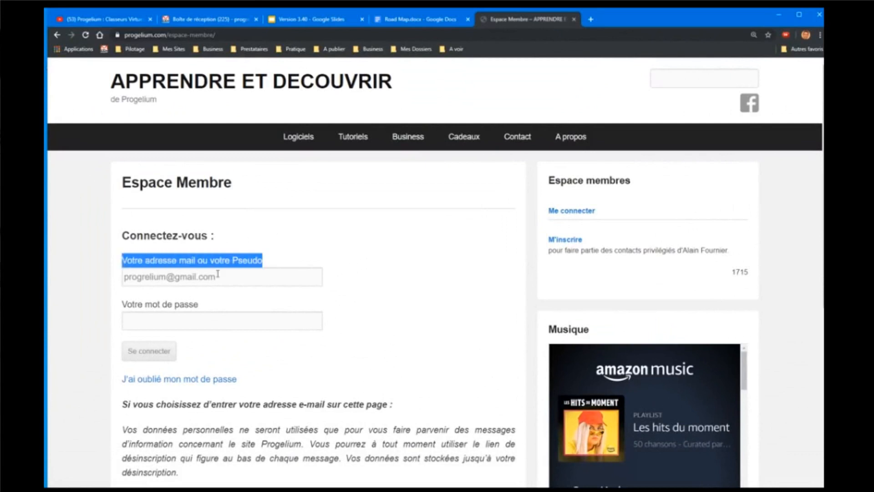
- Log in to the member area by filling in the account e-mail and the account password
click(236, 274)
click(220, 324)
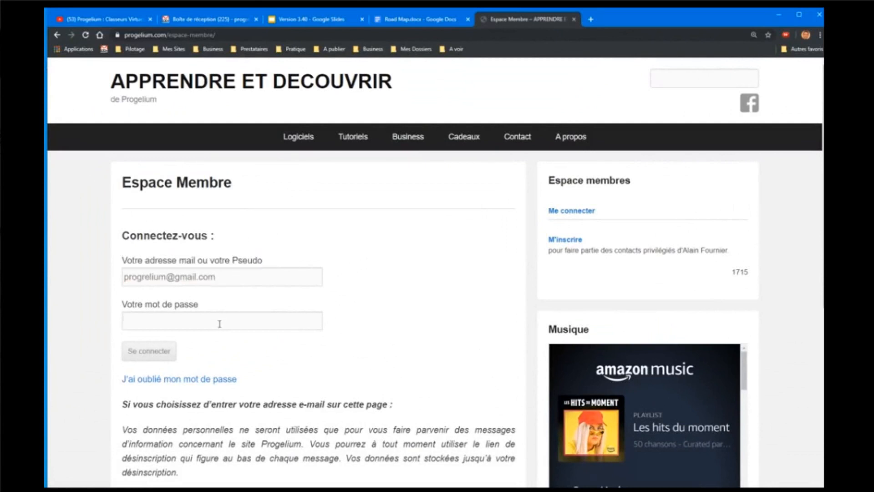
text(•••••••)
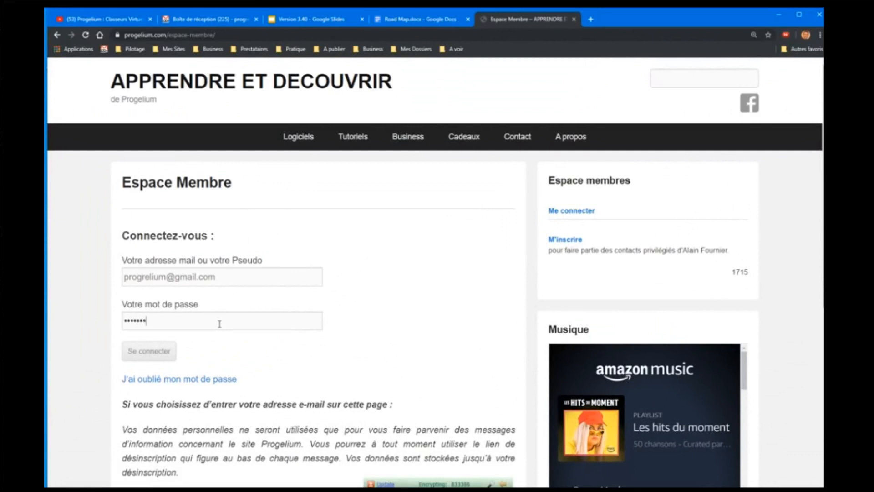
click(165, 360)
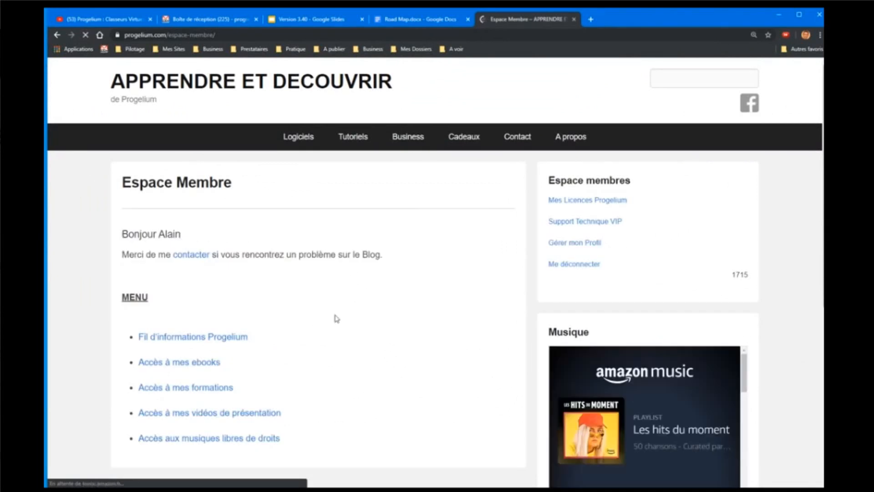
- Open the Mes Licences Progelium dashboard and show the Activation video after the Installation one
triple_click(605, 200)
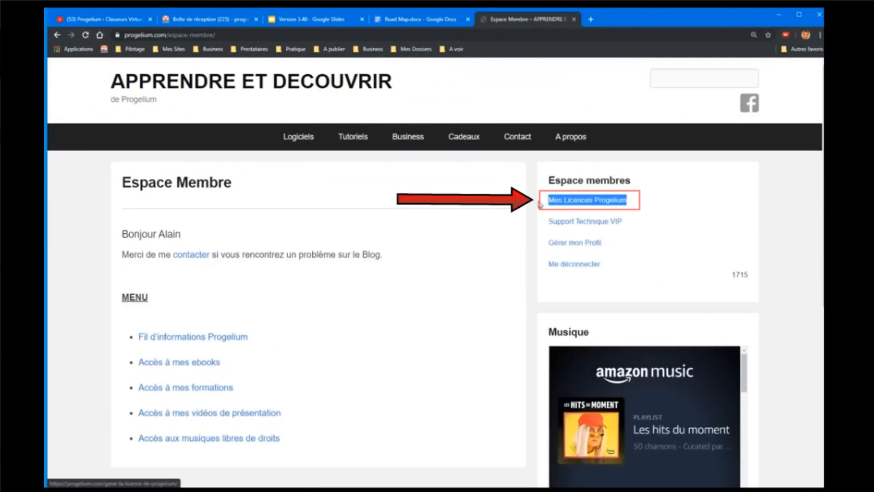
click(618, 206)
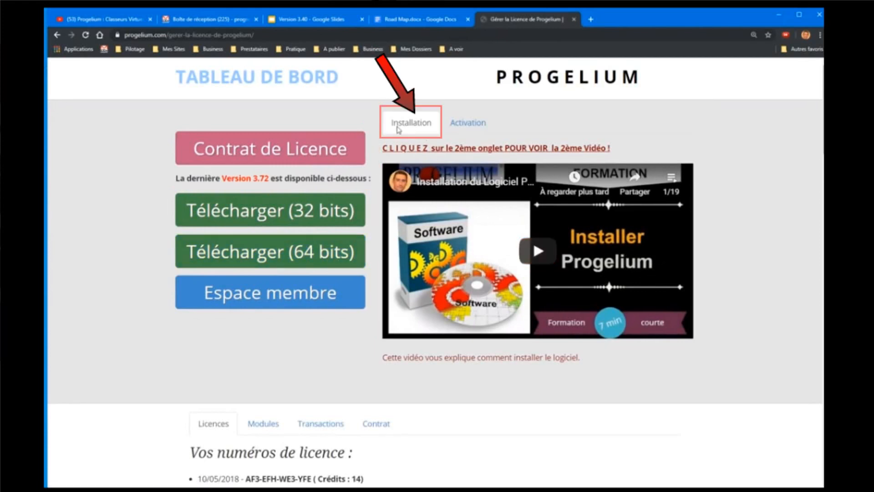
click(476, 126)
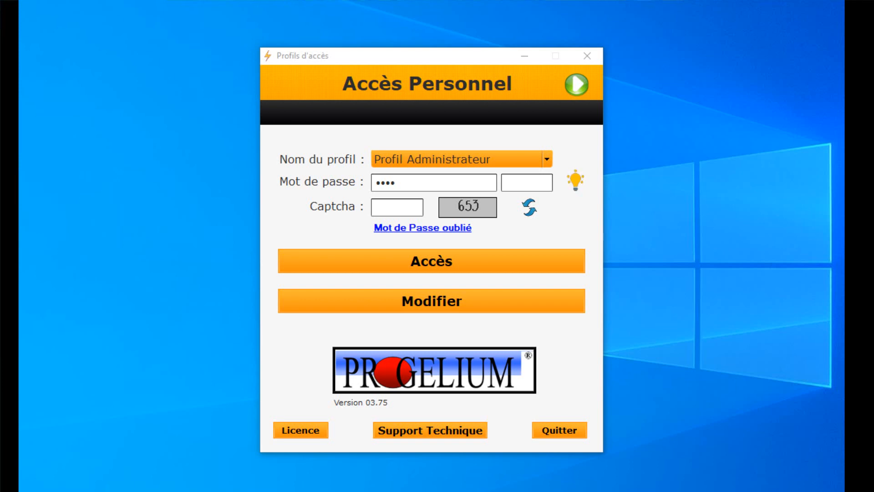
- Switch to the Progelium application, enter it with the Profil Administrateur and open the library management page
click(428, 261)
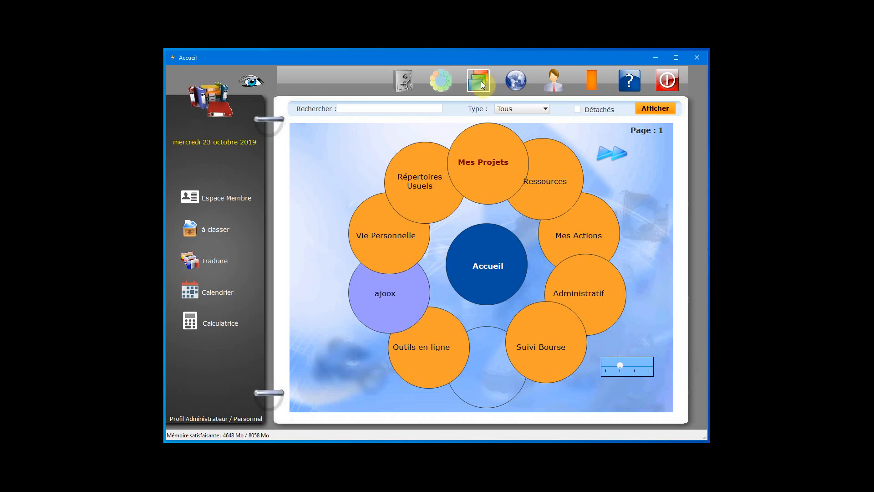
click(479, 81)
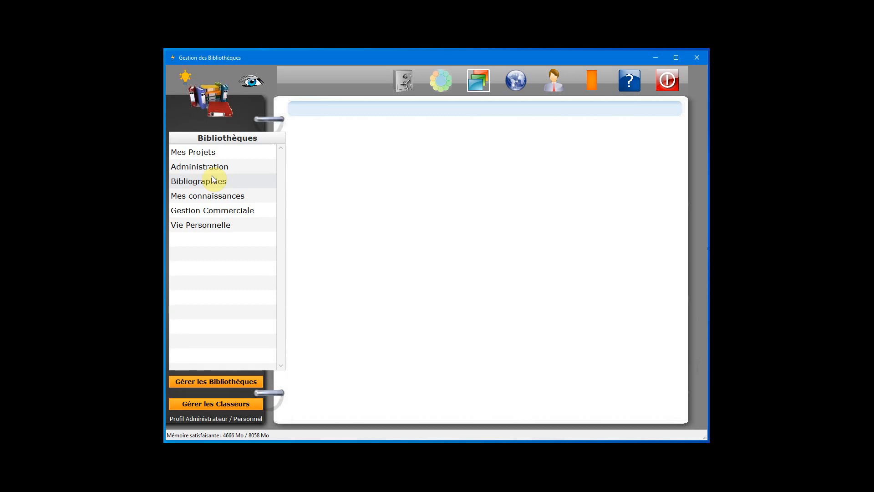
- Browse the Mes Projets library and its Ressources sub-list, going back up to the Bibliothèques list
double_click(204, 153)
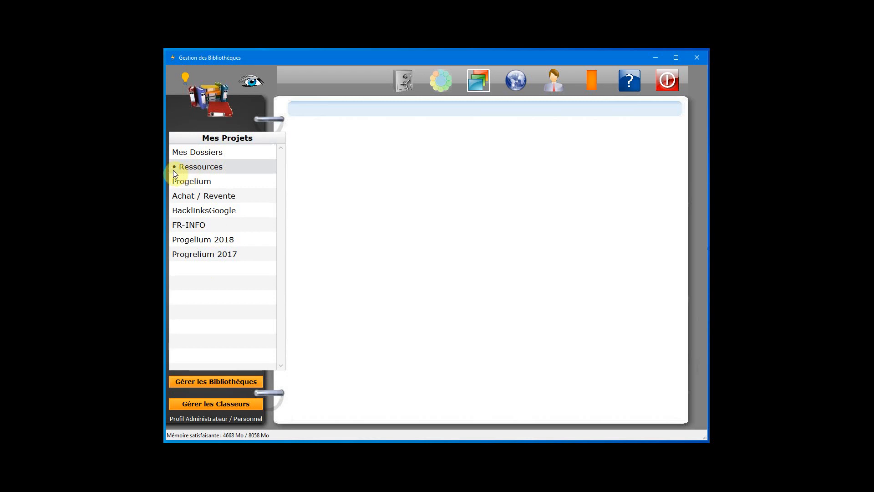
click(203, 169)
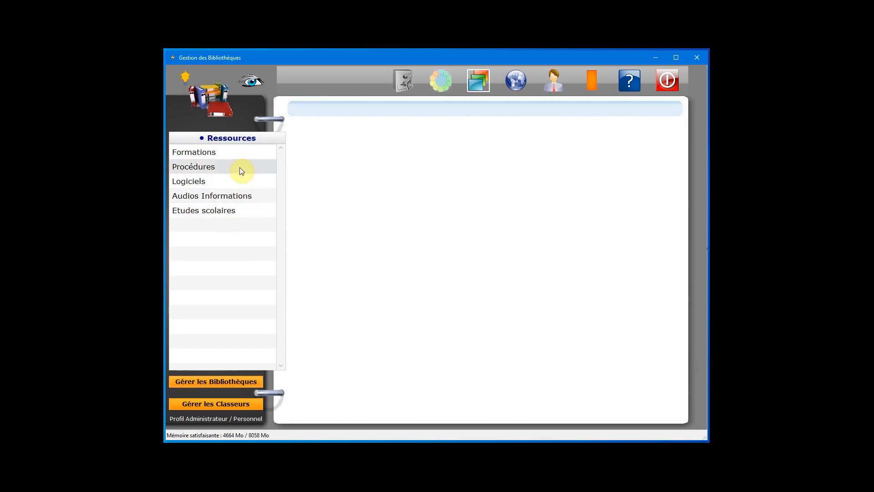
click(253, 141)
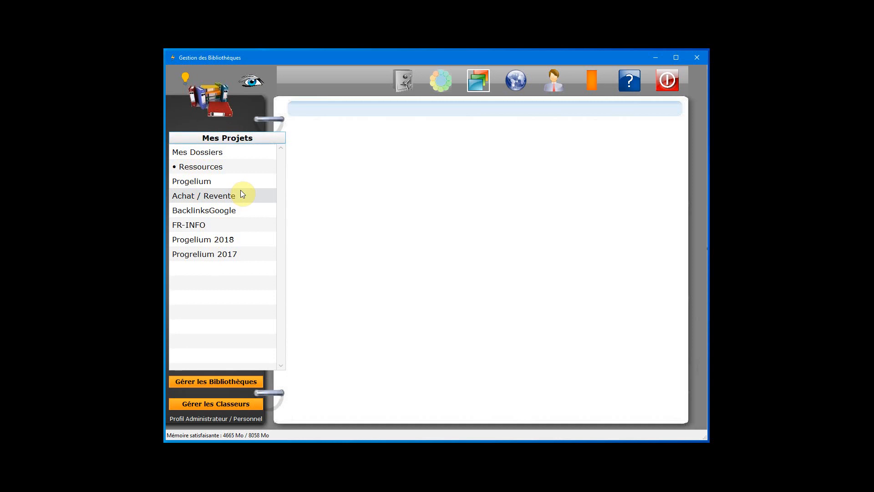
click(255, 138)
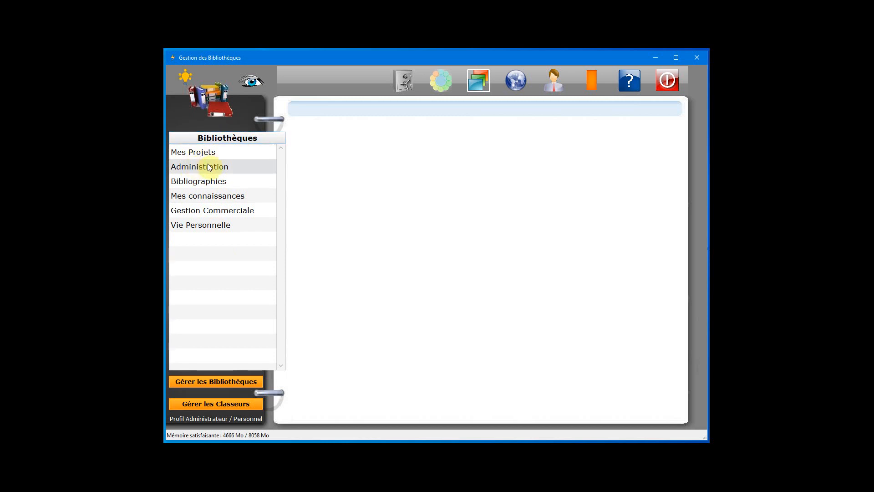
click(201, 152)
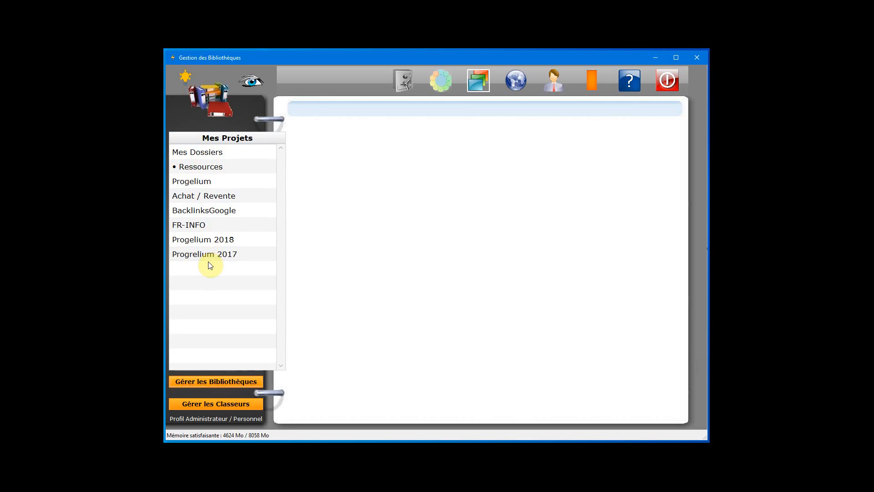
click(210, 169)
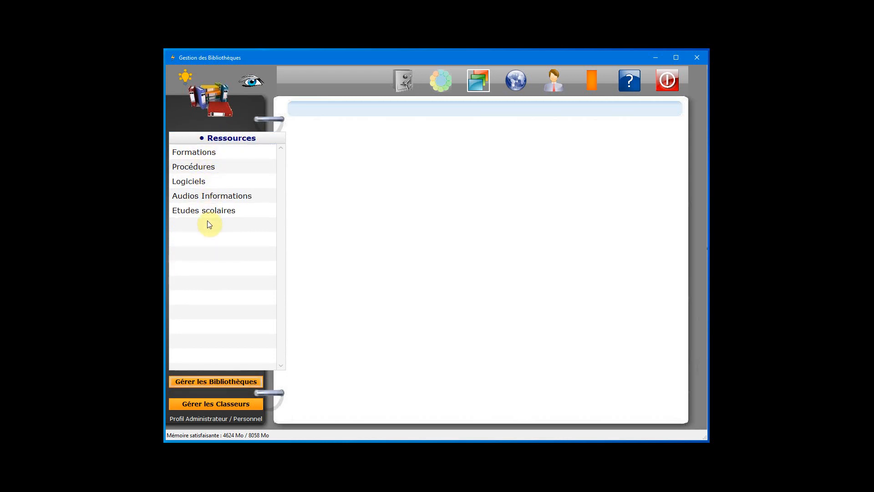
click(236, 139)
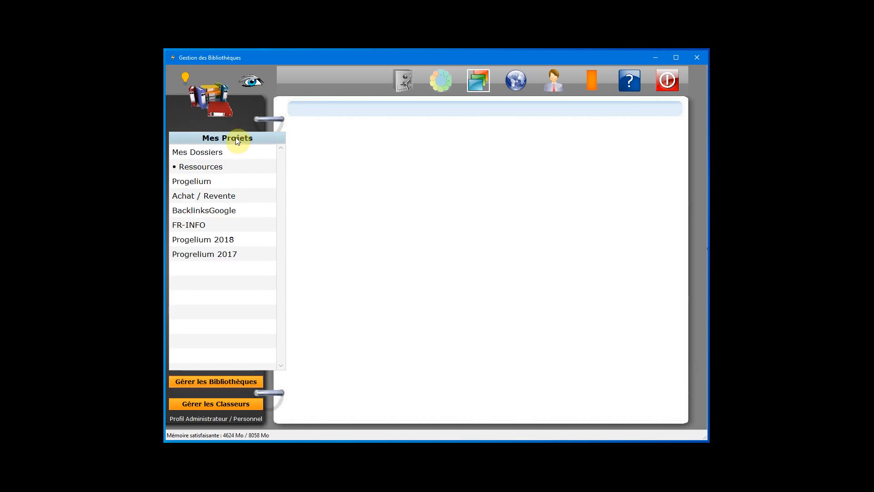
click(236, 138)
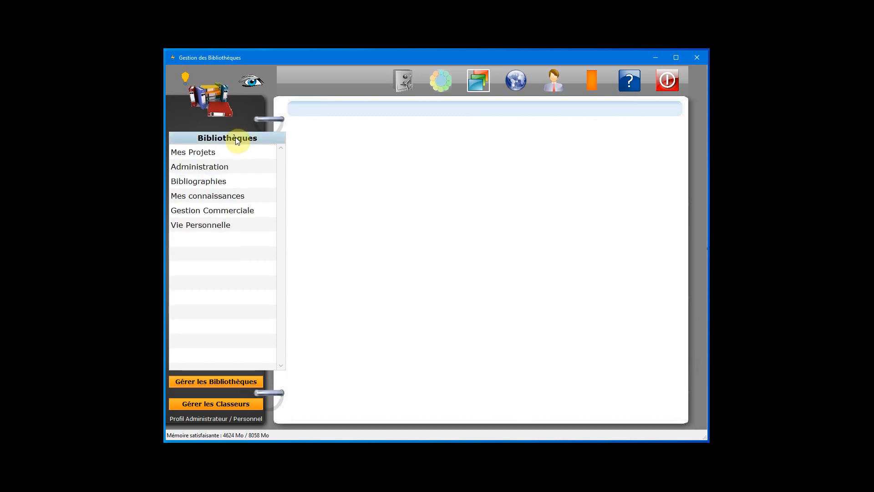
- Open the Mes Dossiers binder in the Mes Projets library
click(214, 153)
click(214, 154)
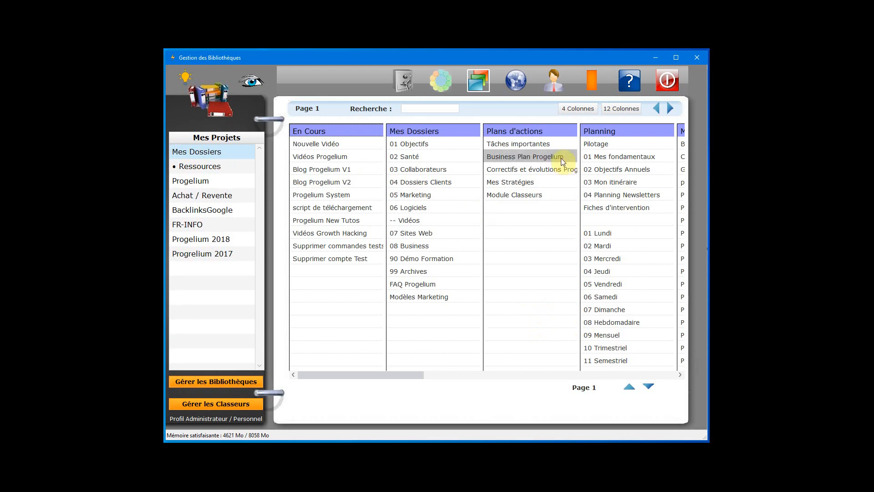
- Widen the En Cours column from its Vidéos Progelium entry and equalize all the binder's columns to that width
click(331, 158)
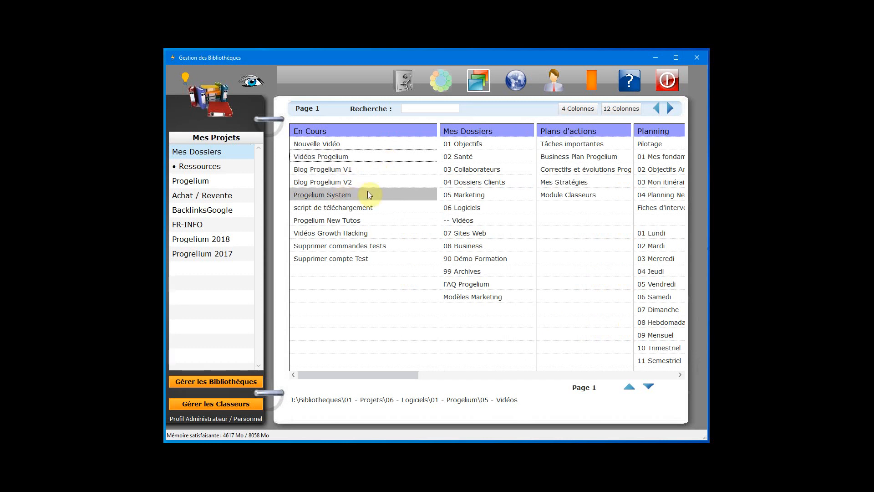
click(386, 157)
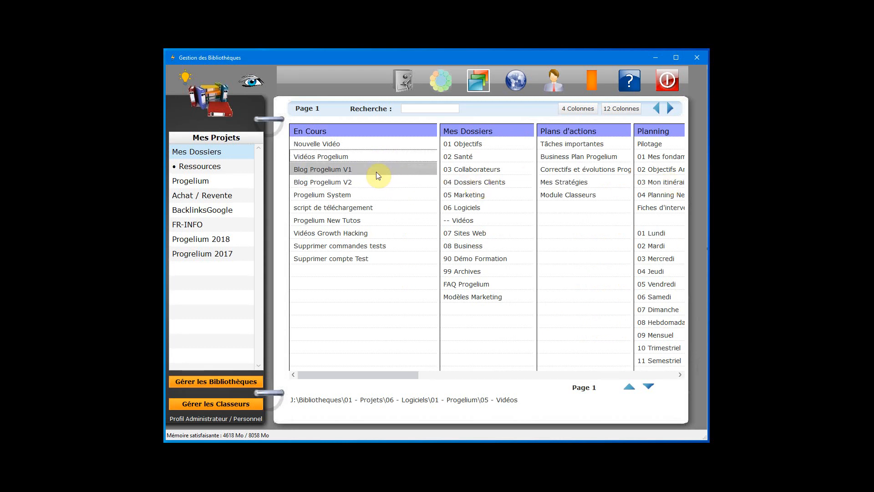
right_click(377, 133)
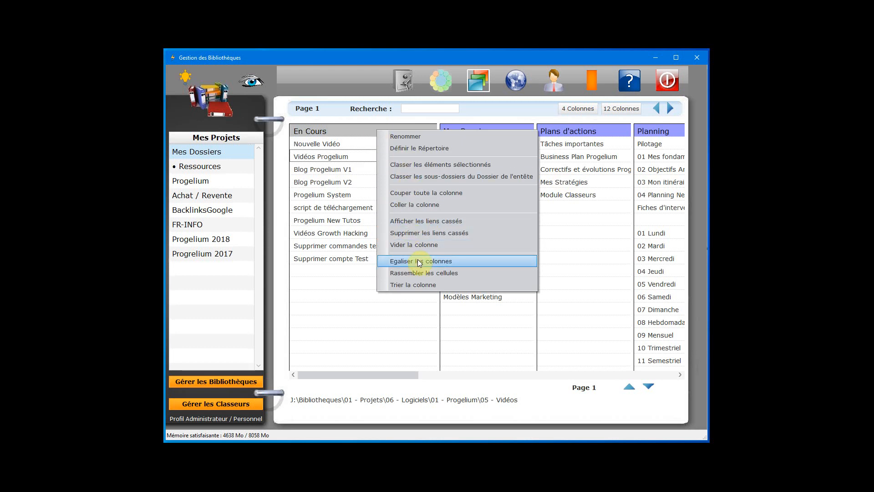
click(484, 266)
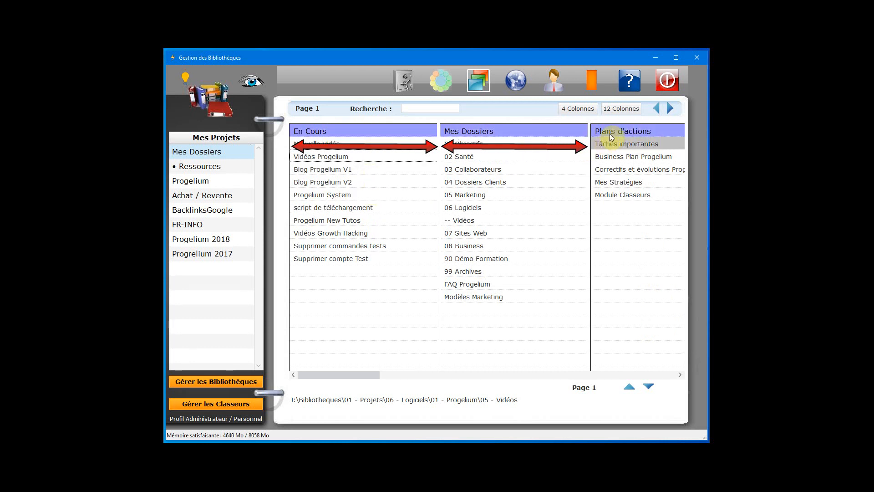
- Show the binder in 12 columns, expand Plans d'actions at Business Plan Progelium, and set the display to 4 columns
click(619, 109)
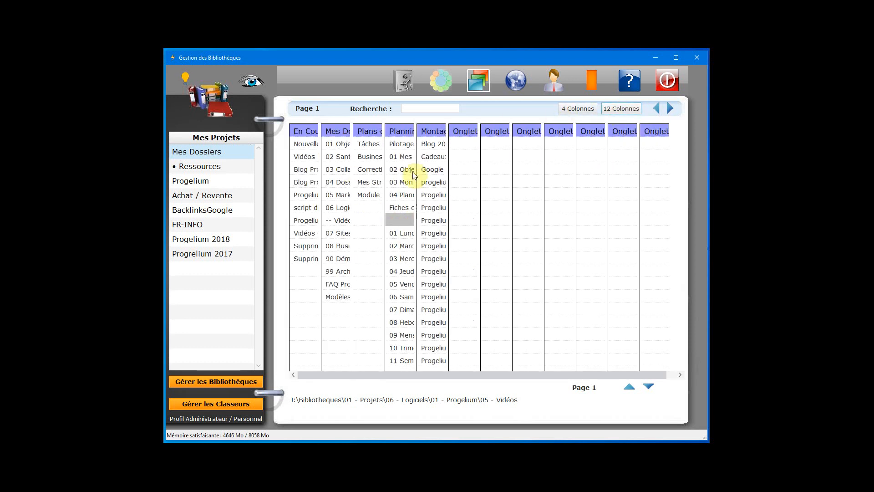
click(374, 156)
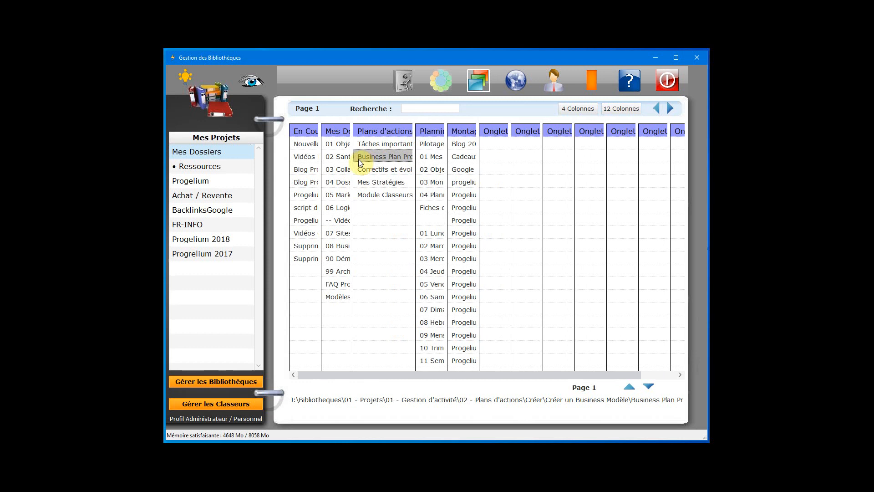
click(584, 108)
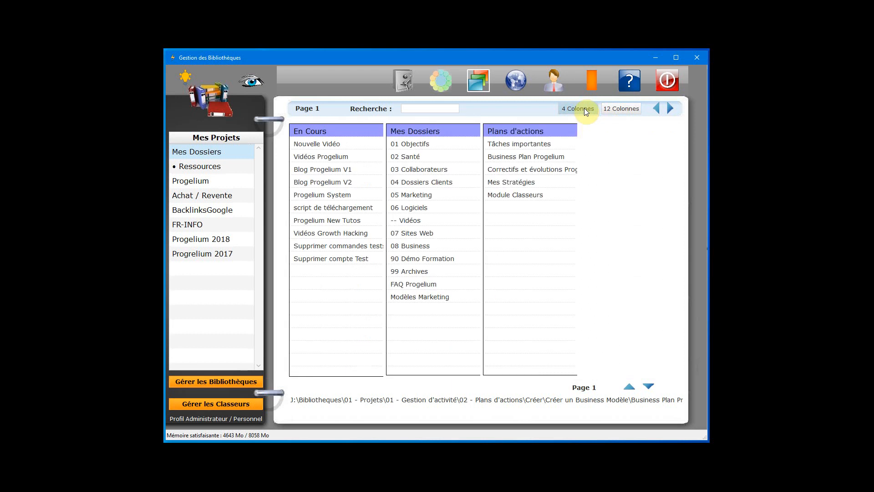
- Look through the binder's columns as far as Onglet 7 and return to the first columns
click(671, 109)
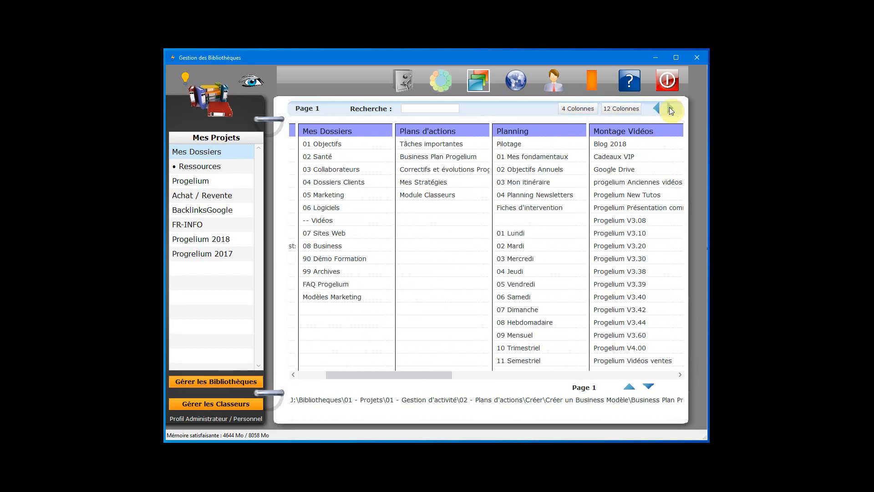
click(671, 109)
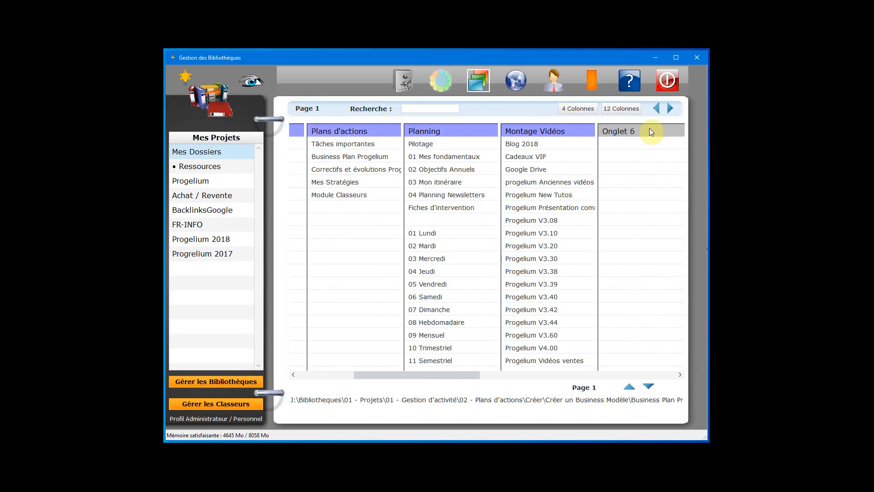
click(671, 110)
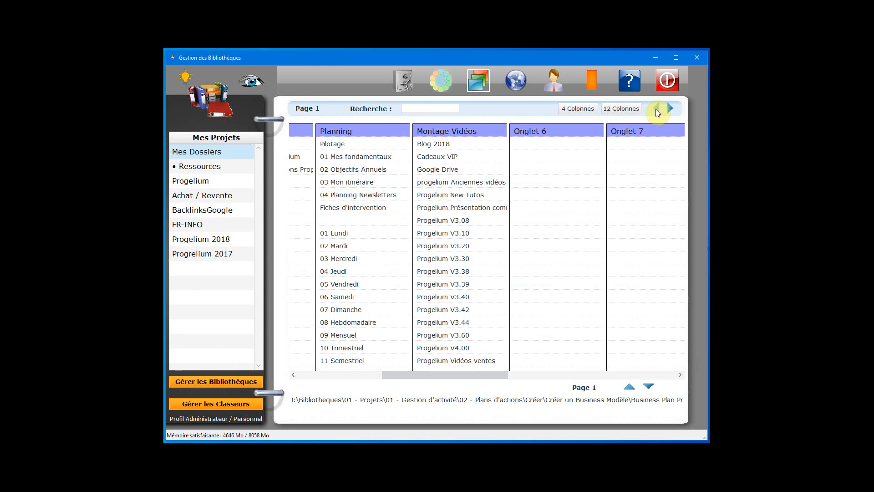
click(656, 110)
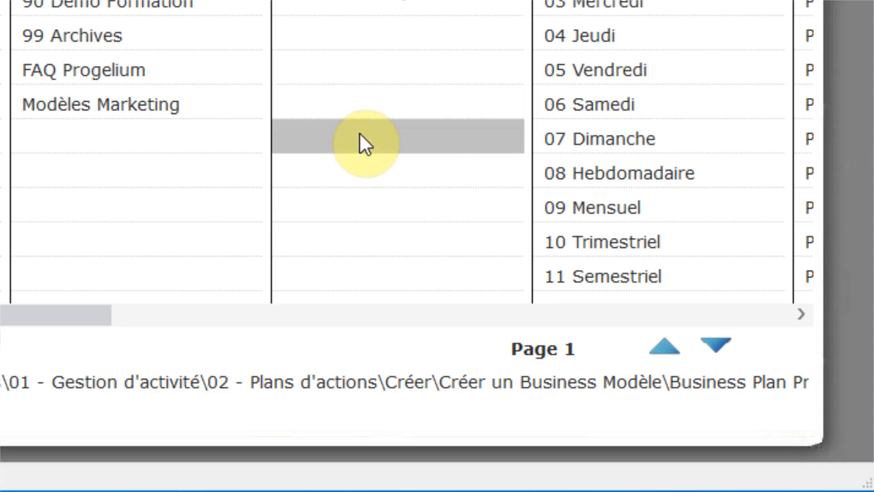
- Page through the Mes Dossiers binder to page 3 and return to page 1
click(718, 344)
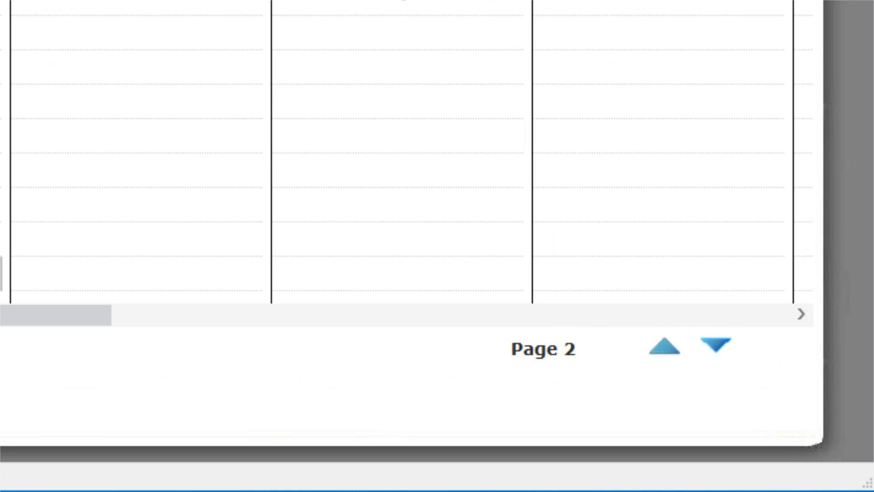
click(717, 344)
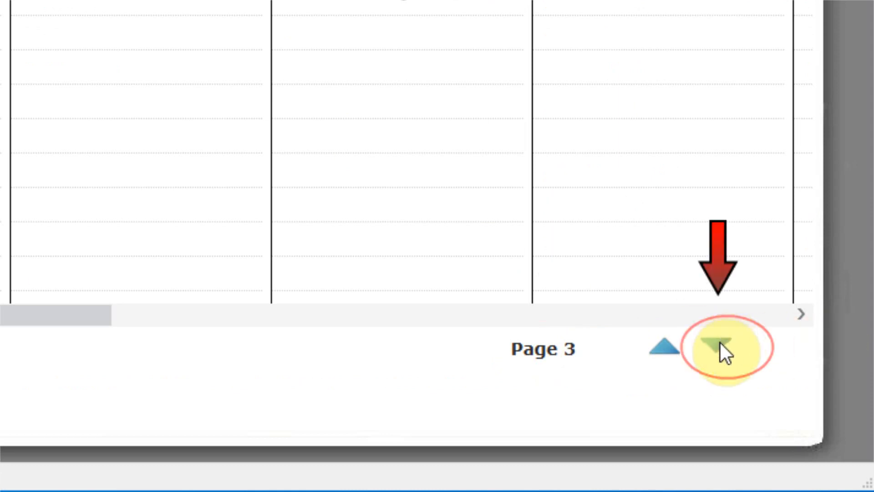
click(666, 350)
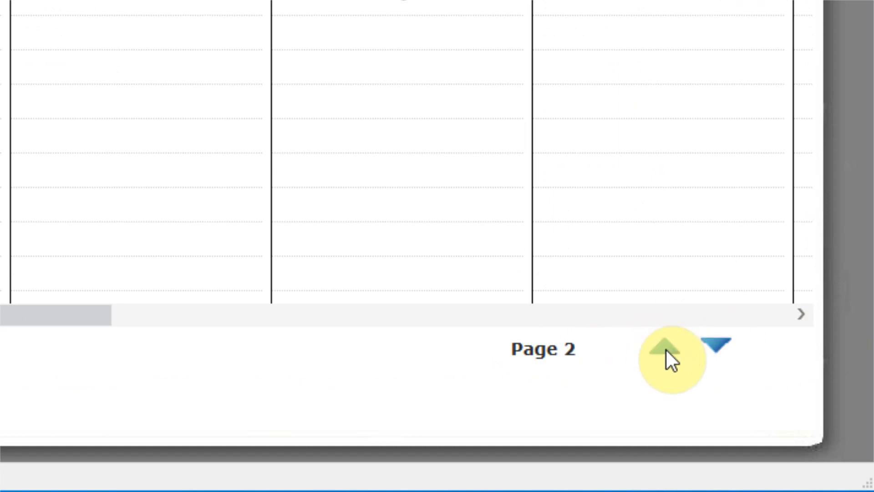
click(664, 349)
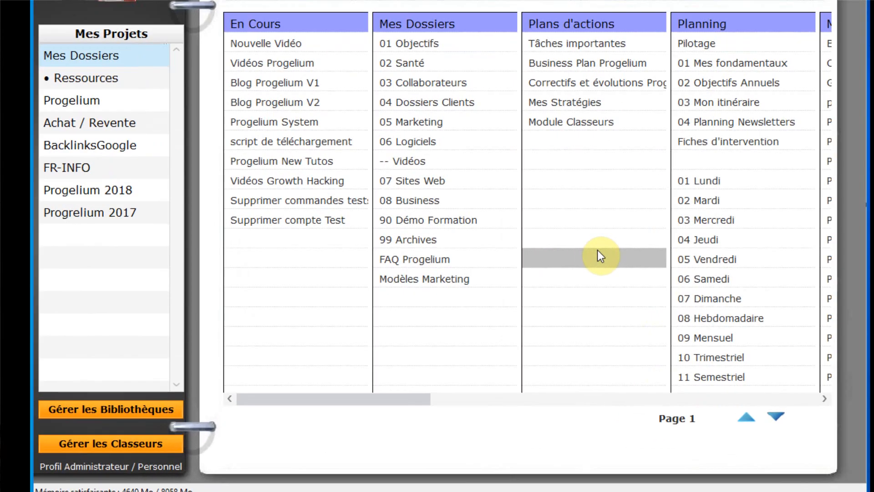
- Scroll back and forth through the binder's pages, going as far as page 7
scroll(538, 283, down, 1)
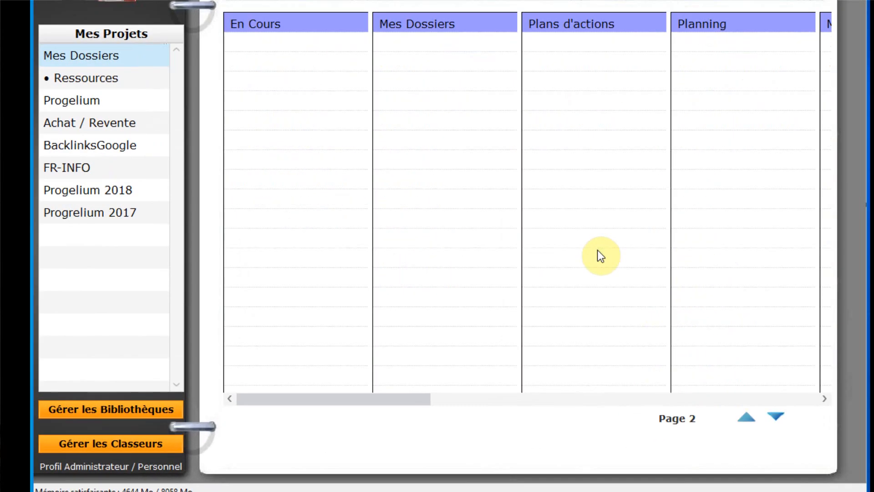
scroll(597, 250, down, 2)
scroll(597, 250, up, 2)
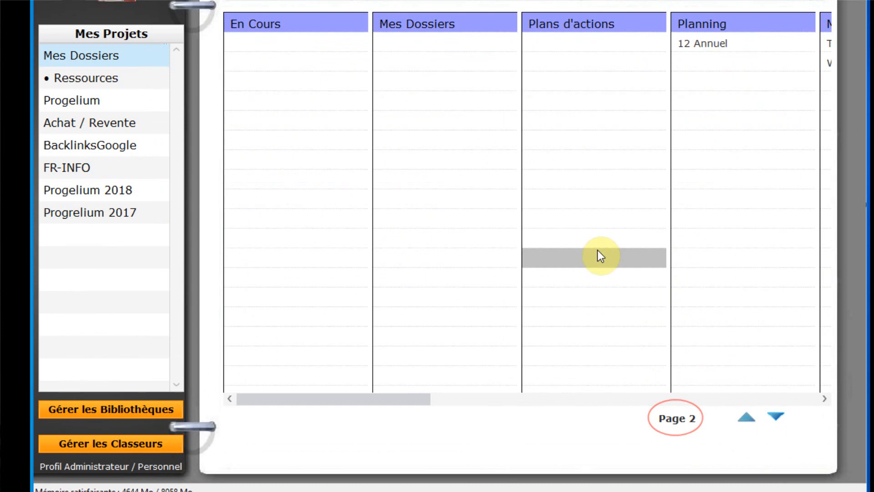
scroll(597, 255, down, 2)
scroll(658, 251, down, 1)
scroll(683, 332, down, 2)
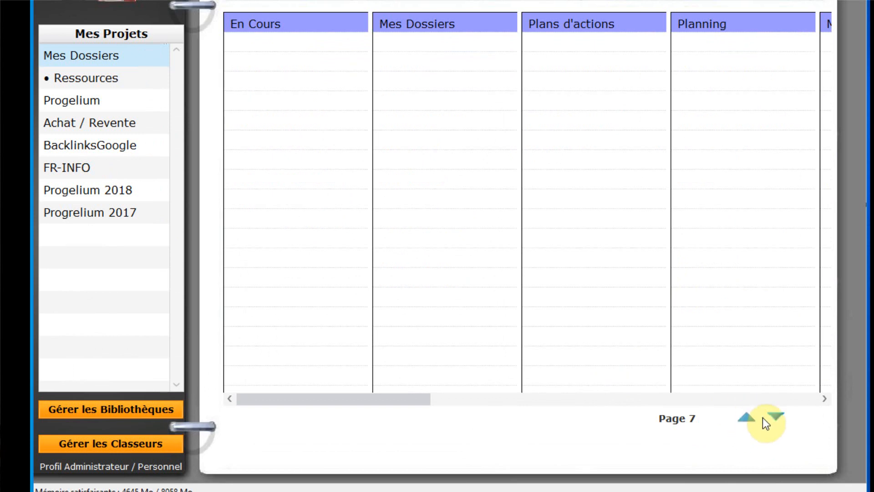
- Page through the Mes Dossiers binder as far as page 37 and return to page 1
click(775, 416)
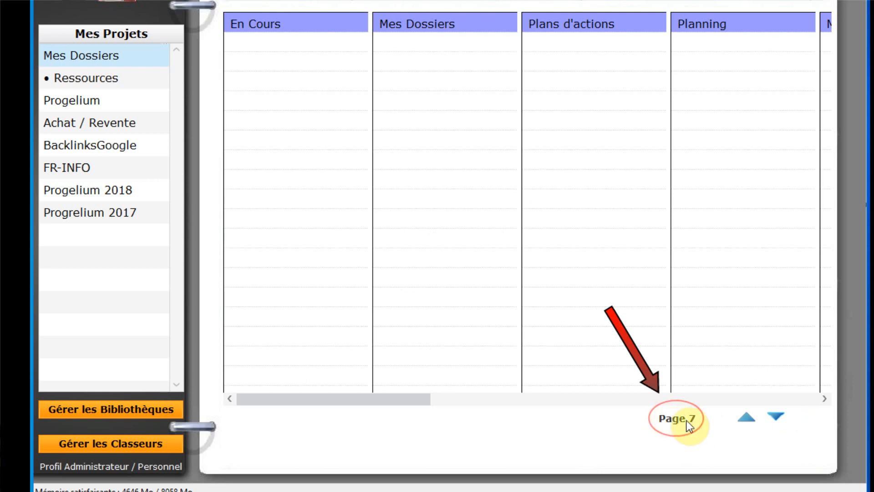
click(777, 417)
click(777, 416)
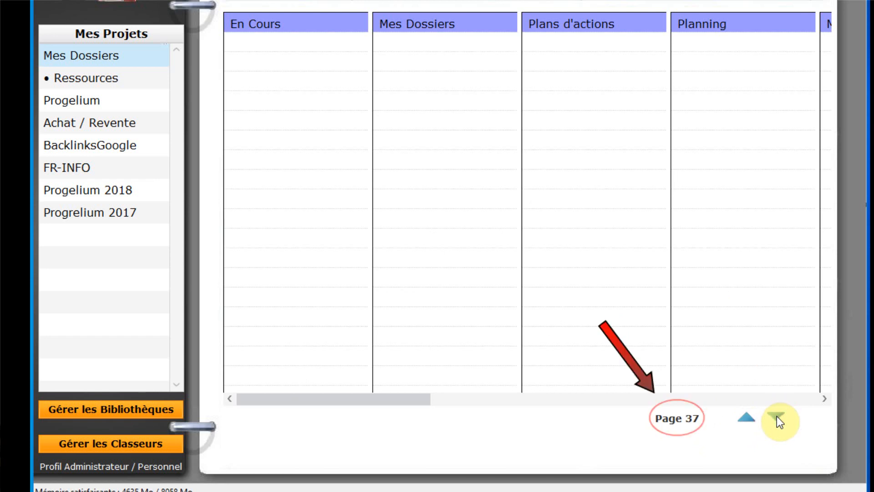
click(747, 416)
click(747, 416)
click(747, 416)
click(747, 416)
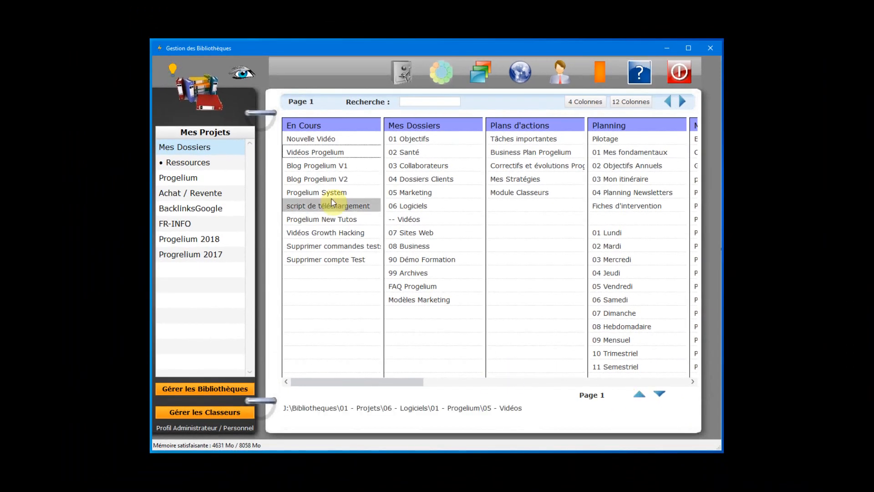
- Insert an empty cell above Blog Progelium V1 in the En Cours column
right_click(323, 275)
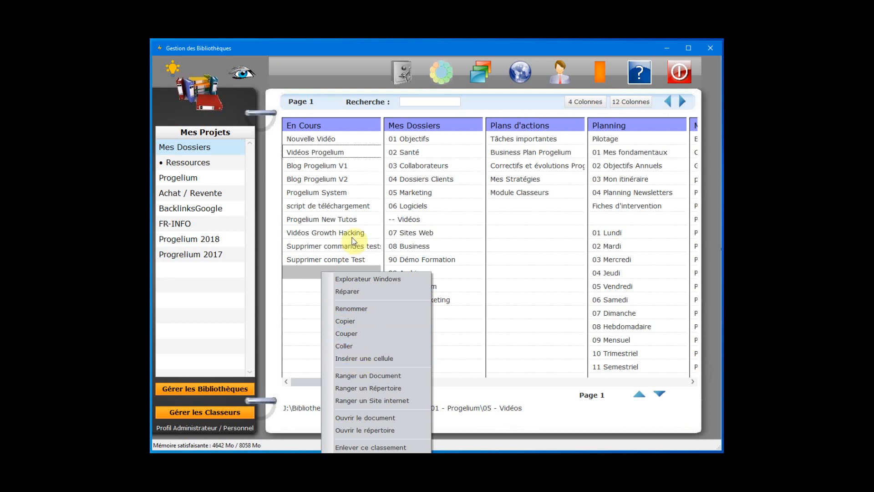
click(319, 168)
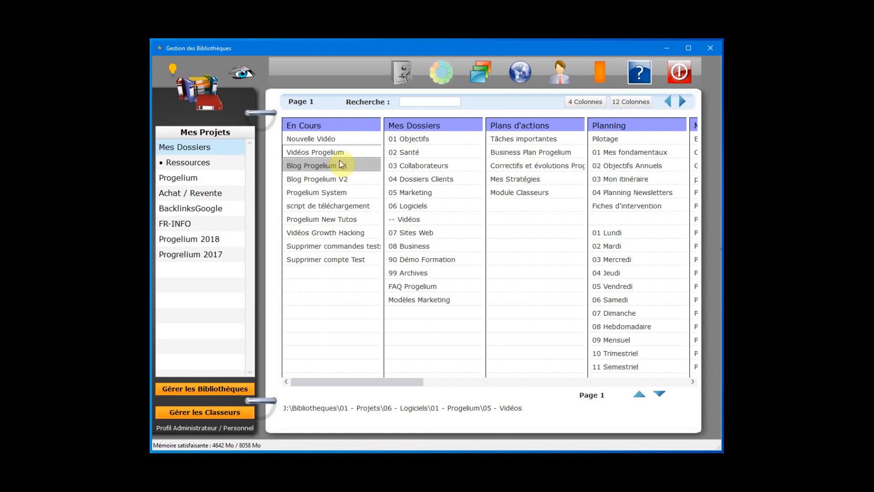
right_click(324, 166)
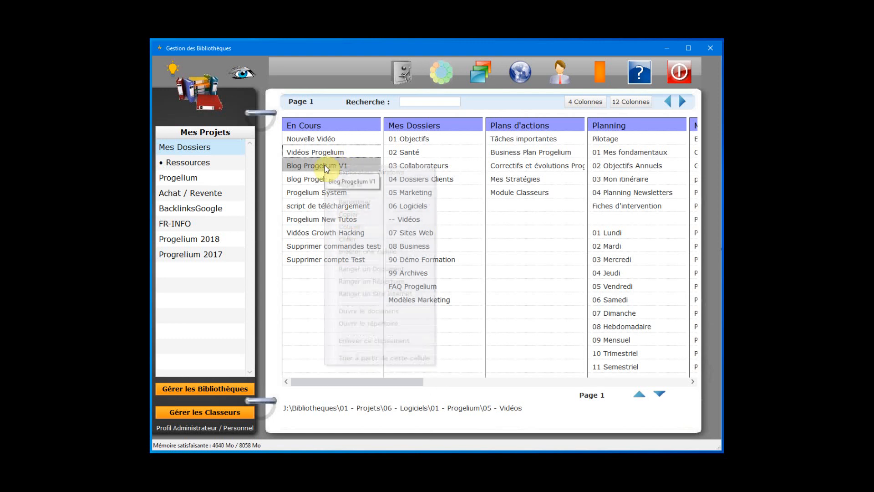
click(371, 251)
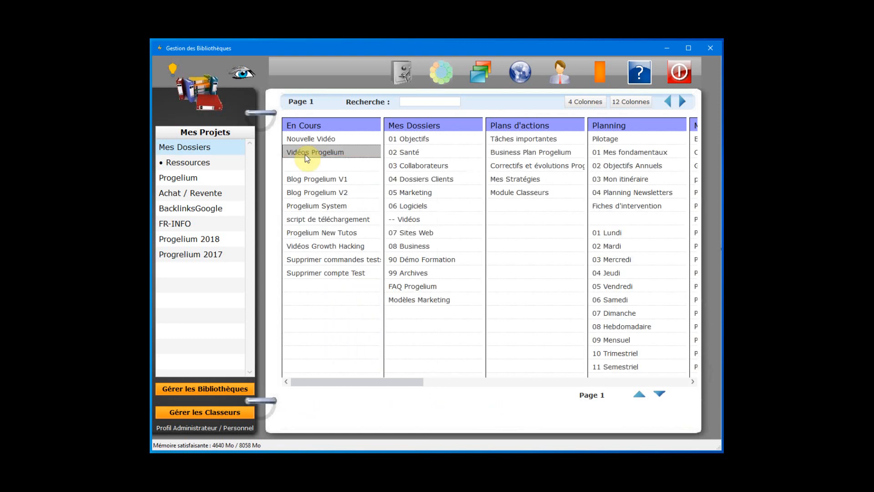
mouse_move(305, 154)
mouse_down()
mouse_move(296, 162)
mouse_move(304, 166)
mouse_up()
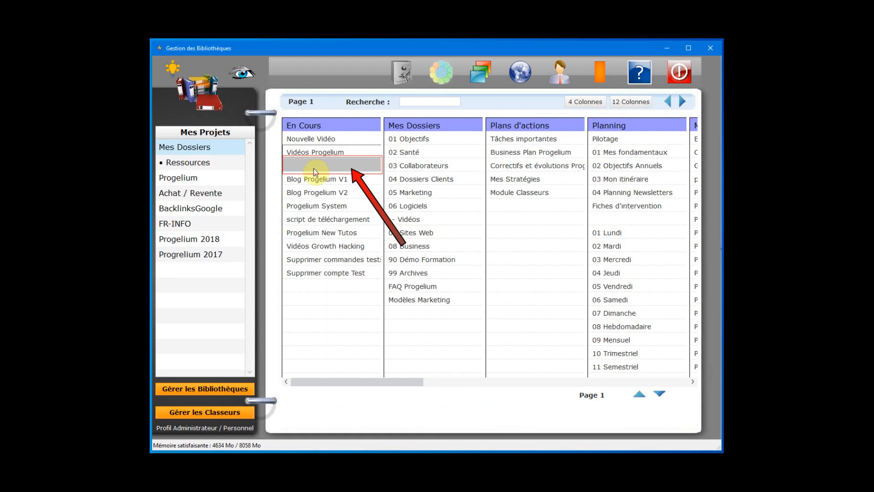
- Gather the cells of the En Cours column to close up the empty row
right_click(337, 124)
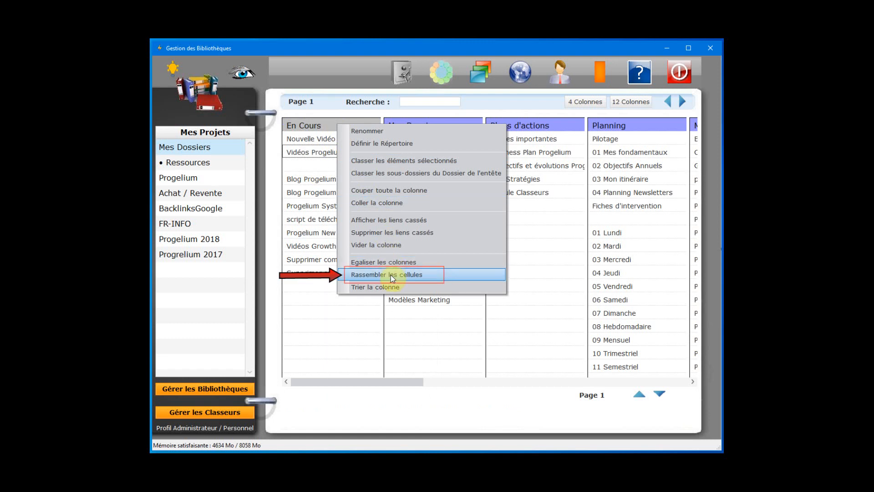
click(445, 278)
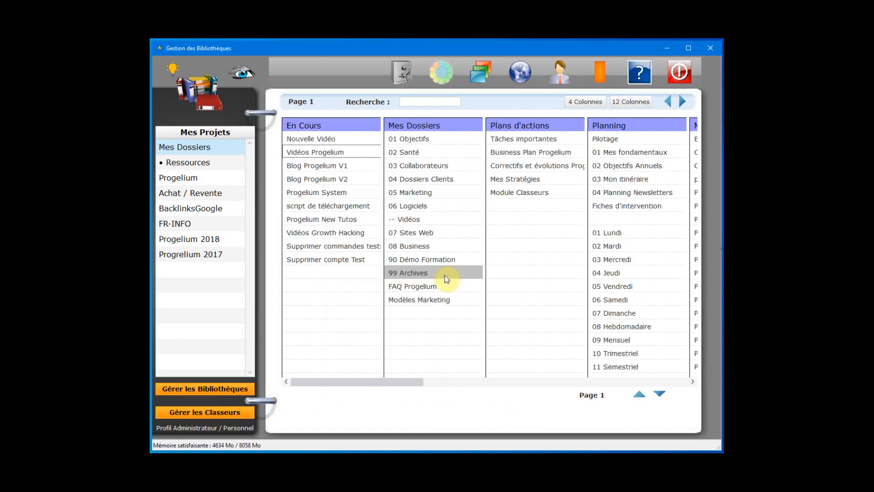
- Review the cell commands available for Blog Progelium V2 and Blog Progelium V1 in the En Cours column
right_click(326, 180)
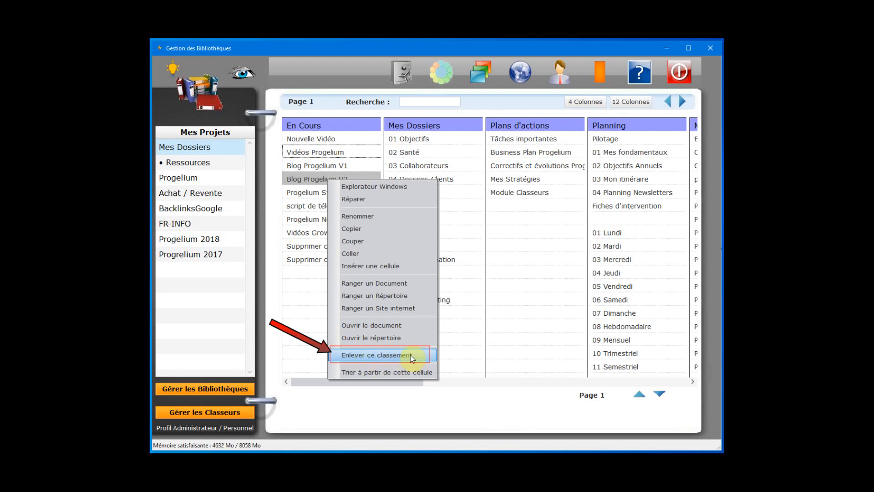
click(394, 373)
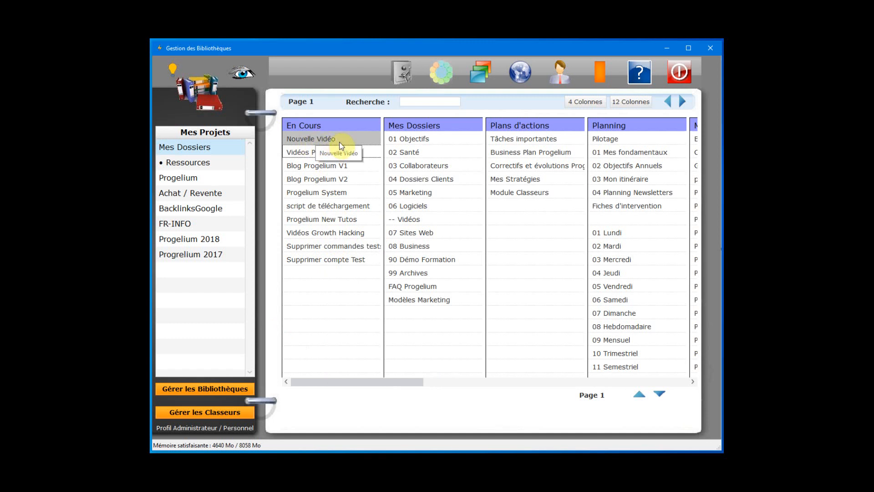
right_click(329, 165)
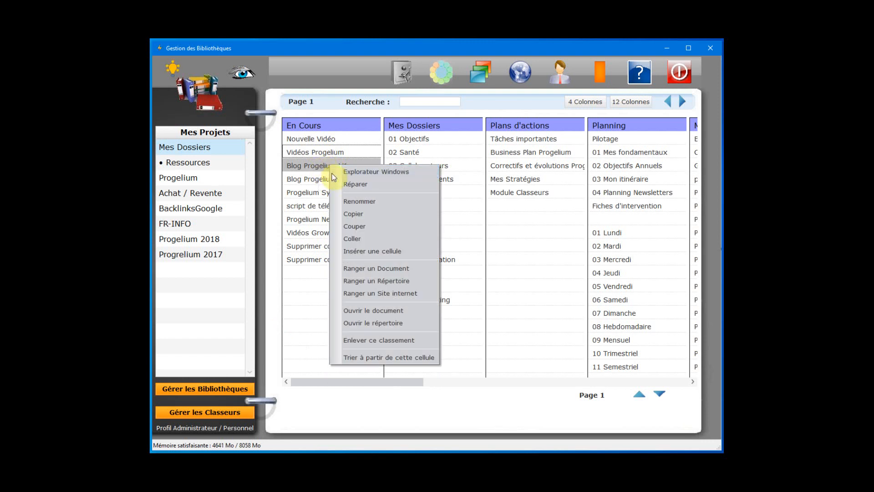
click(318, 136)
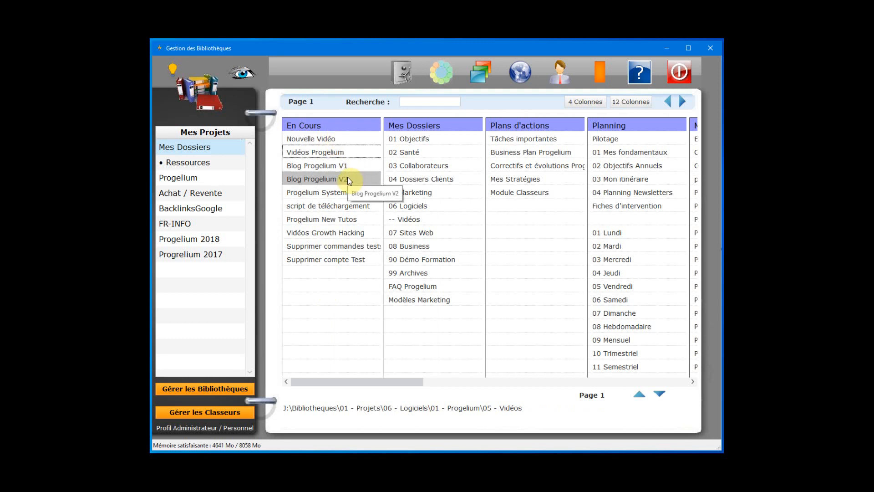
- Cut the entire En Cours column from the first position of page 1
right_click(343, 123)
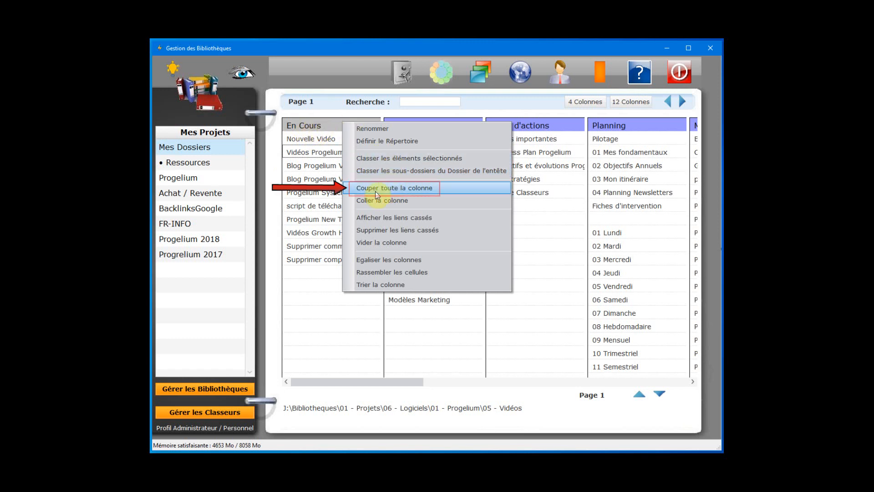
click(327, 124)
right_click(332, 121)
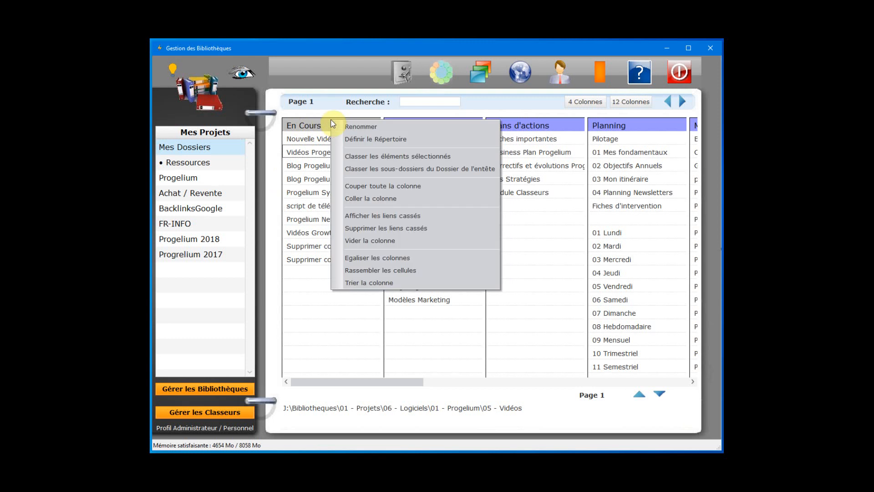
click(373, 184)
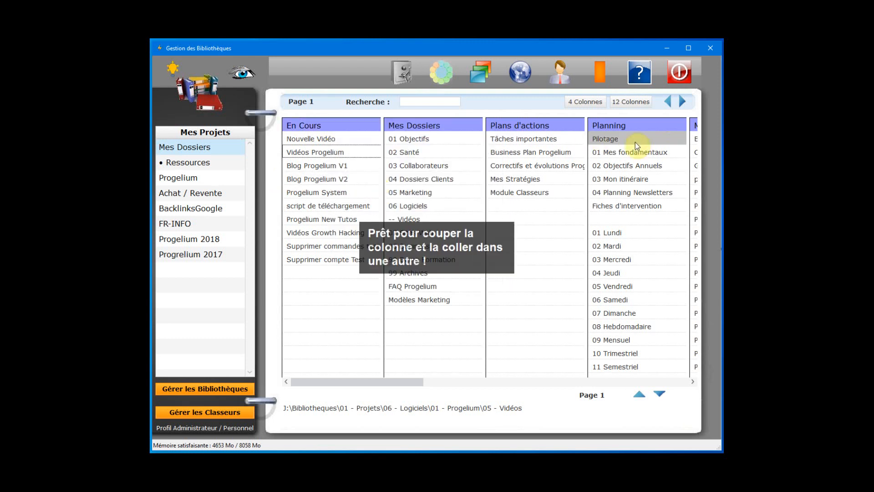
- Paste the cut column onto Onglet 6, accepting replacement of the whole column, and check the binder's first column
click(684, 102)
click(684, 103)
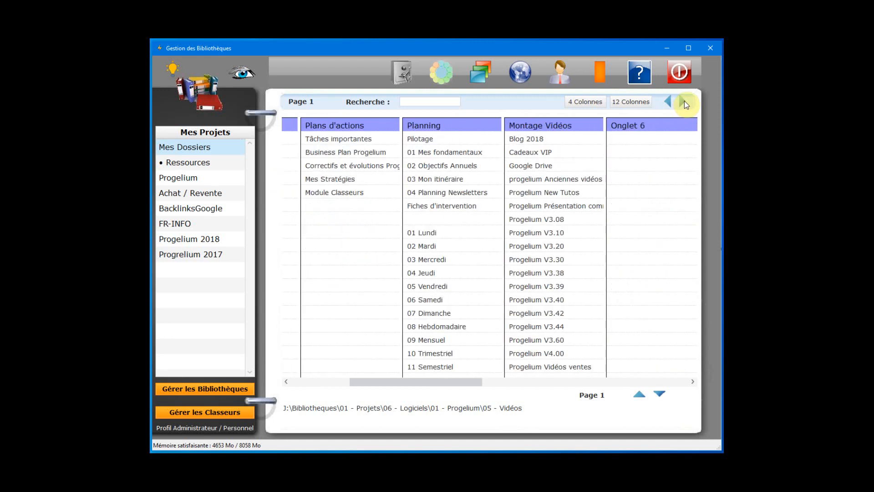
right_click(649, 125)
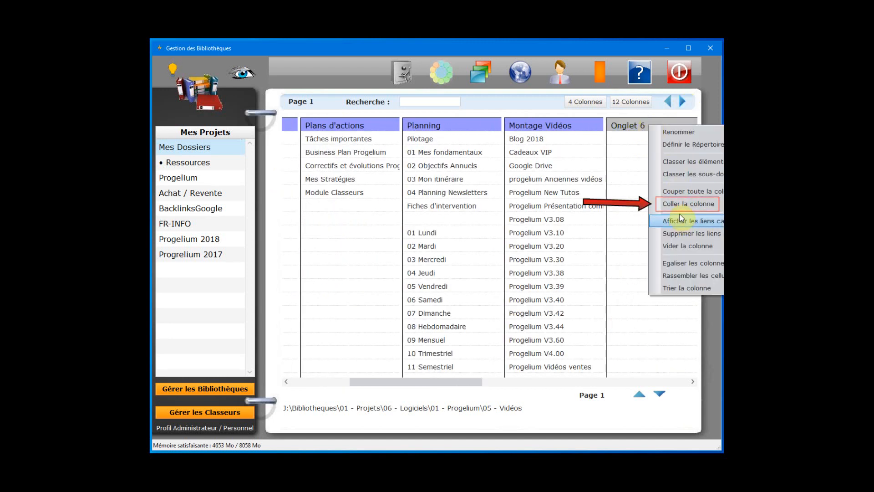
click(722, 204)
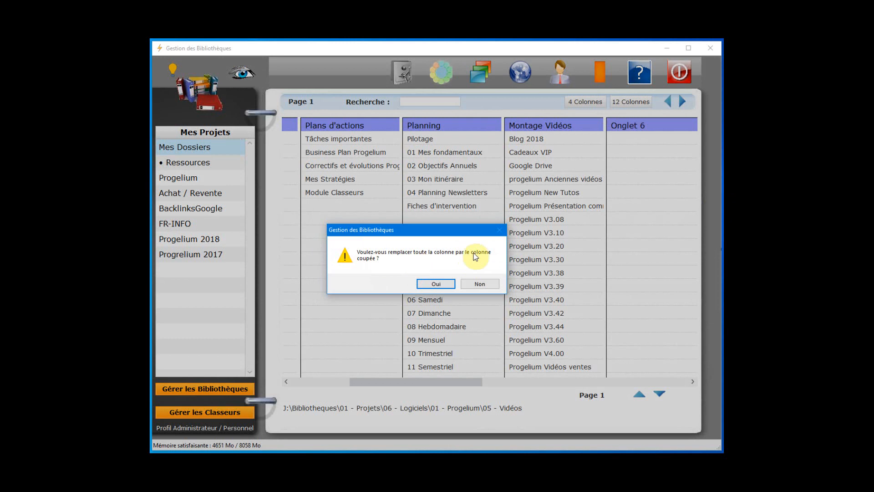
click(436, 285)
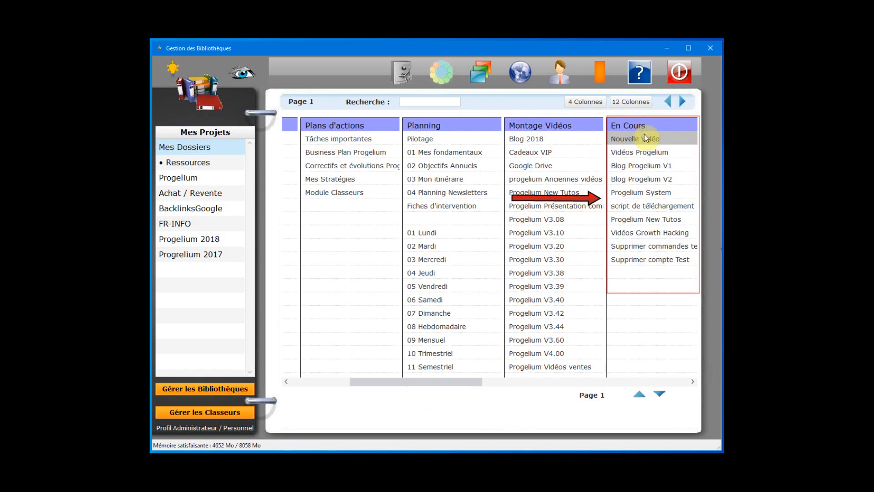
click(668, 101)
click(668, 100)
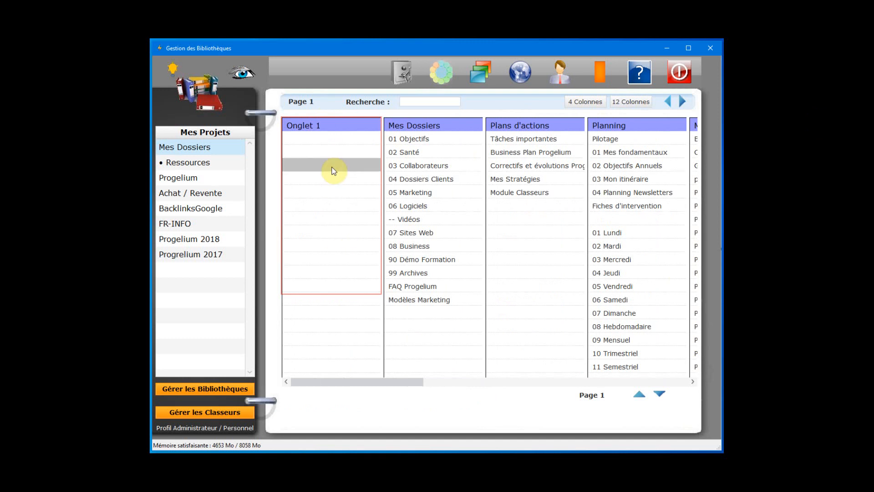
- Cut the entire En Cours column from its position after Montage Vidéos
click(684, 102)
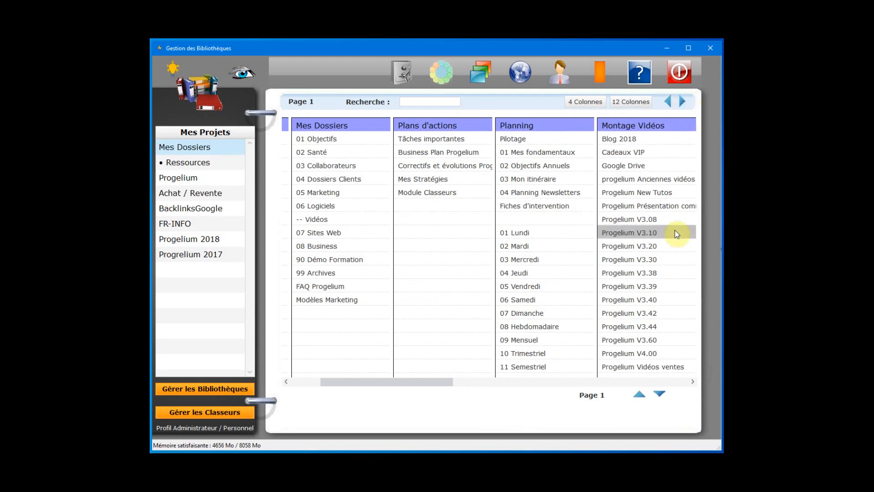
mouse_move(208, 180)
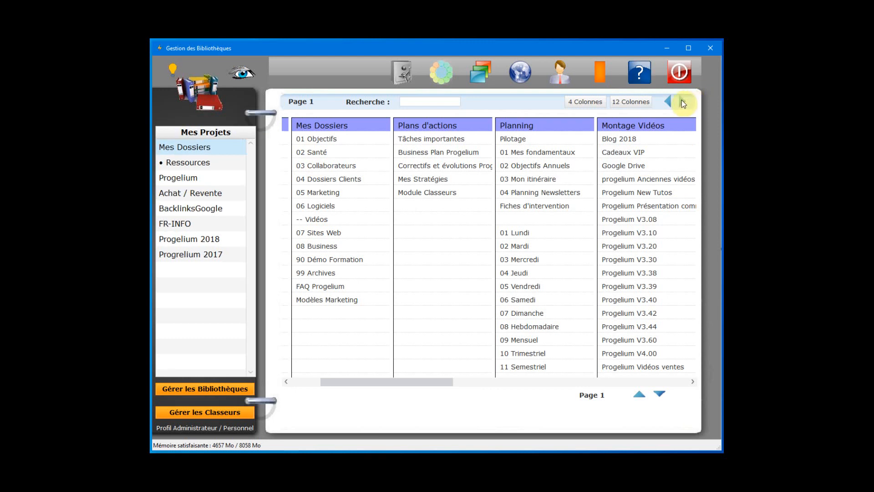
click(683, 103)
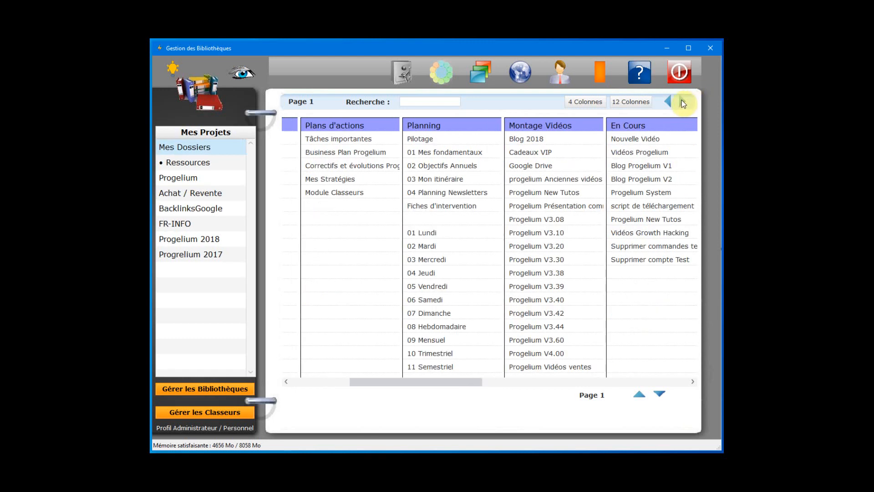
right_click(656, 122)
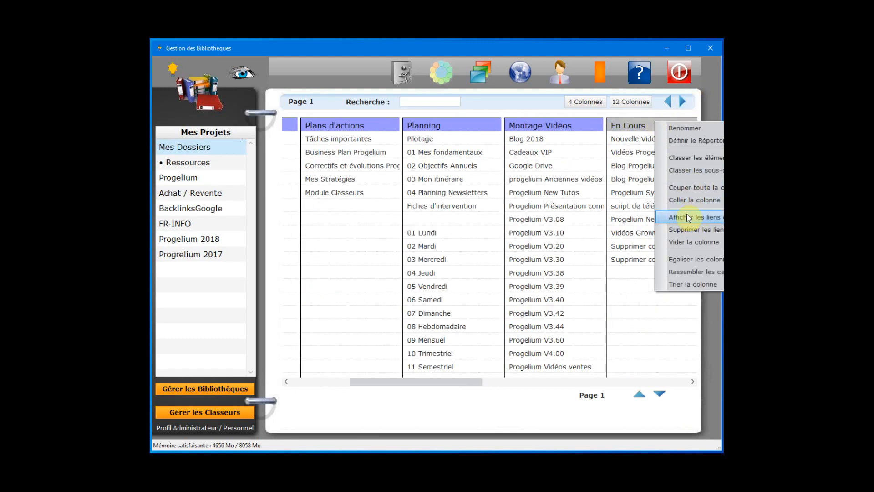
click(688, 187)
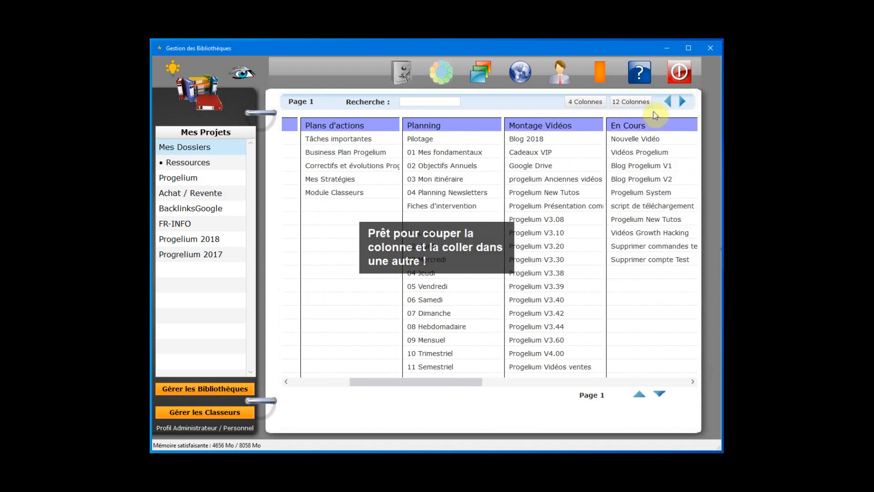
- Paste the cut column back onto Onglet 1, accepting replacement of the whole column
click(668, 103)
click(668, 103)
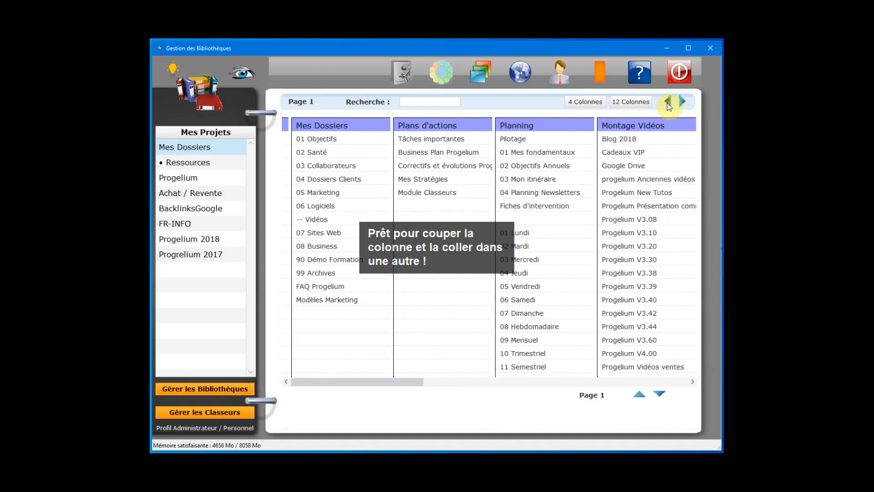
right_click(342, 124)
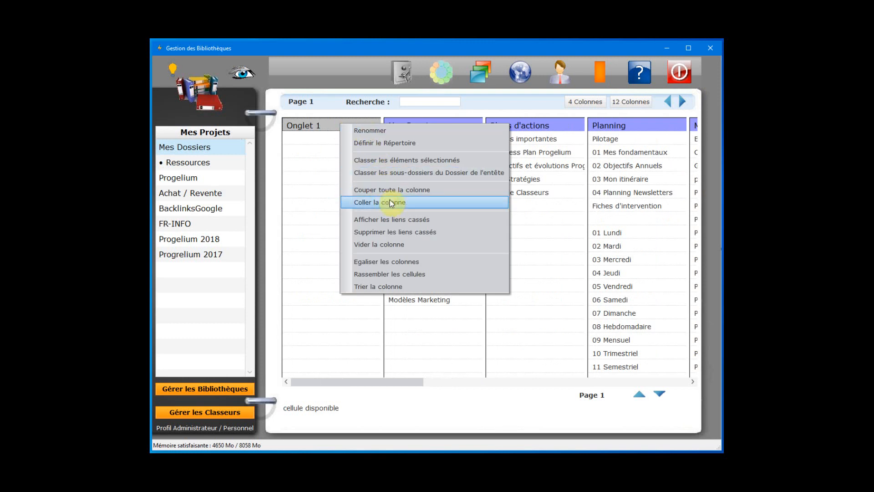
click(460, 203)
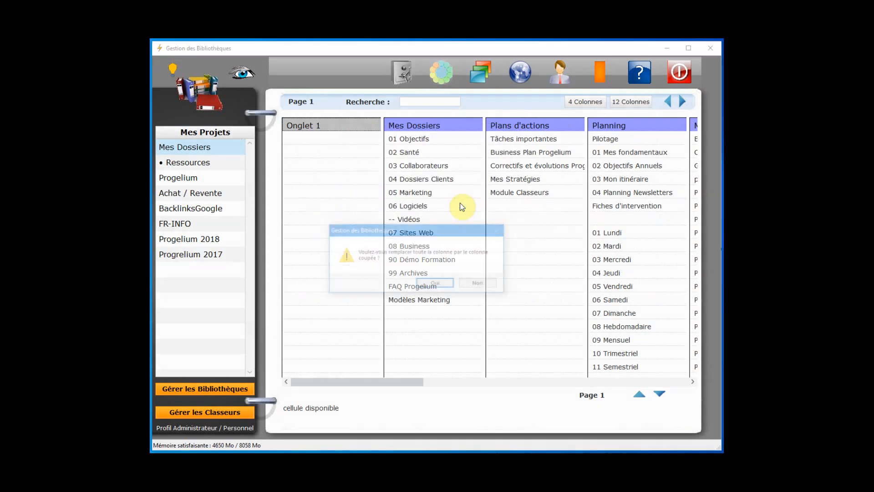
click(449, 283)
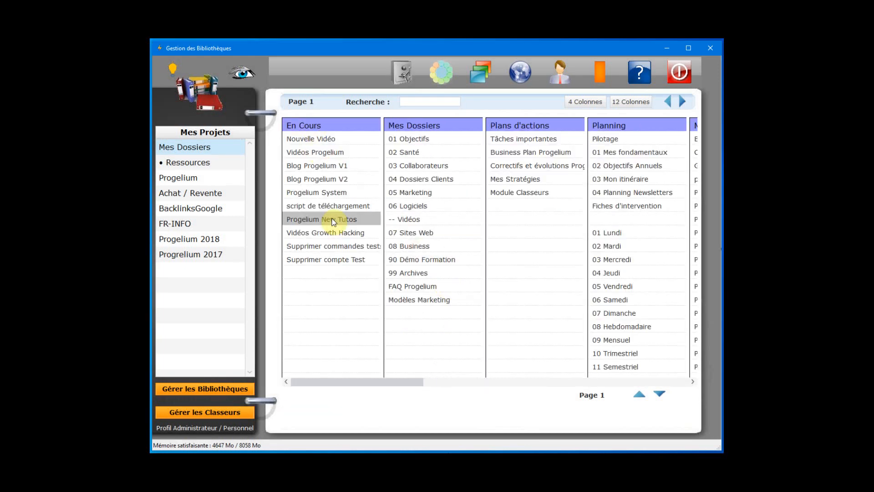
- Review the column commands for En Cours, and view the 05 - Vidéos folder in Explorateur Progelium before closing it
right_click(303, 127)
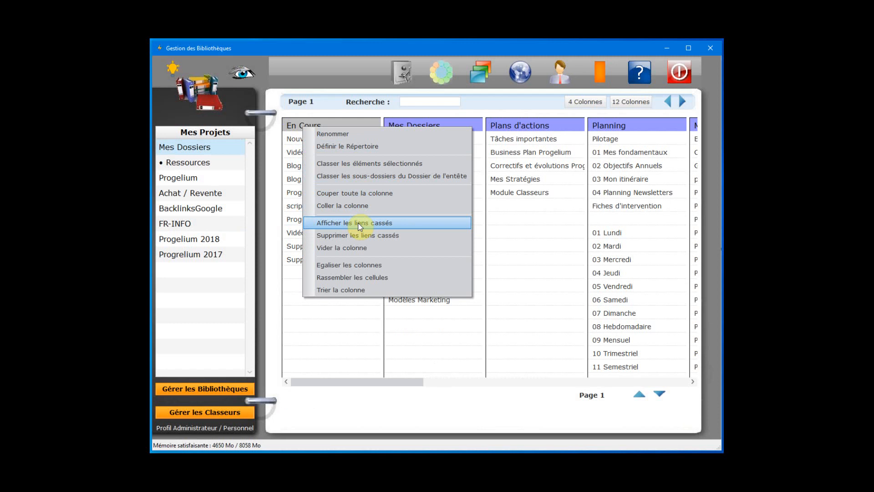
click(294, 210)
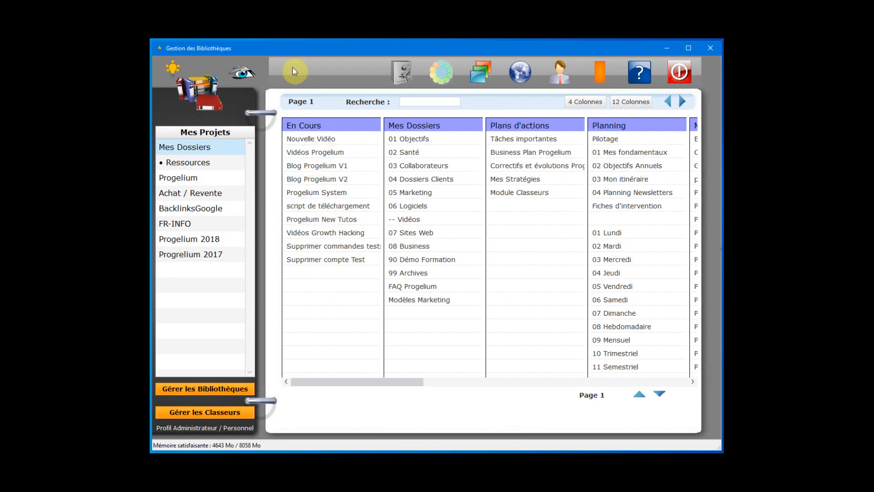
click(241, 75)
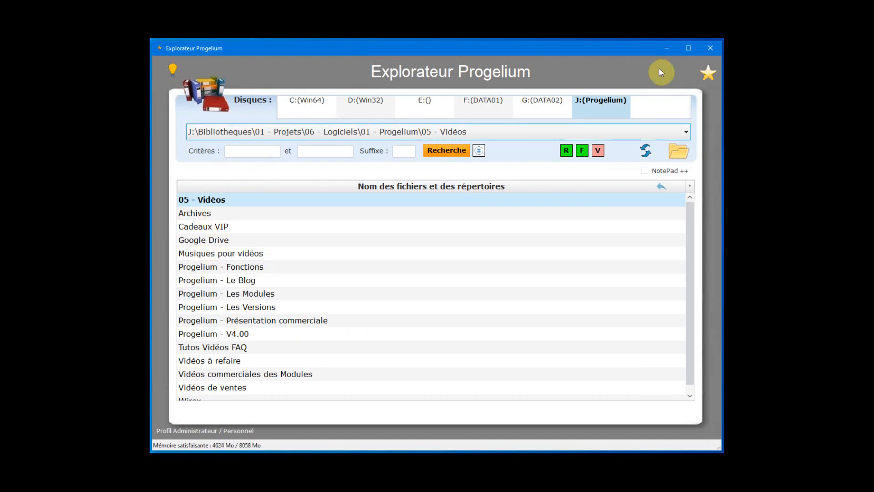
click(708, 48)
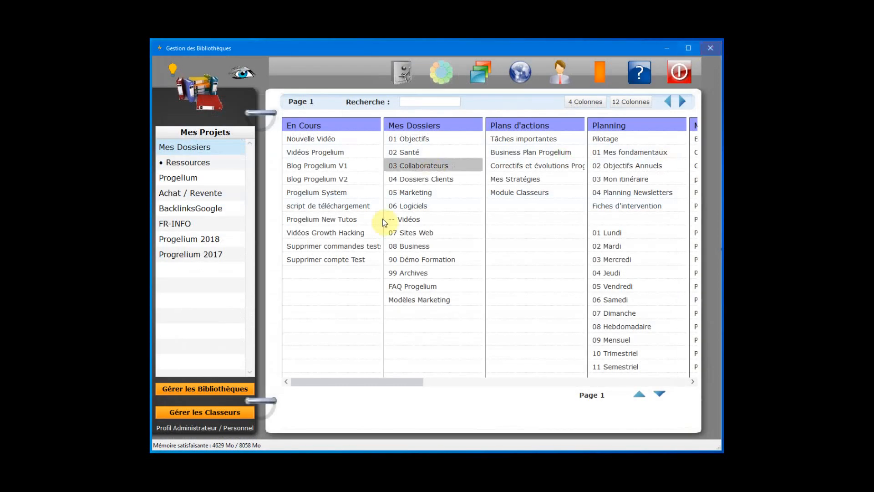
- Review the sorting commands offered for the En Cours column and for its Progelium System cell, along with the page's search field
right_click(362, 124)
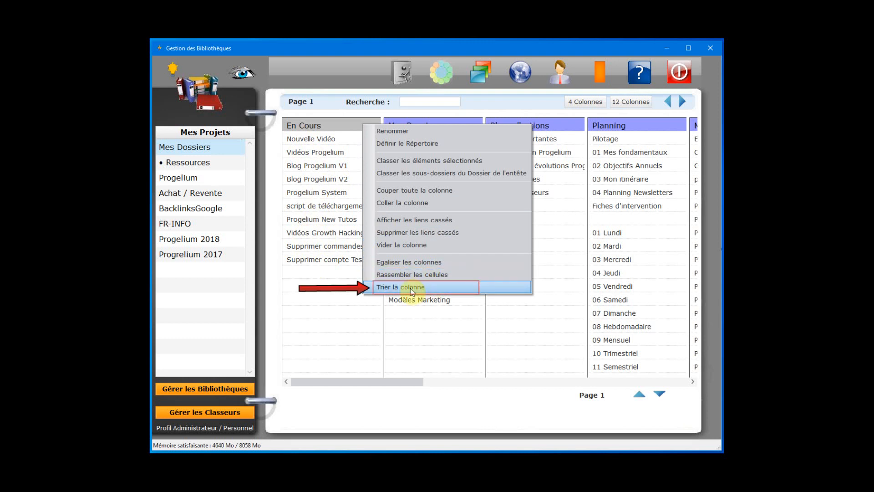
click(321, 143)
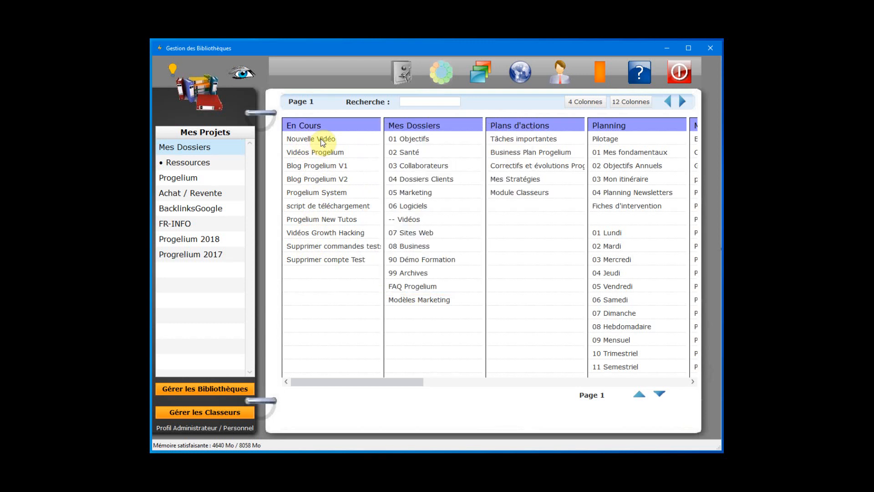
right_click(310, 193)
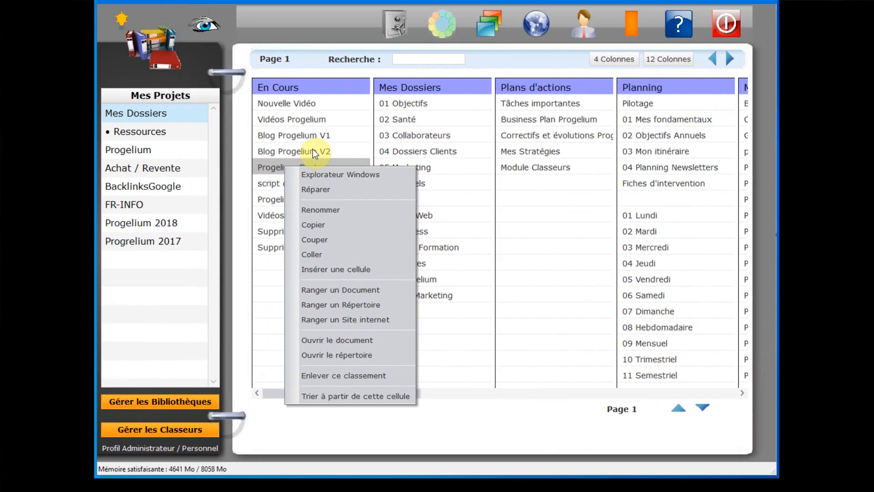
click(313, 151)
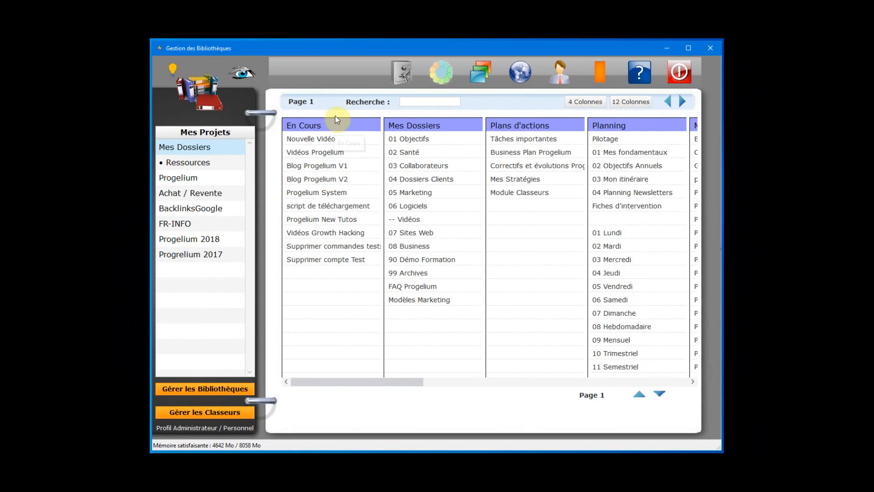
right_click(335, 122)
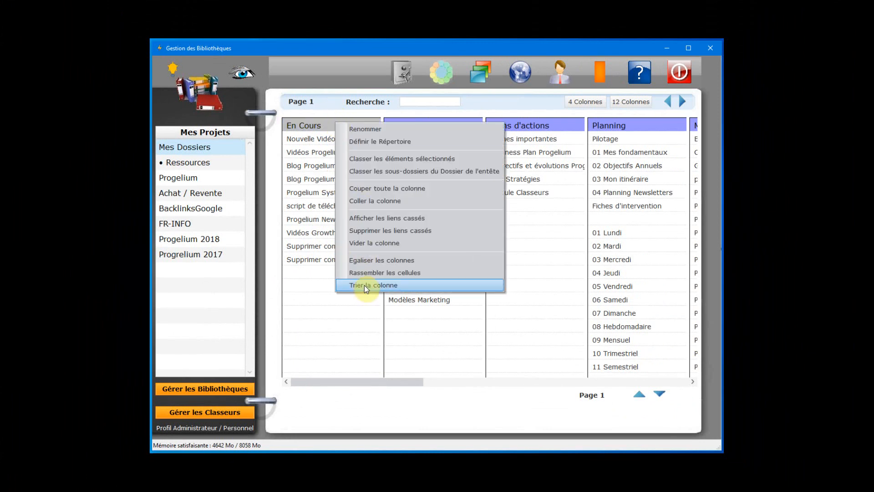
click(401, 286)
click(311, 192)
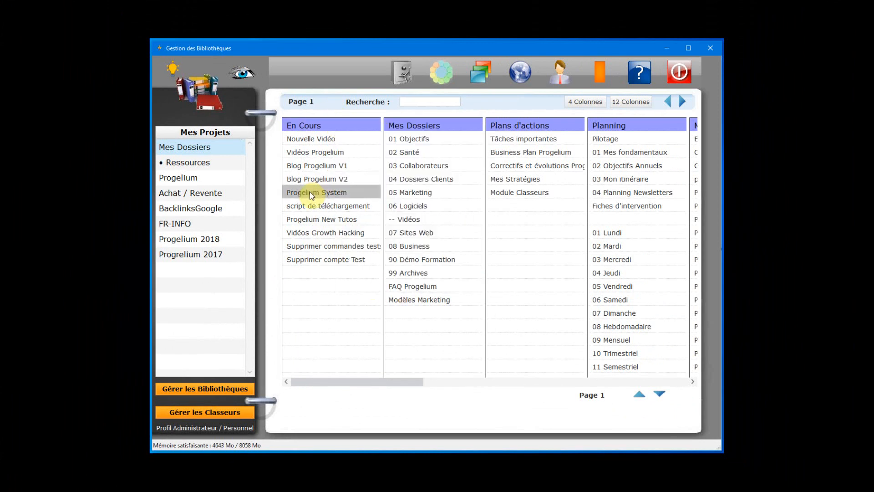
right_click(310, 192)
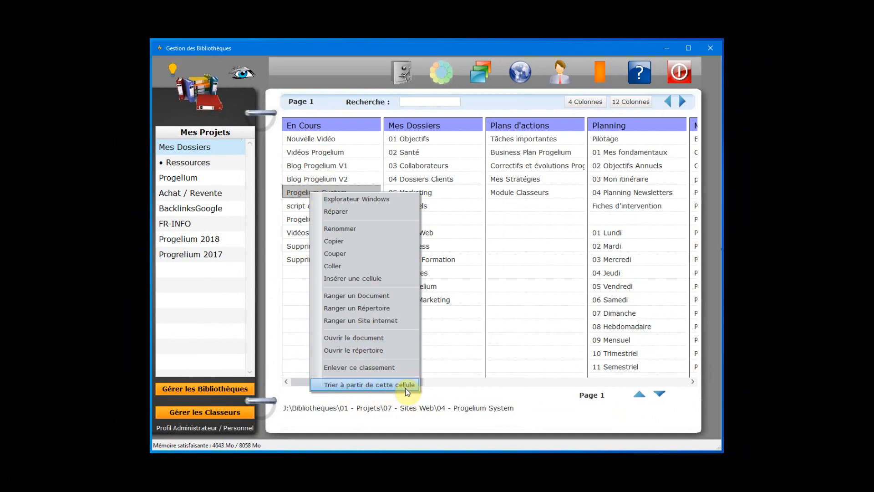
click(329, 150)
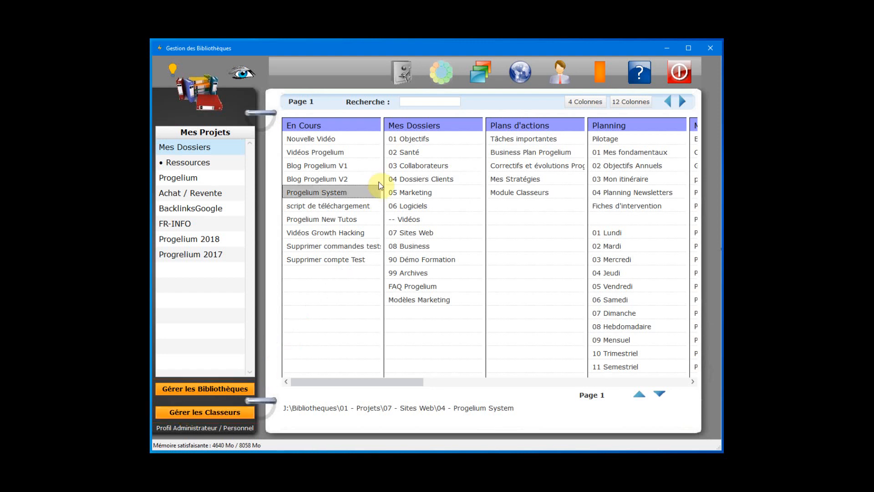
click(414, 102)
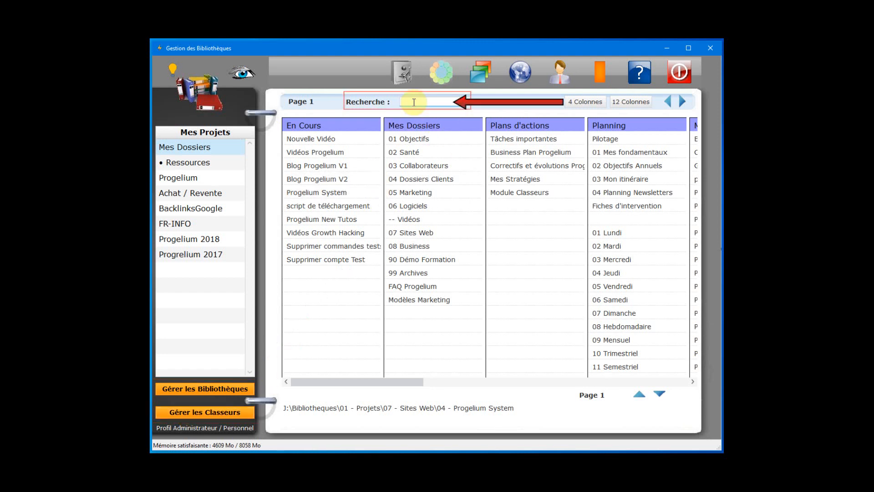
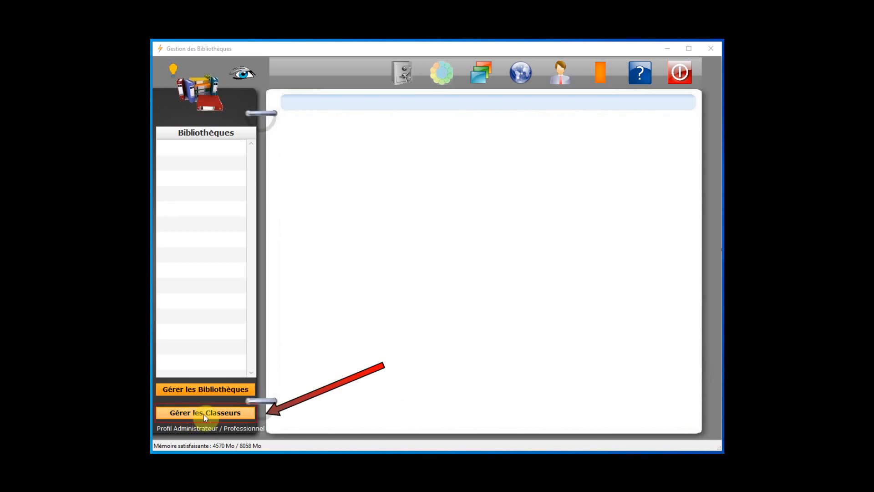
- Open the binder management window and create a binder named Philosophie
click(244, 414)
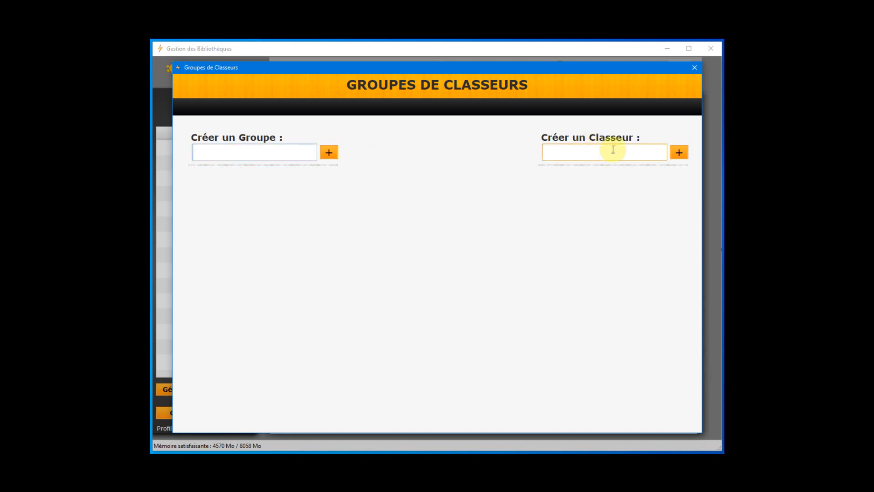
click(579, 152)
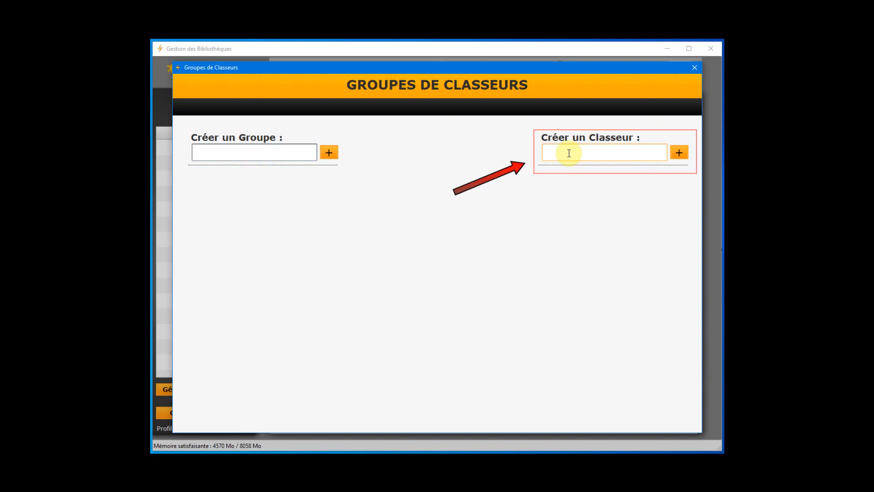
text(Philosophie)
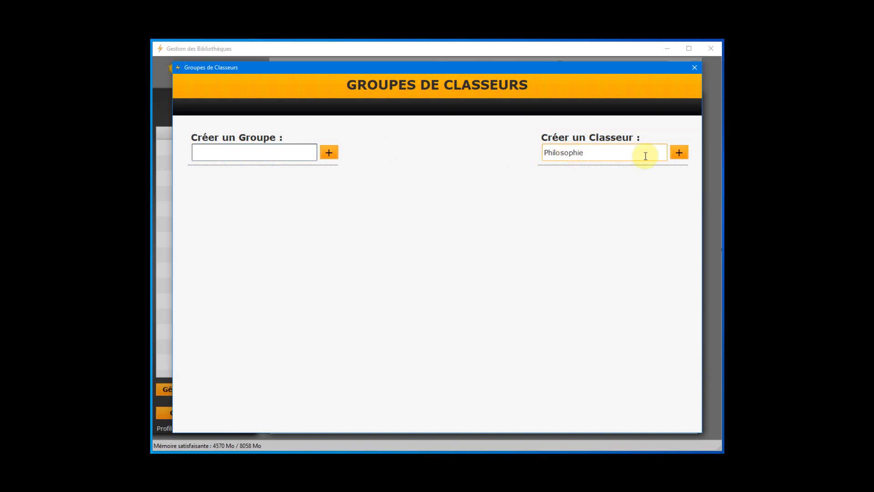
click(679, 154)
click(682, 155)
- Create two more binders named Anglais and Informatique
click(587, 156)
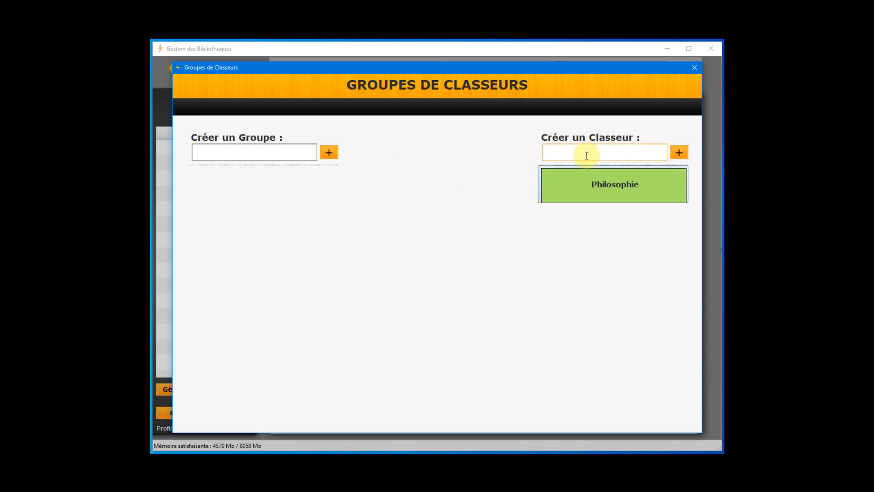
text(Anglais)
key(Return)
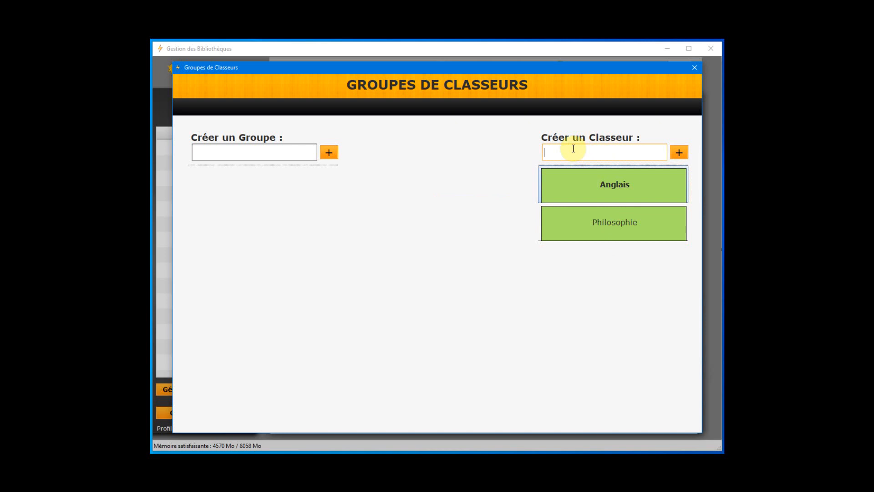
text(Informatique)
click(680, 153)
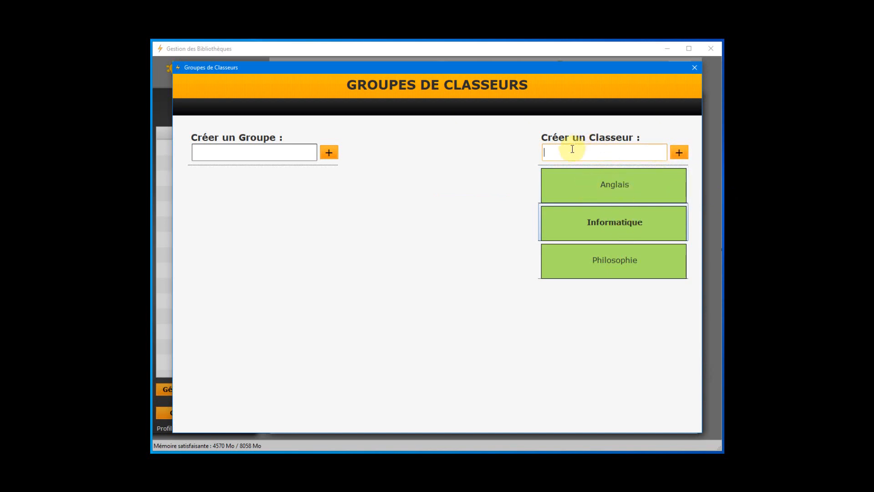
- Create a binder named Voyages and close the binder management window
text(B)
key(BackSpace)
text(Voyages)
click(679, 153)
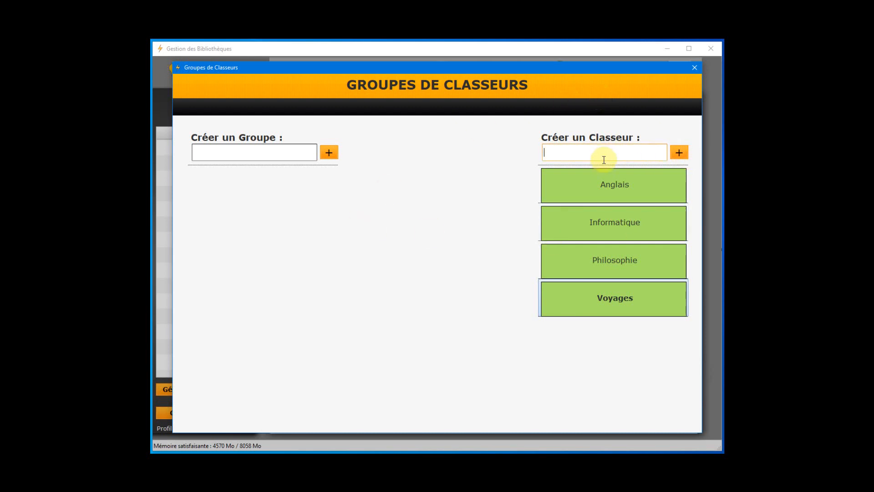
click(694, 68)
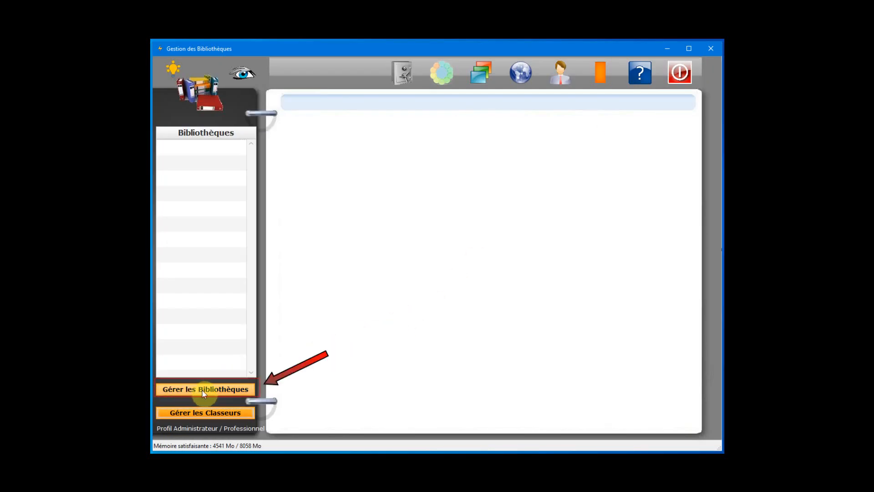
- Open library management, show the list of available binders, and create a library named Mes Connaissances
click(249, 392)
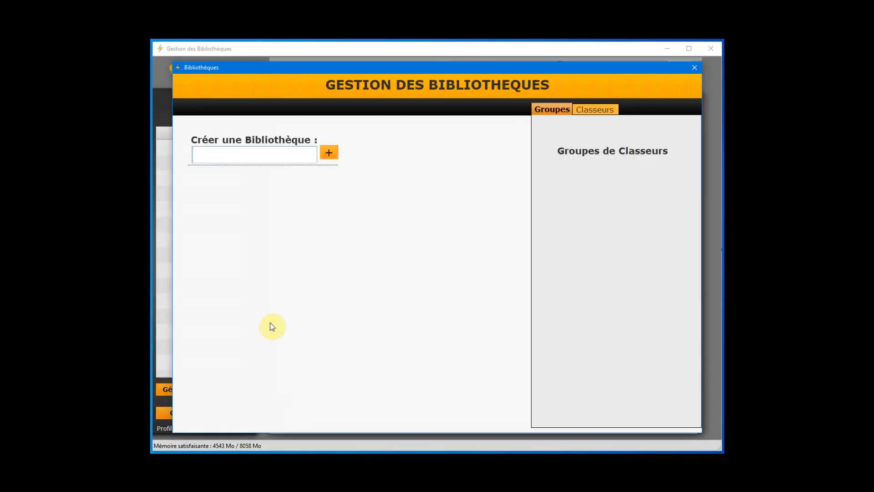
click(238, 156)
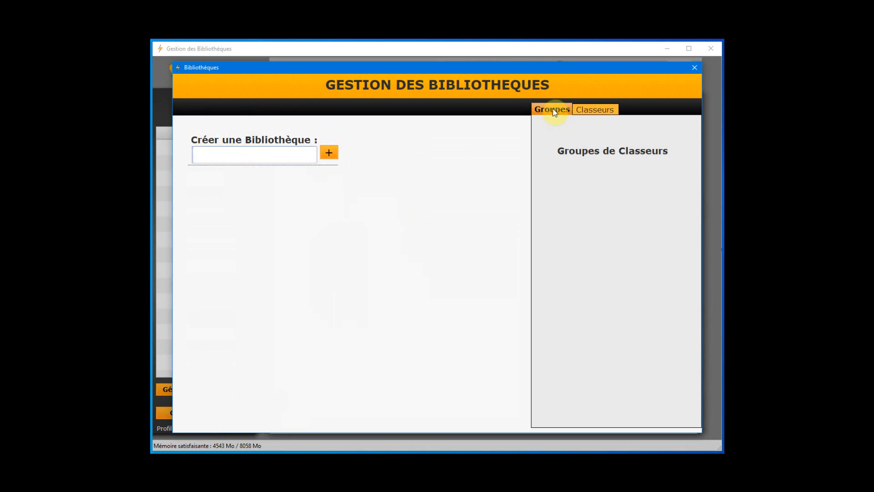
click(596, 110)
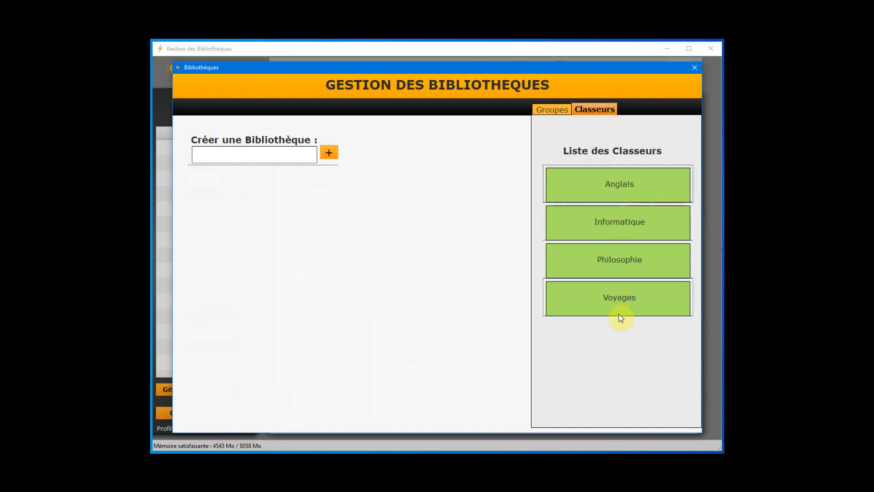
click(219, 154)
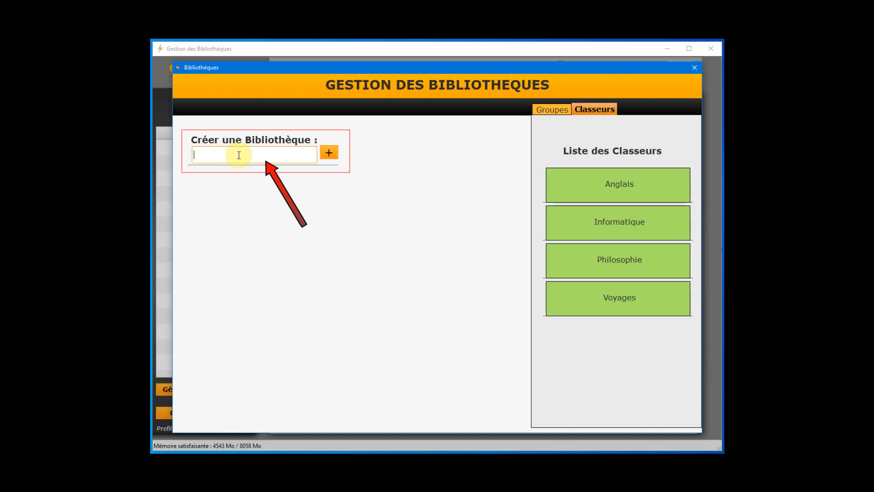
text(Mes Connaissances)
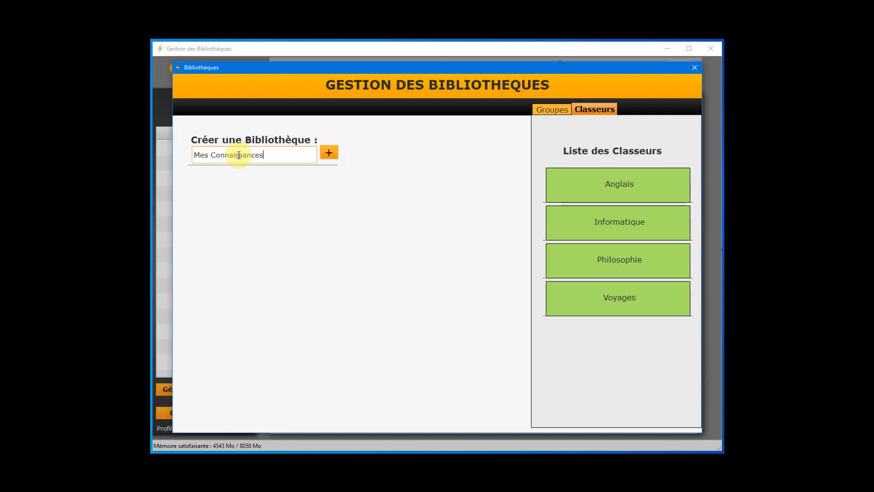
click(328, 152)
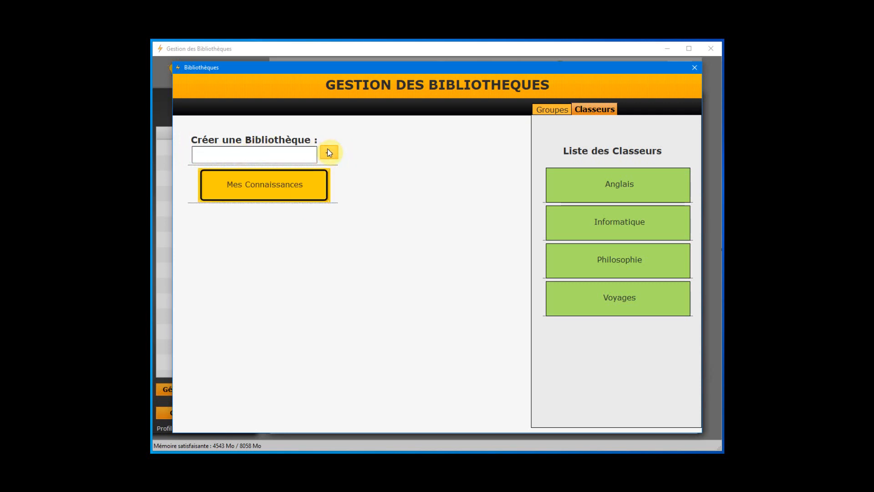
- Add the binders Anglais, Philosophie, Voyages and Informatique, in that order, to the Mes Connaissances library and close library management
click(259, 184)
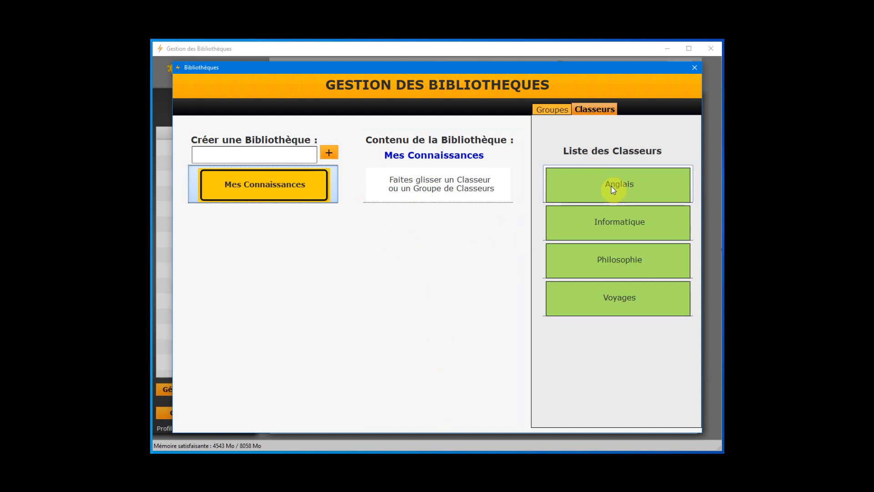
drag(611, 186, 431, 192)
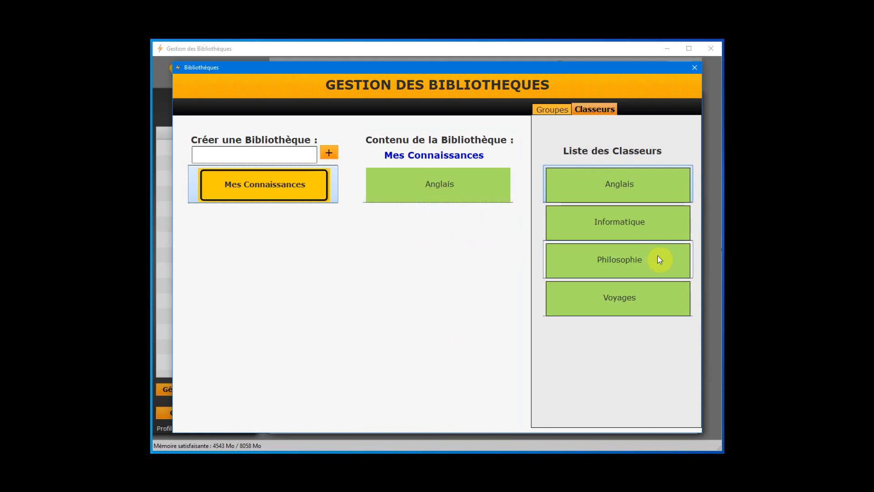
drag(643, 262, 433, 220)
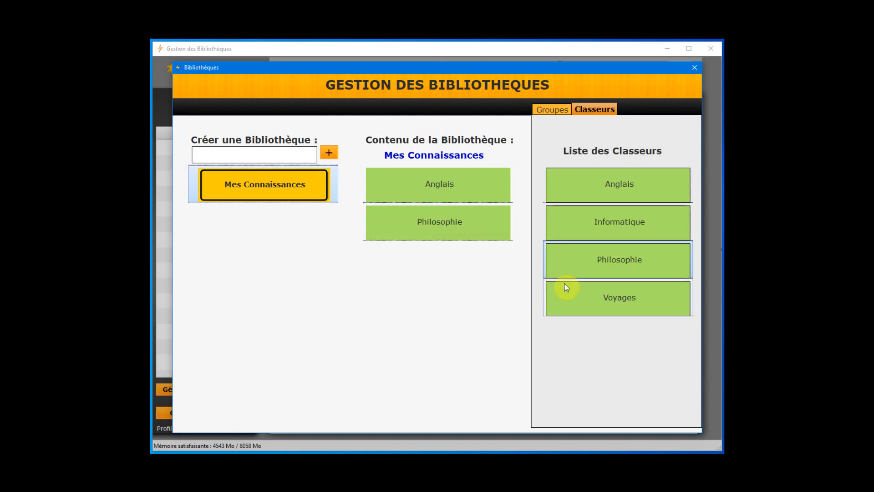
drag(630, 302, 440, 263)
drag(595, 225, 403, 296)
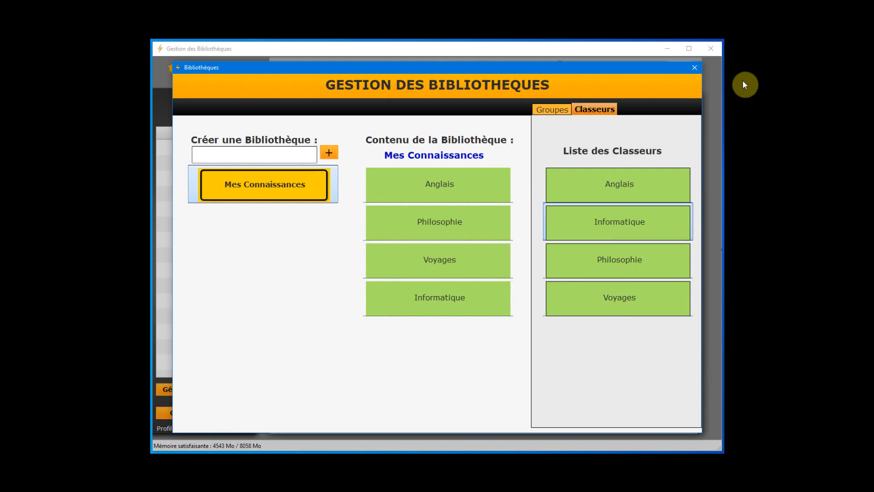
click(694, 69)
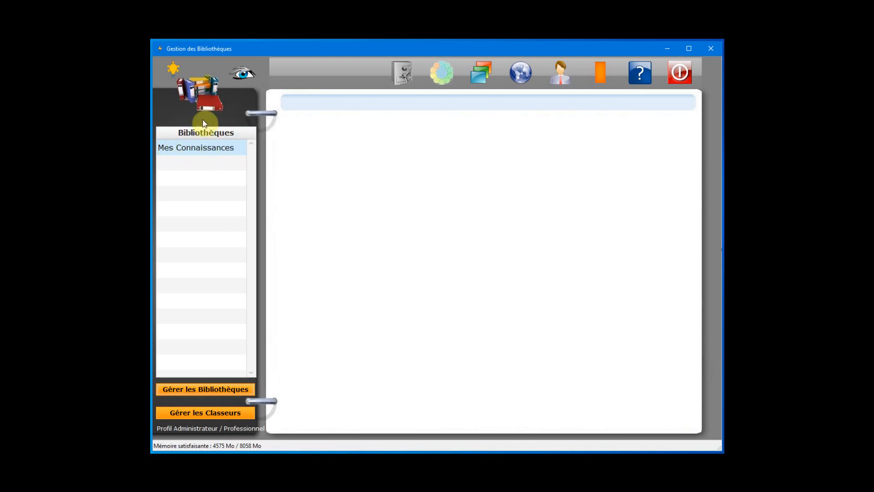
- Open the Mes Connaissances library and display its Anglais binder
double_click(197, 148)
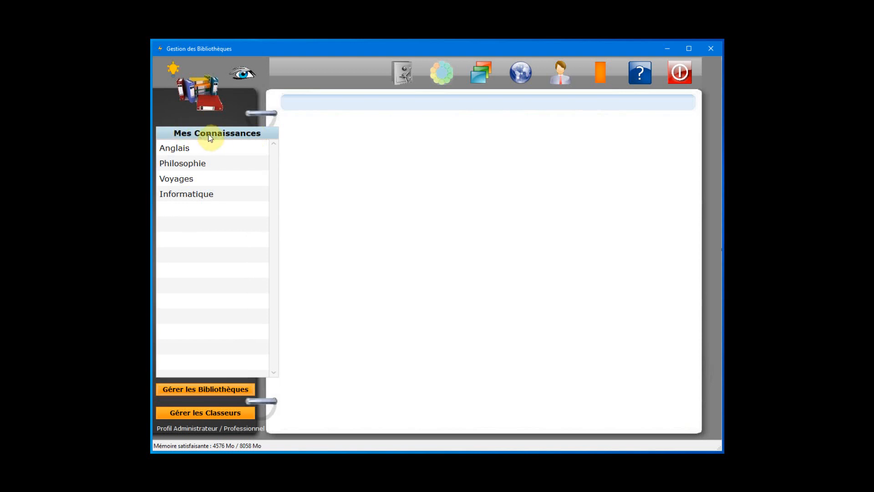
click(187, 152)
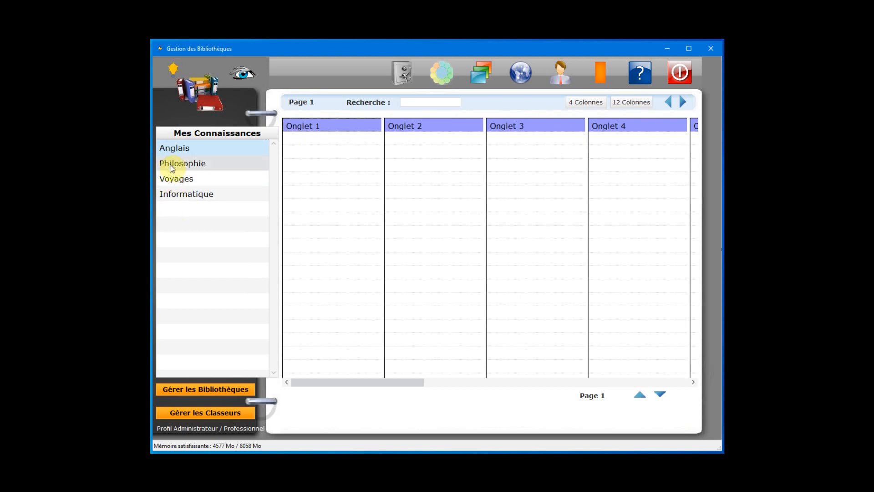
- Reopen library management and move Informatique between Anglais and Philosophie in the Mes Connaissances library
click(231, 390)
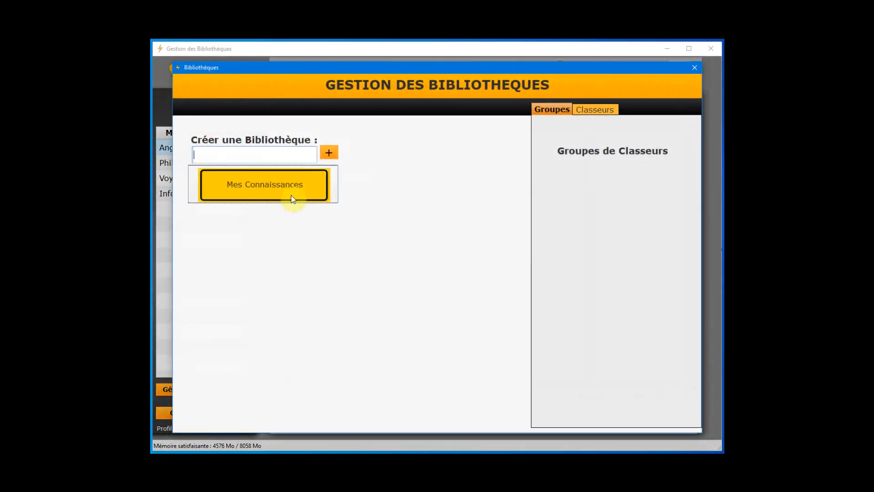
click(267, 187)
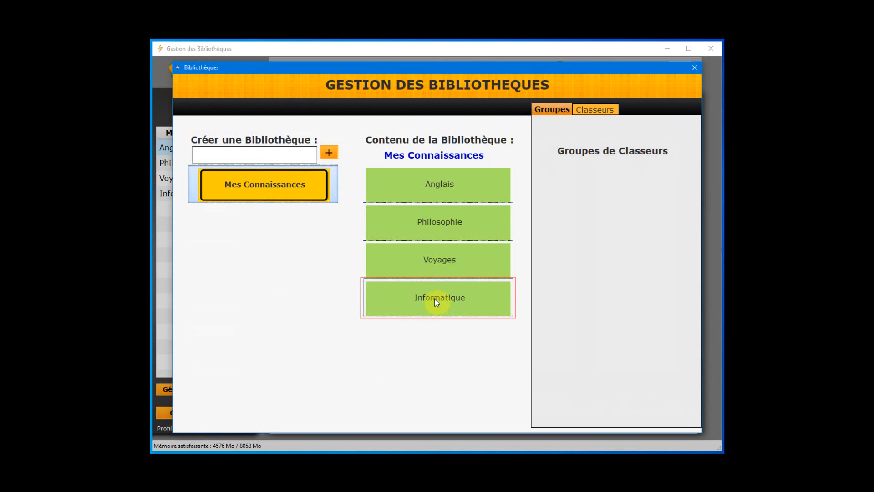
drag(437, 301, 435, 303)
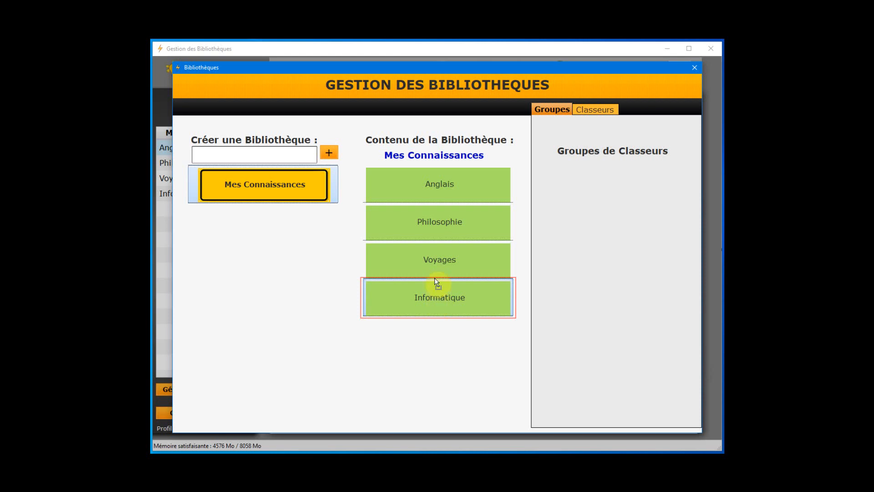
drag(436, 282, 436, 222)
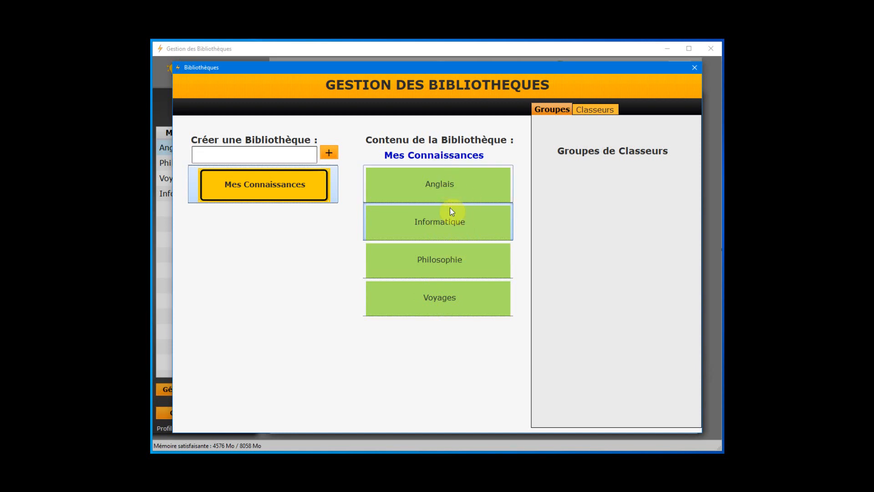
- Close library management and open the Mes Connaissances library to check its binder order
click(693, 68)
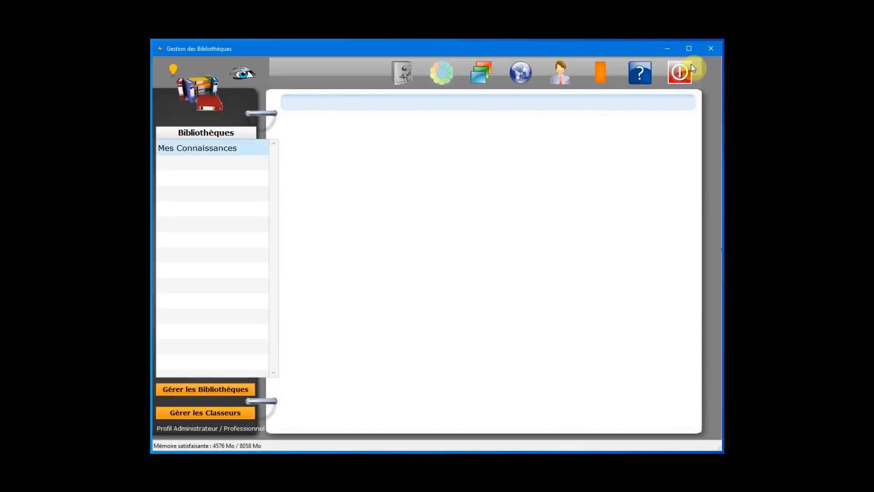
double_click(202, 150)
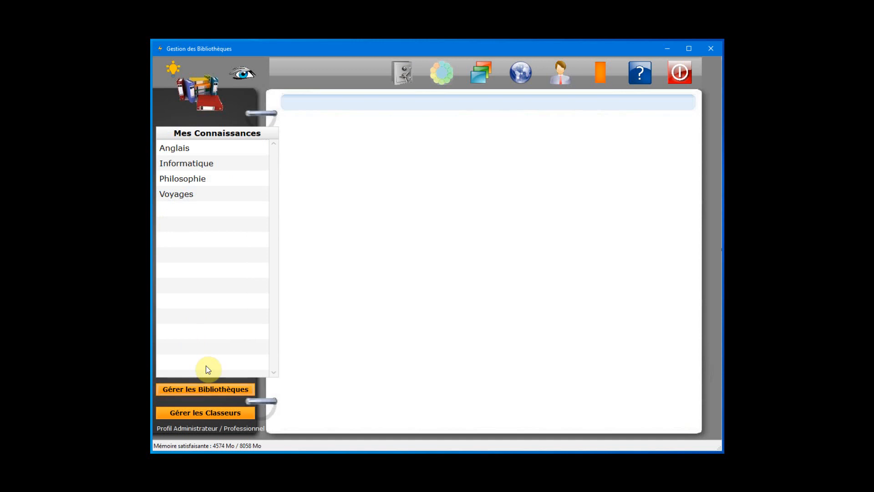
- Open binder management and create a binder group named Etudes Scolaires
click(187, 412)
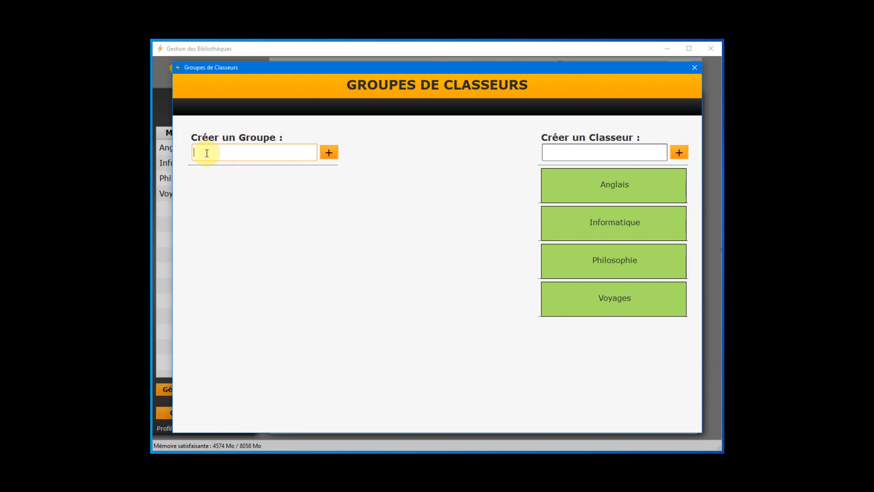
text(Etudes Scolaires)
key(Return)
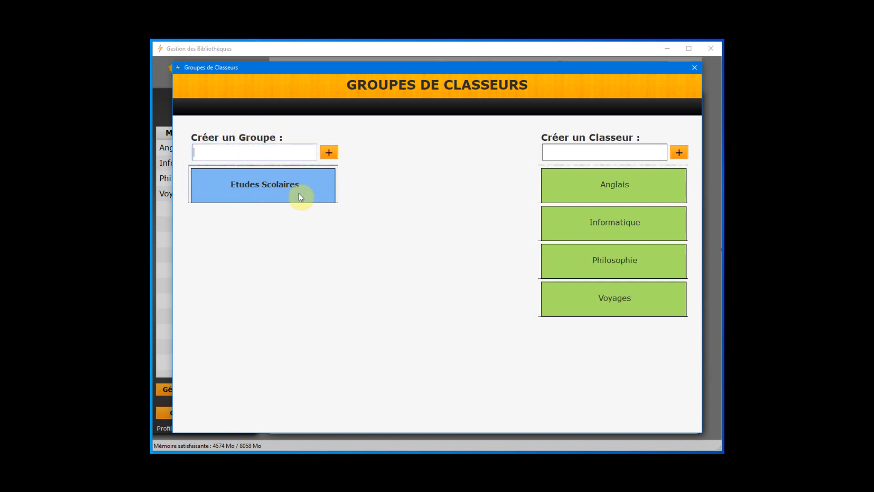
- Add the Anglais and Philosophie binders to the Etudes Scolaires group and close binder management
click(260, 189)
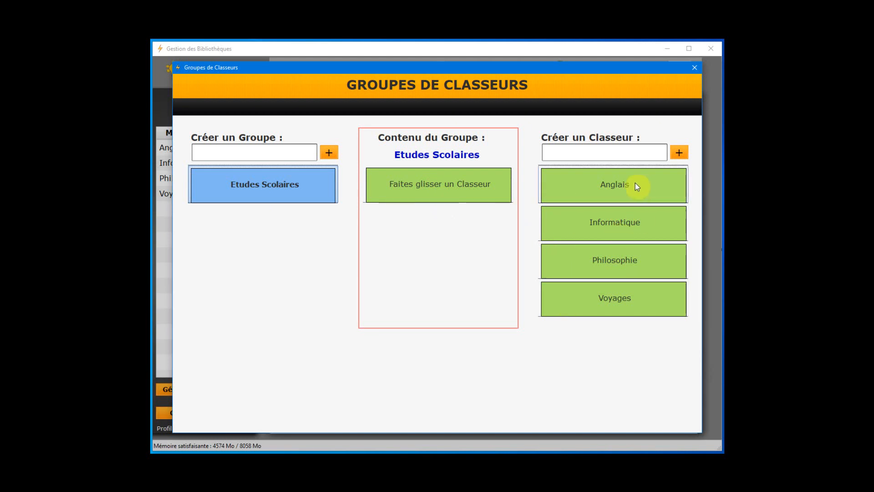
drag(630, 182, 452, 187)
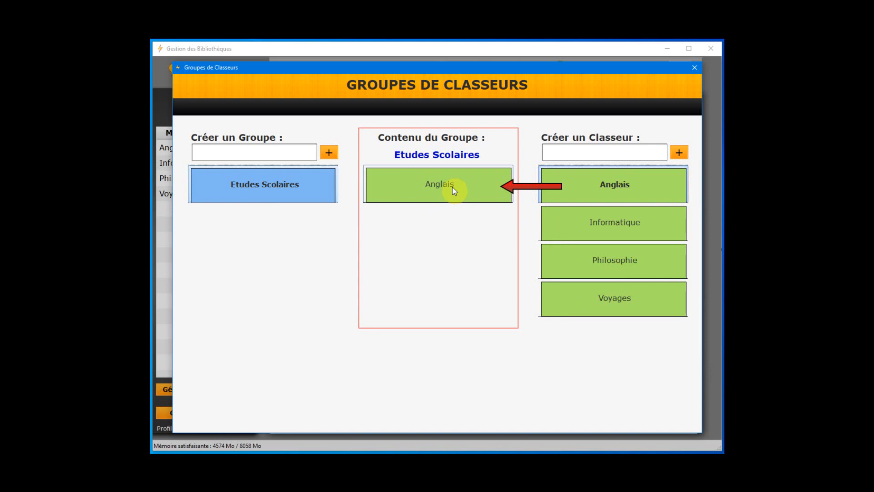
mouse_move(642, 260)
mouse_down()
mouse_move(551, 264)
mouse_move(436, 210)
mouse_up()
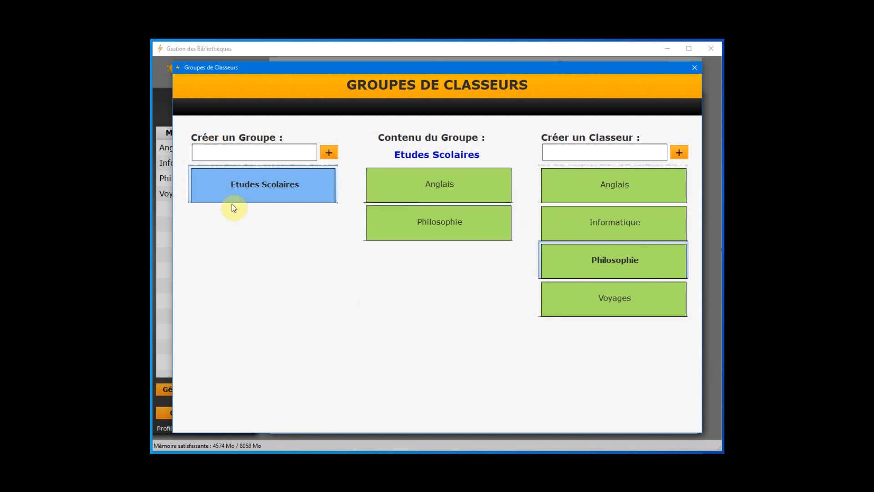
click(695, 68)
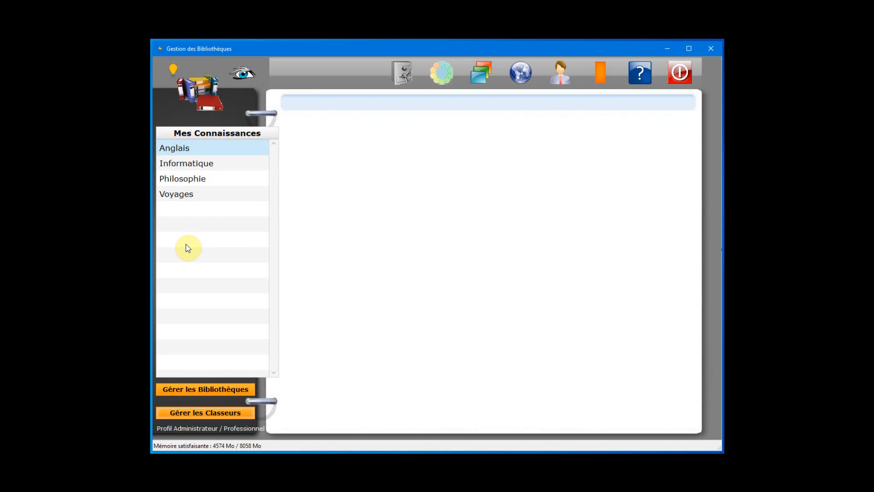
- In library management, add the Etudes Scolaires group after Voyages in the Mes Connaissances library, then close the window
click(212, 390)
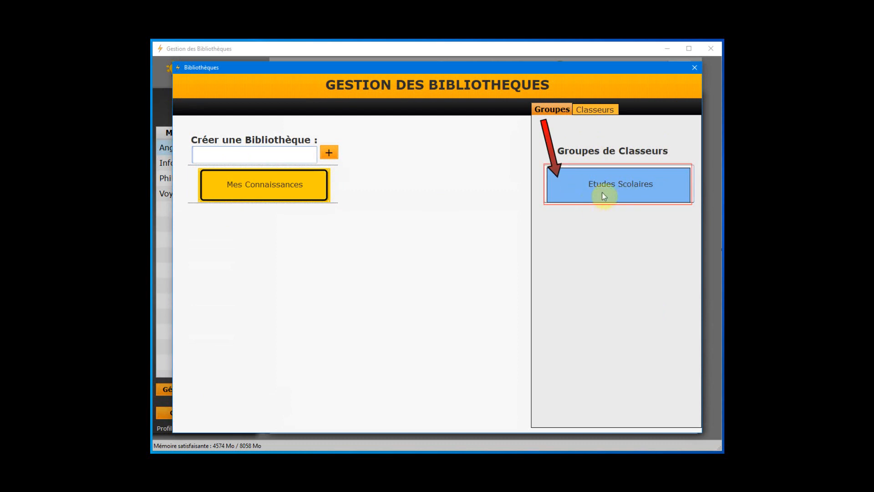
click(296, 189)
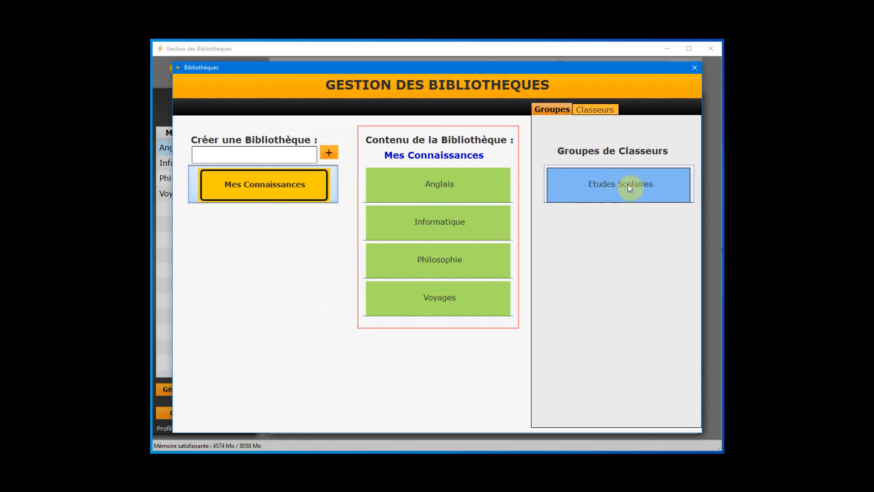
mouse_move(617, 185)
mouse_down()
mouse_move(585, 217)
mouse_move(534, 224)
mouse_move(469, 276)
mouse_move(442, 311)
mouse_up()
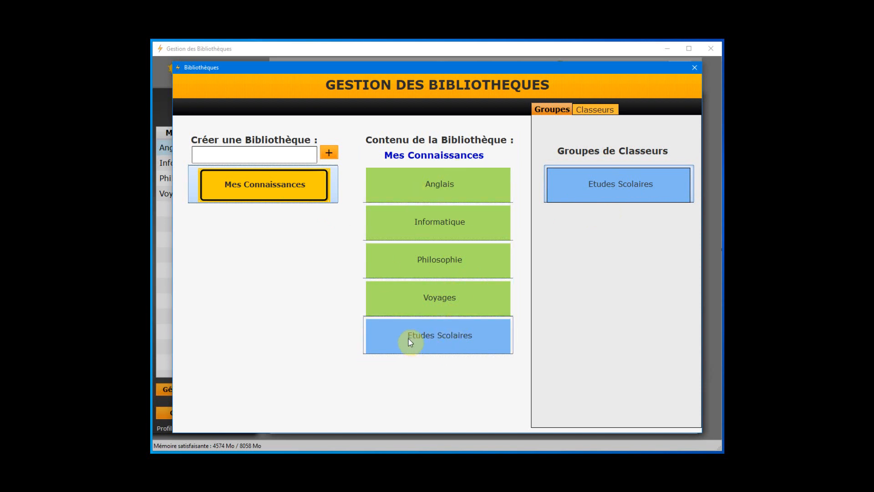
click(693, 69)
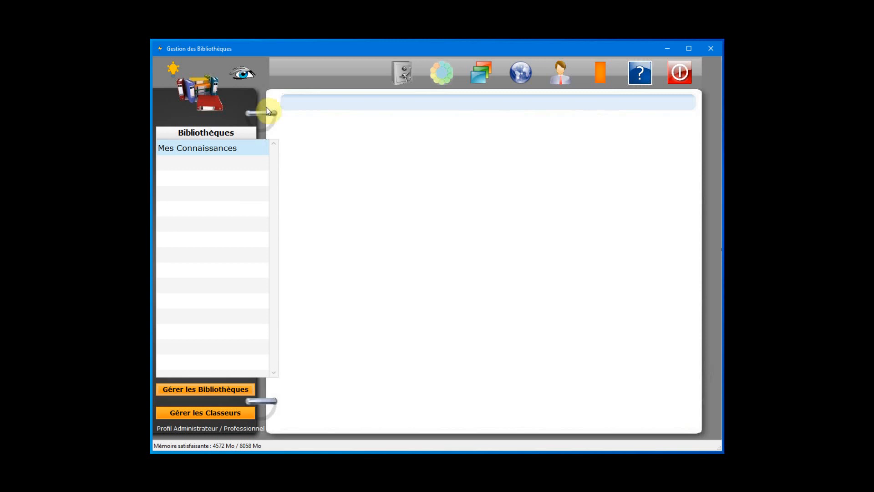
- Open the Etudes Scolaires group in Mes Connaissances, view its Anglais and Philosophie binders, and return to the library's list
click(207, 146)
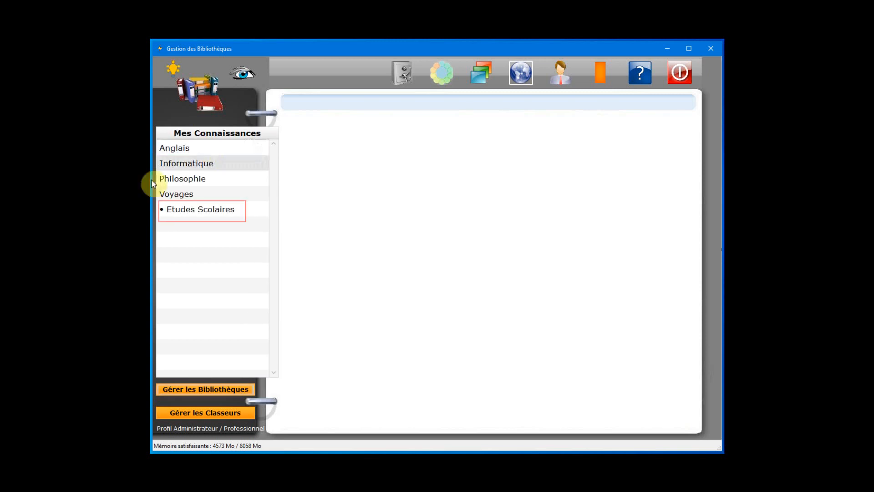
click(204, 210)
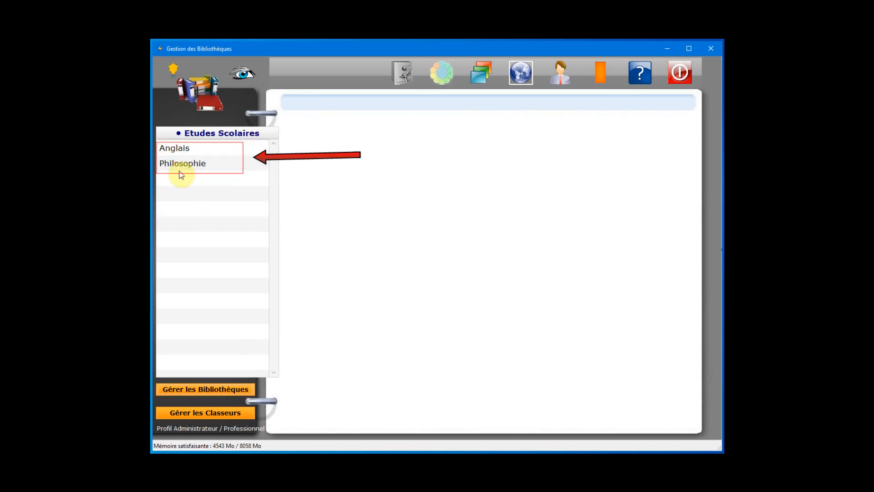
click(176, 149)
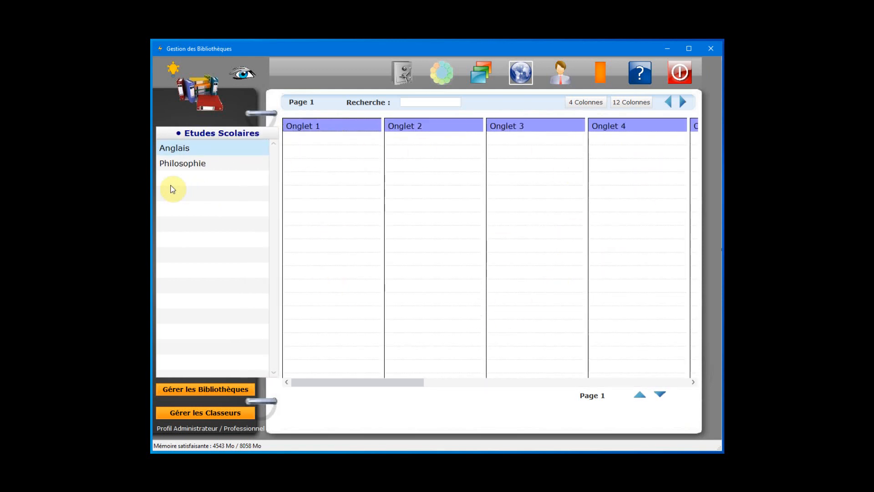
click(174, 165)
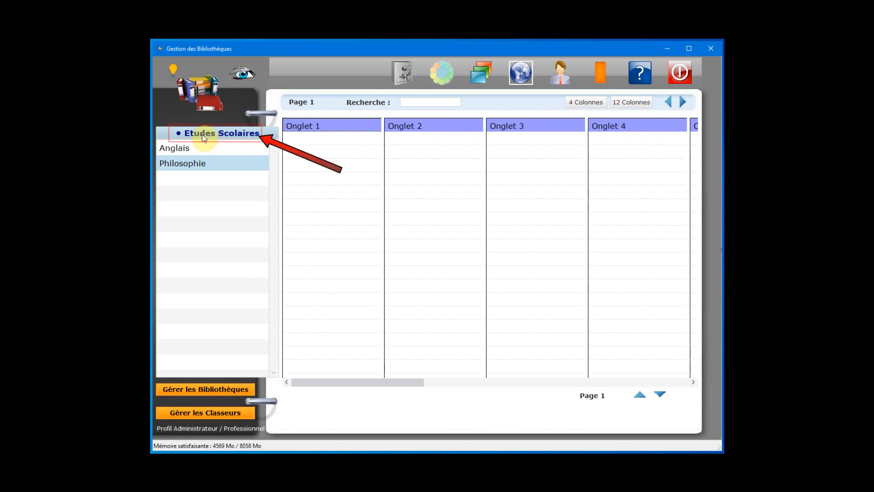
click(228, 134)
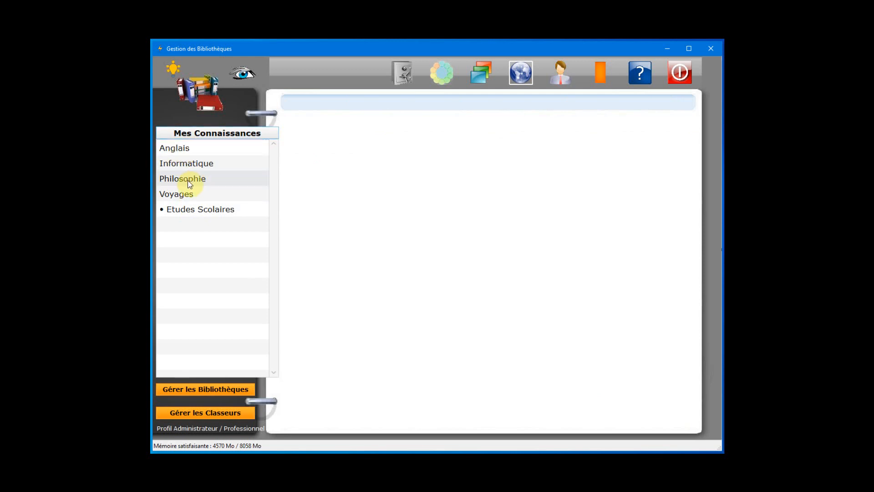
click(196, 211)
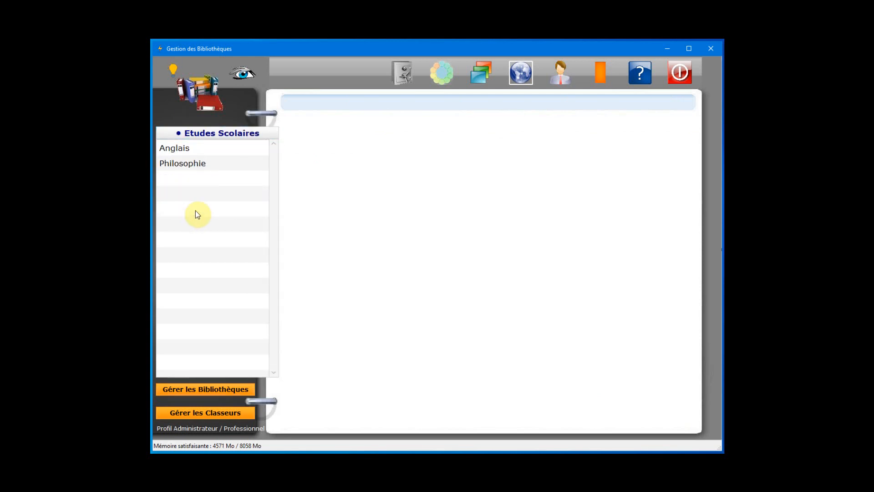
click(208, 134)
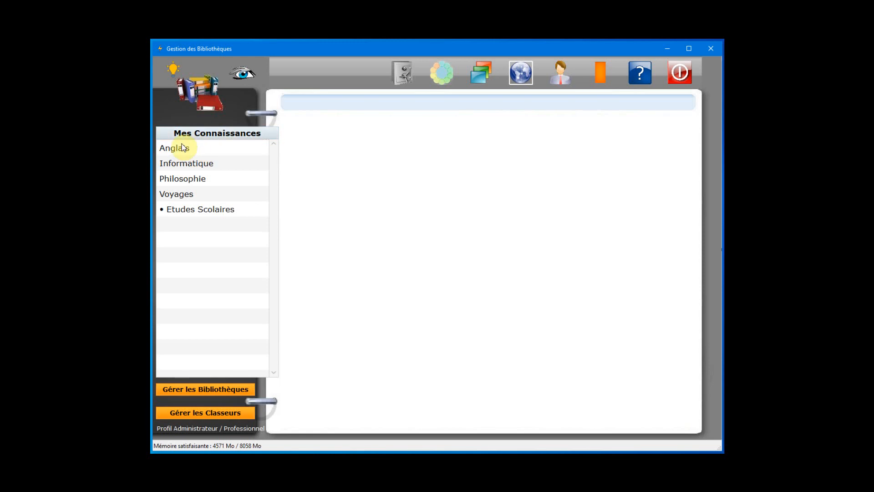
- Reopen library management and remove the standalone Anglais and Philosophie binders from the Mes Connaissances library
click(211, 388)
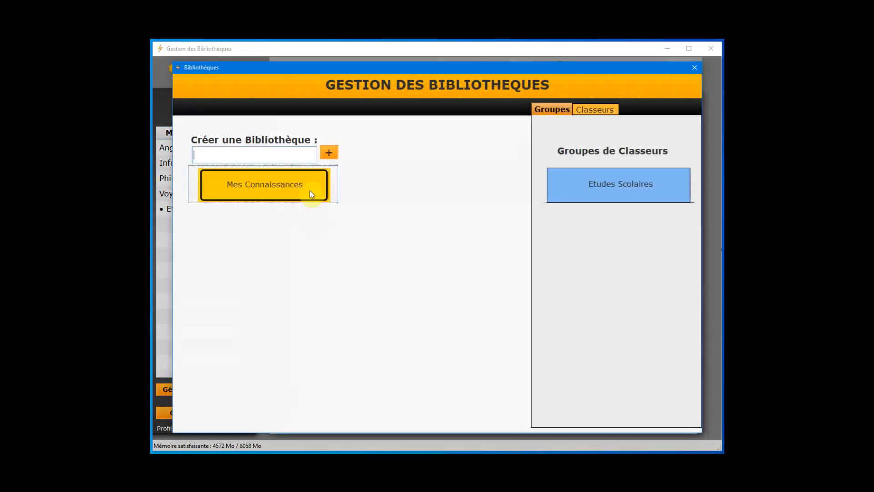
click(277, 185)
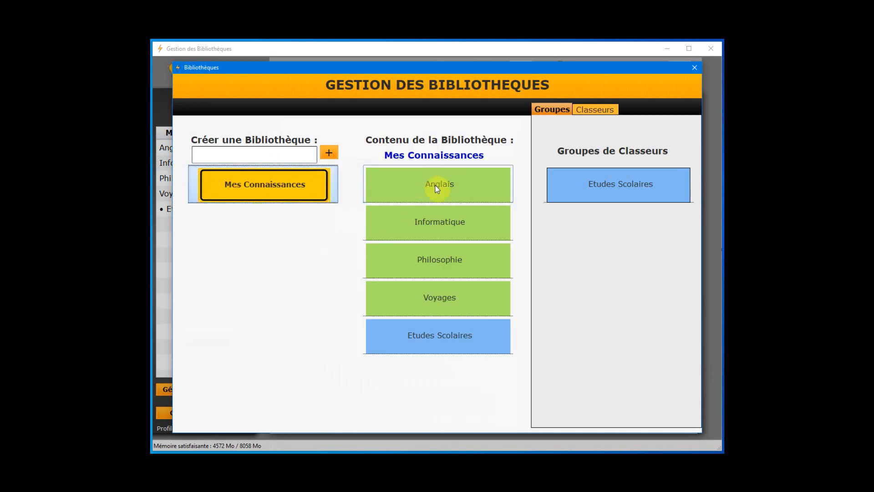
drag(431, 188, 579, 233)
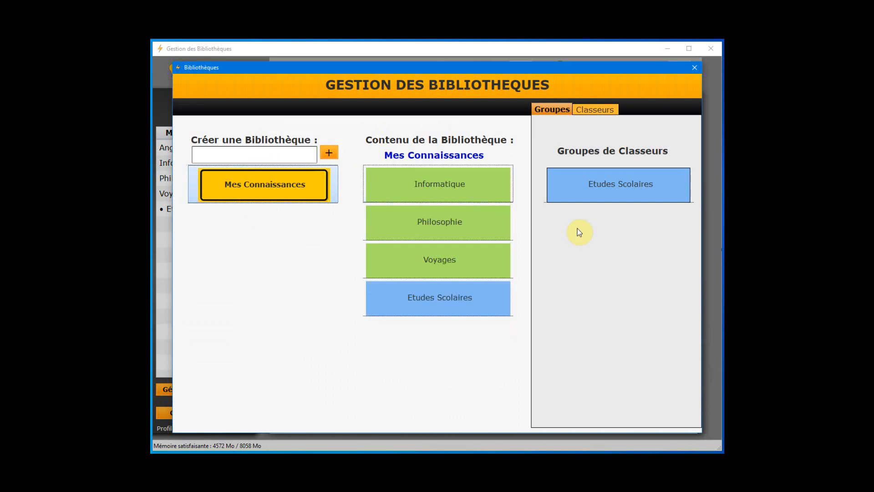
click(428, 223)
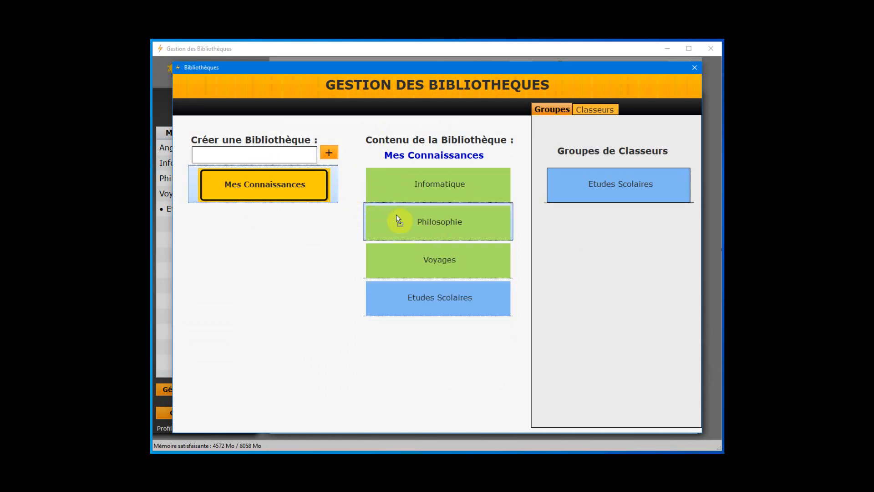
drag(396, 215, 410, 222)
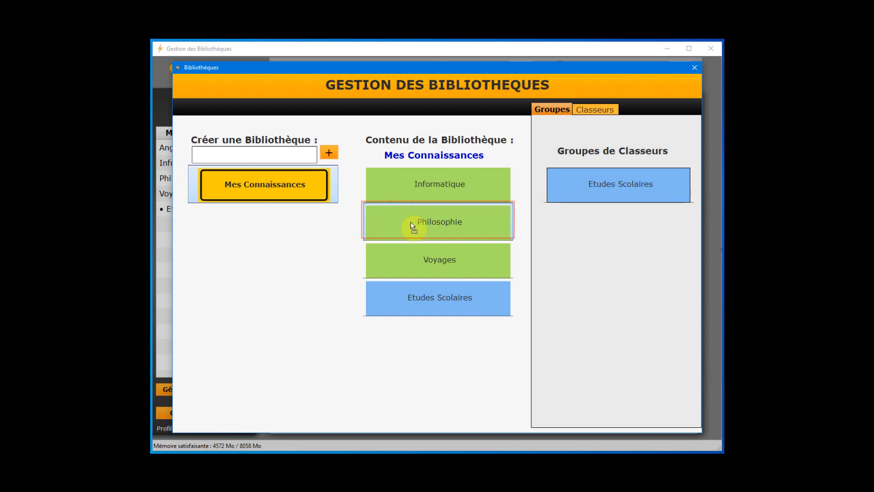
drag(479, 233, 570, 243)
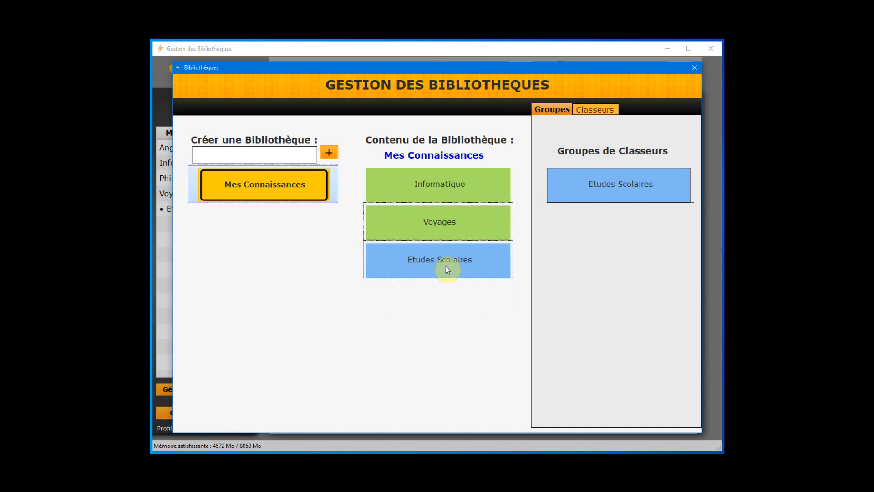
- Move the Etudes Scolaires group above Informatique in the Mes Connaissances library and close library management
drag(445, 266, 445, 265)
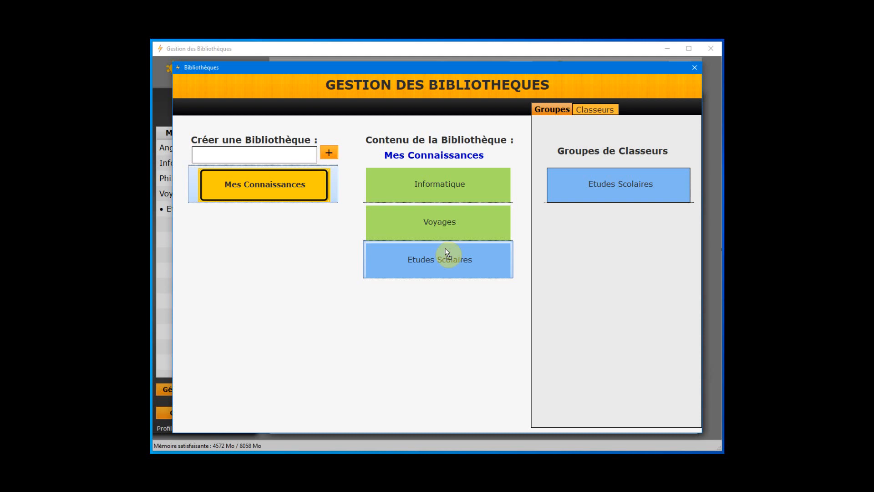
drag(445, 249, 443, 182)
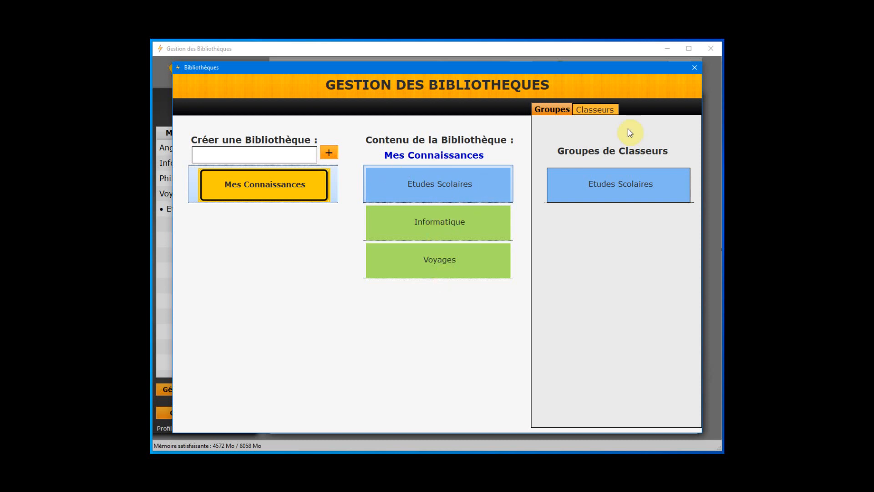
click(693, 69)
- Open the Mes Connaissances library, display the binders of its Etudes Scolaires group, and leave the group
click(196, 157)
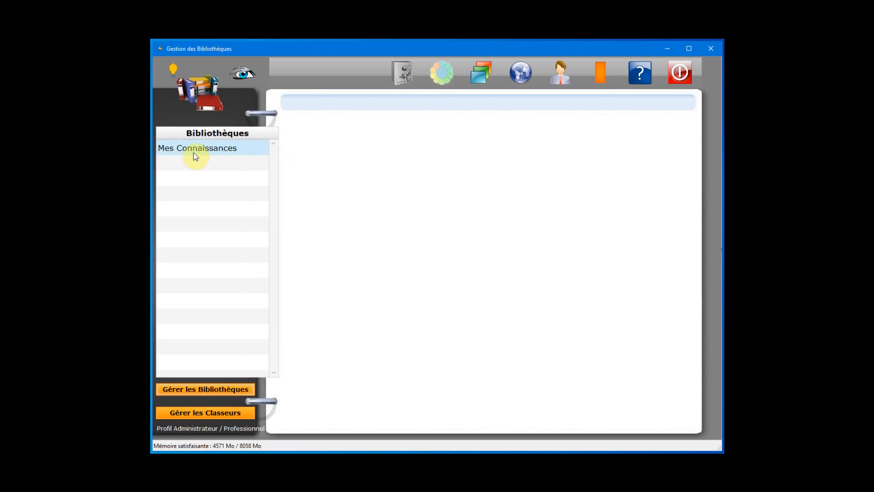
click(195, 155)
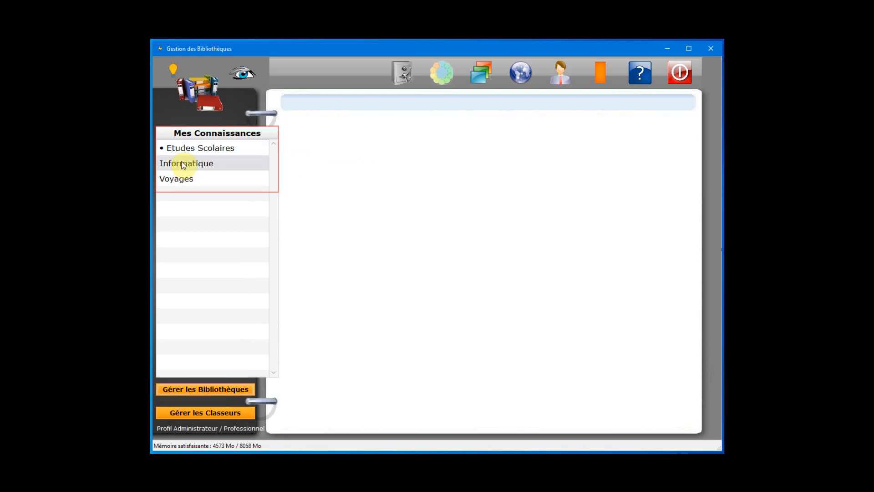
click(221, 151)
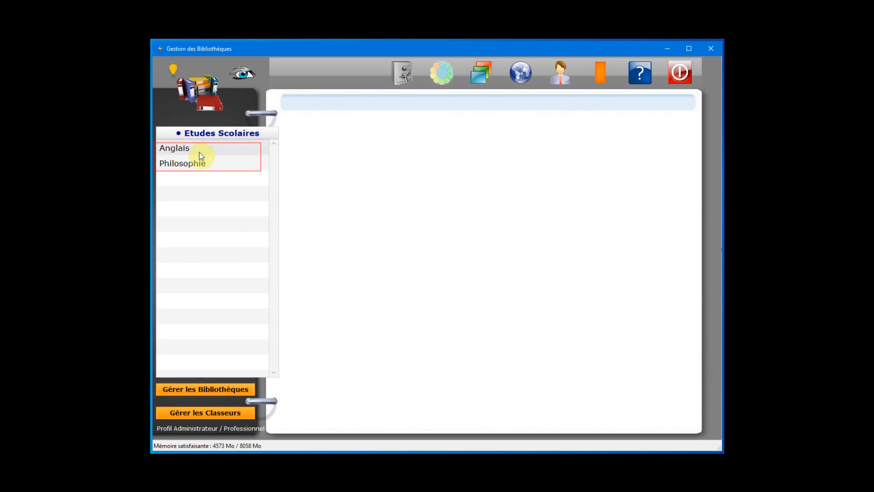
click(222, 136)
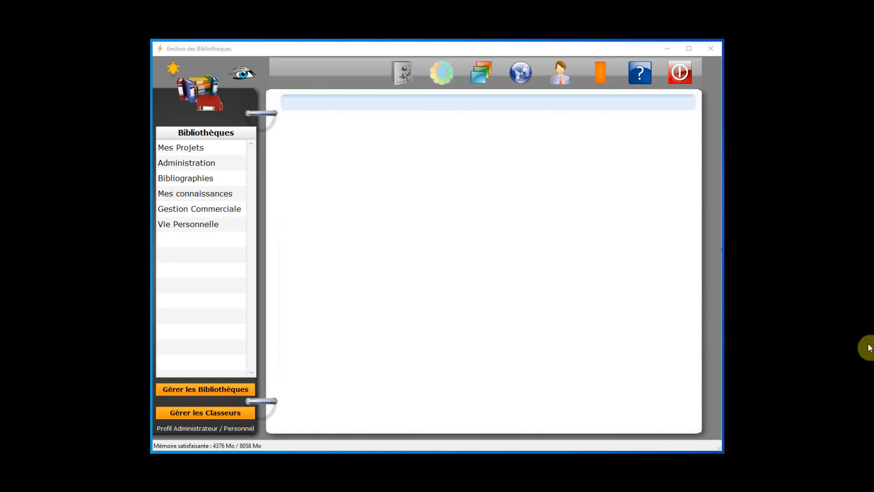
- Open the Mes Projets library's Mes Dossiers binder and file "Comment faire le bon choix . (partie 1).mp3" in an empty Plans d'actions cell
click(195, 149)
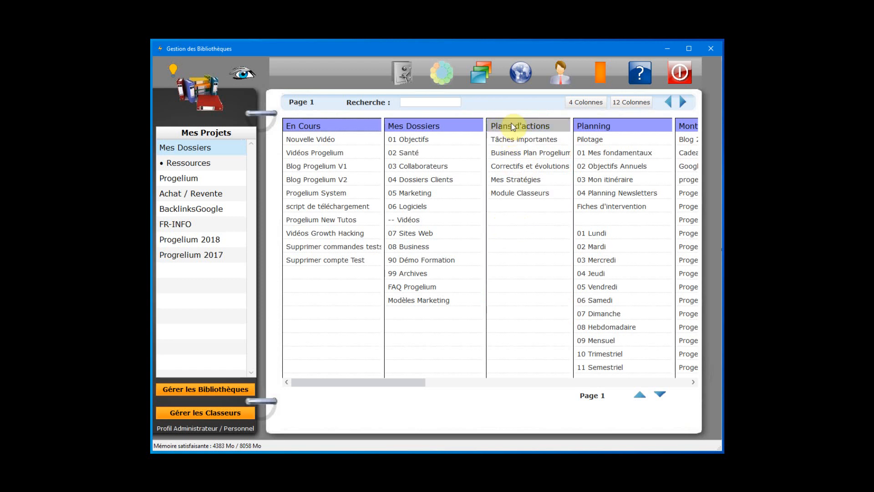
right_click(504, 220)
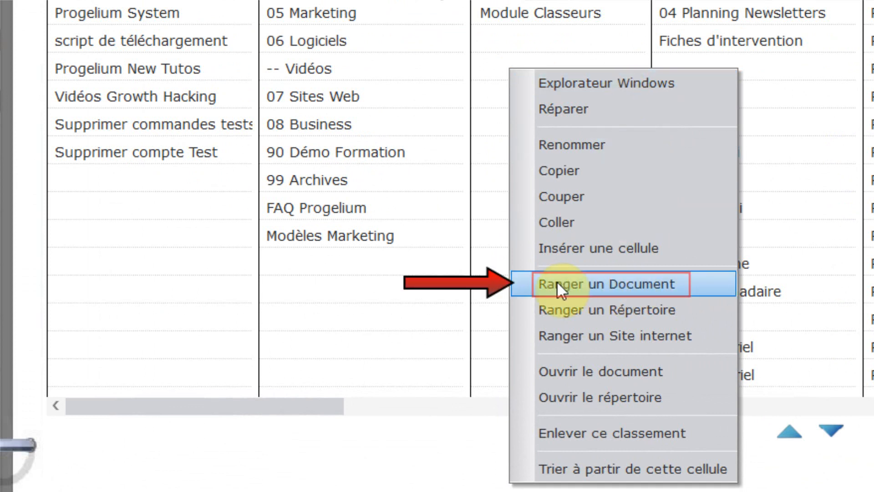
click(694, 287)
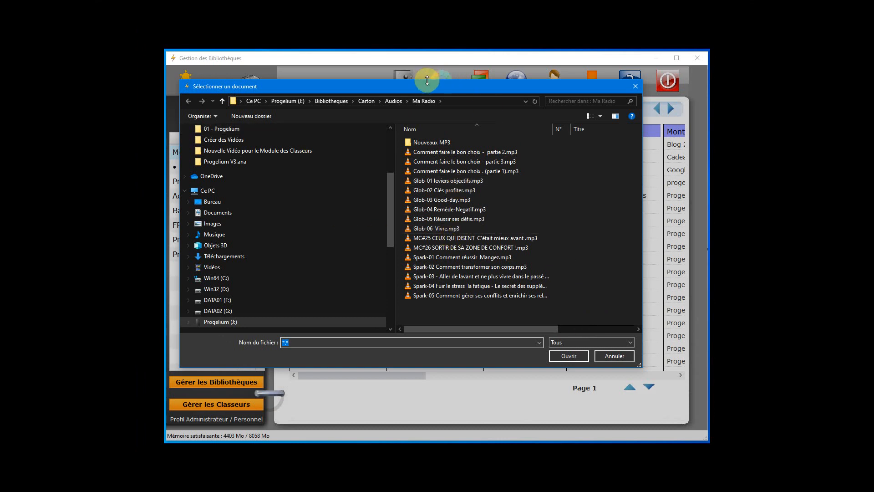
drag(409, 86, 413, 91)
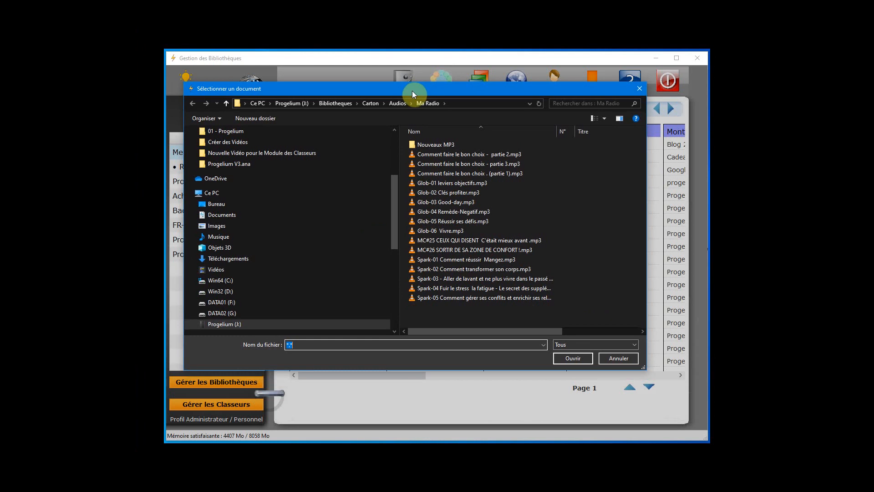
drag(412, 91, 409, 91)
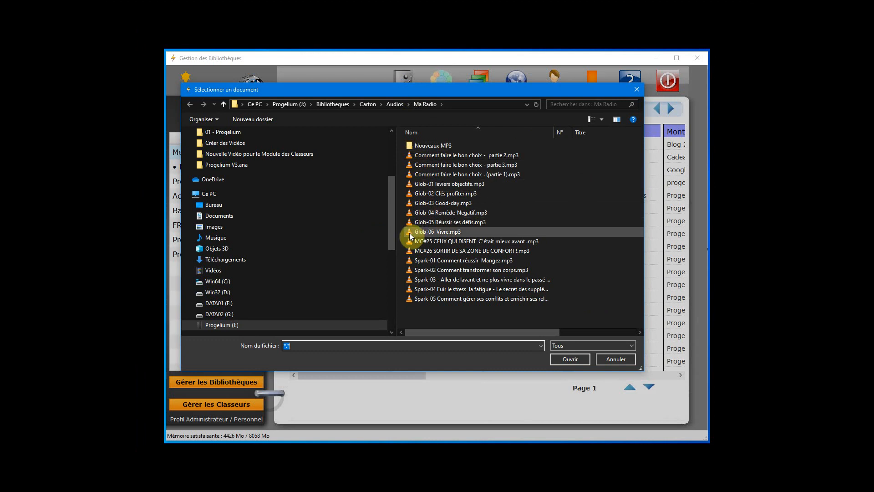
click(453, 175)
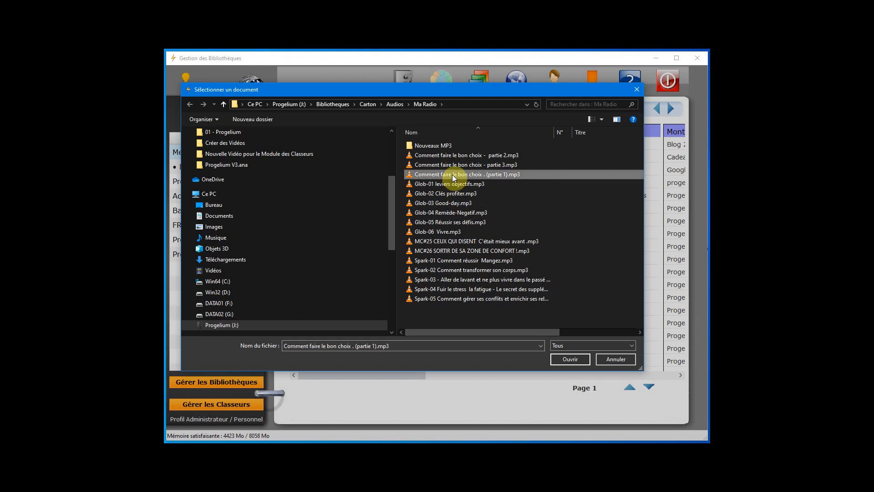
click(571, 360)
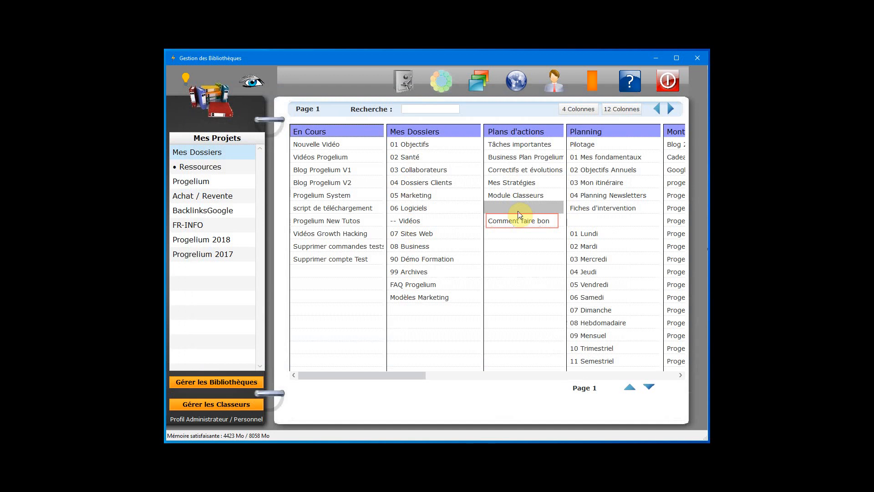
- Rename the filed audio cell in the Plans d'actions column as "Le bon choix P1" and apply the 4-column layout
drag(518, 211, 579, 222)
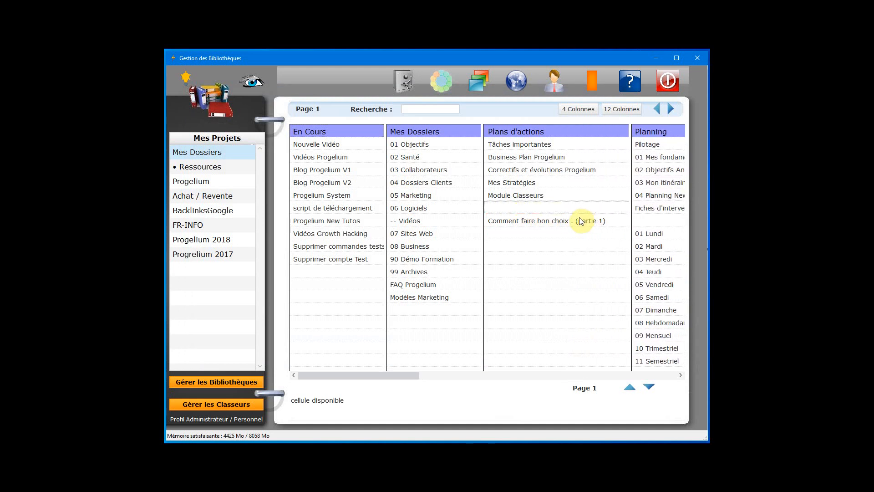
right_click(535, 225)
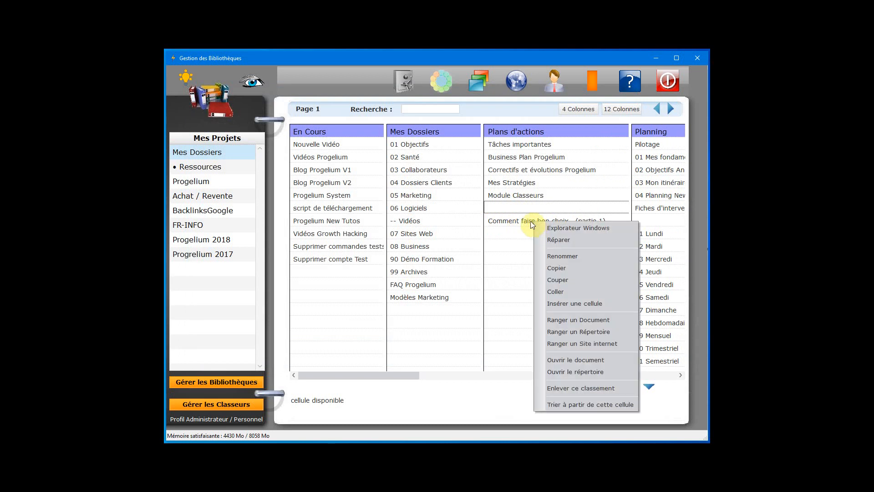
click(572, 257)
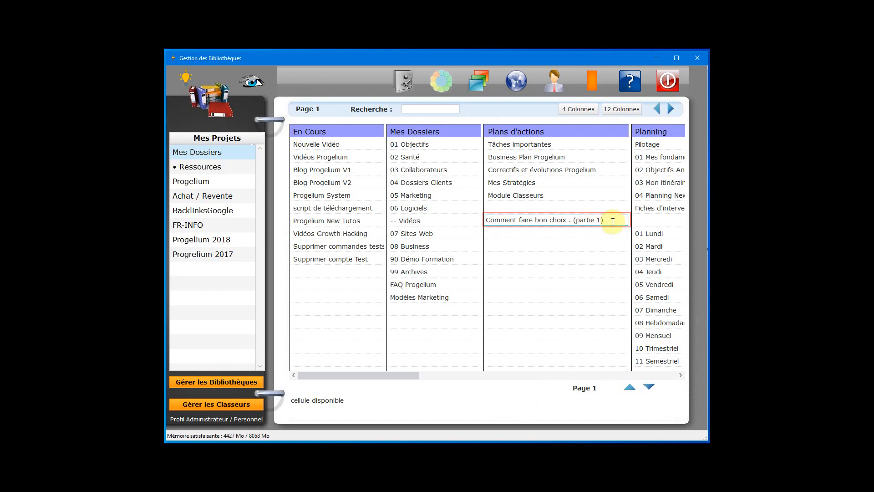
drag(613, 222, 569, 220)
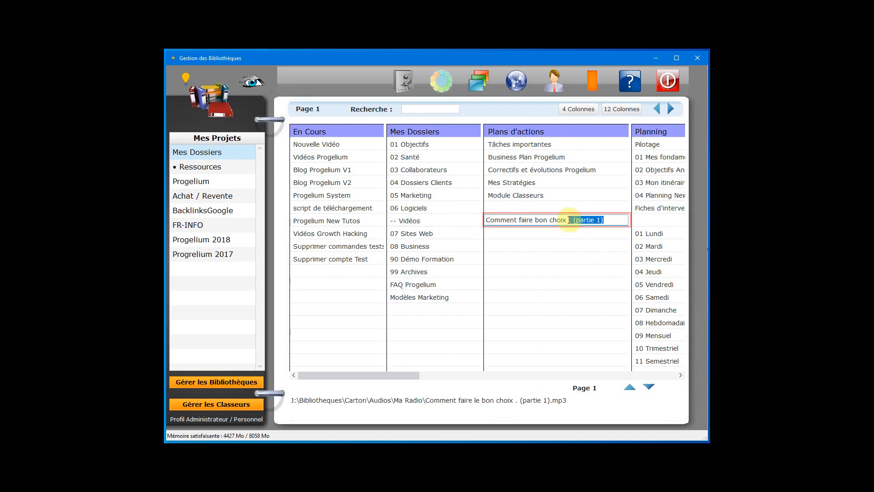
key(BackSpace)
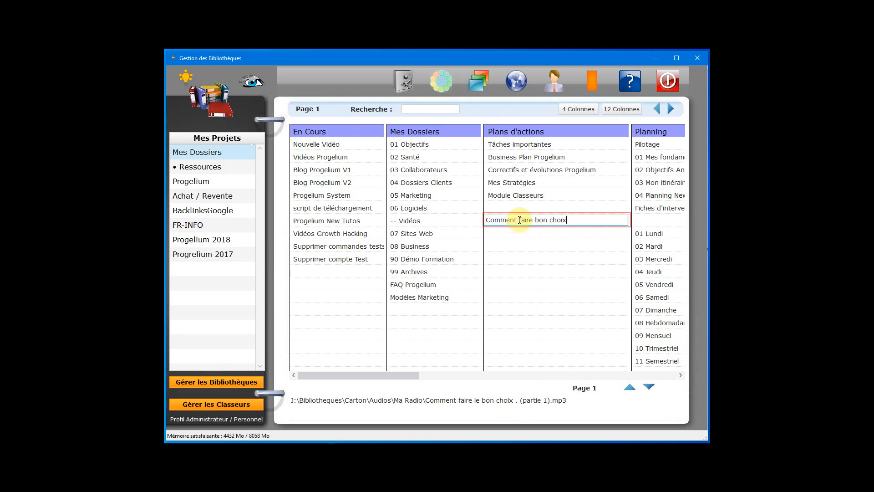
drag(520, 220, 467, 217)
key(BackSpace)
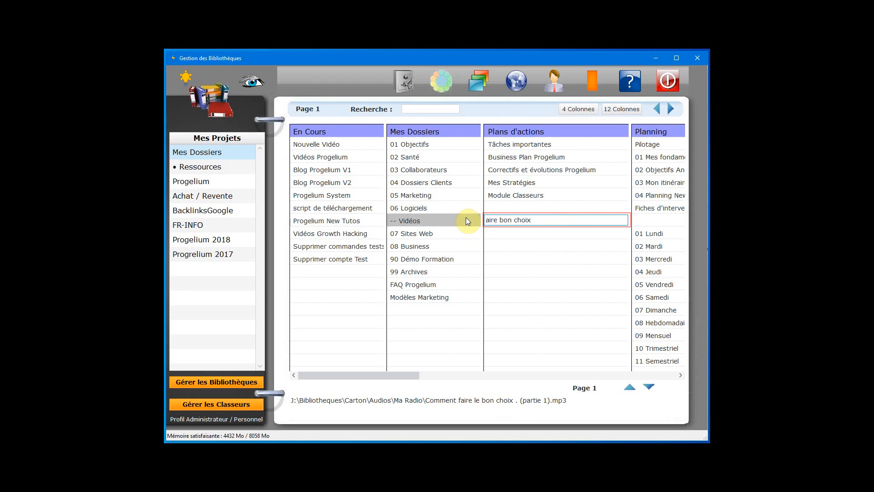
key(Delete)
key(Delete)
key(Delete)
key(Delete)
key(Delete)
text(Le)
drag(466, 220, 542, 223)
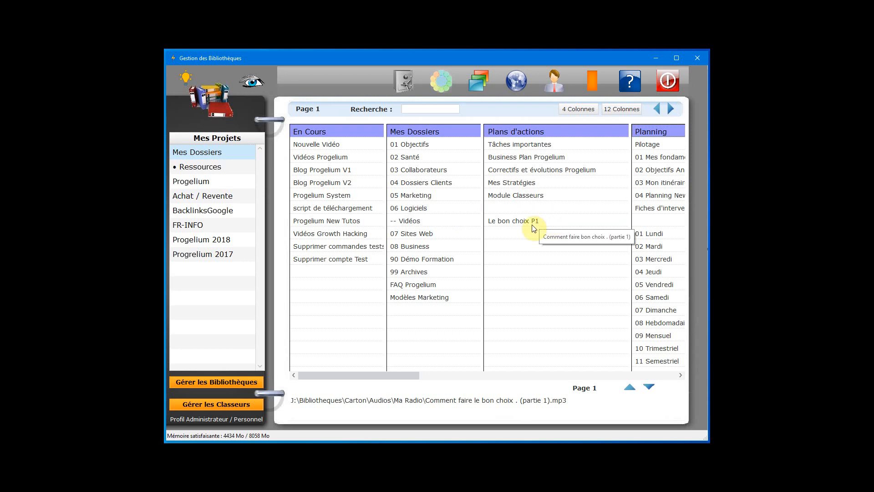
click(572, 109)
click(572, 110)
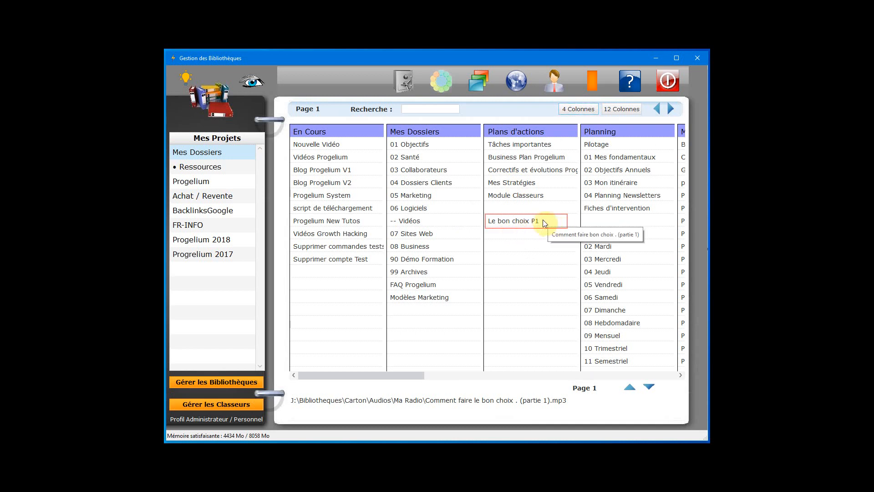
- Open the audio document filed in the Le bon choix P1 cell, and close the media player
click(527, 222)
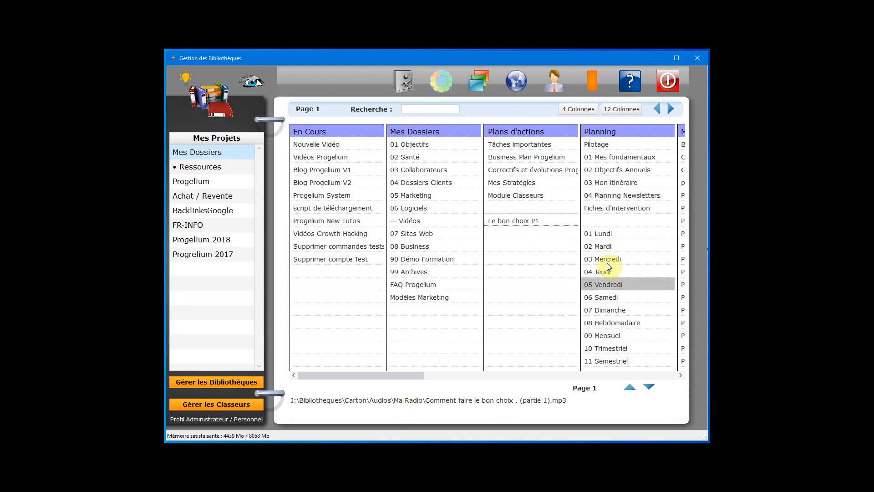
double_click(535, 223)
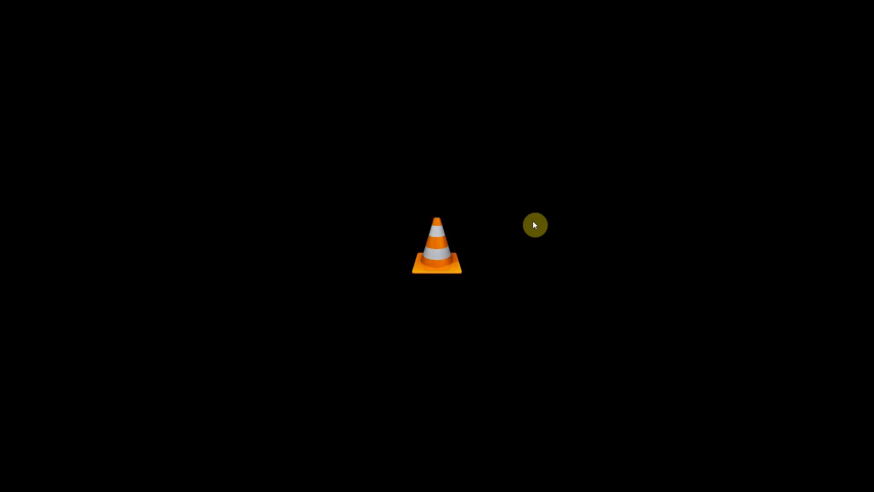
click(869, 3)
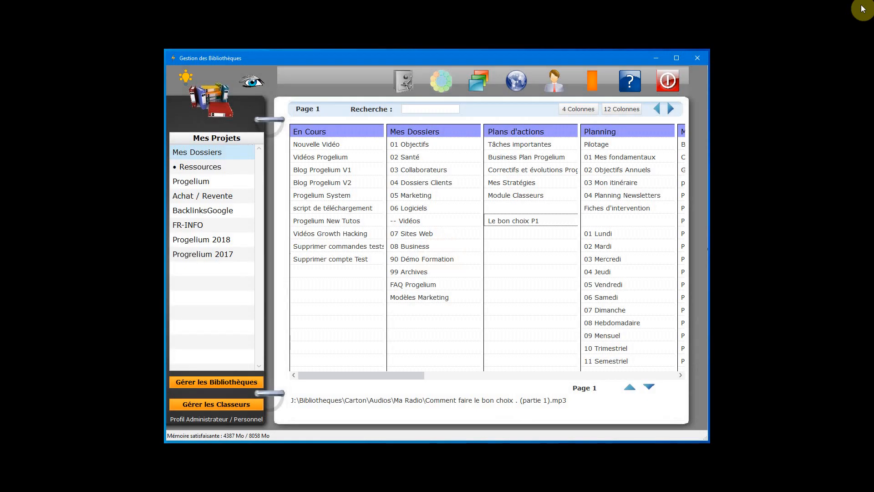
- File the document 5rituels.docx from the ebooks folder in the empty cell below Le bon choix P1
click(510, 232)
right_click(510, 231)
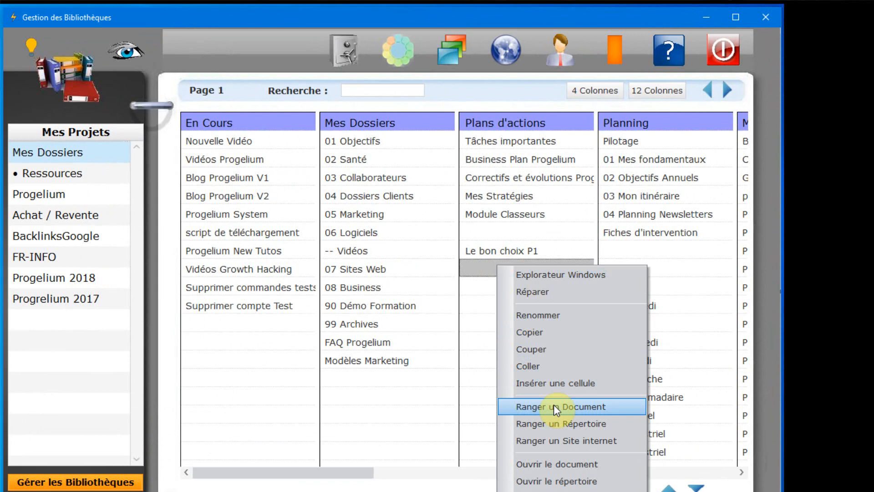
click(608, 407)
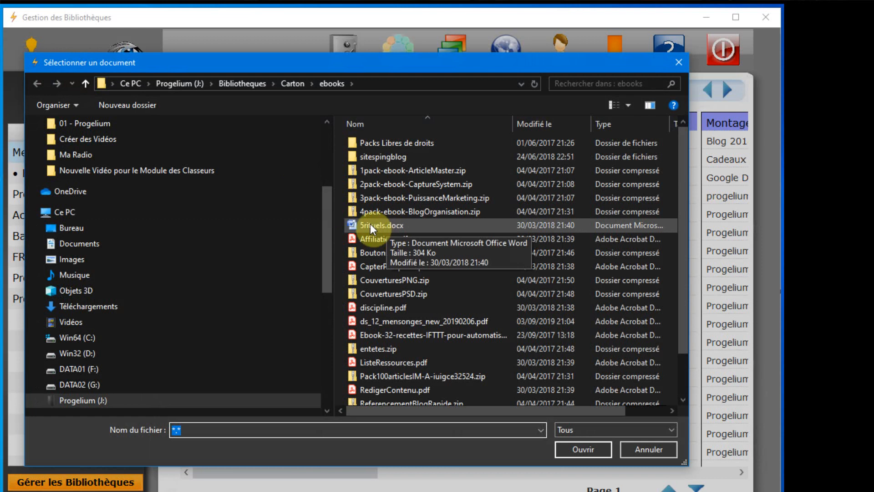
click(384, 226)
double_click(384, 226)
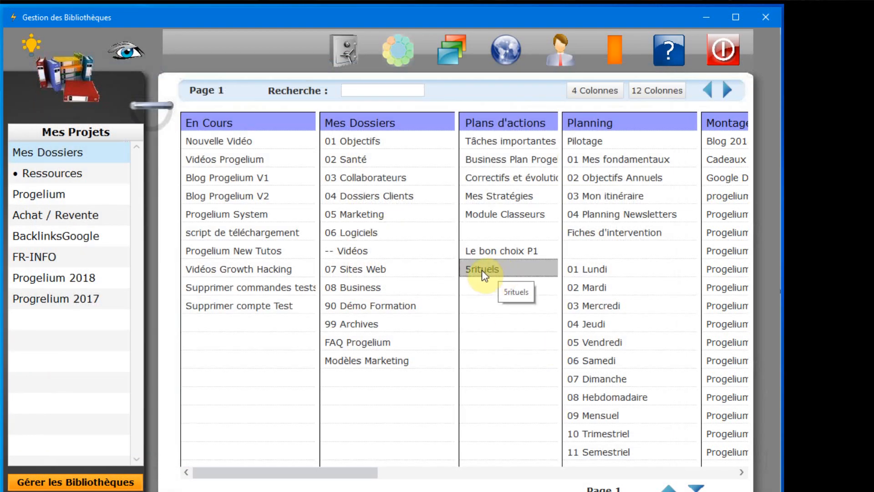
- Rename the cell holding the 5rituels document as "5 rituels"
right_click(509, 269)
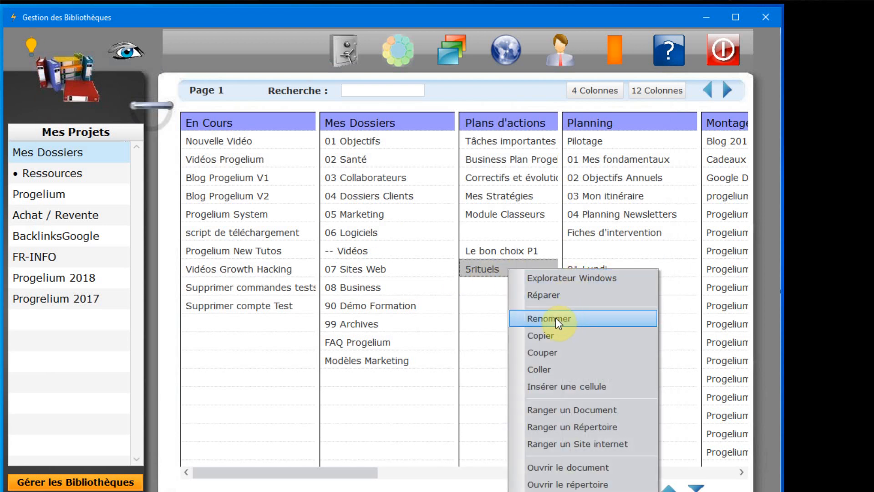
click(586, 318)
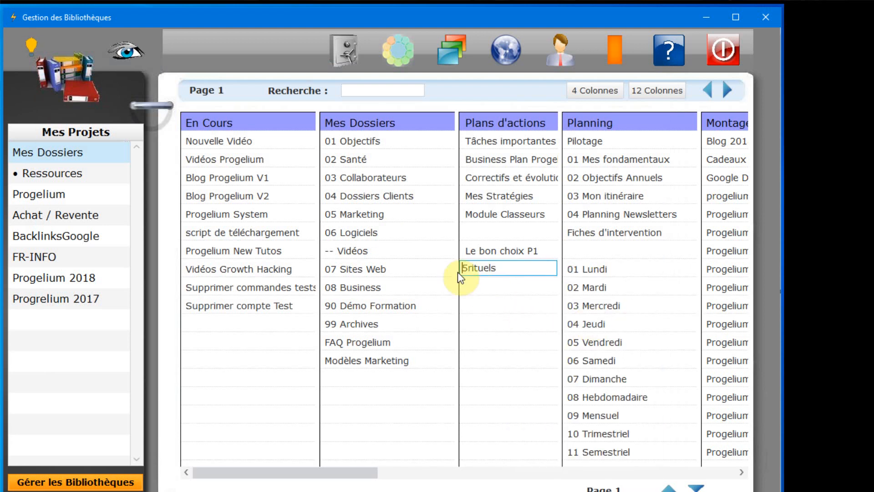
key(Right)
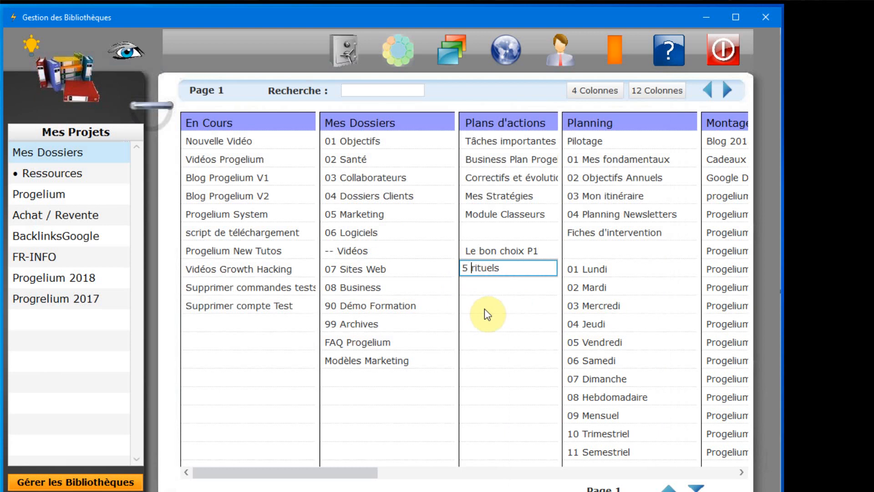
key(Return)
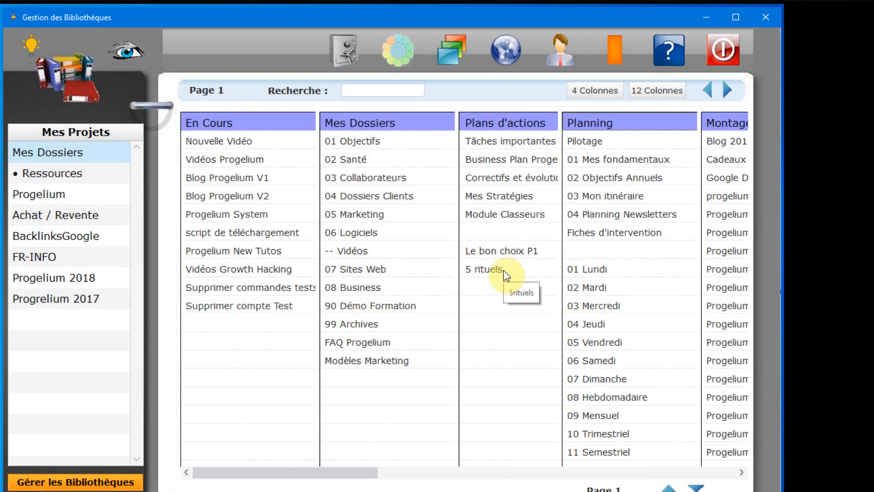
- Open the 5 rituels document in Word, reposition its window for viewing, and close it
double_click(493, 267)
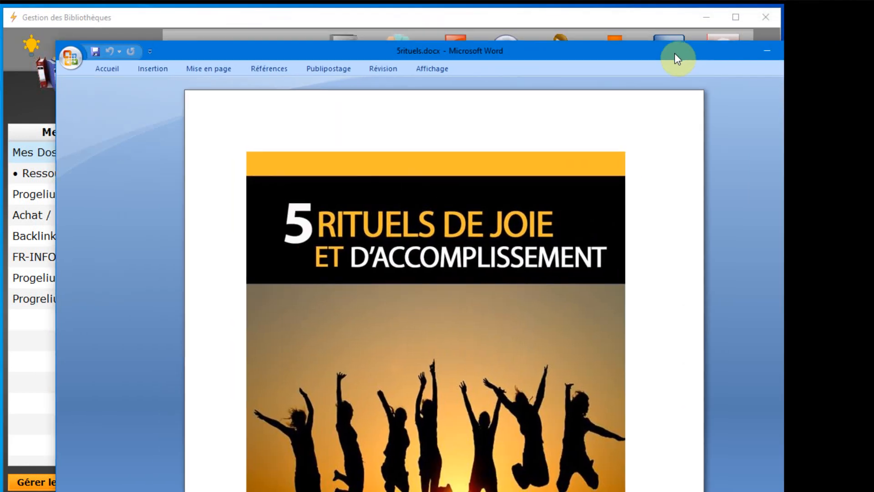
drag(665, 51, 592, 50)
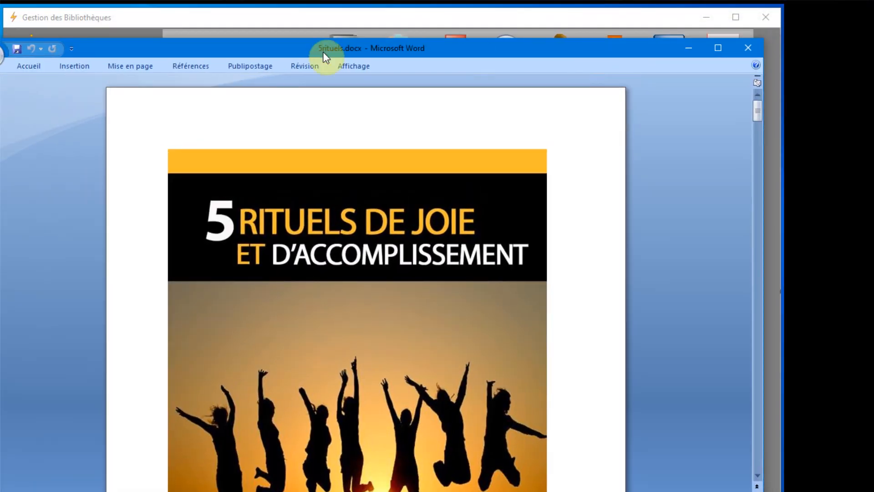
drag(1, 173, 26, 173)
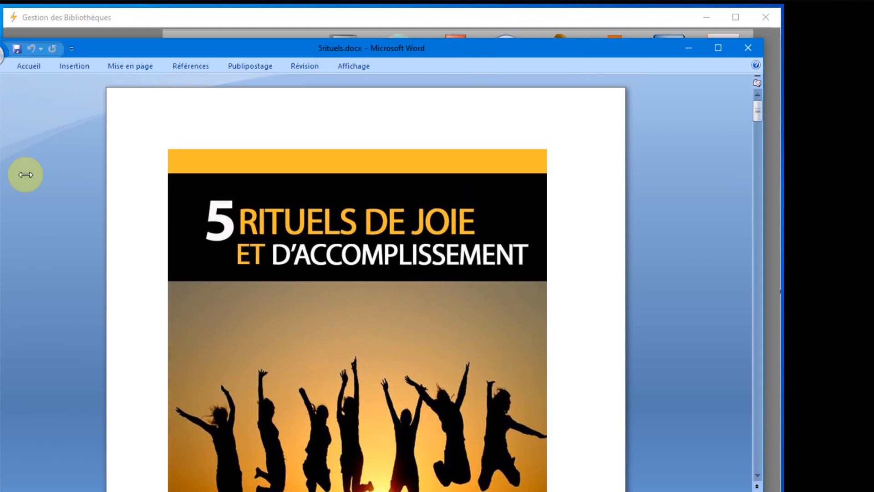
drag(624, 51, 618, 40)
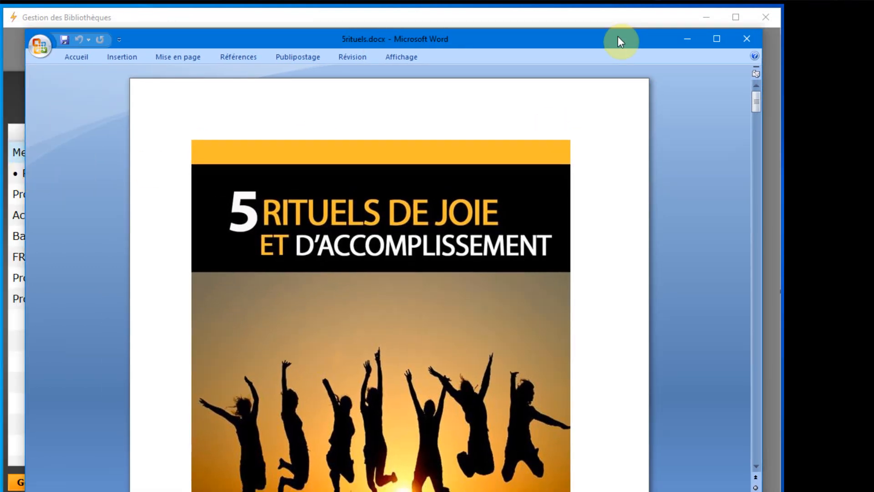
click(748, 38)
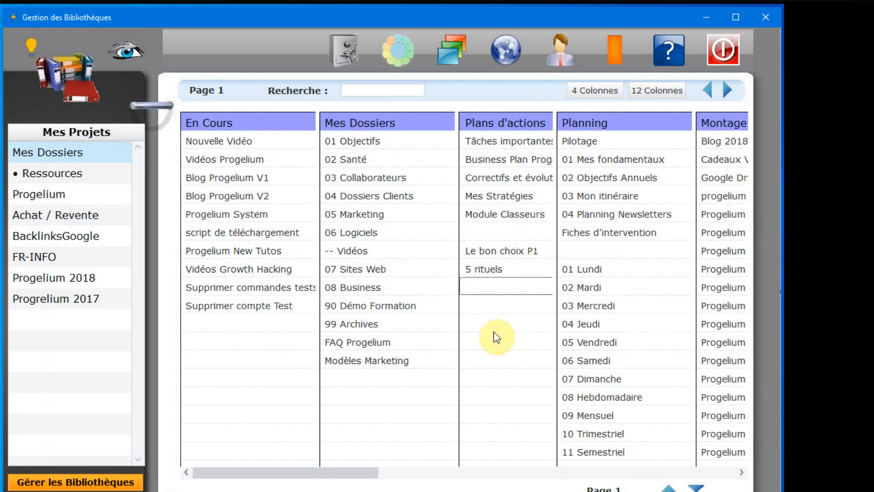
- File "Intelligence artificielle.pdf" from the ebooks folder in the cell below 5 rituels and open the filed document
click(486, 287)
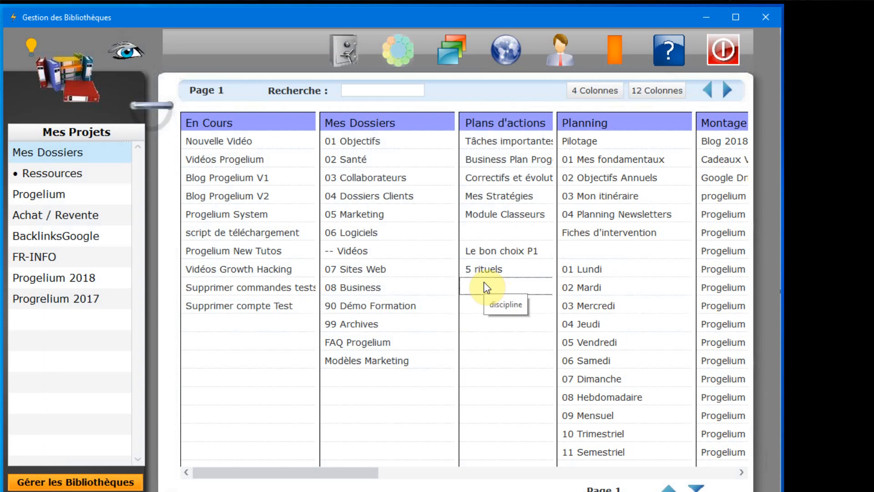
right_click(487, 287)
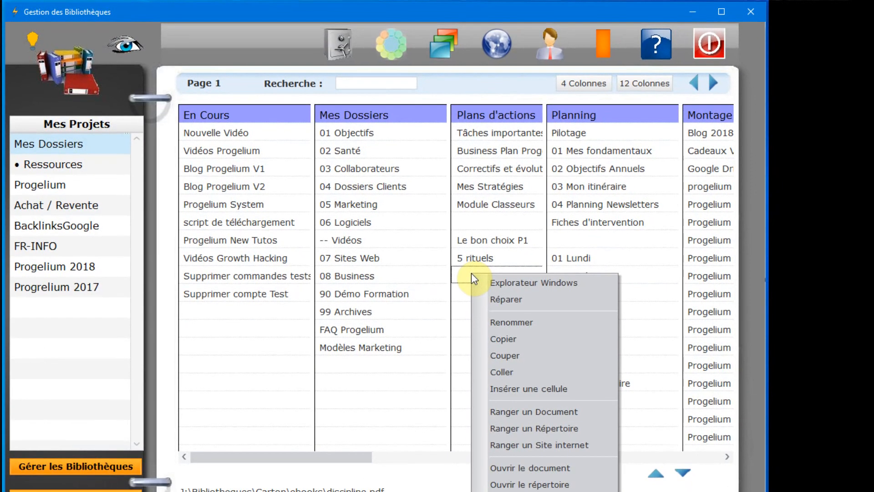
click(523, 412)
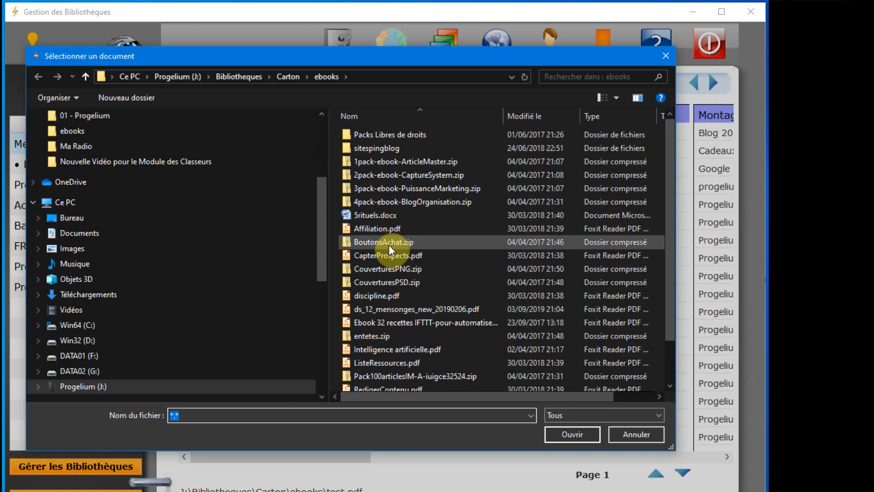
click(401, 349)
double_click(400, 348)
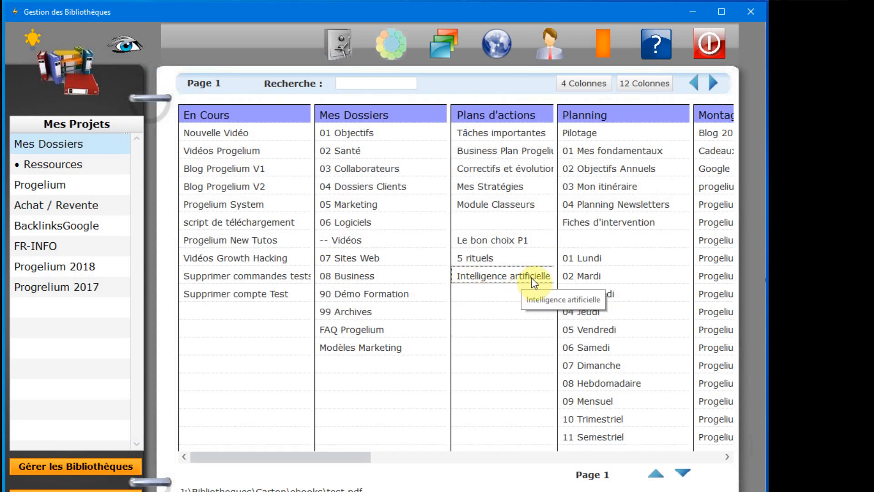
double_click(490, 279)
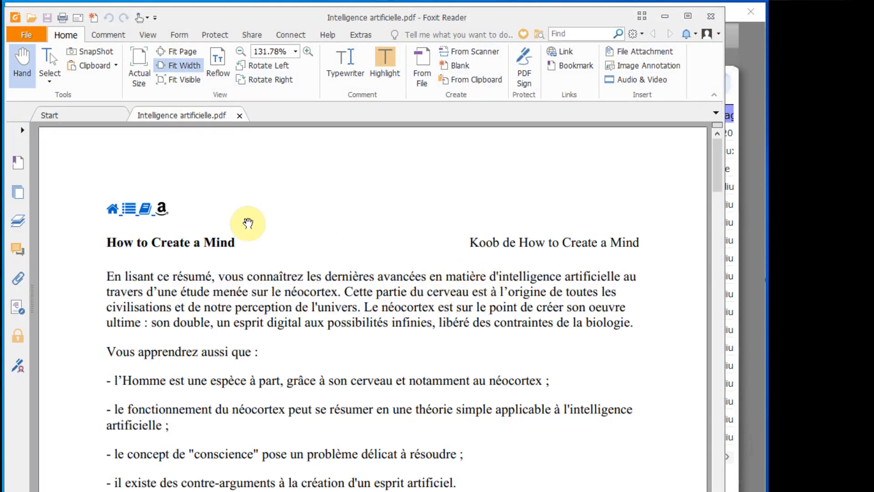
- Skim through the opened Intelligence artificielle PDF and close it
scroll(248, 223, down, 10)
scroll(248, 223, up, 10)
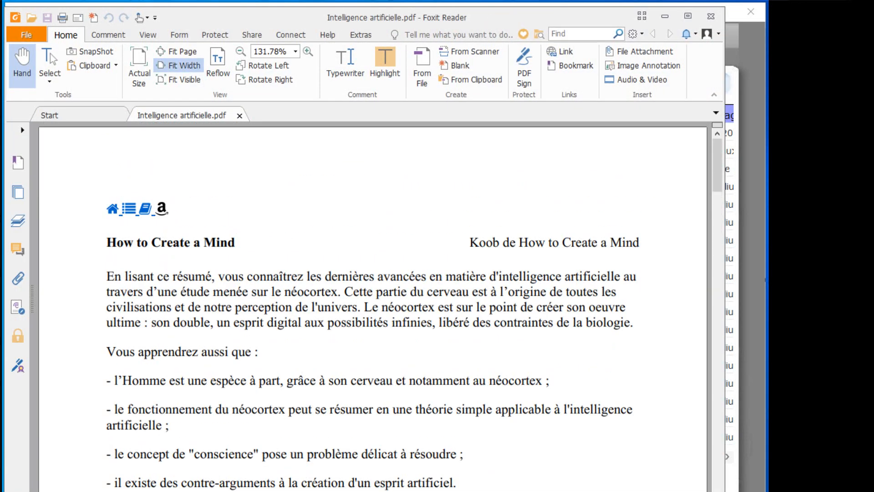
click(709, 16)
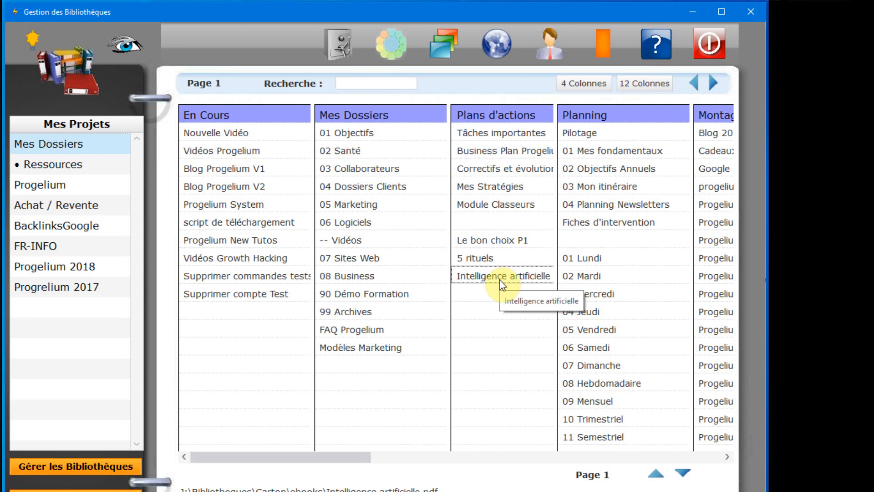
- File the document "Ebook 32 recettes IFTTT-pour-automatiser-vos-tâches-social-media.pdf" from the ebooks folder in the empty cell below Intelligence artificielle
right_click(482, 289)
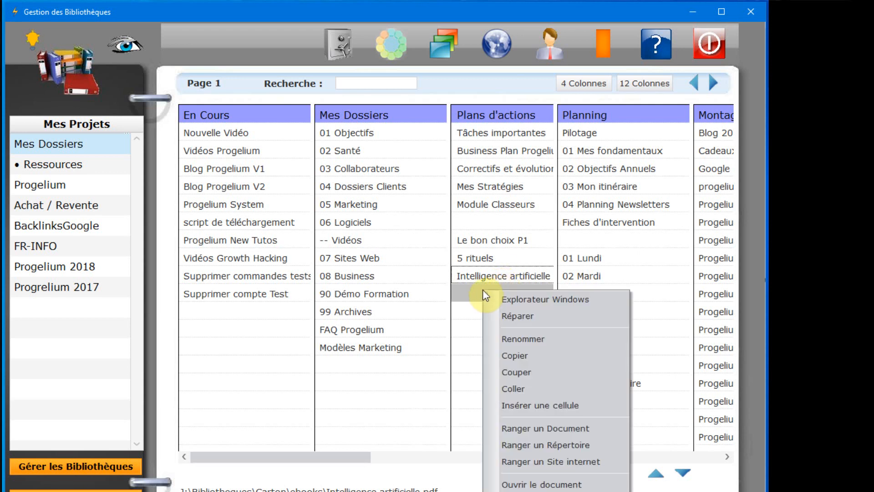
click(539, 431)
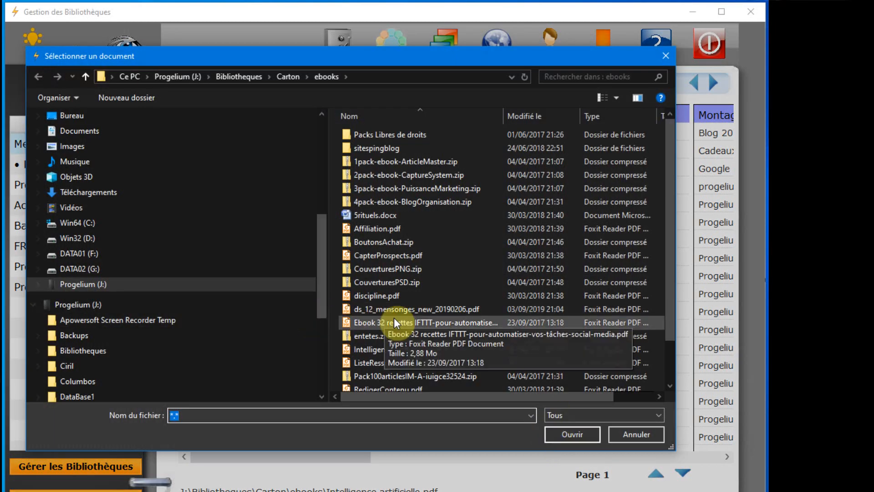
click(376, 324)
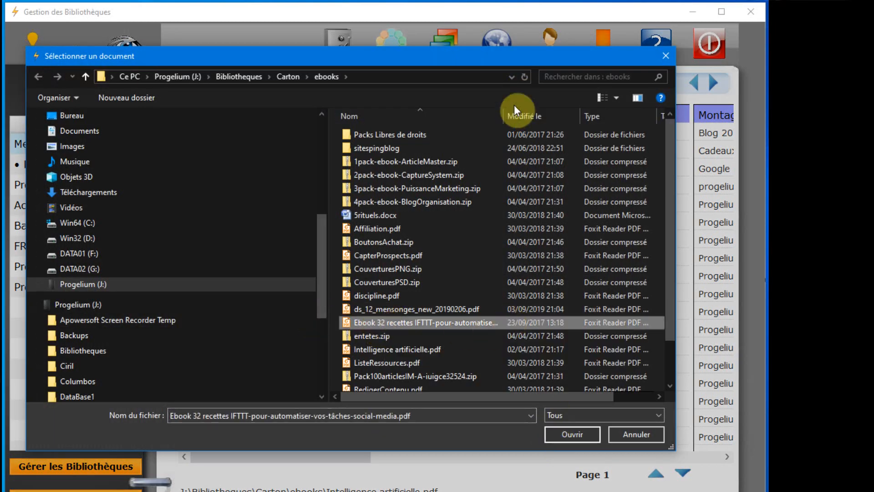
drag(504, 117, 574, 121)
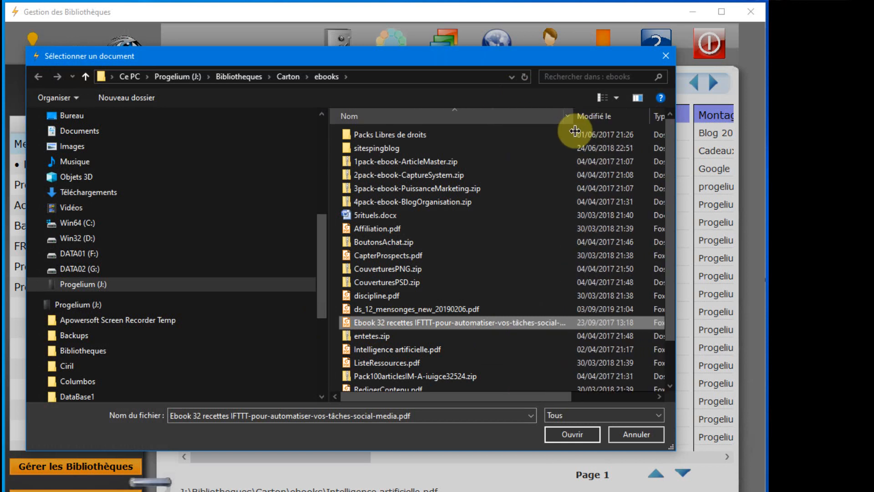
double_click(381, 321)
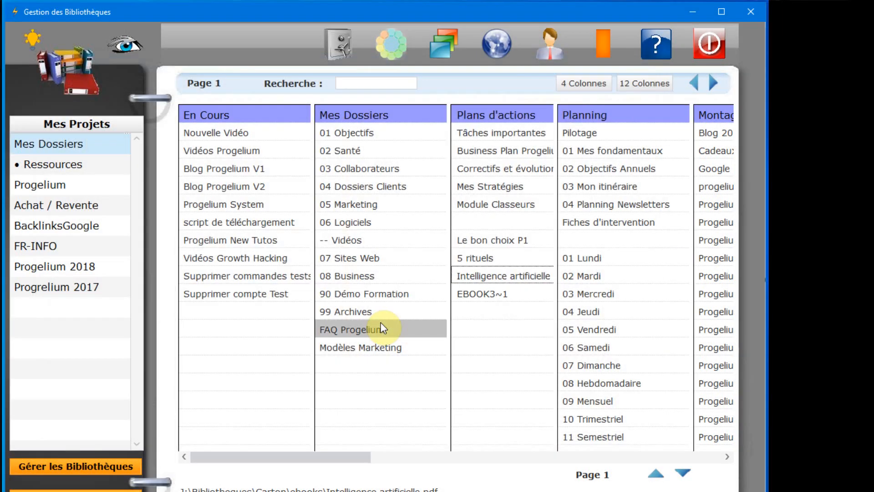
- Rename the cell below Intelligence artificielle as "Recette IFTTT"
right_click(489, 293)
click(542, 342)
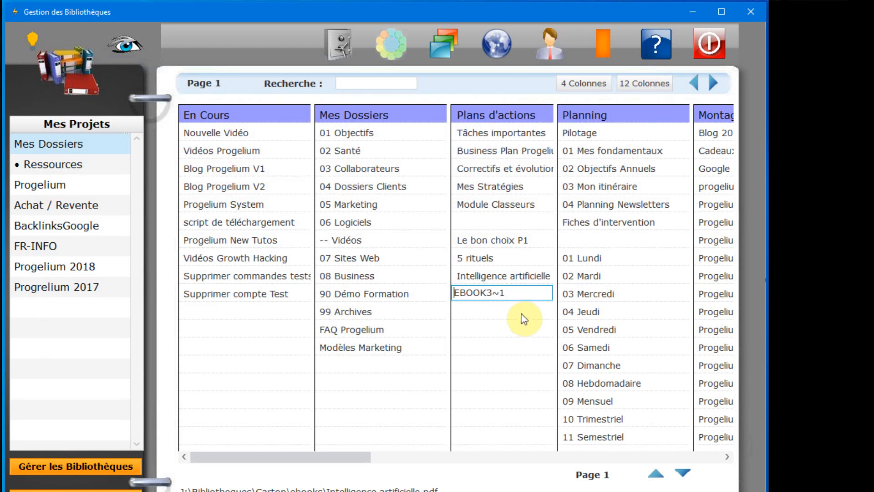
key(ctrl+a)
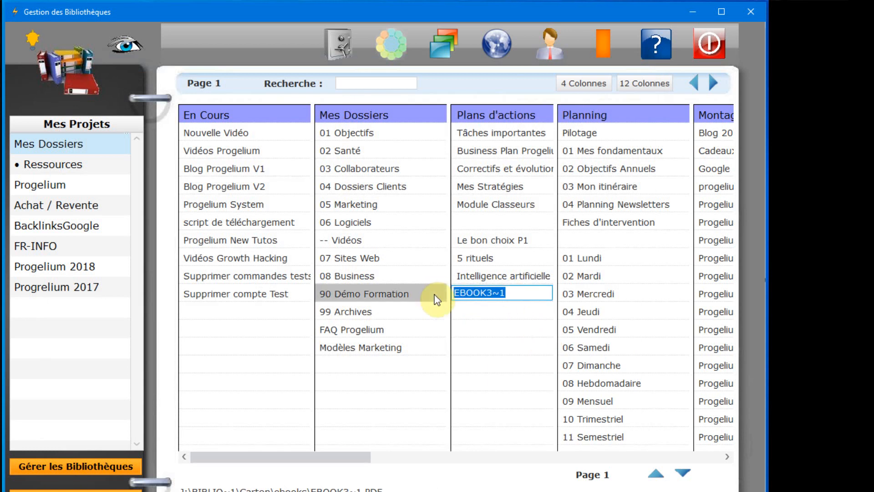
text(R)
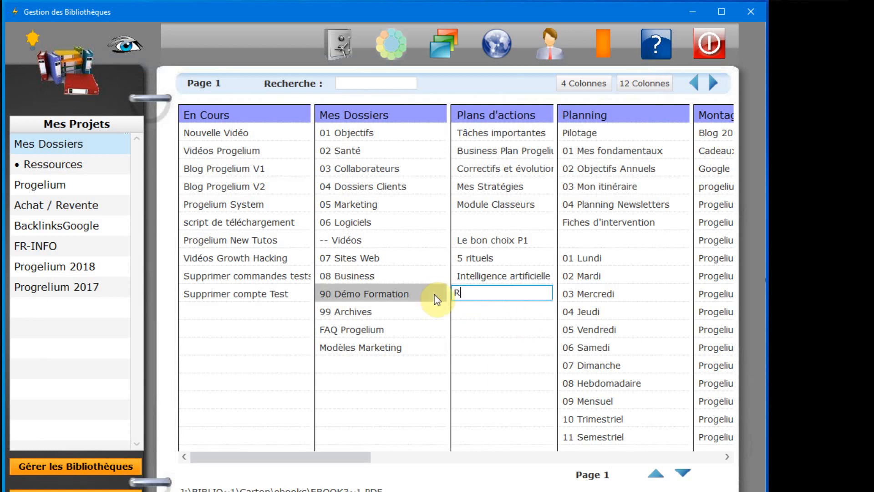
text(ecette IFTTT)
key(Return)
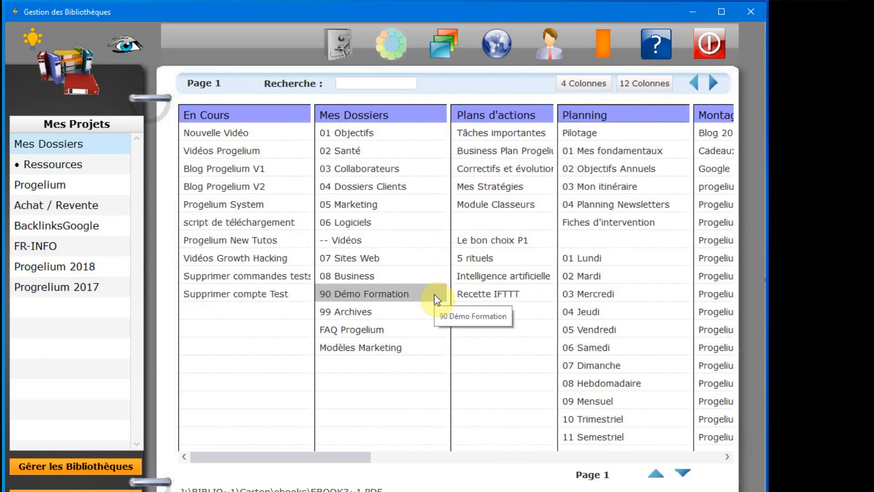
- Open the Recette IFTTT document, skim through its pages, and close it
double_click(494, 298)
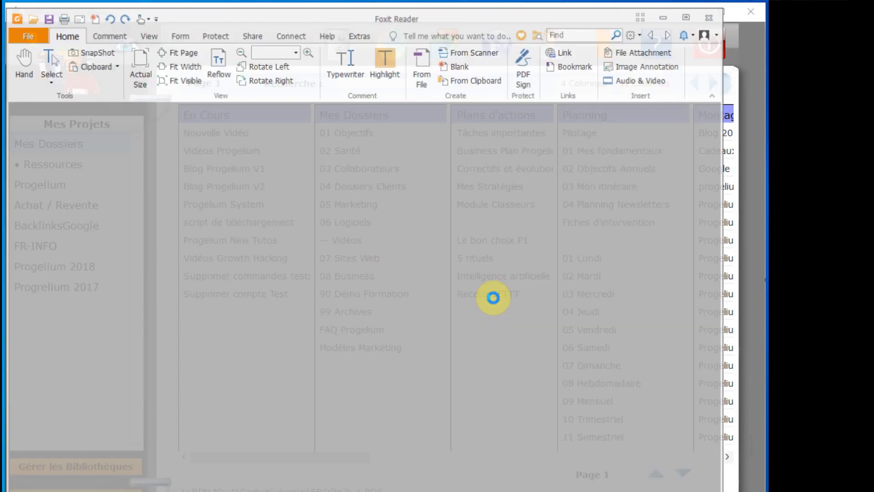
scroll(492, 319, down, 5)
scroll(488, 313, up, 5)
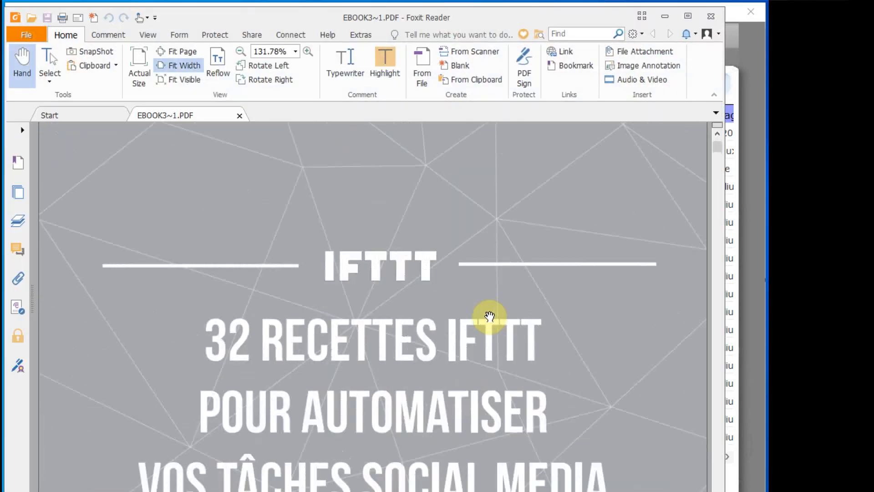
click(710, 17)
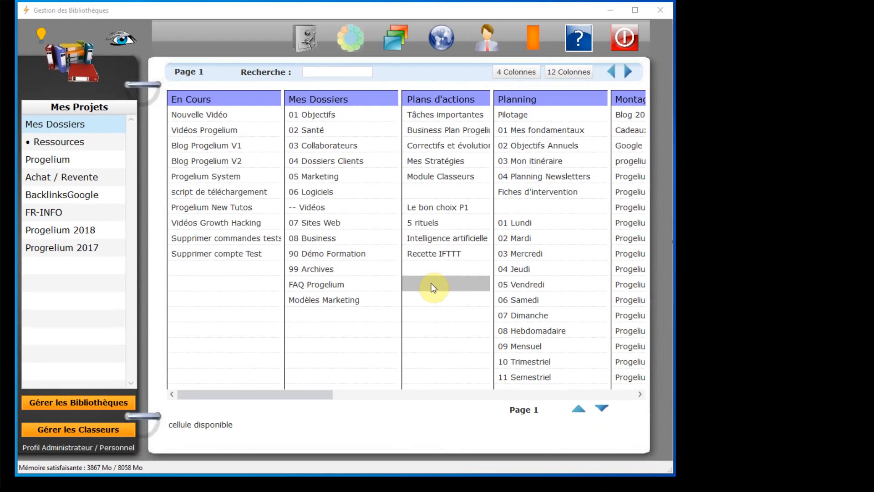
- File the directory Bibliotheques\01 - Projets\06 - Logiciels\01 - Progelium\05 - Vidéos in the empty cell two rows below Recette IFTTT
right_click(433, 288)
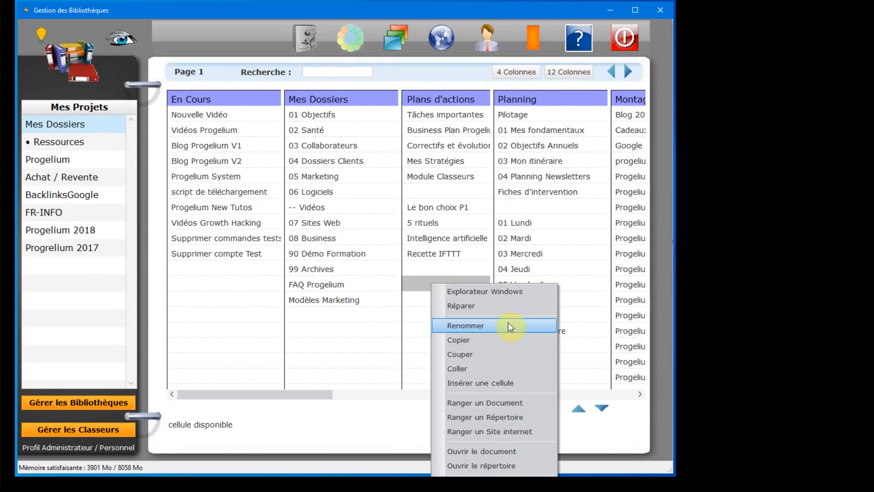
click(532, 417)
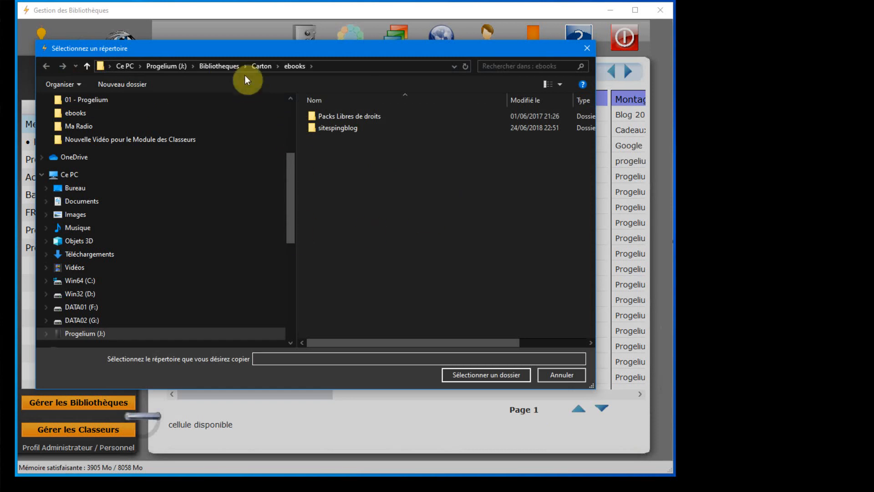
click(233, 66)
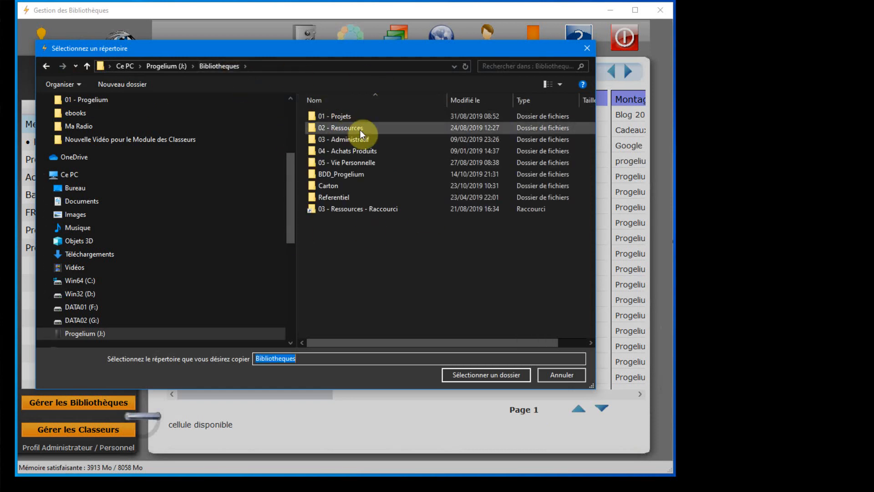
click(348, 119)
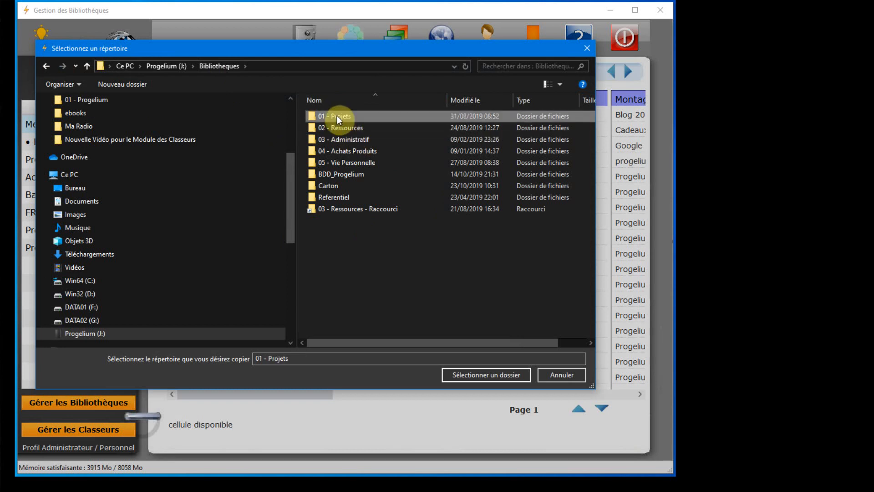
double_click(337, 116)
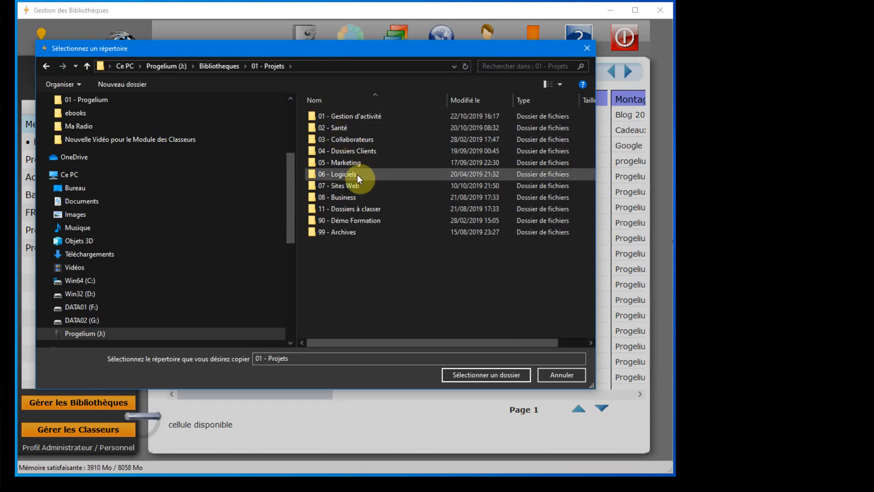
double_click(351, 174)
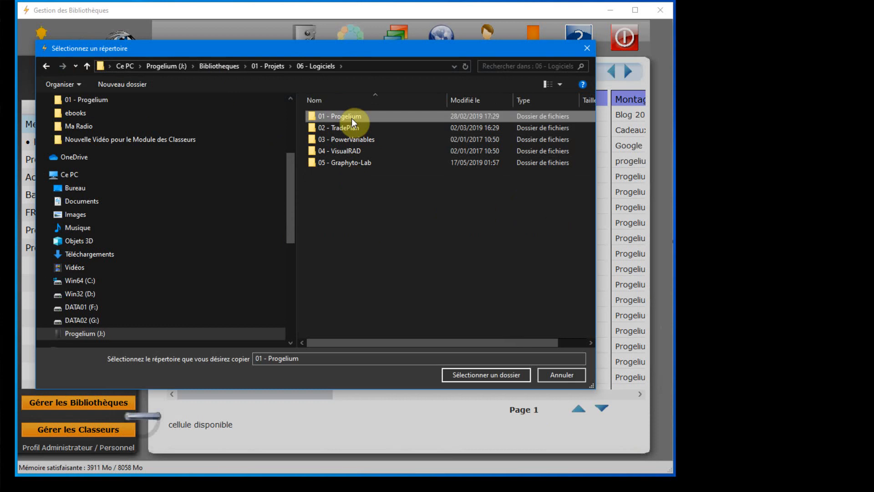
double_click(352, 118)
double_click(334, 163)
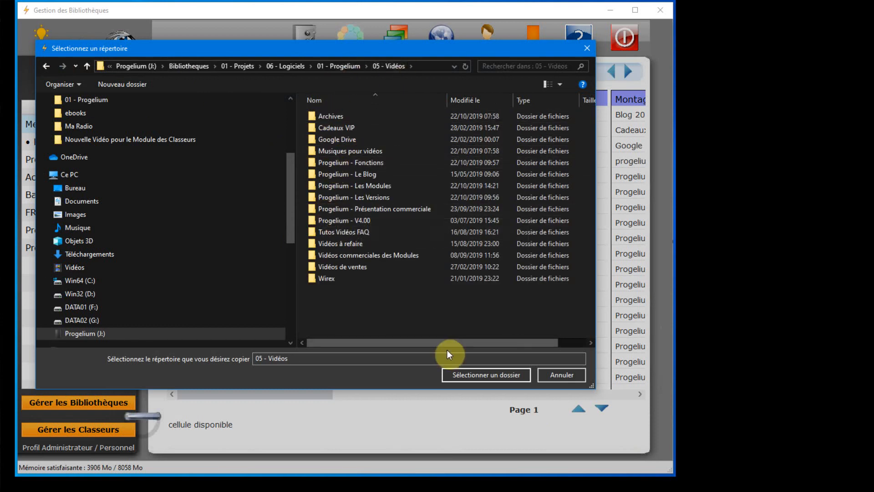
click(497, 375)
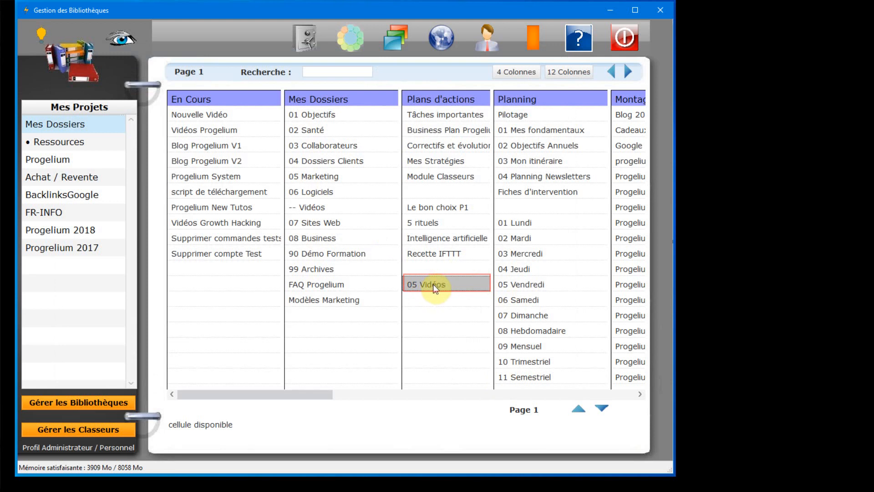
- Open the filed 05 Vidéos directory and review its subfolder list, switching the full path display on and back off
double_click(433, 285)
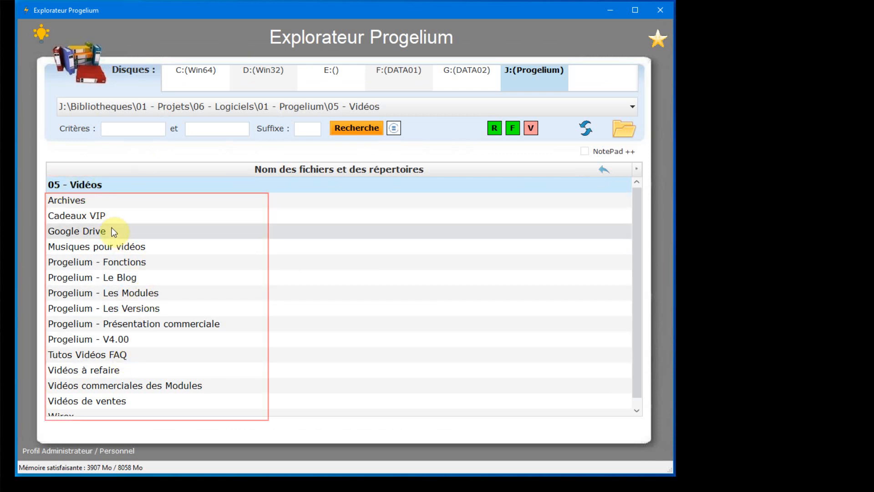
scroll(109, 218, down, 1)
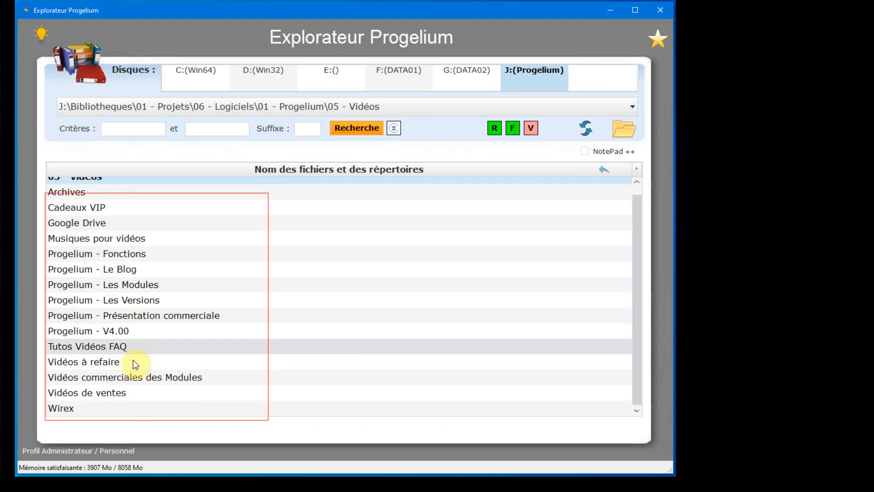
scroll(131, 375, up, 1)
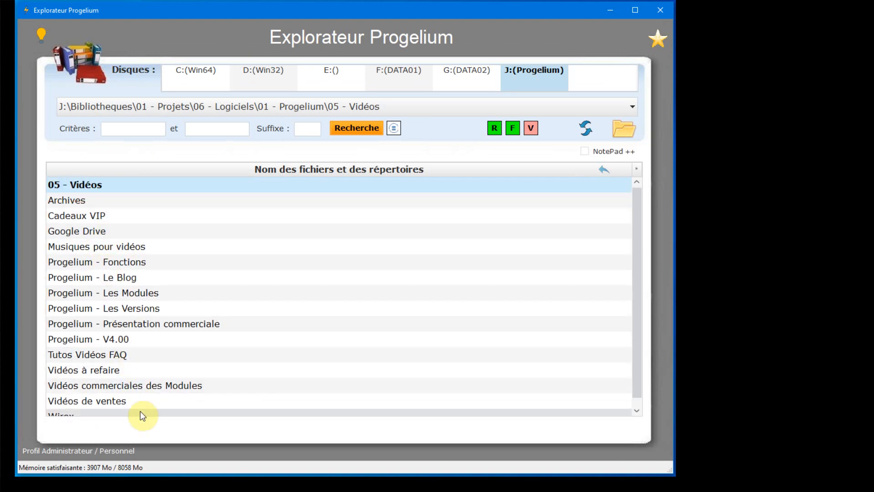
scroll(154, 348, down, 1)
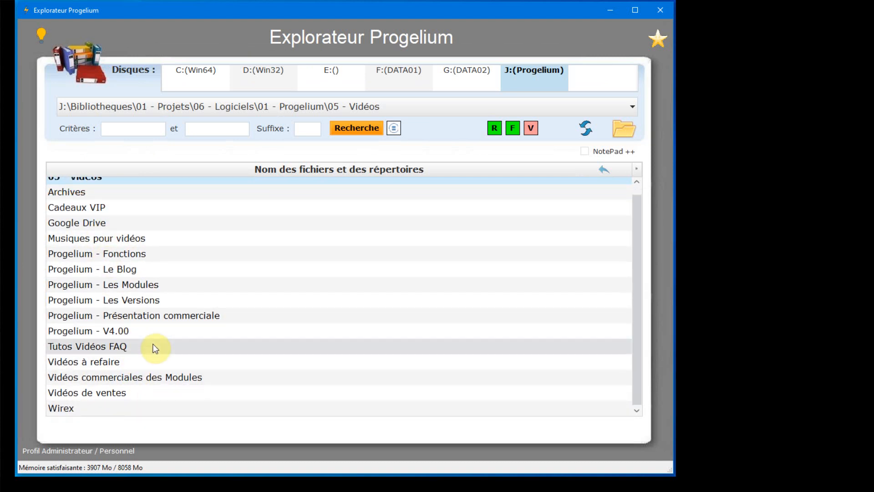
scroll(155, 348, up, 1)
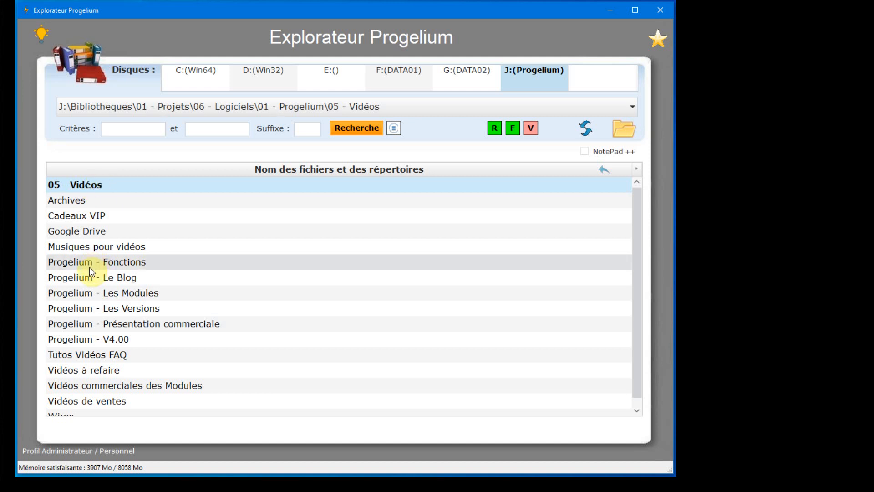
click(531, 129)
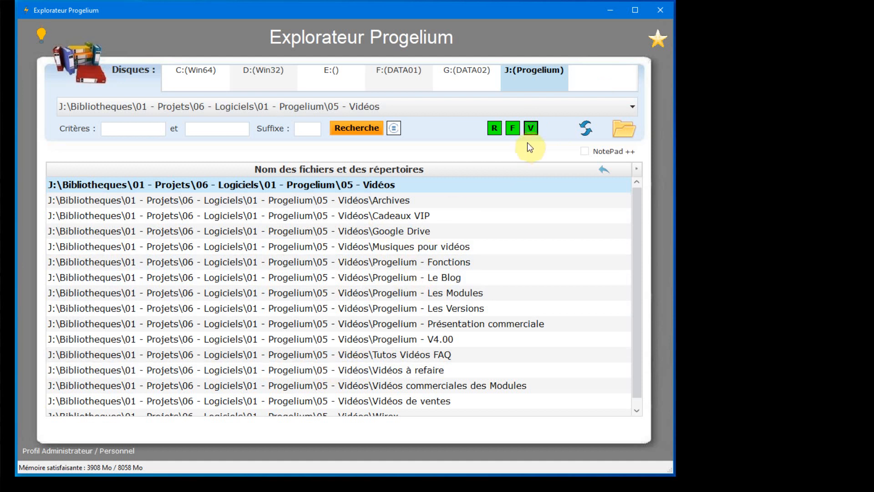
click(532, 129)
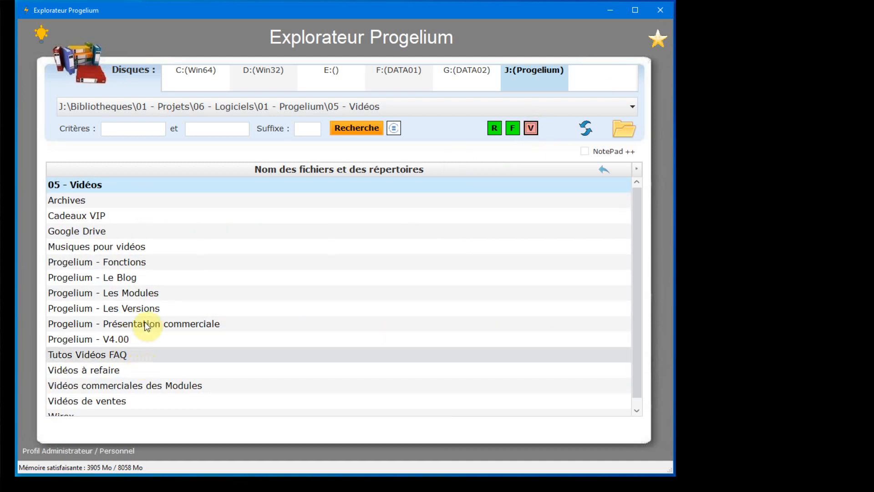
- View the contents of the Musiques pour vidéos subfolder and close the Progelium explorer
double_click(82, 248)
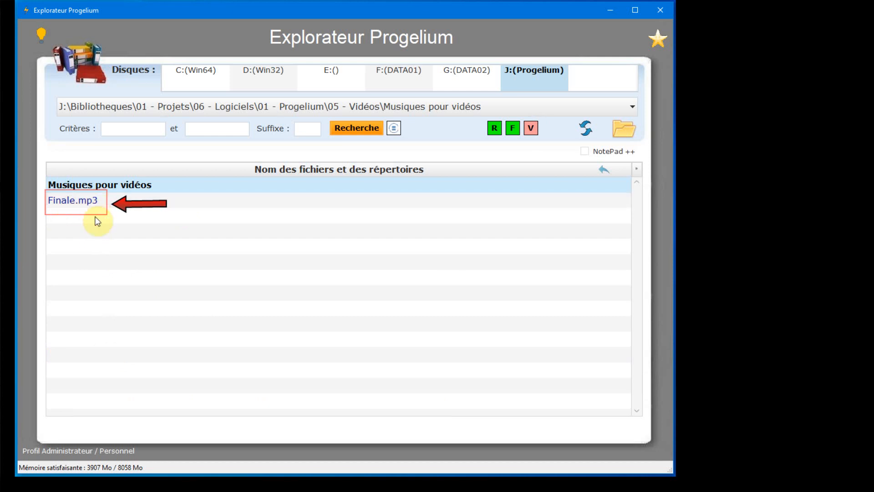
click(660, 12)
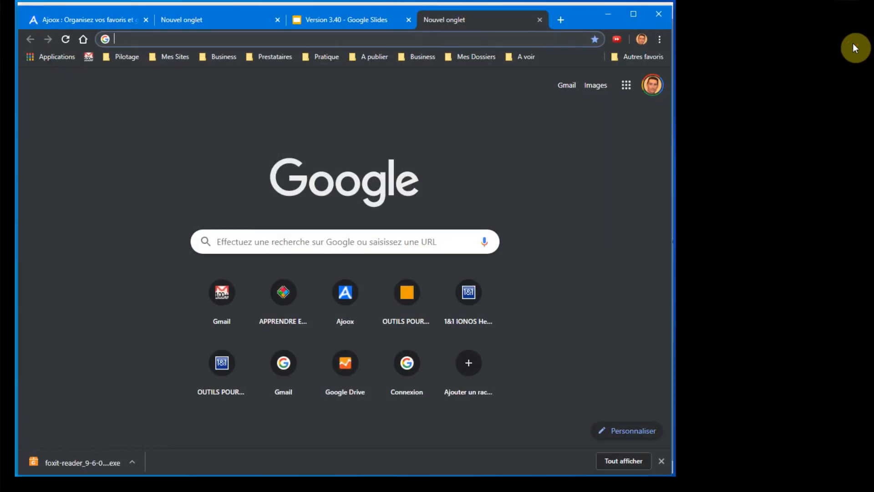
click(274, 242)
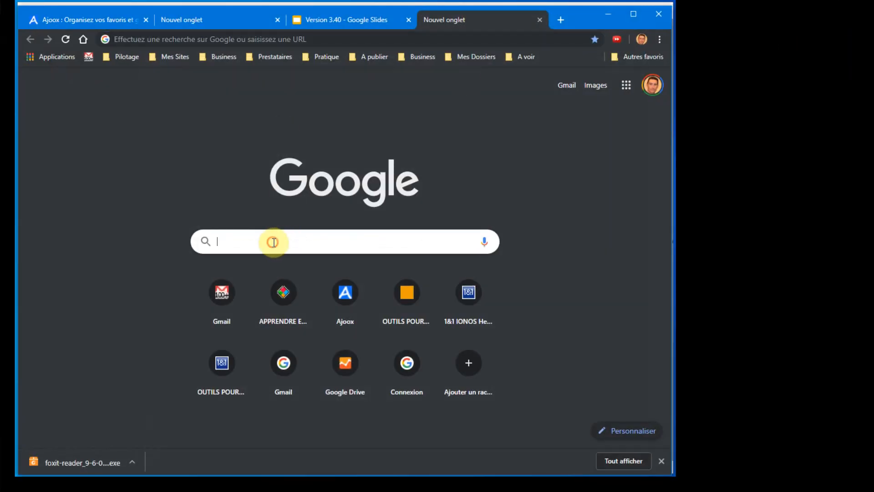
text(fnac)
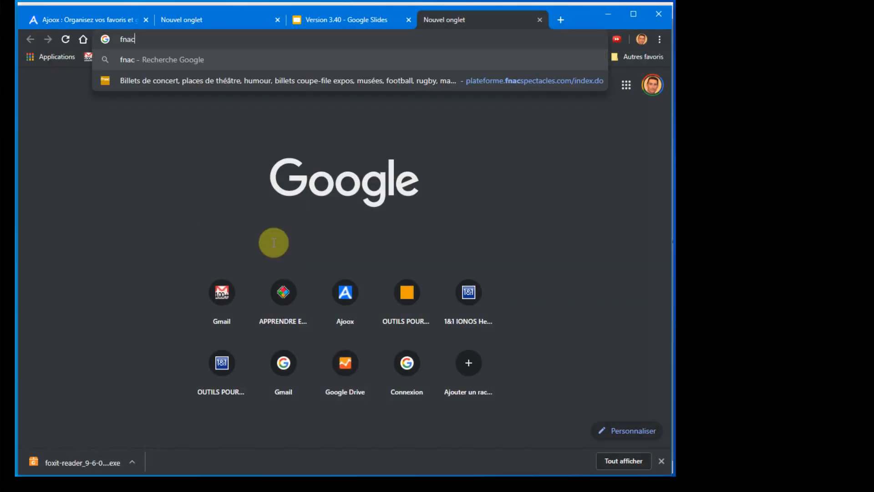
key(Return)
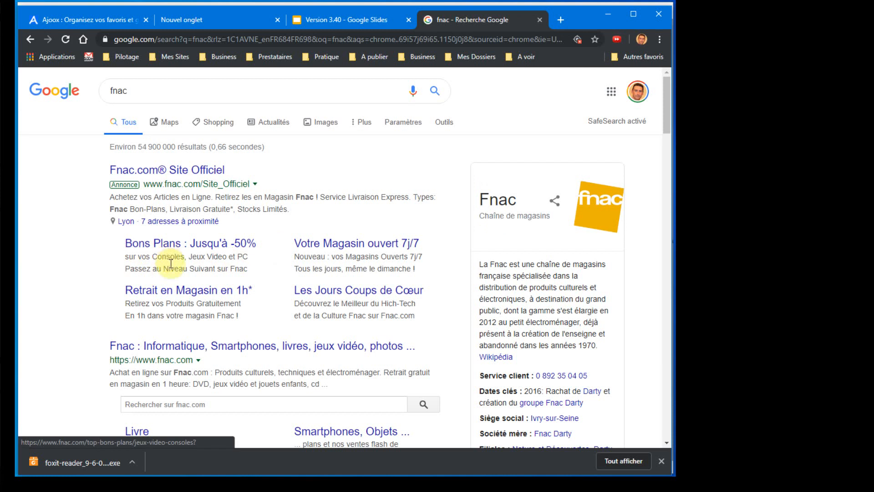
click(127, 347)
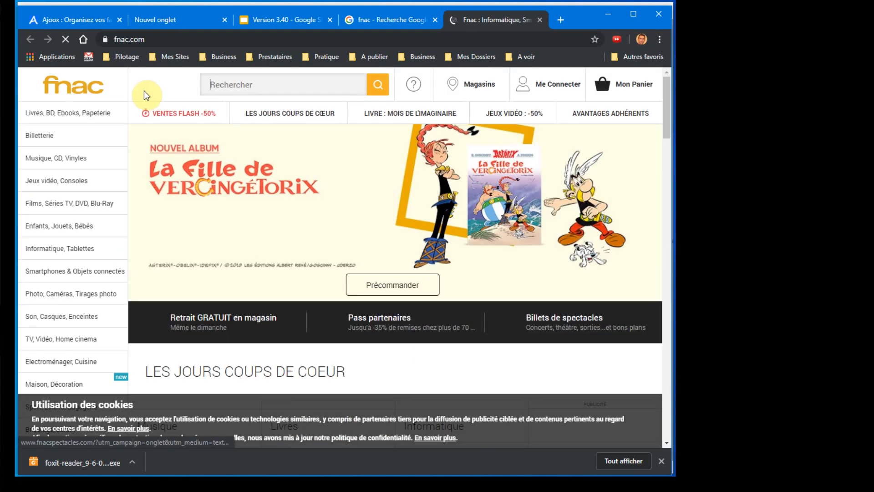
- Copy the fnac.com address, file the website in the empty Plans d'actions cell below 05 Vidéos, and open it from that cell
click(159, 40)
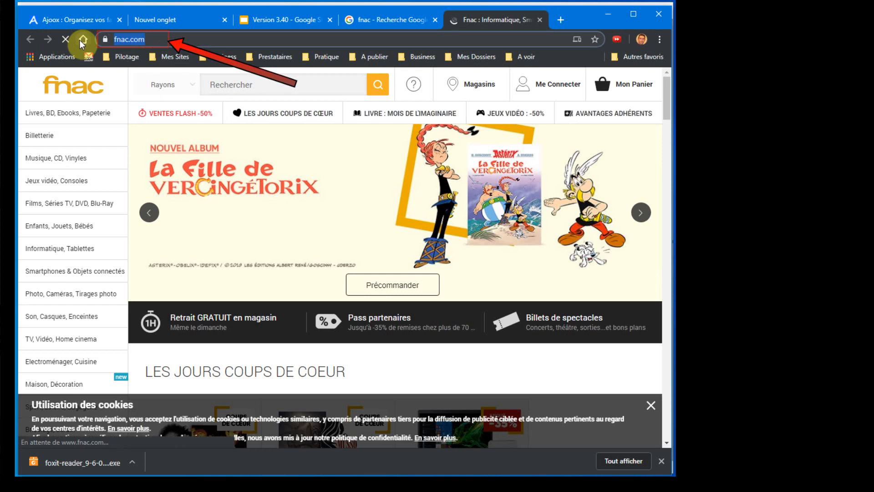
click(610, 18)
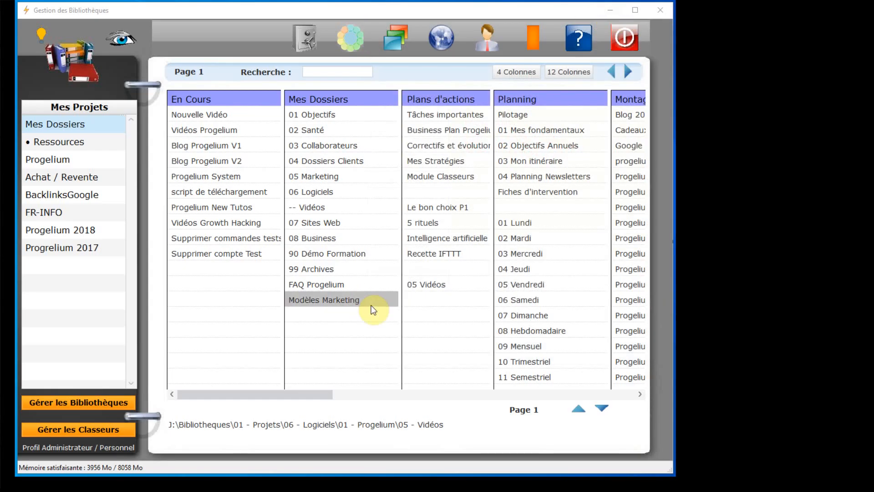
right_click(436, 299)
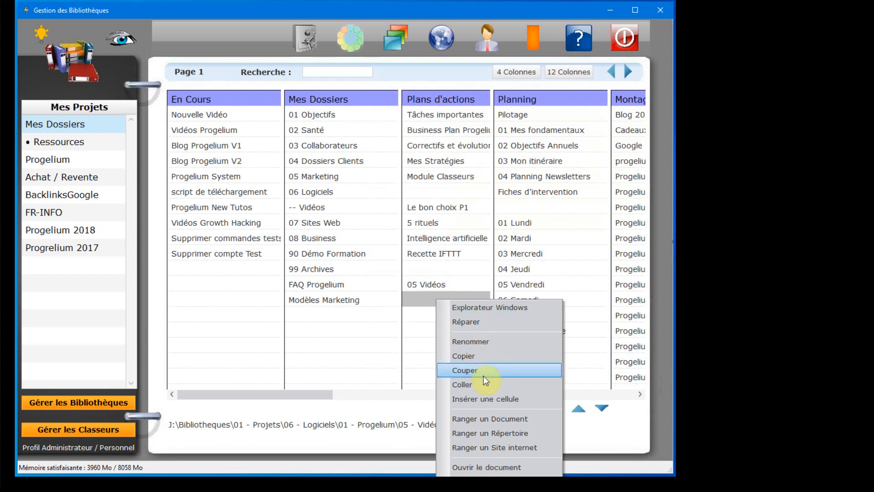
click(548, 448)
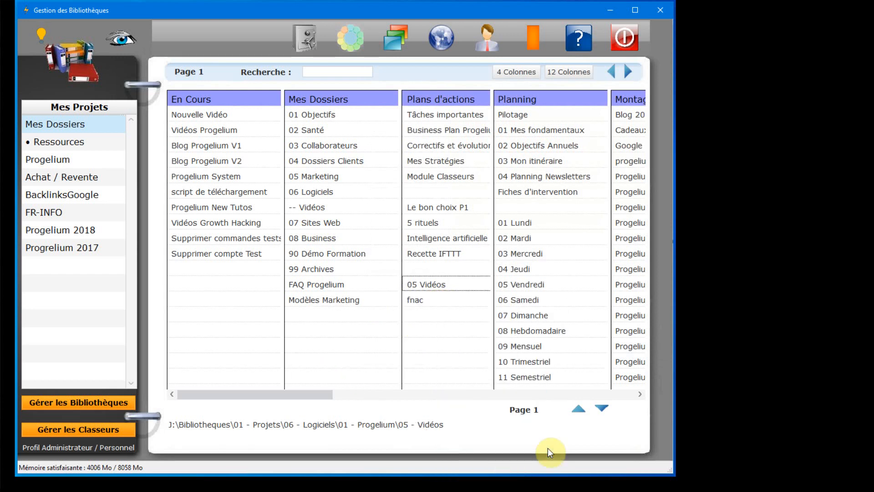
double_click(419, 300)
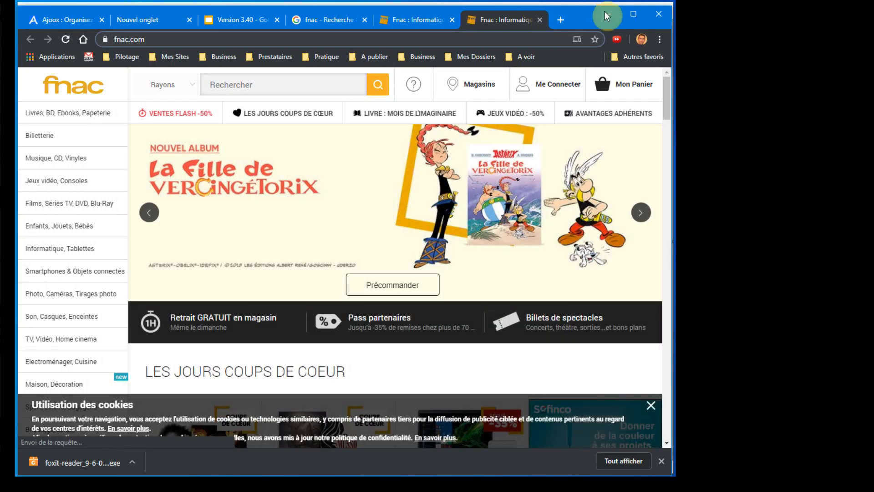
click(608, 16)
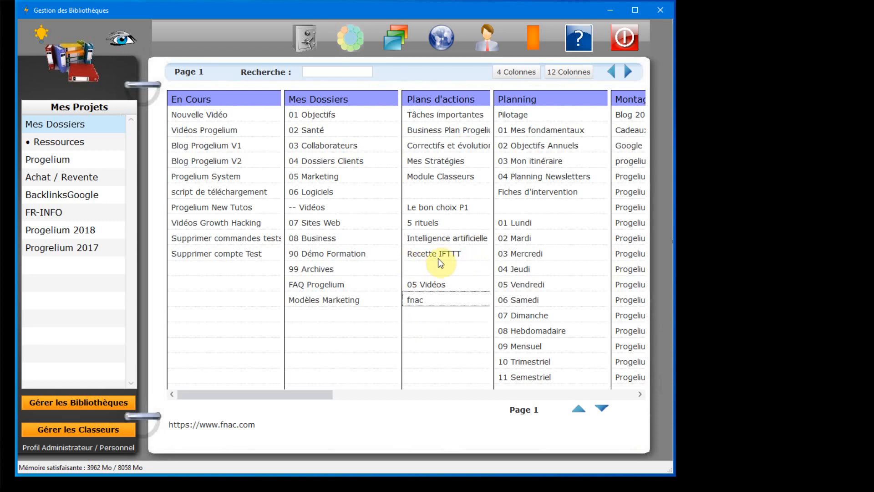
- While choosing a document for the empty cell below Recette IFTTT, set Foxit Reader 9.5 as the permanent application for .pdf files via Fiche-de-liaison.pdf
right_click(428, 266)
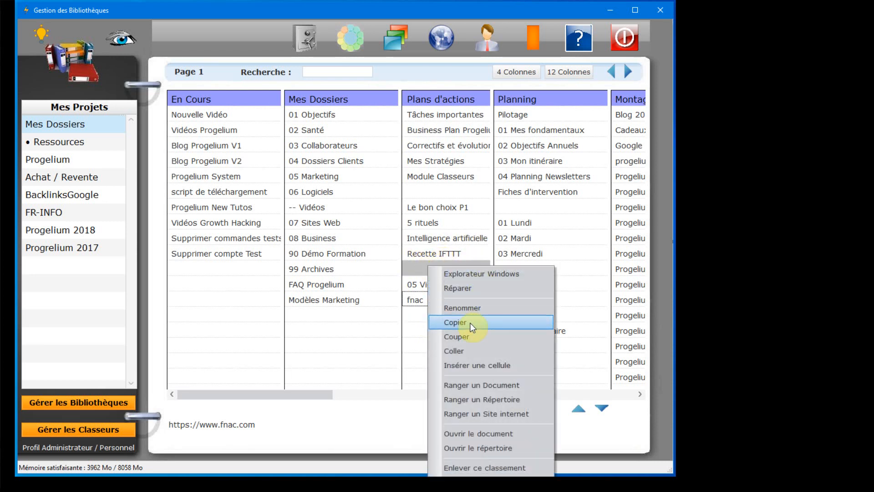
click(493, 386)
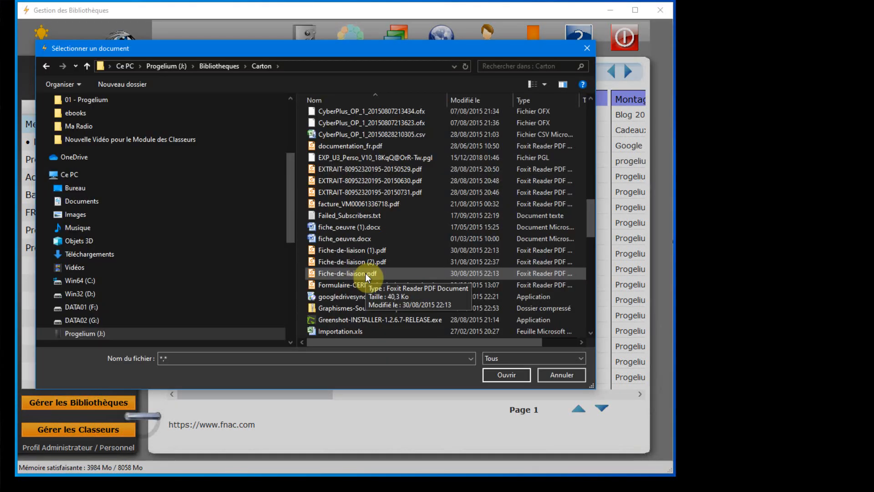
right_click(366, 273)
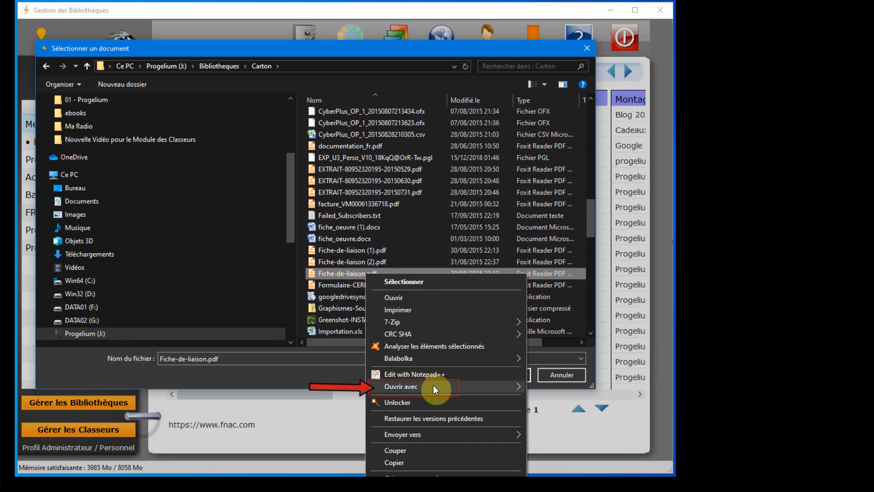
mouse_move(412, 387)
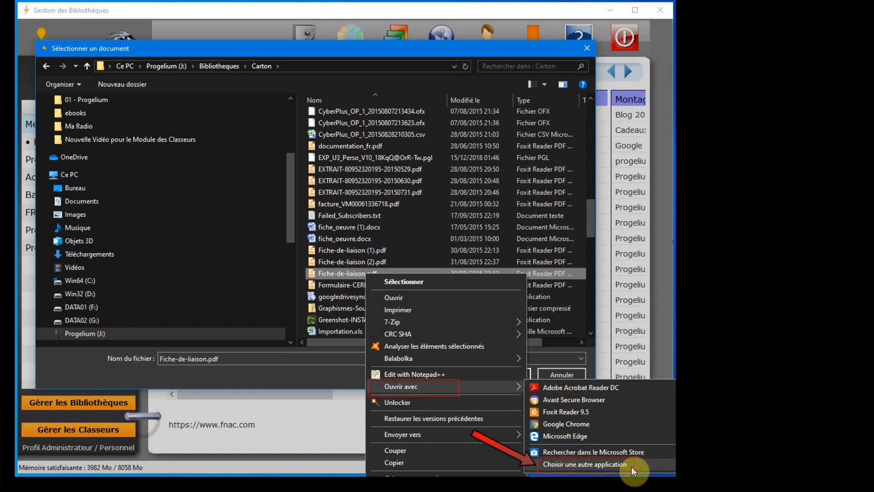
click(613, 467)
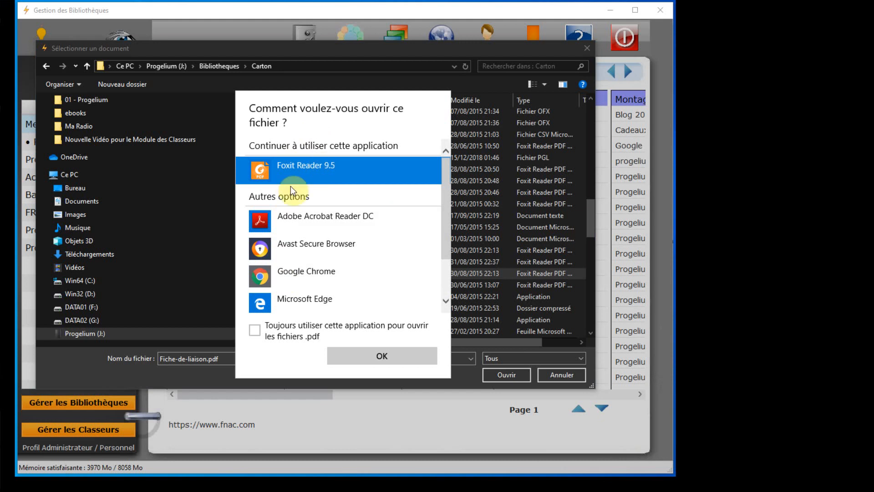
click(255, 330)
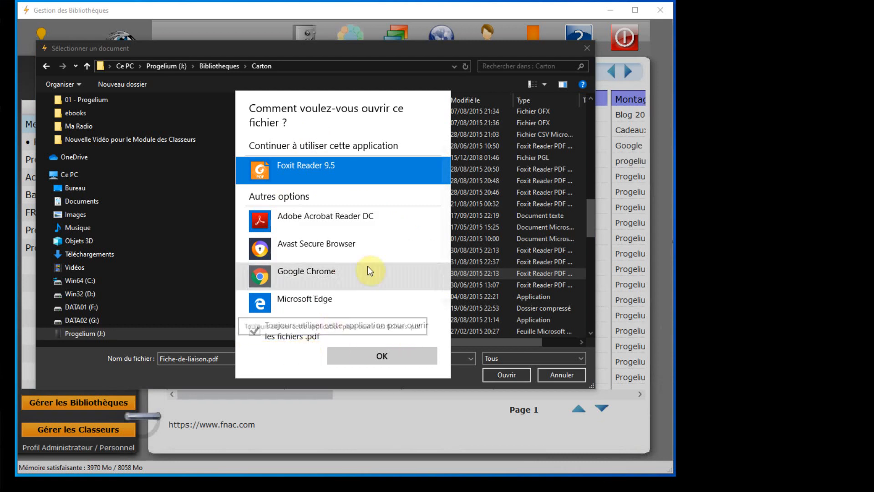
click(384, 360)
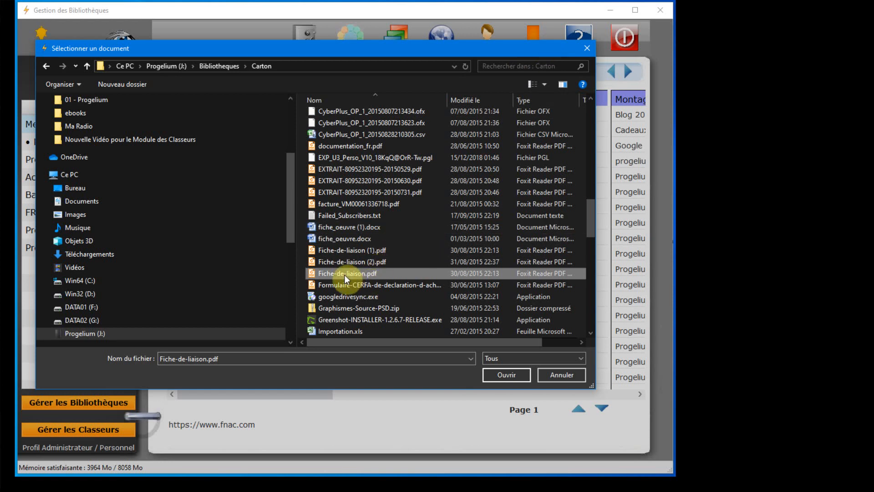
- File Fiche-de-liaison.pdf in the cell below Recette IFTTT, open it from there, and close Foxit Reader
click(507, 375)
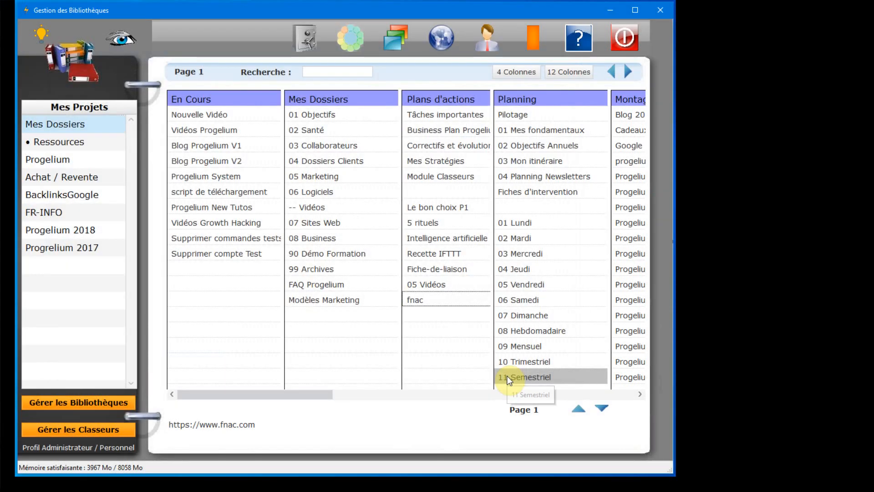
double_click(425, 272)
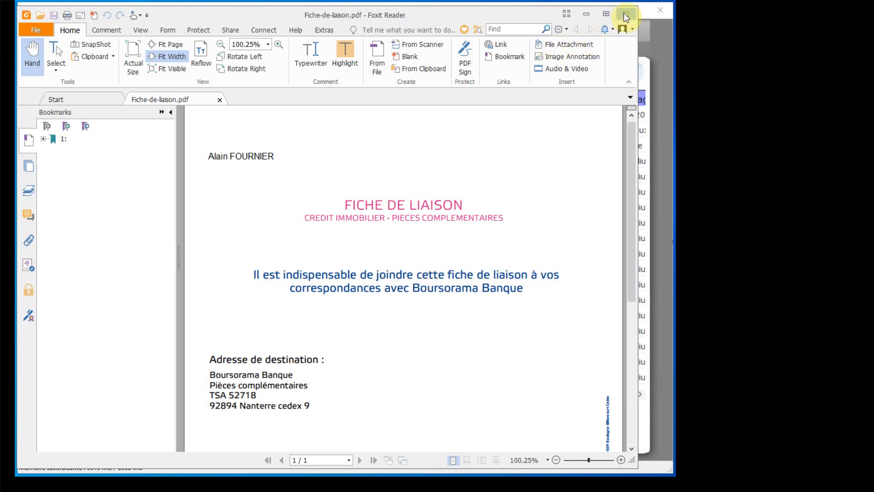
click(626, 17)
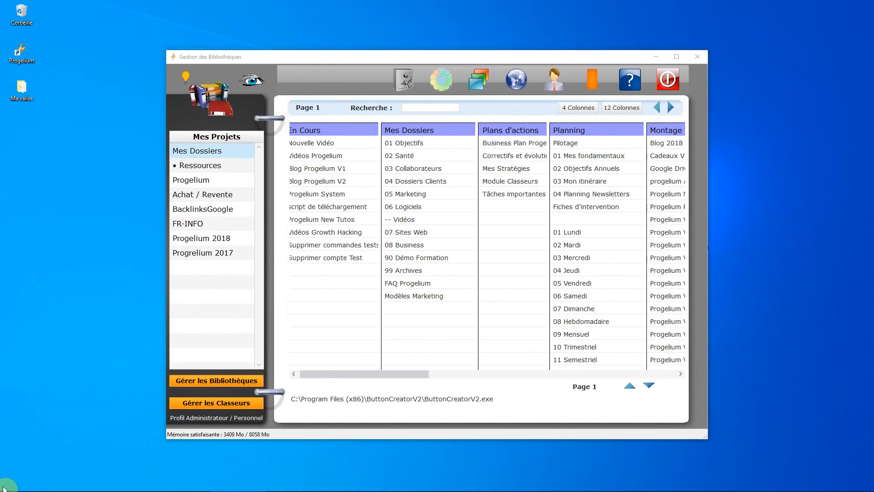
- Find ButtonCreatorV2 among the programs installed in Windows, launch it, and close it again
mouse_move(5, 487)
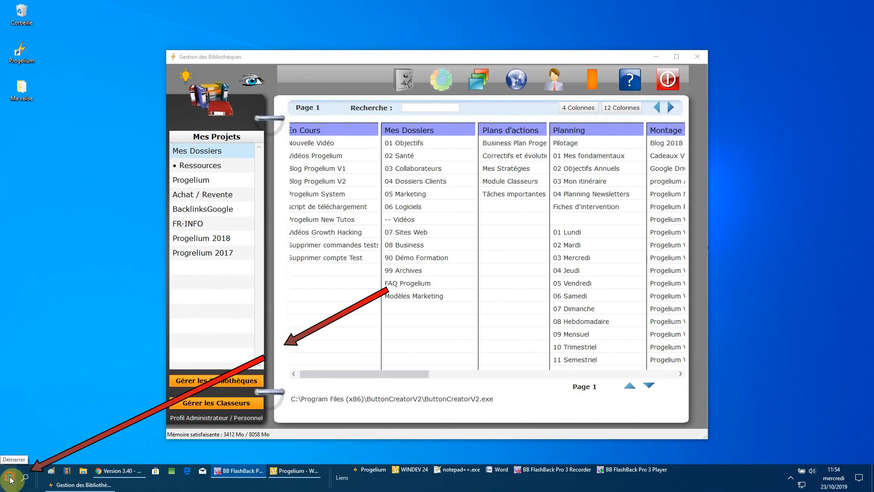
click(10, 479)
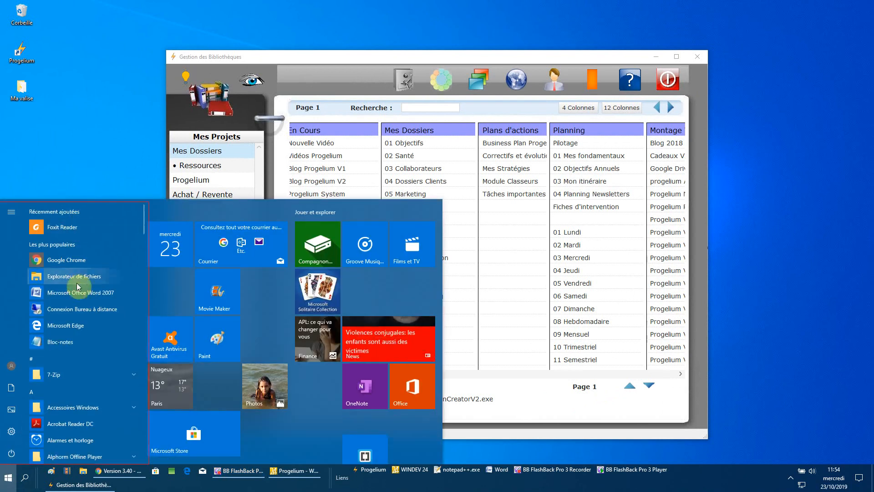
scroll(78, 269, down, 5)
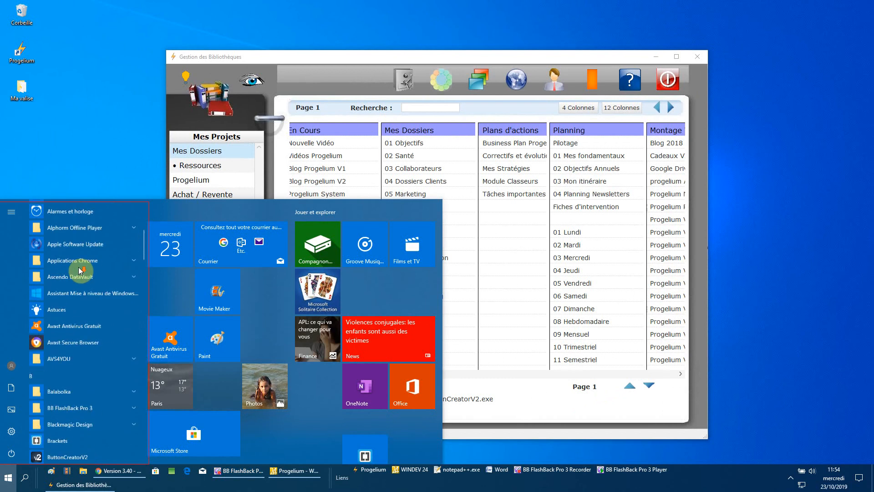
scroll(80, 270, up, 3)
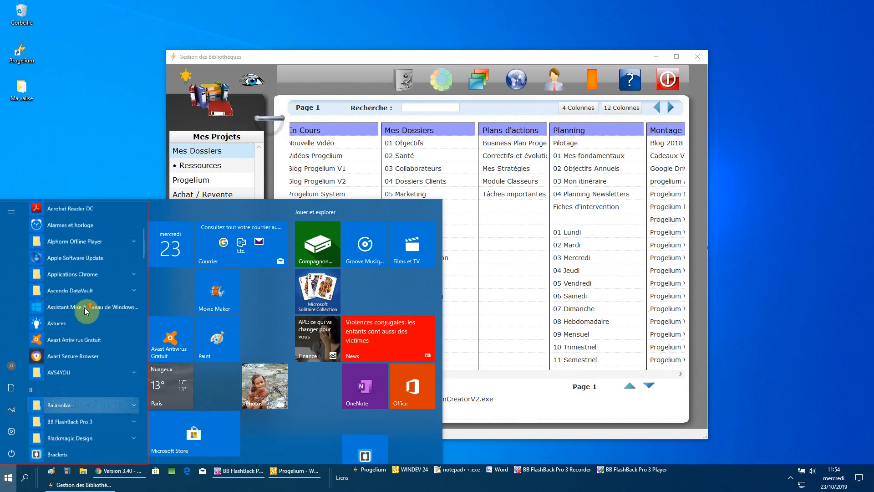
scroll(85, 311, up, 5)
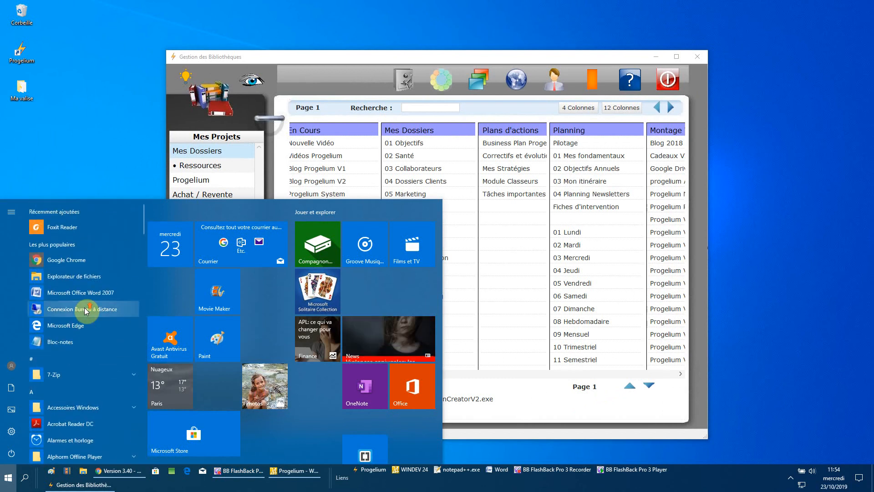
scroll(102, 320, down, 3)
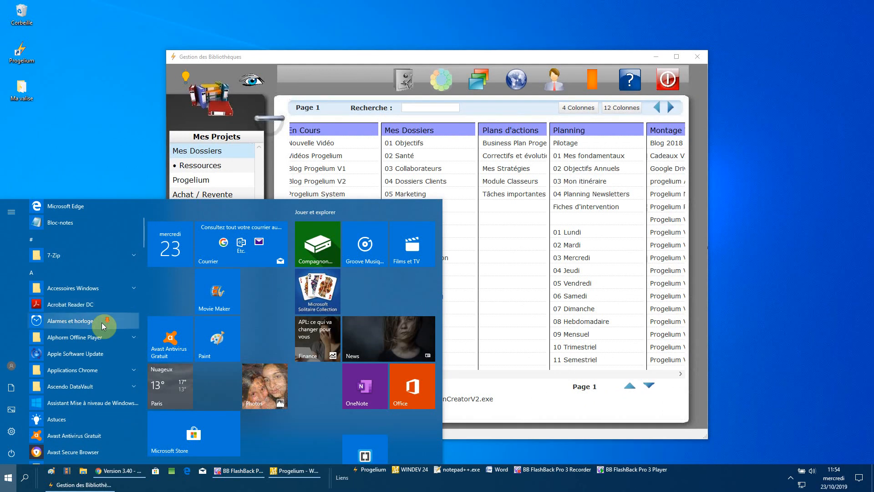
scroll(102, 323, down, 4)
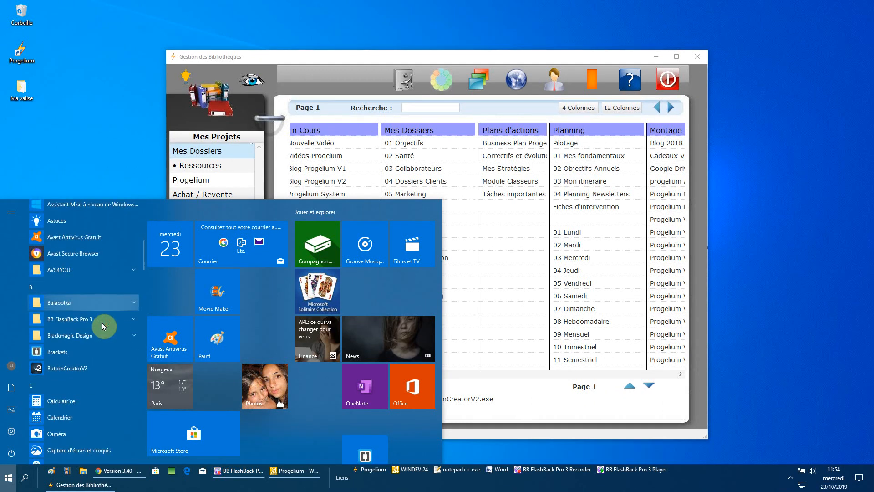
click(124, 368)
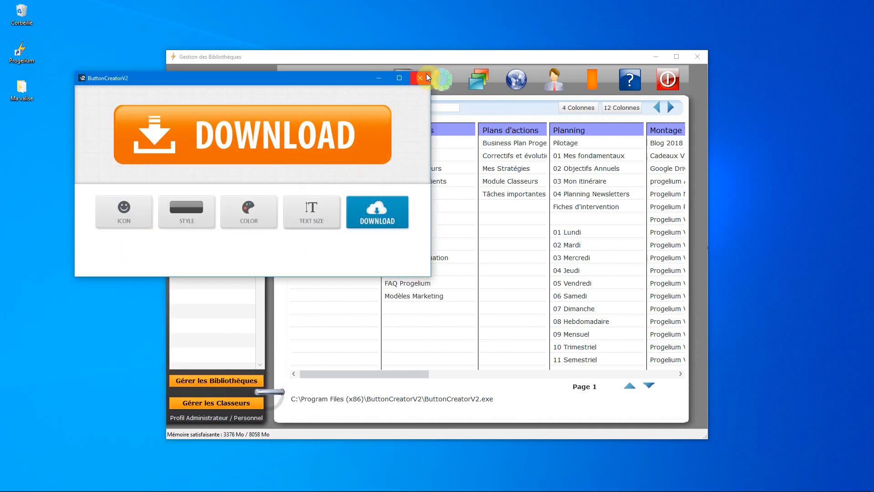
click(420, 79)
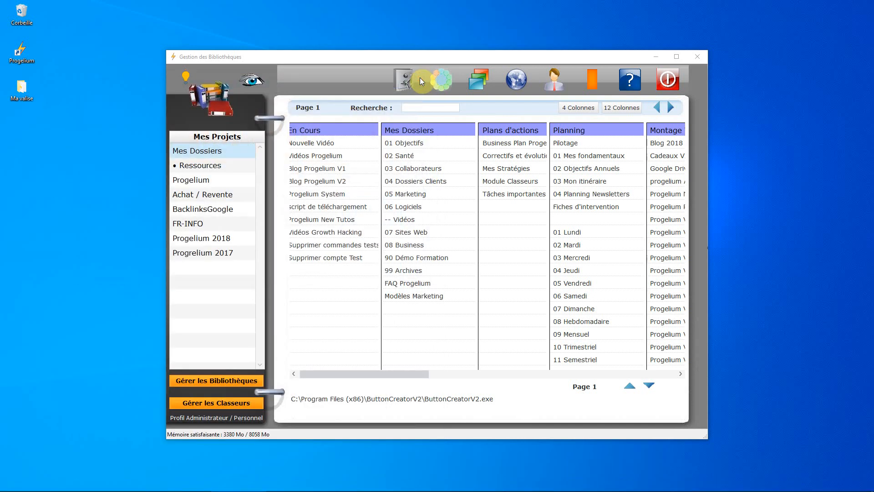
- Open the file location of the ButtonCreatorV2 program shortcut in Windows Explorer
click(9, 478)
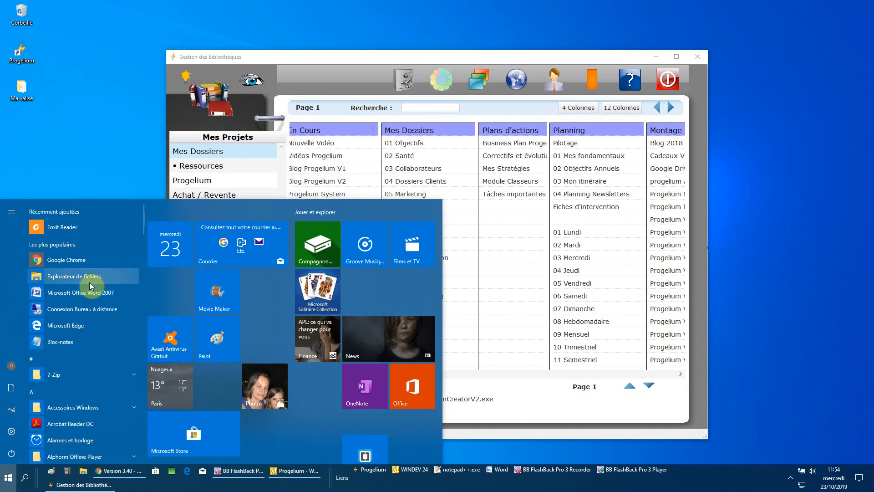
scroll(50, 287, down, 4)
scroll(88, 293, down, 1)
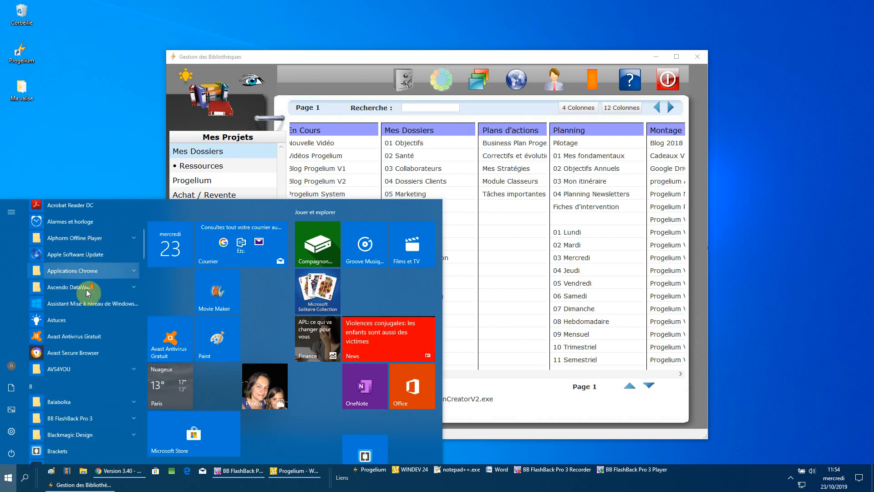
scroll(88, 293, down, 3)
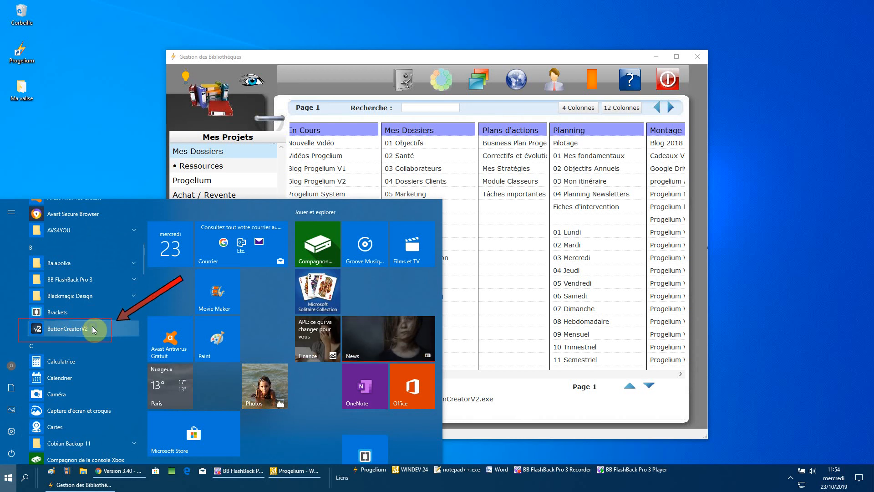
right_click(93, 329)
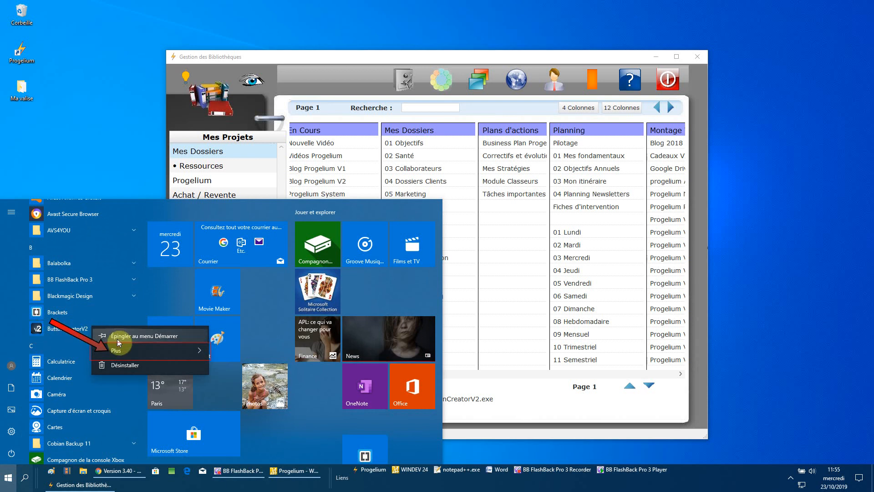
mouse_move(123, 350)
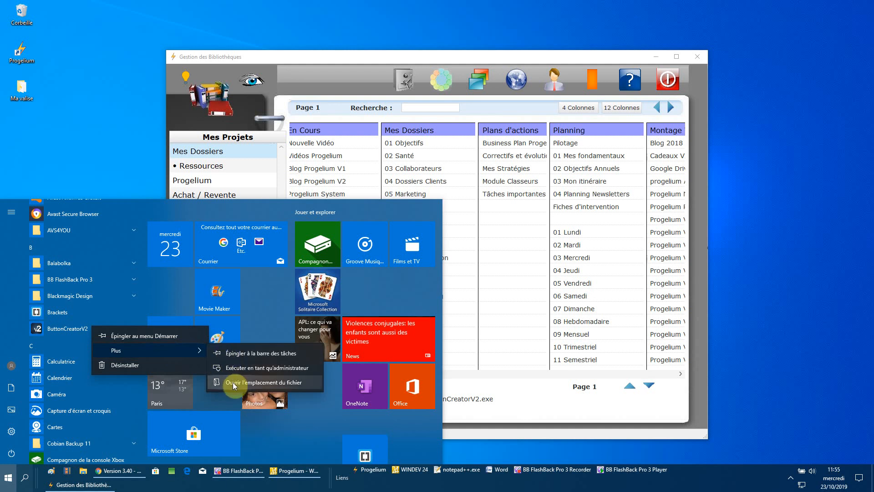
click(307, 384)
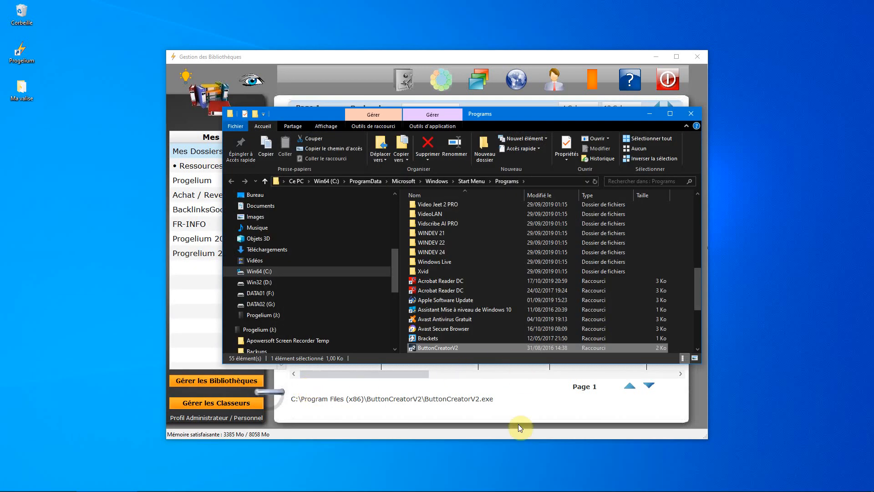
scroll(515, 236, down, 1)
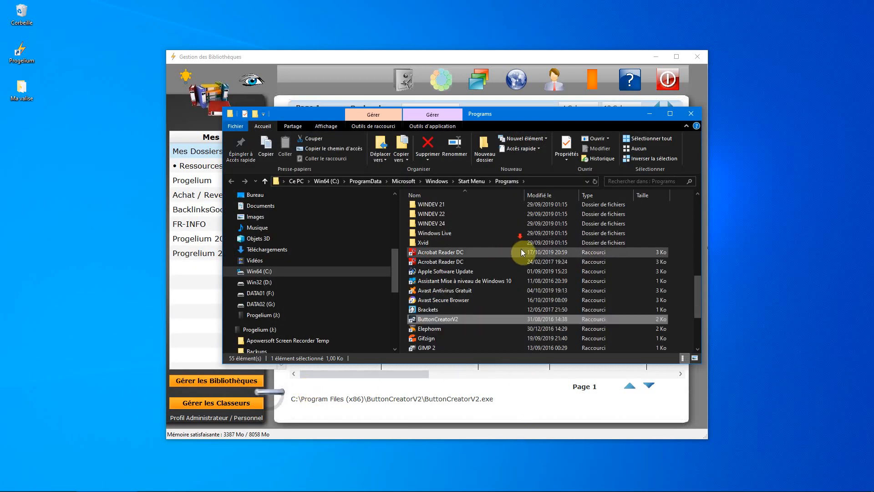
- View the target path in the ButtonCreatorV2 shortcut's properties and close the properties
right_click(447, 320)
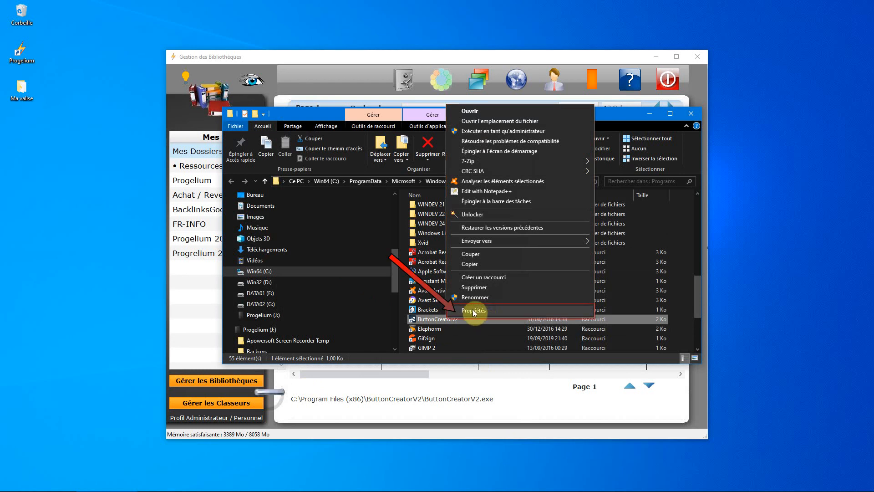
click(574, 310)
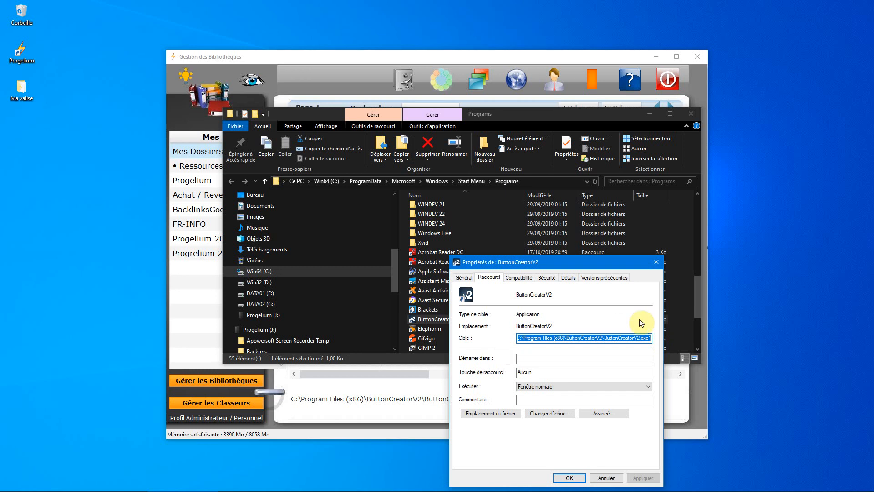
click(657, 262)
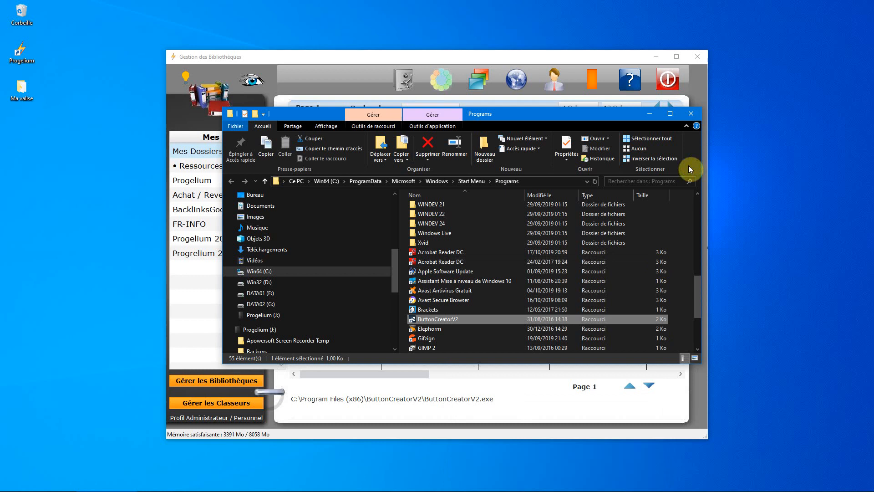
- Close Windows Explorer and file C:\Program Files (x86)\ButtonCreatorV2\ButtonCreatorV2.exe as a document in the second cell below Tâches importantes
click(692, 114)
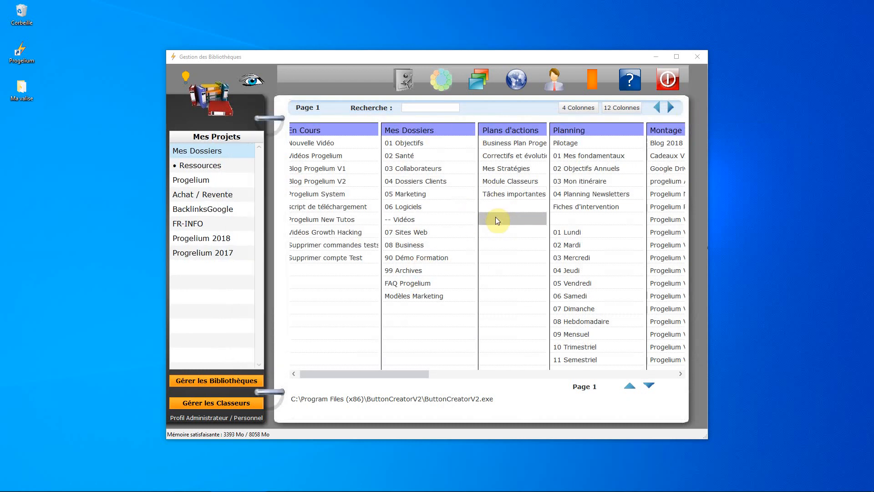
click(509, 217)
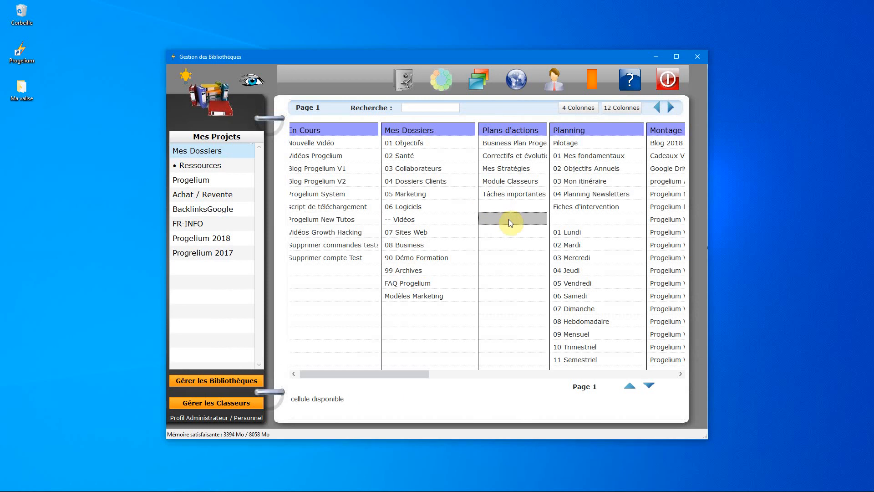
right_click(510, 220)
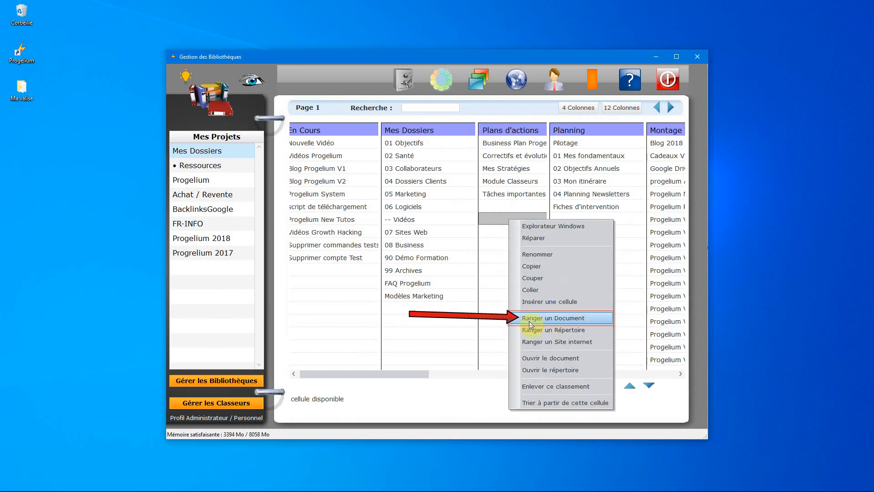
click(595, 319)
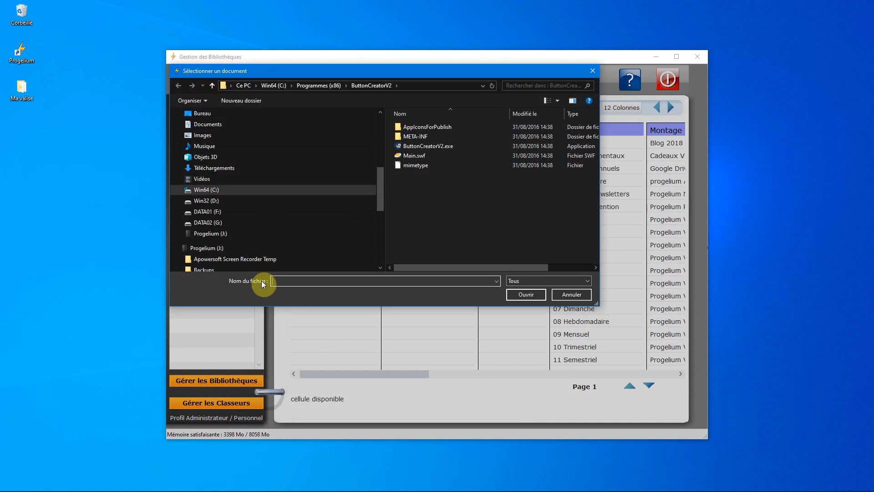
text("C:\Program Files (x86)\ButtonCreatorV2\ButtonCreatorV2.exe")
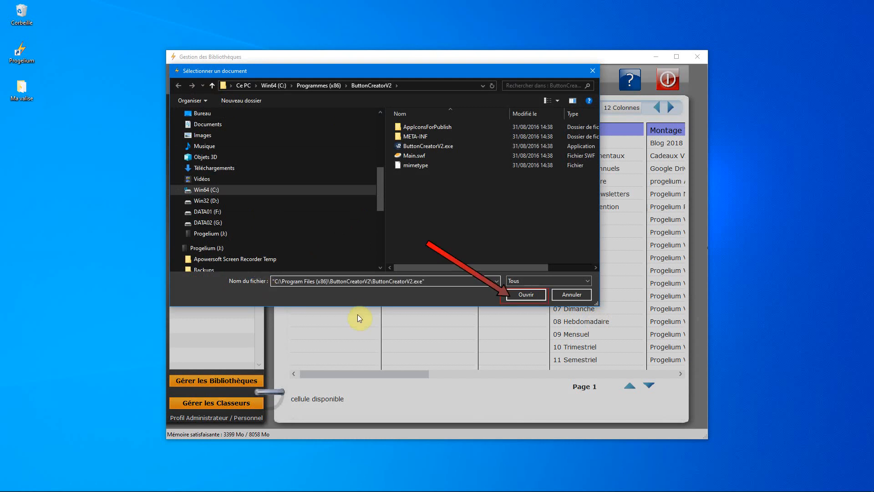
click(524, 296)
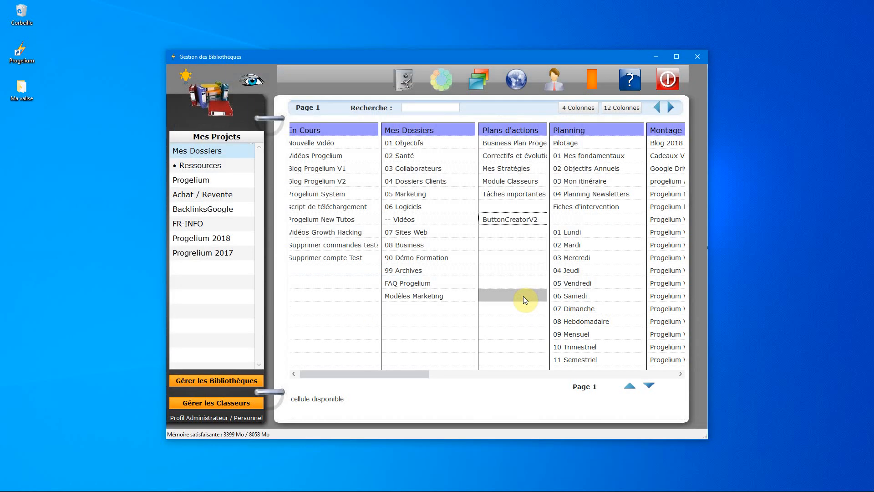
- Launch ButtonCreatorV2 from its binder cell, move its window over the binder, and close the program
click(506, 220)
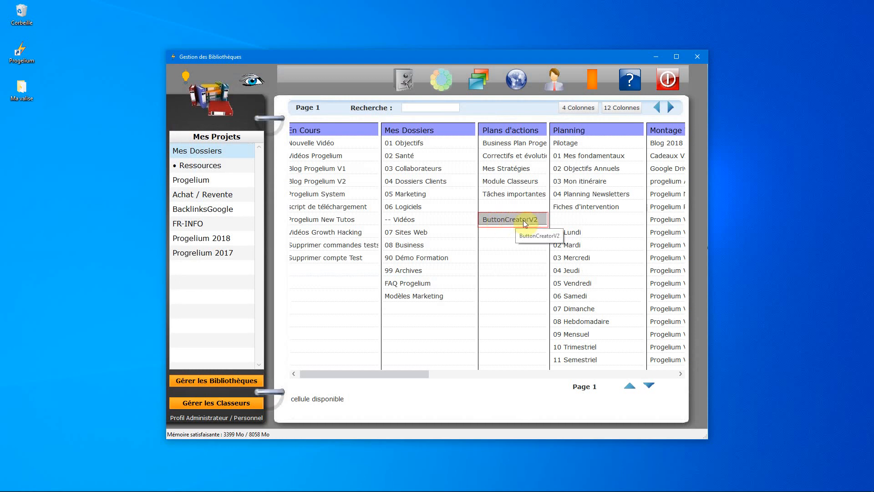
double_click(507, 221)
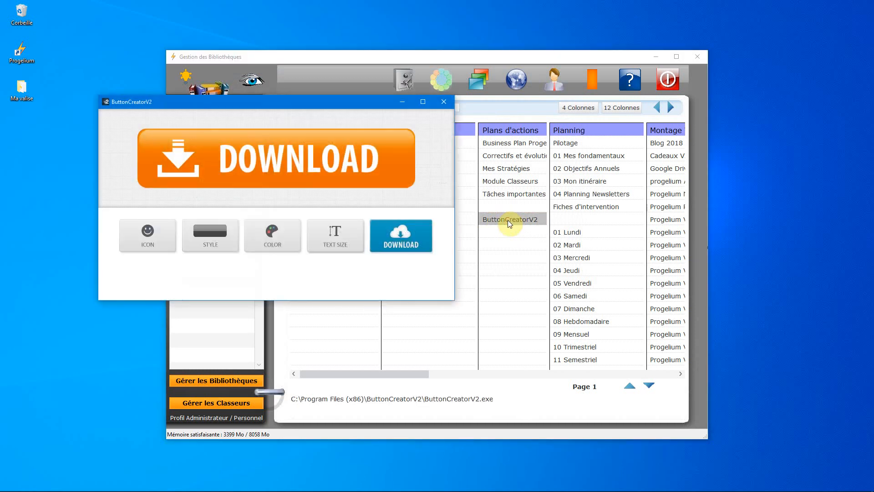
drag(322, 101, 484, 122)
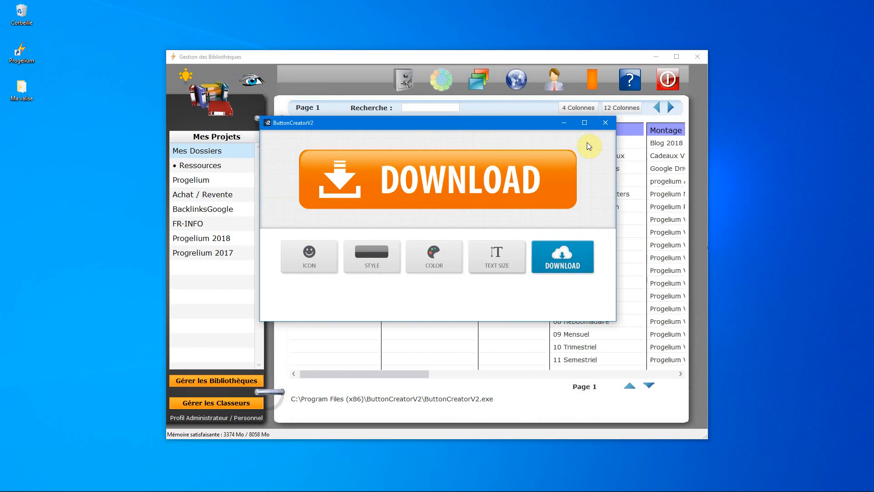
click(605, 123)
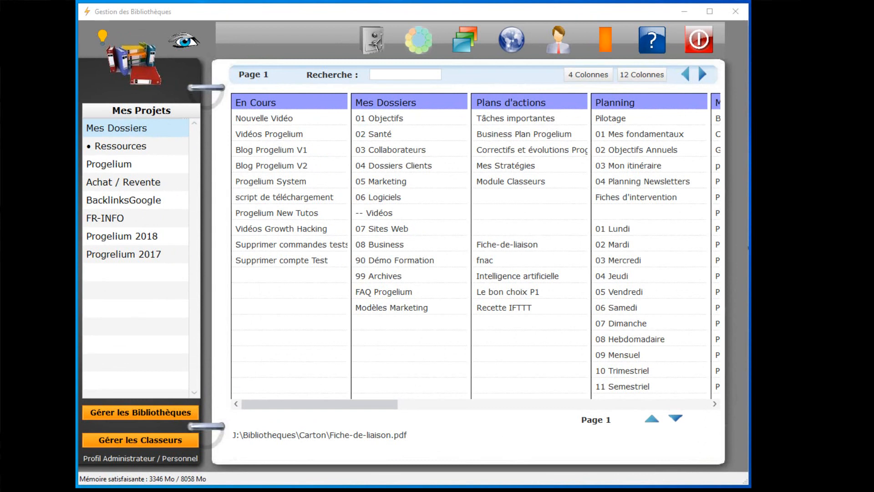
- Show the Fiche-de-liaison cell's document in Windows Explorer, view its folder path, and compare it with the path shown in the binder
right_click(549, 243)
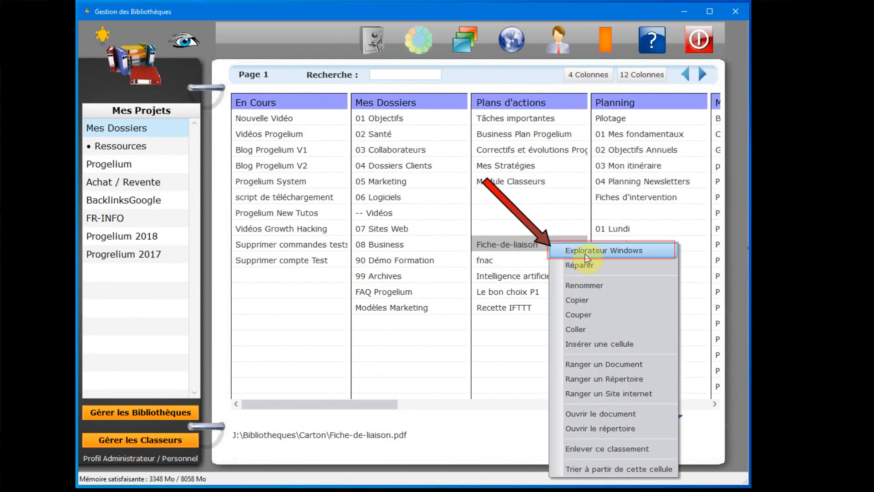
click(659, 252)
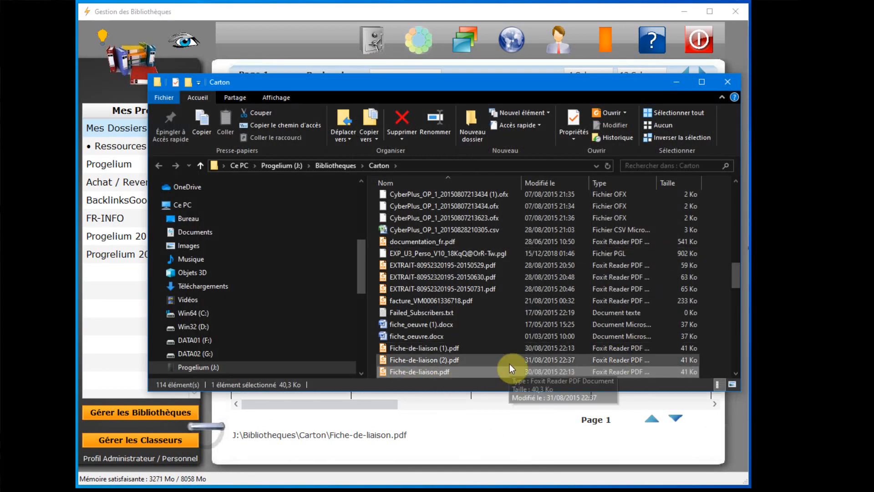
scroll(437, 376, down, 1)
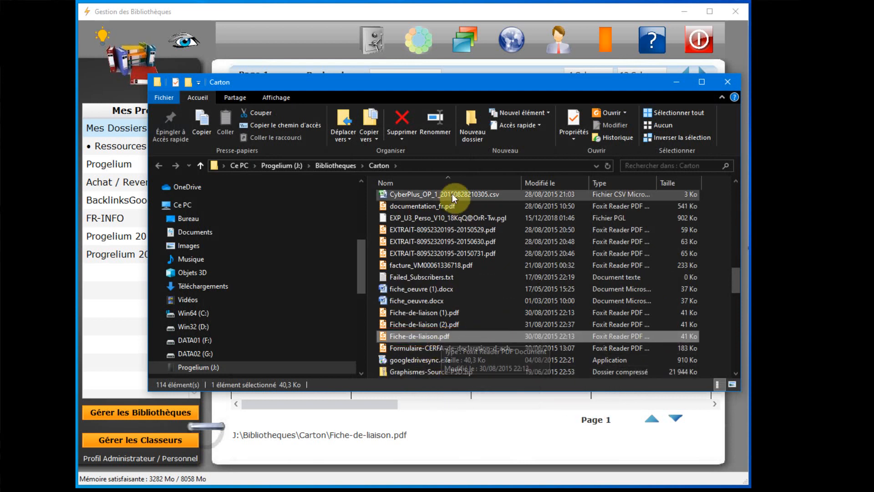
click(408, 167)
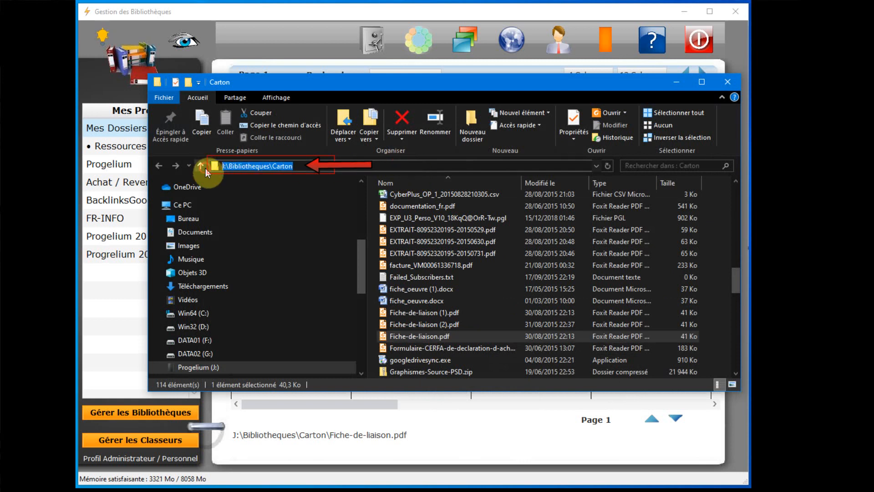
click(730, 85)
click(393, 432)
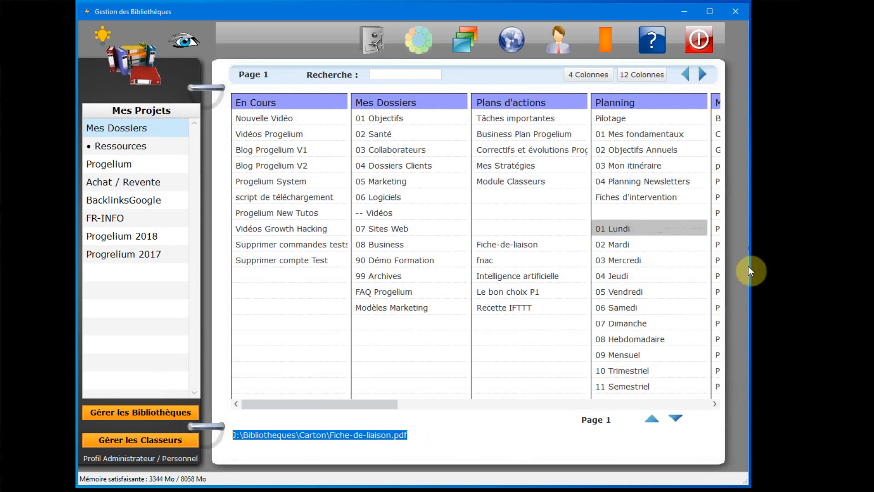
- Rename the fnac cell in the Plans d'actions column as z fnac
click(491, 262)
right_click(491, 260)
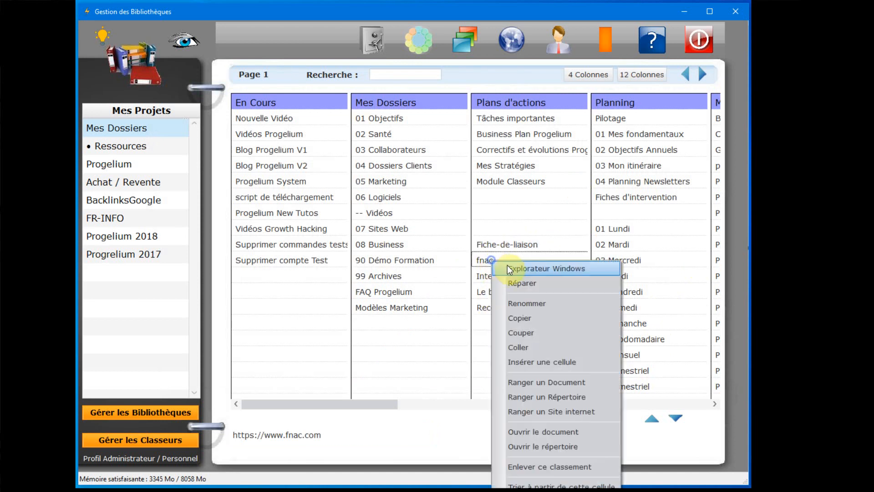
click(523, 300)
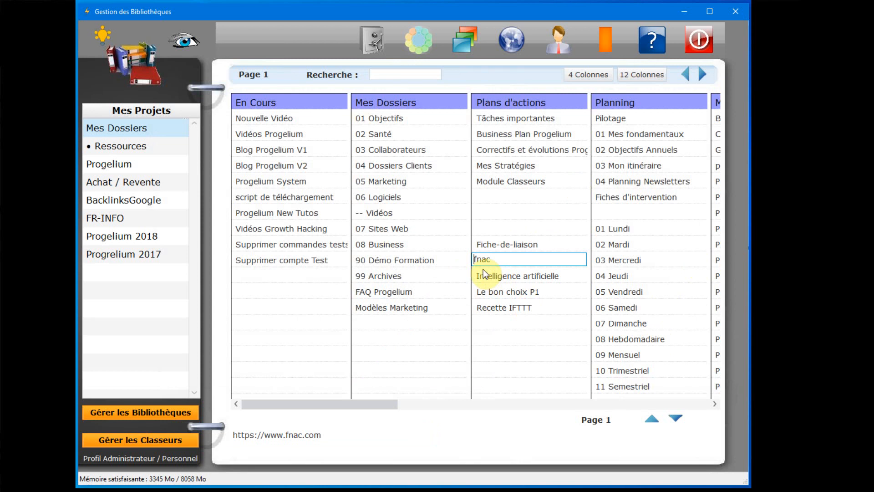
text(z)
key(Return)
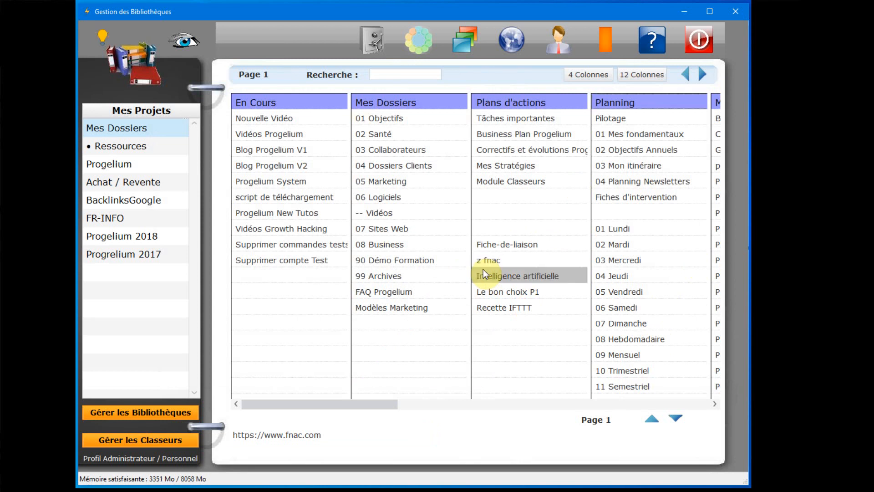
- Sort the Plans d'actions cells from Fiche-de-liaison downward, and sort the whole Plans d'actions column
click(496, 247)
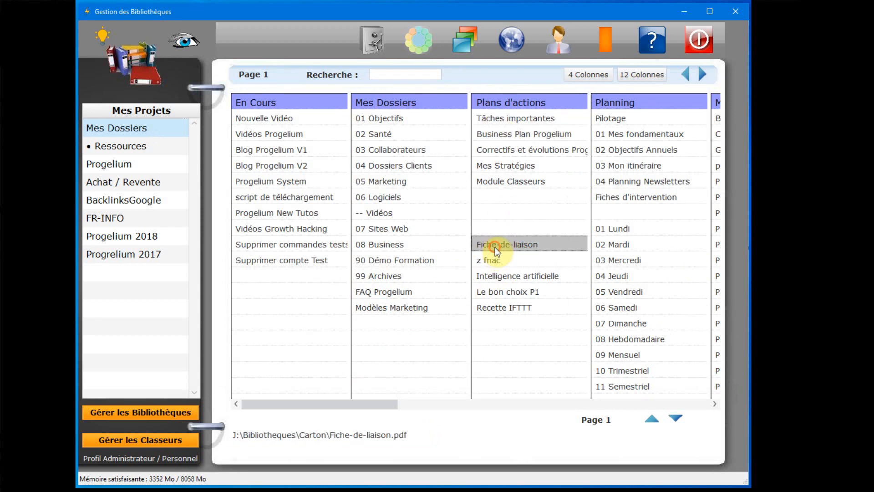
click(496, 307)
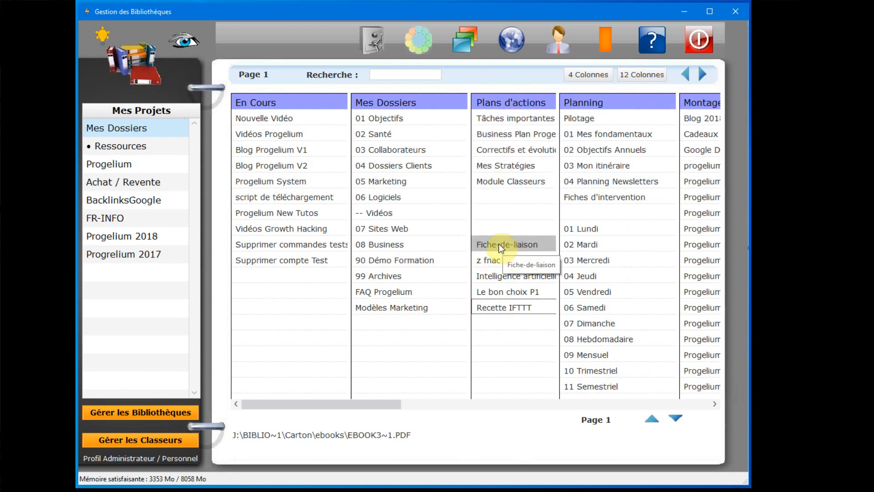
right_click(515, 243)
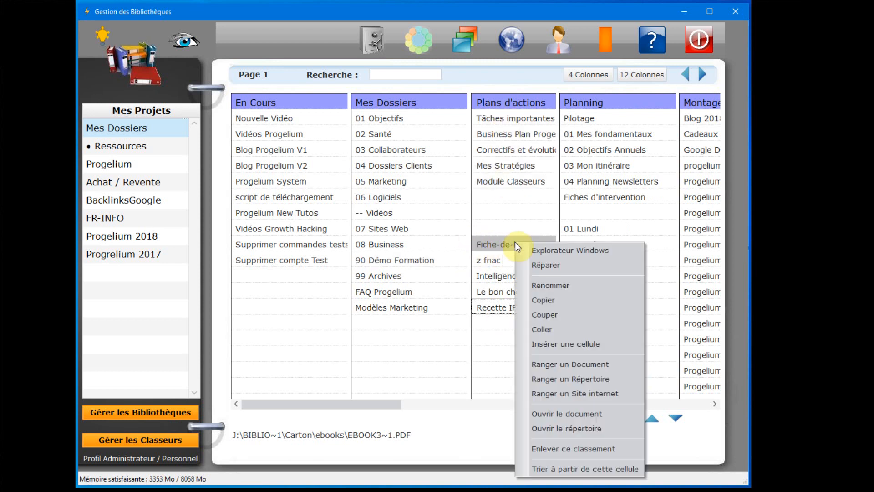
click(630, 473)
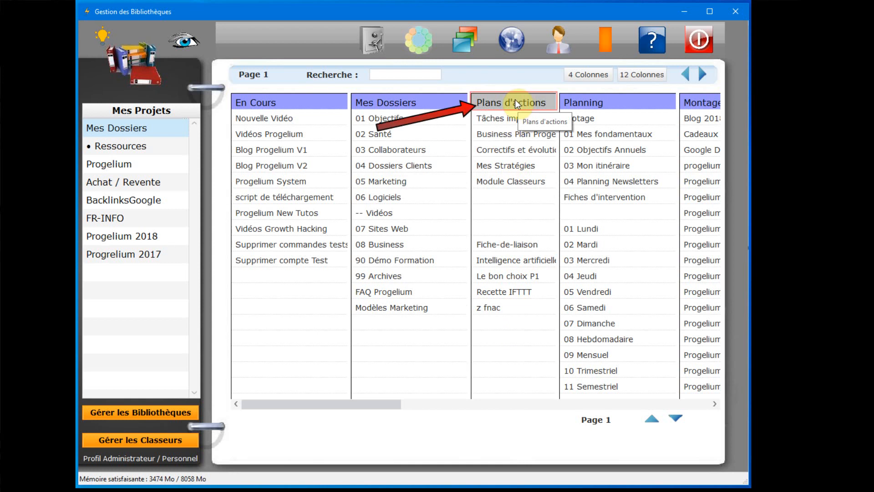
right_click(542, 102)
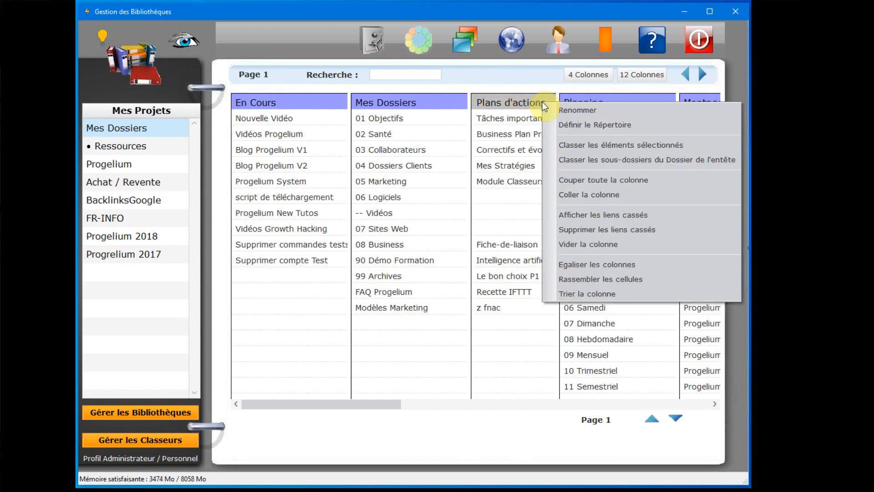
click(613, 293)
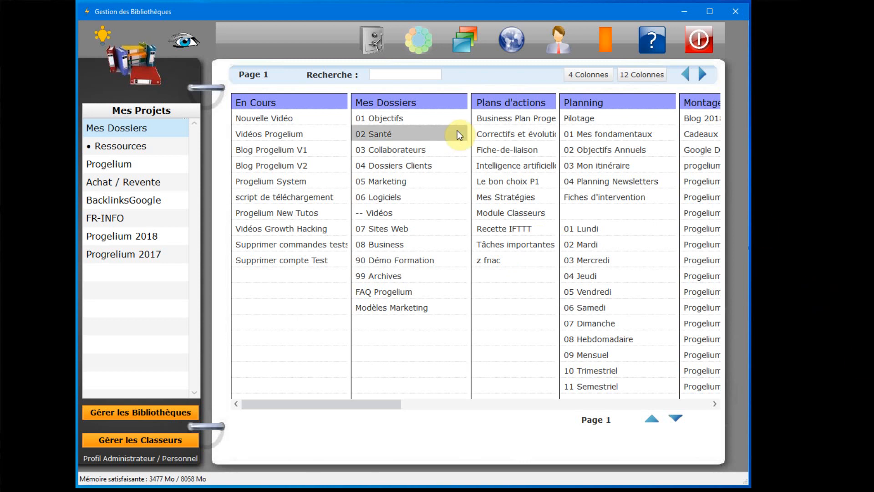
- Remove the z fnac filing from its cell in the Plans d'actions column
click(493, 261)
right_click(497, 263)
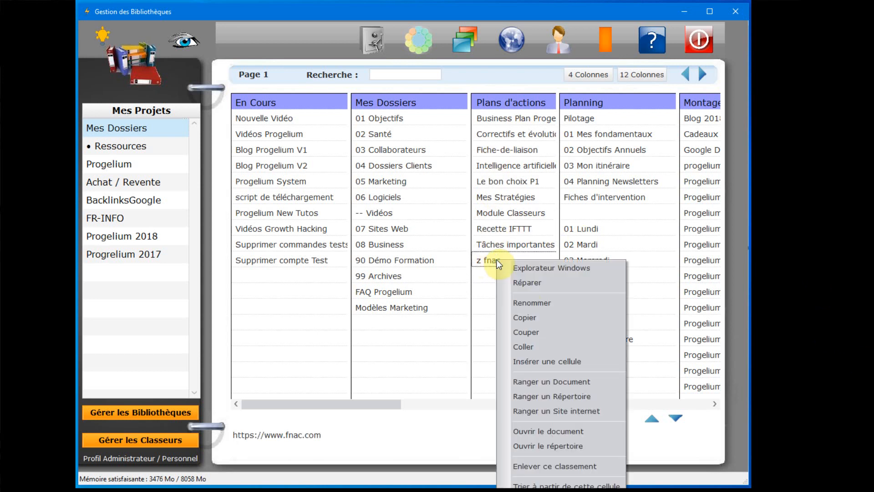
click(603, 468)
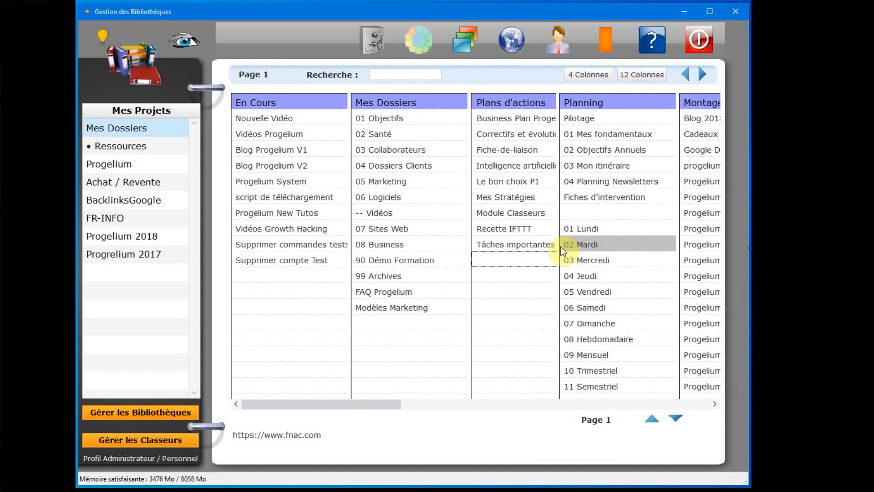
- Cut the Recette IFTTT, Le bon choix P1, Intelligence artificielle and Fiche-de-liaison cells together from the Plans d'actions column
click(522, 229)
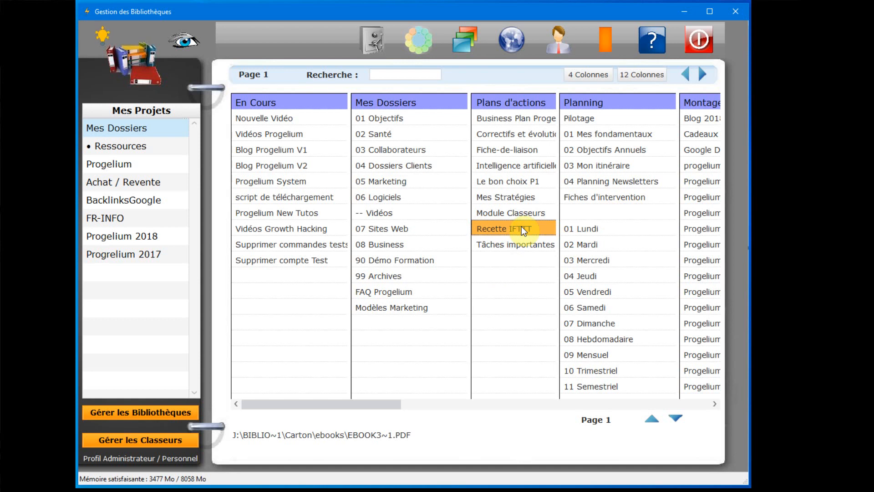
click(540, 182)
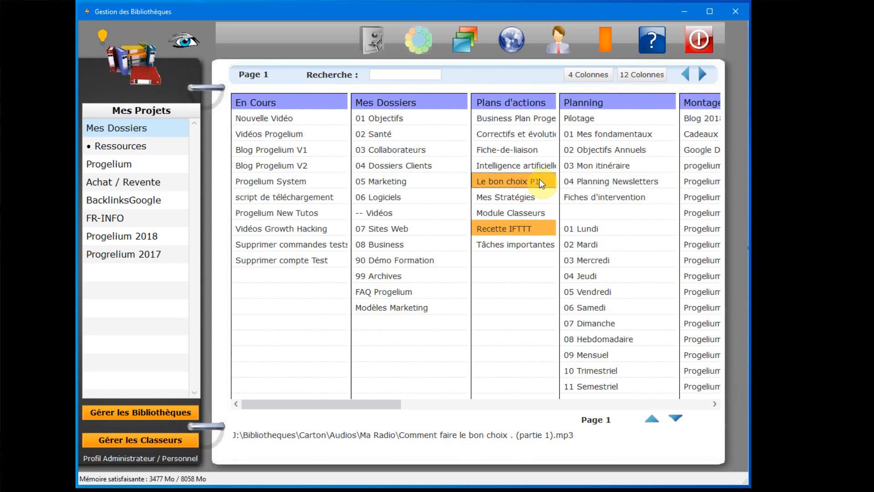
ctrl+click(530, 165)
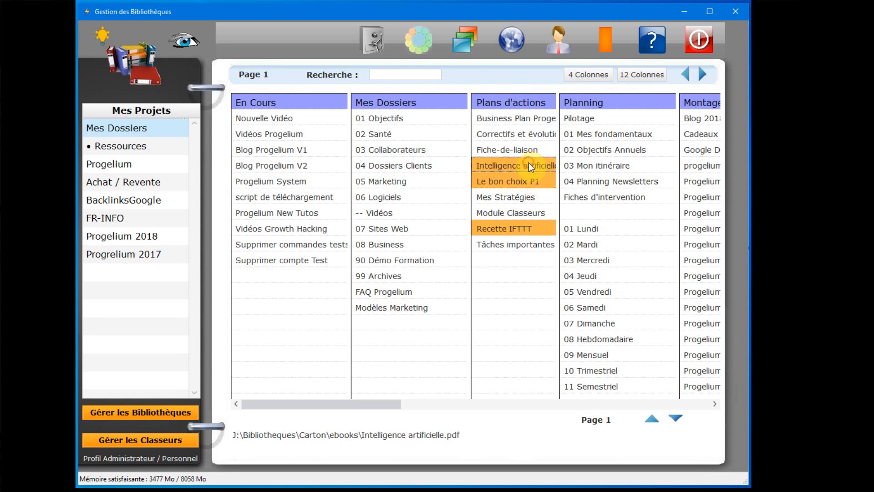
ctrl+click(521, 150)
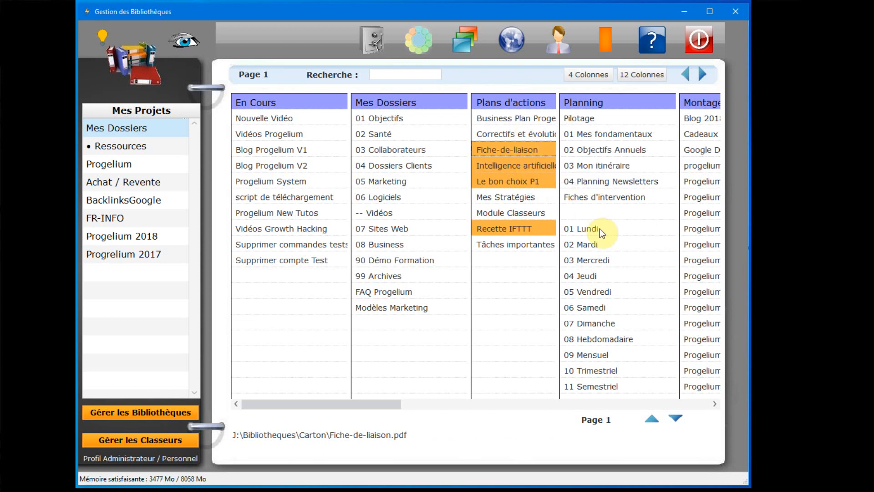
right_click(521, 179)
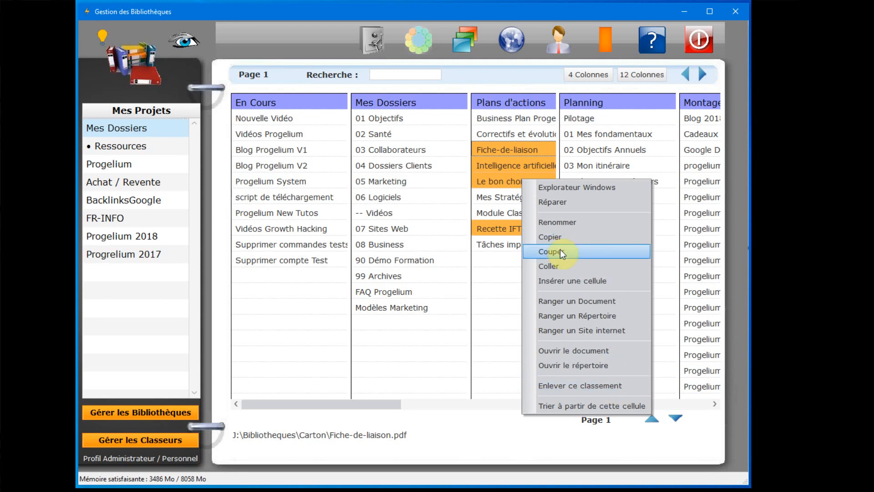
click(612, 253)
ctrl+click(477, 163)
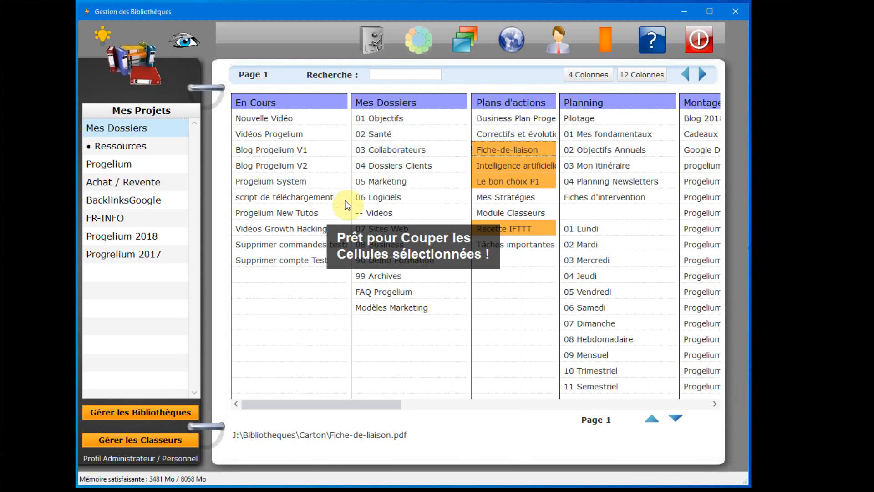
- Paste the four cut cells into Plans d'actions, starting at the third cell below Tâches importantes
click(503, 290)
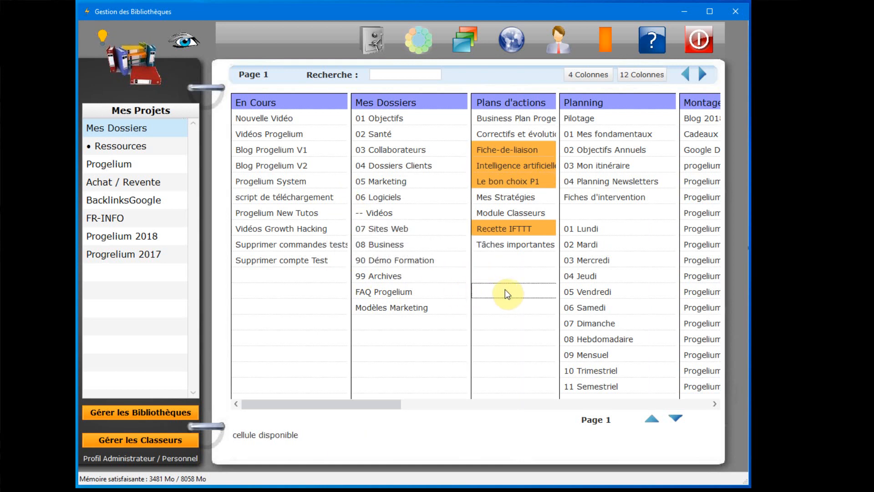
right_click(531, 291)
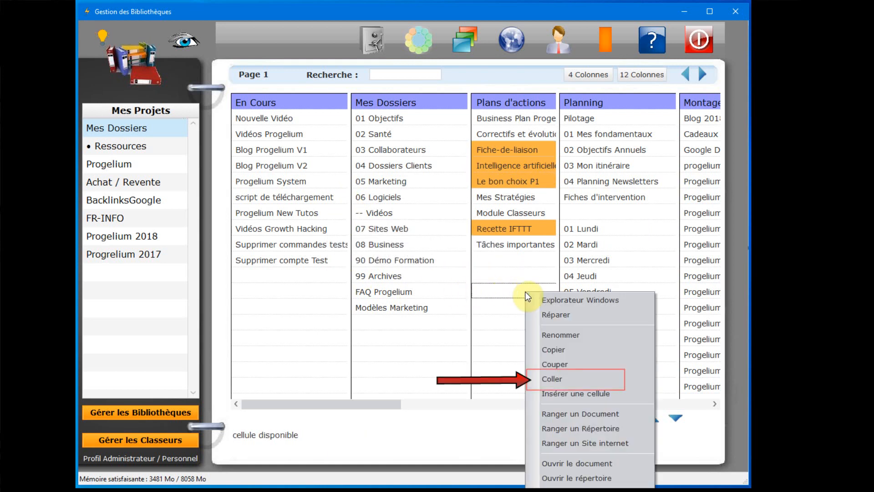
click(563, 379)
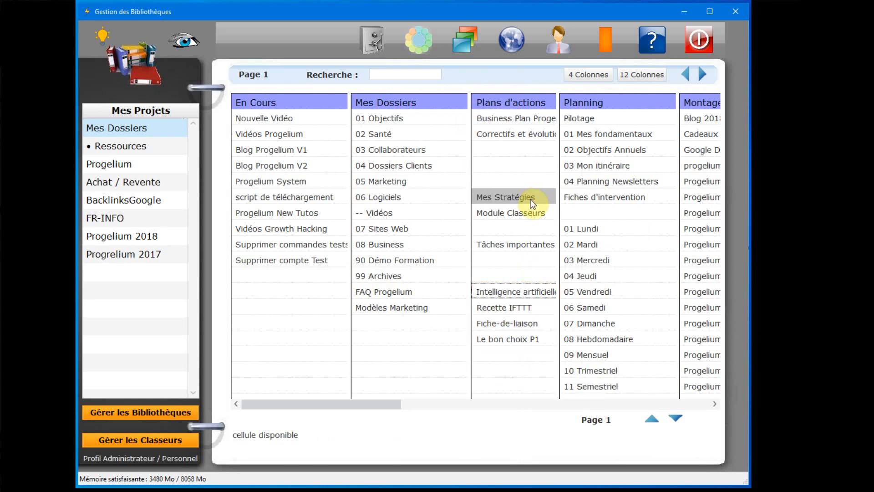
- Copy the Mes Stratégies cell to the empty cell below the Correctifs cell in Plans d'actions, and remove the original filing
click(519, 198)
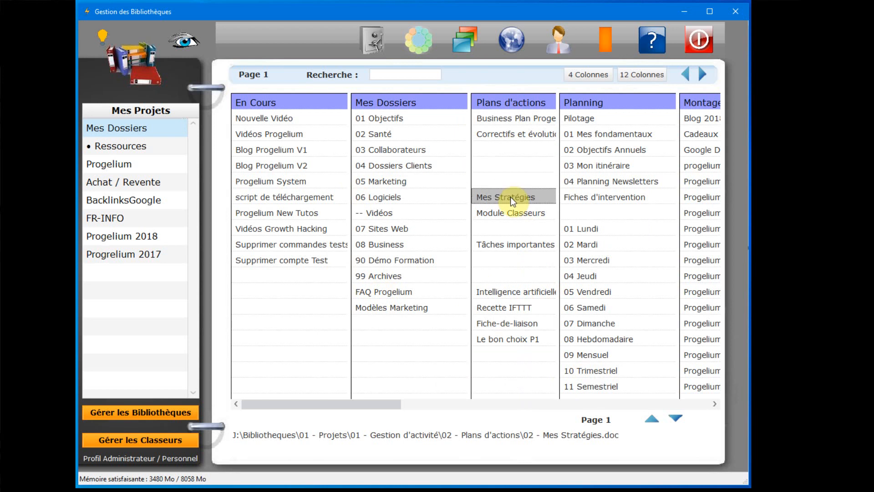
right_click(512, 198)
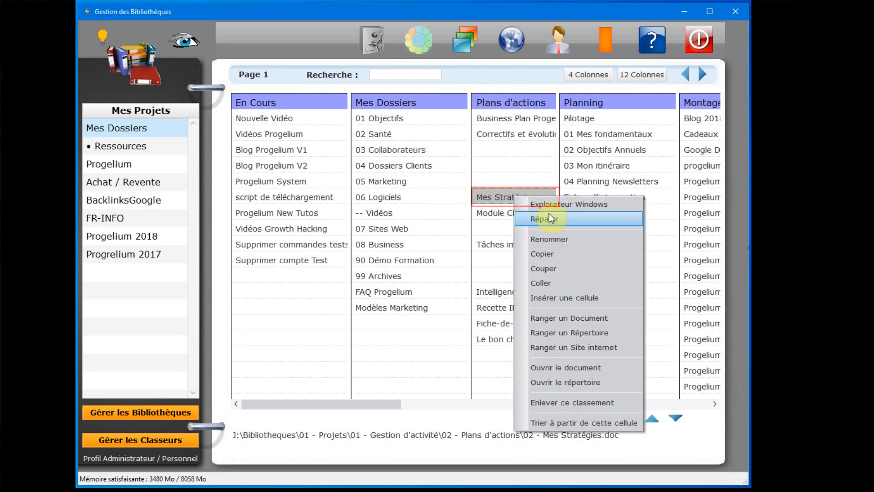
click(558, 256)
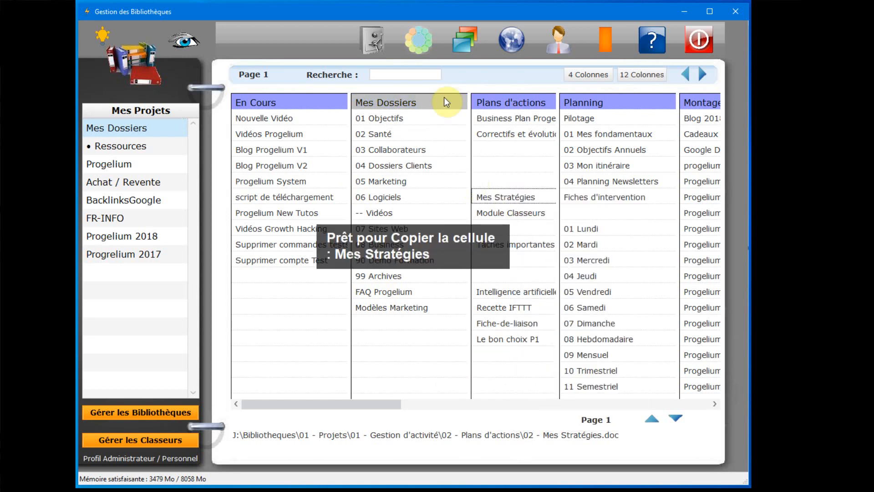
right_click(504, 148)
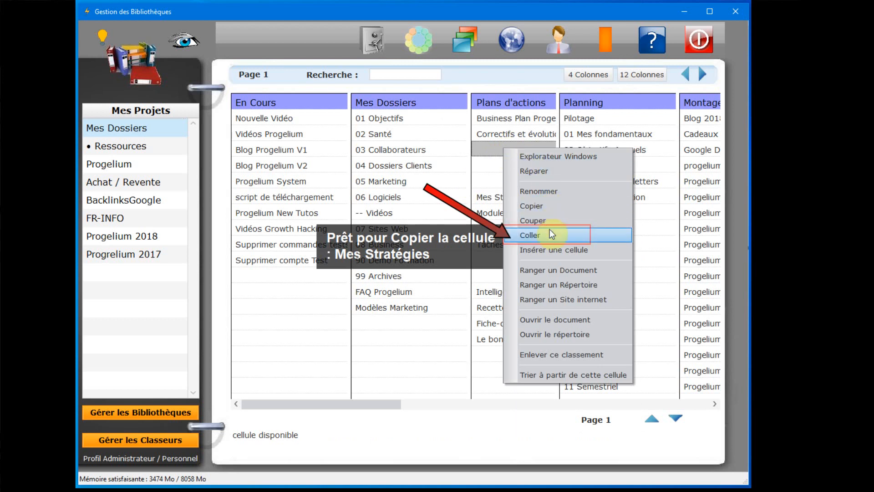
click(551, 231)
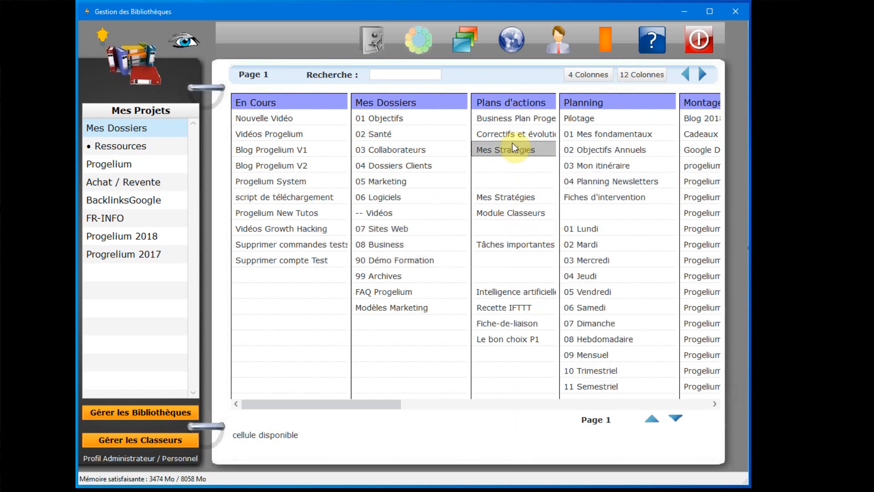
right_click(533, 196)
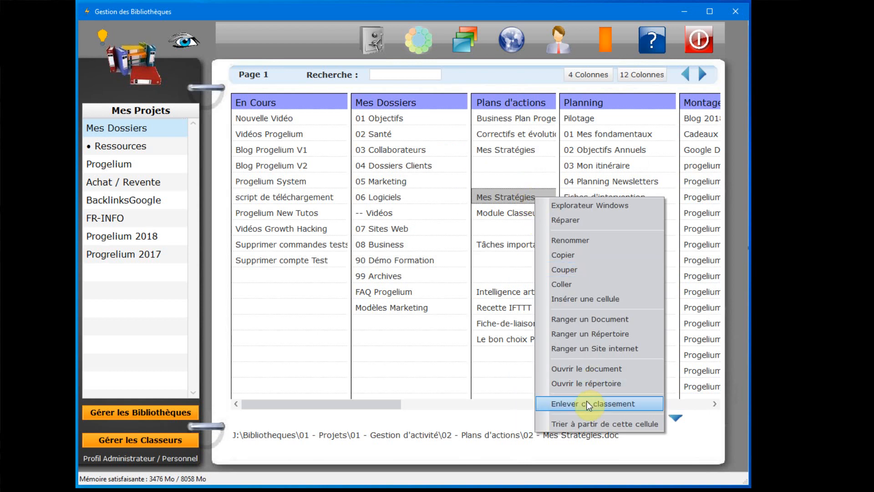
click(616, 403)
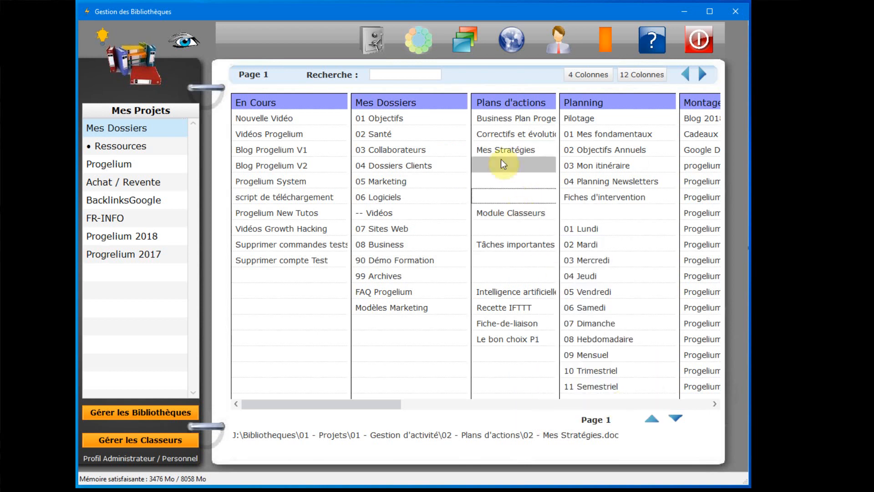
- Cut the Module Classeurs cell and paste it directly below Mes Stratégies in the Plans d'actions column
click(514, 212)
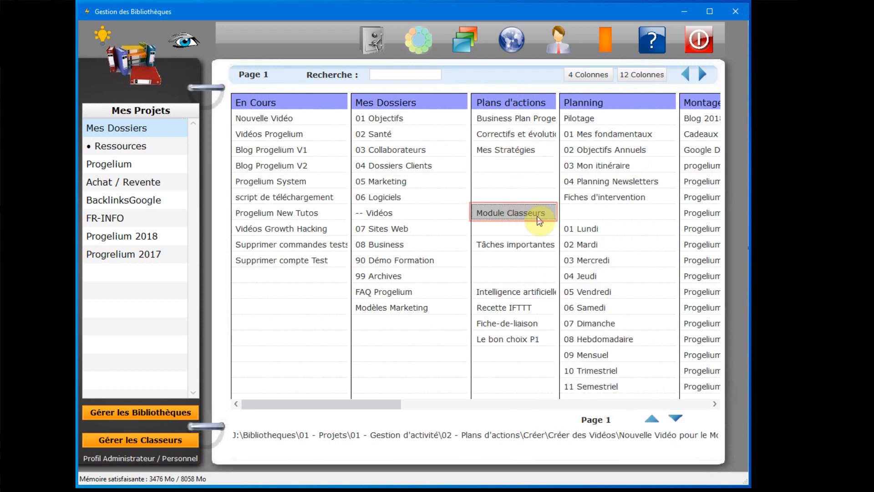
right_click(537, 217)
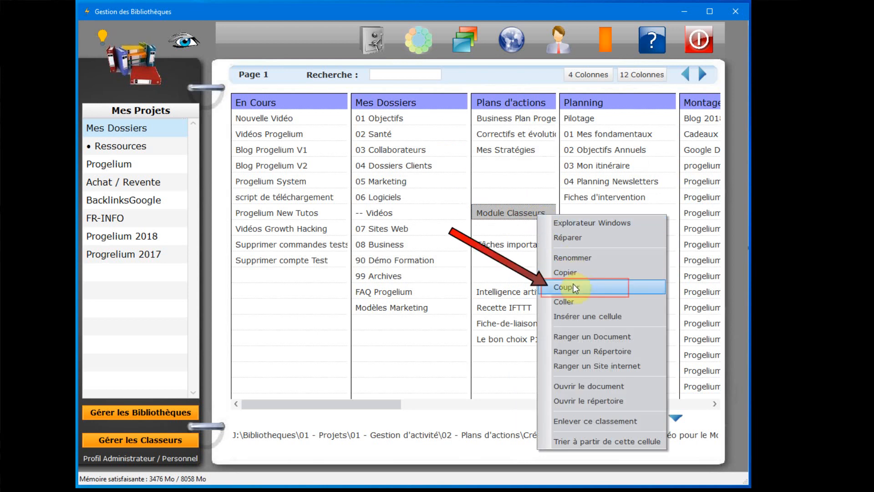
click(610, 286)
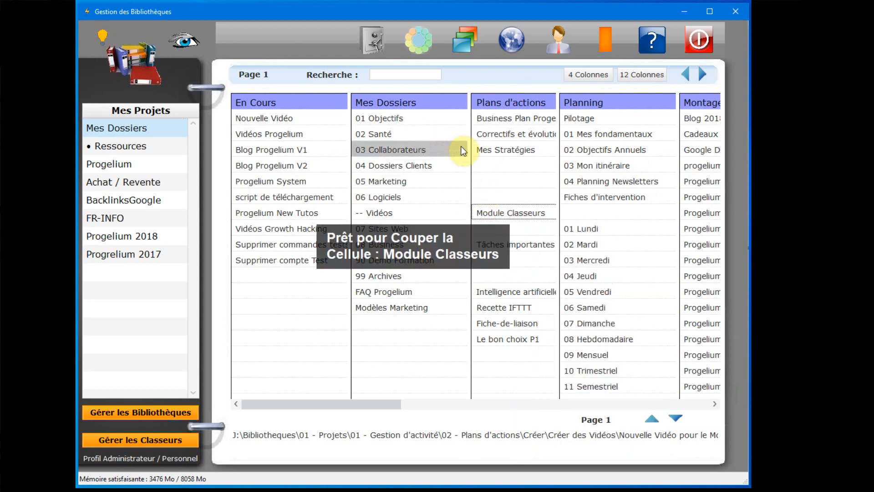
right_click(489, 163)
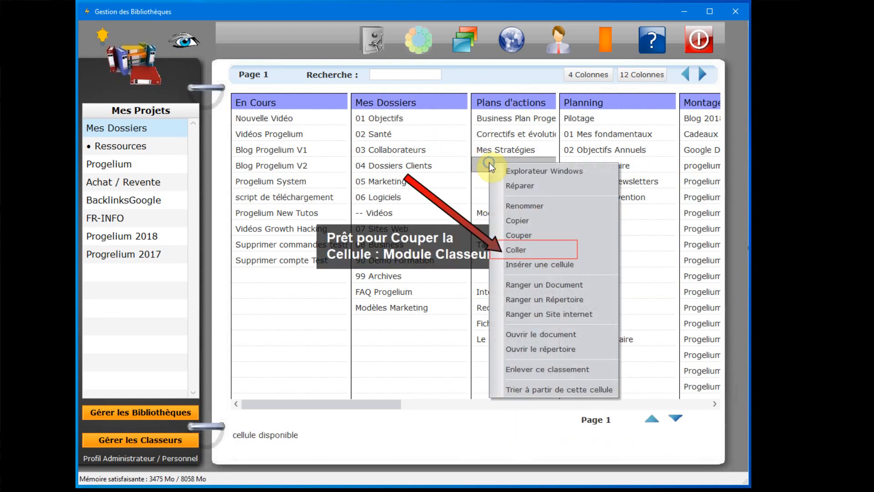
click(539, 247)
- Cut the Tâches importantes cell and paste it directly below Module Classeurs in the Plans d'actions column
right_click(526, 246)
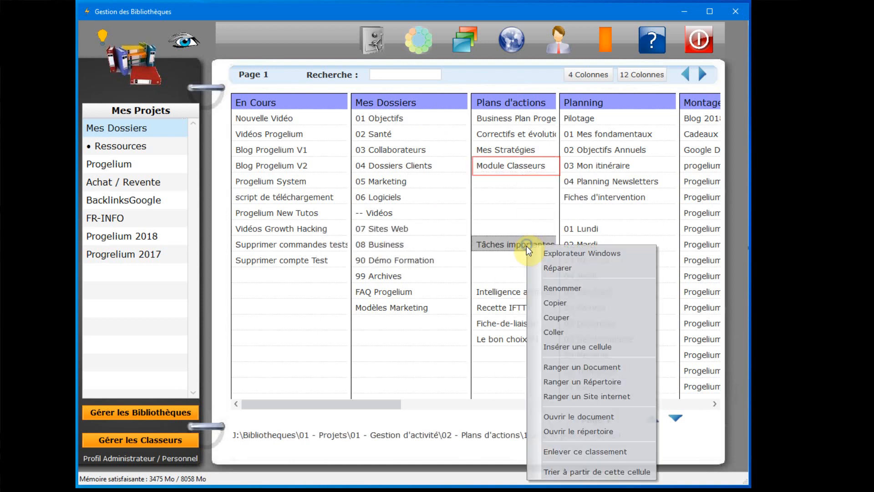
click(571, 318)
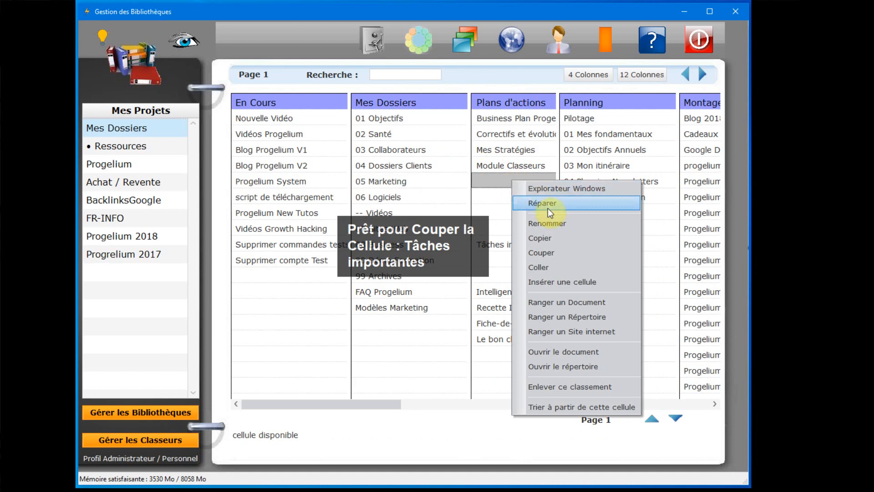
click(561, 267)
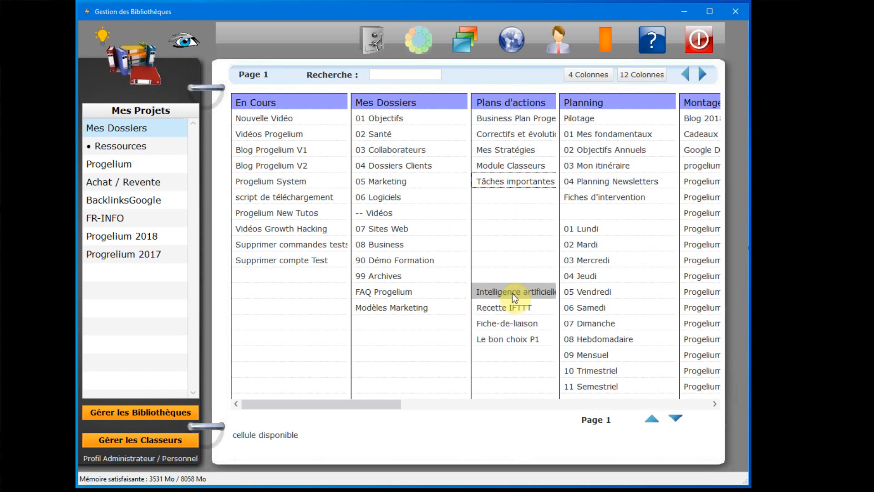
- Copy the Module Classeurs cell into the second cell above Intelligence artificielle in the Plans d'actions column
right_click(513, 164)
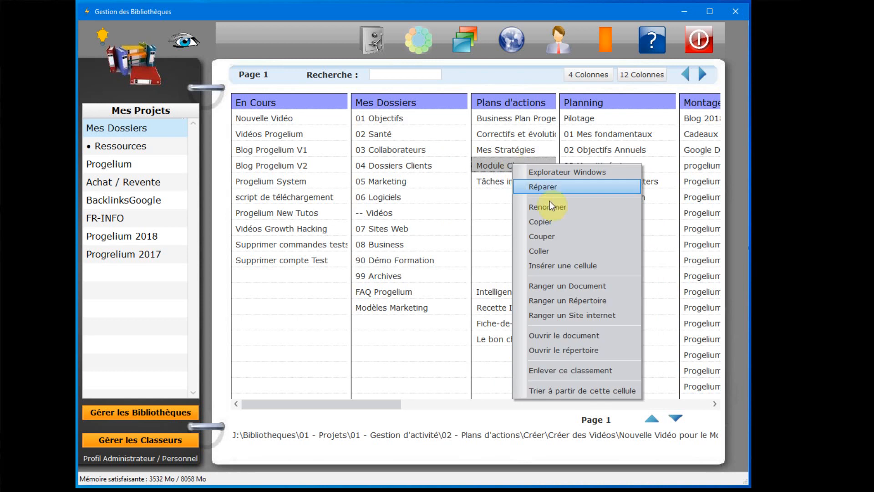
click(539, 222)
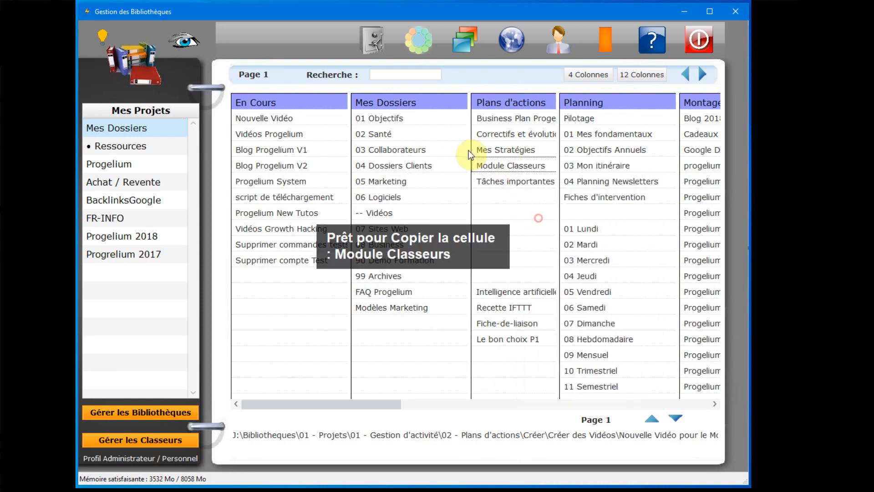
right_click(526, 259)
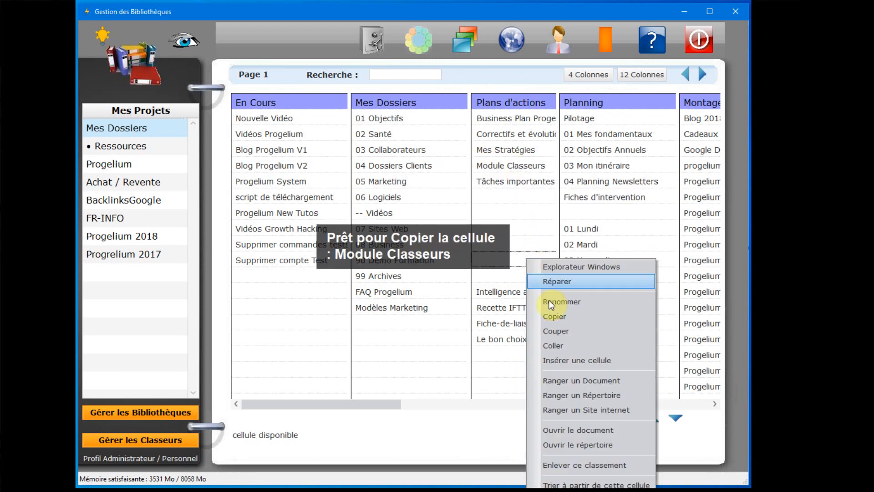
click(553, 343)
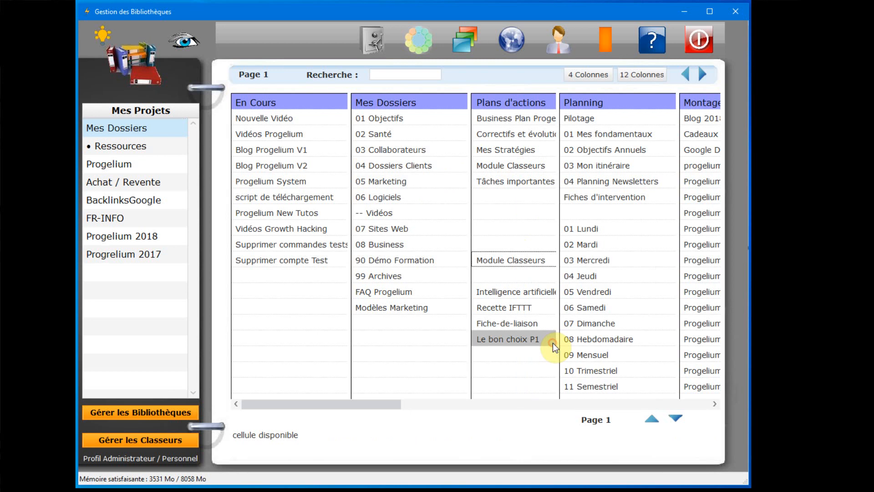
- Copy the lower Module Classeurs cell together with the four cells from Intelligence artificielle to Le bon choix P1
click(526, 259)
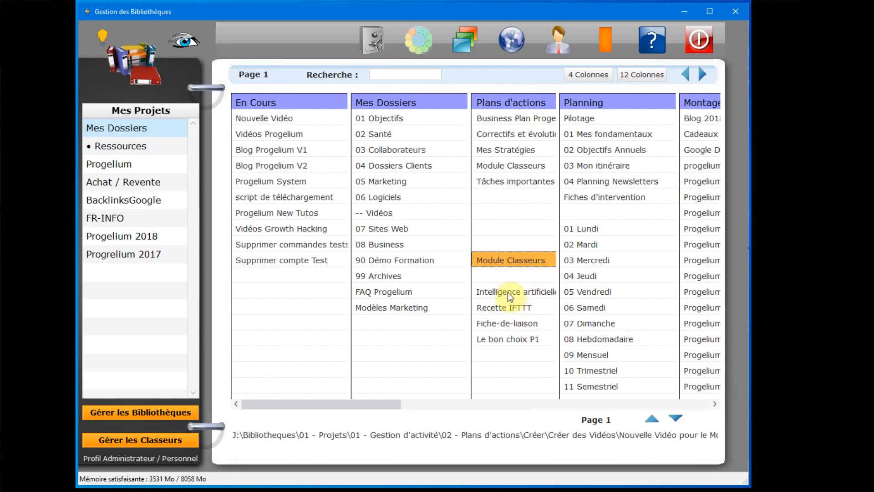
drag(510, 291, 508, 339)
right_click(518, 259)
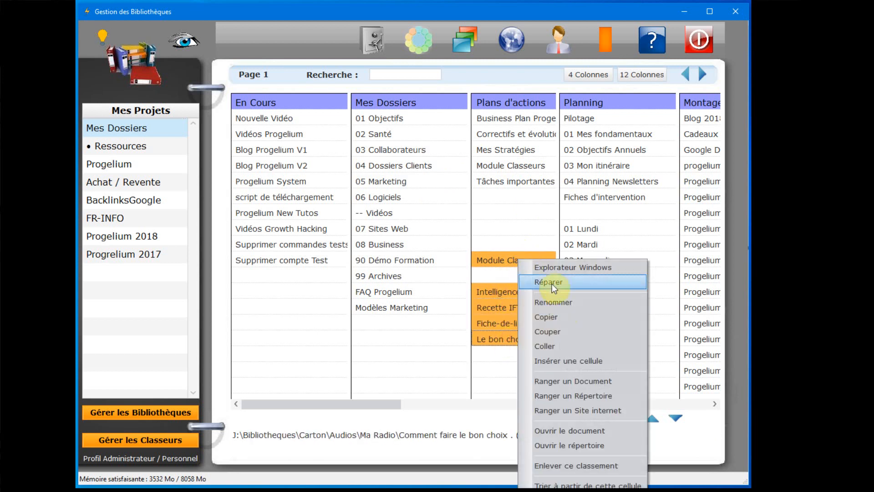
click(560, 321)
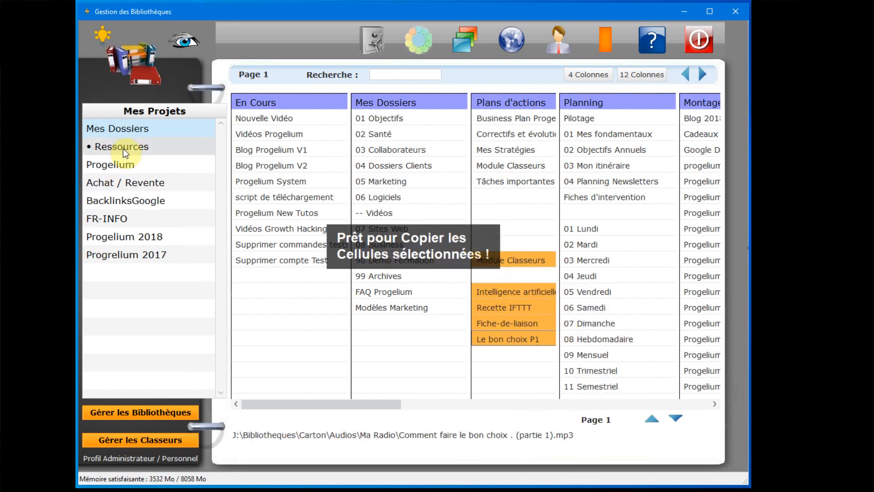
- Open the Progelium binder and paste the copied cells into Gérer le Blog, starting at the third cell below Modèle de scripts
click(122, 169)
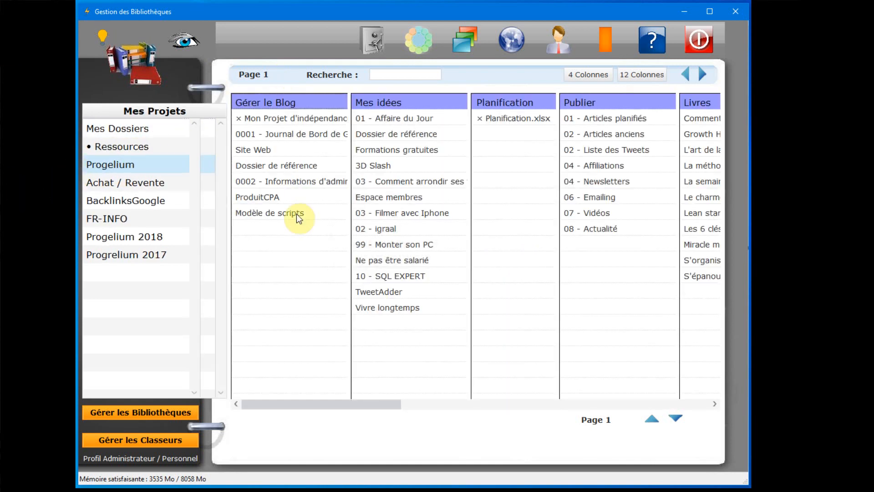
click(258, 268)
right_click(266, 259)
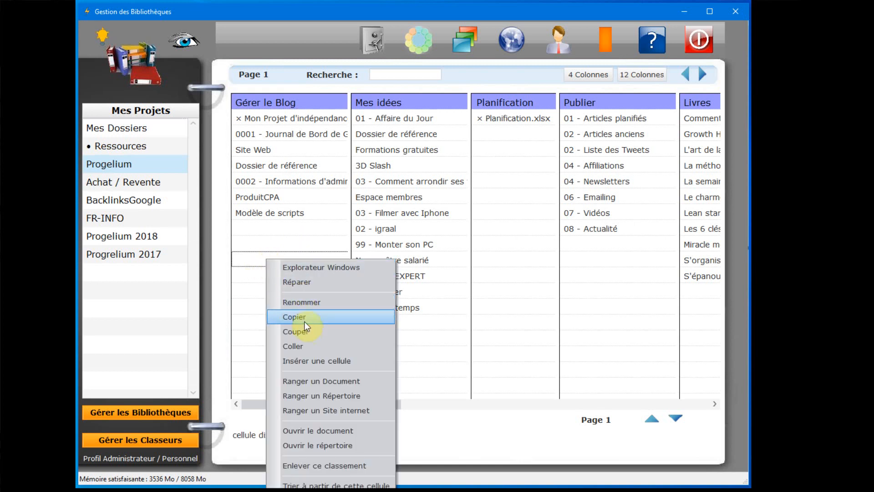
click(306, 346)
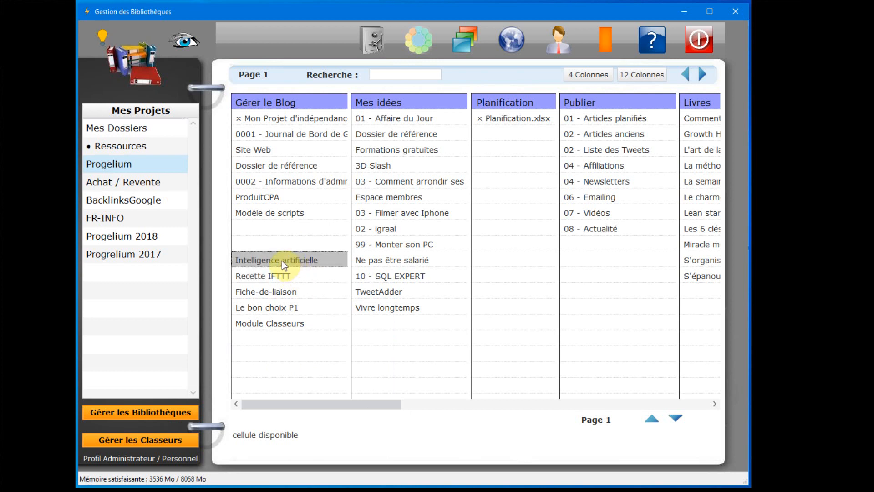
- Remove the five filings from Intelligence artificielle to Module Classeurs together from the Gérer le Blog column
drag(279, 261, 280, 321)
right_click(281, 321)
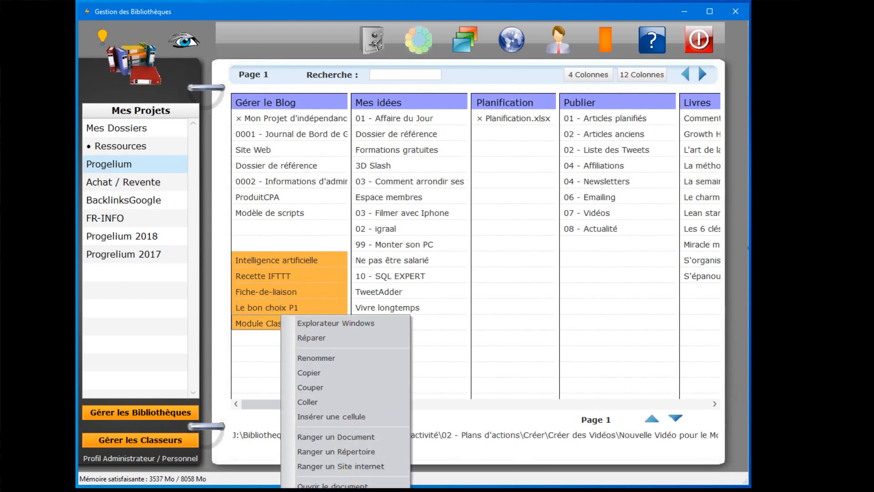
click(337, 488)
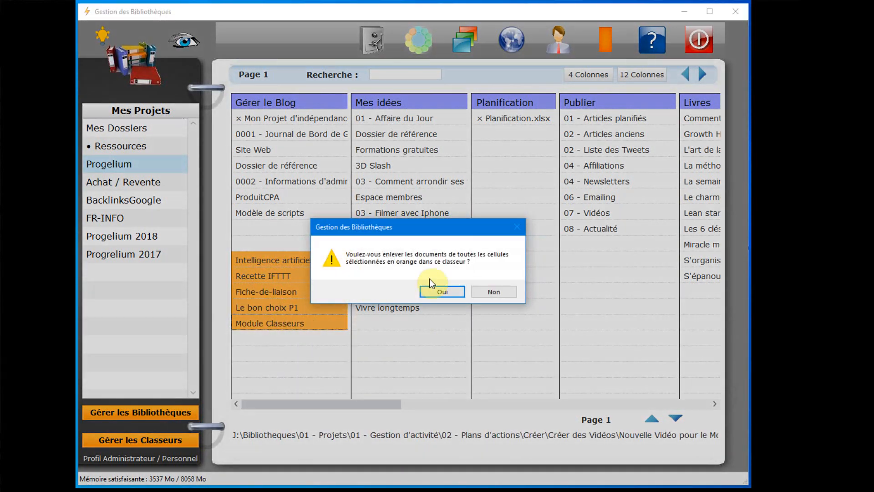
click(451, 292)
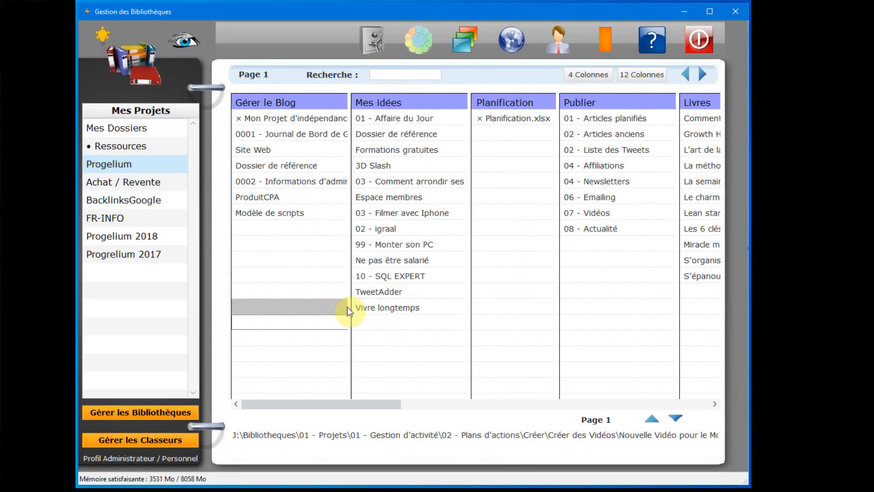
- In the Mes Dossiers binder, move the lower Module Classeurs cell by cut and paste to the third cell below Modèles Marketing
click(138, 131)
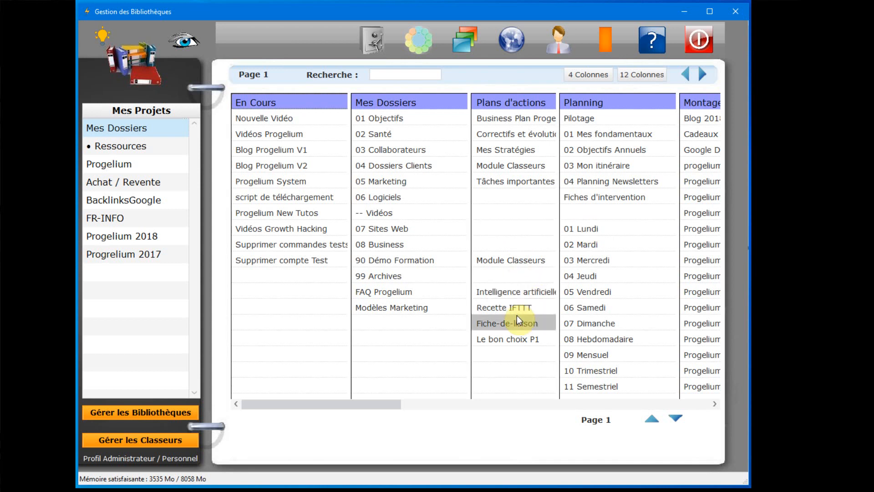
click(513, 260)
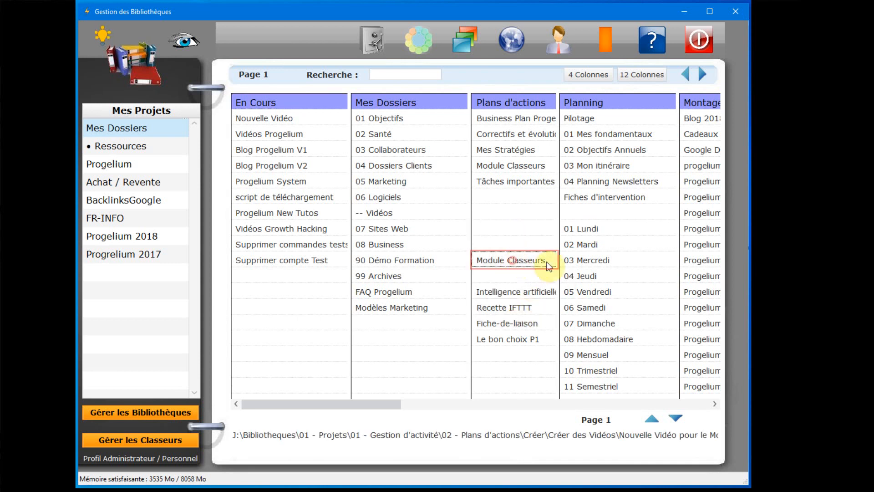
right_click(521, 263)
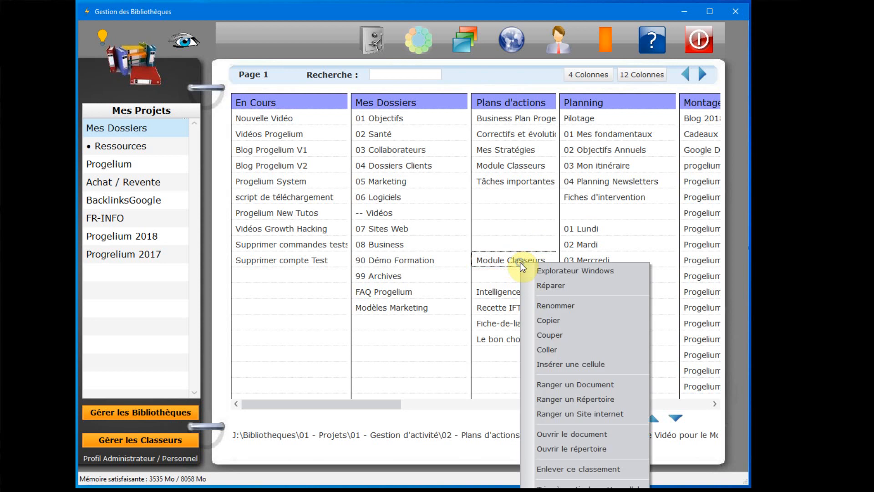
click(557, 334)
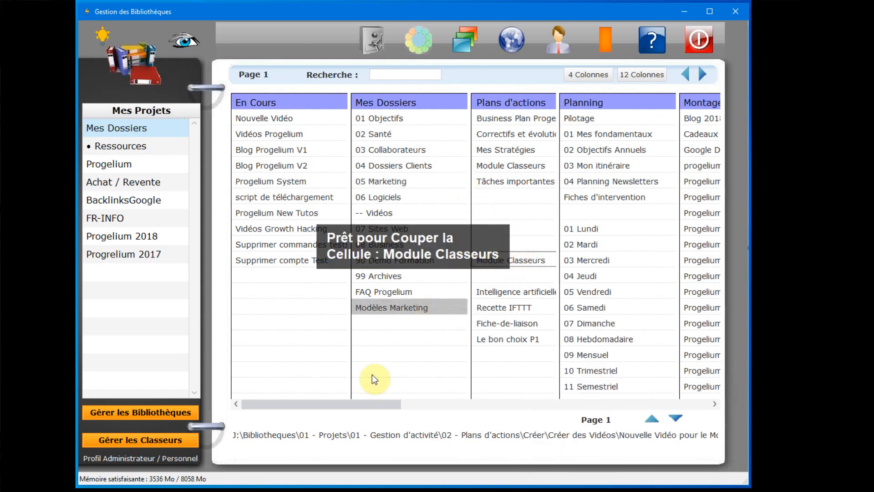
click(403, 356)
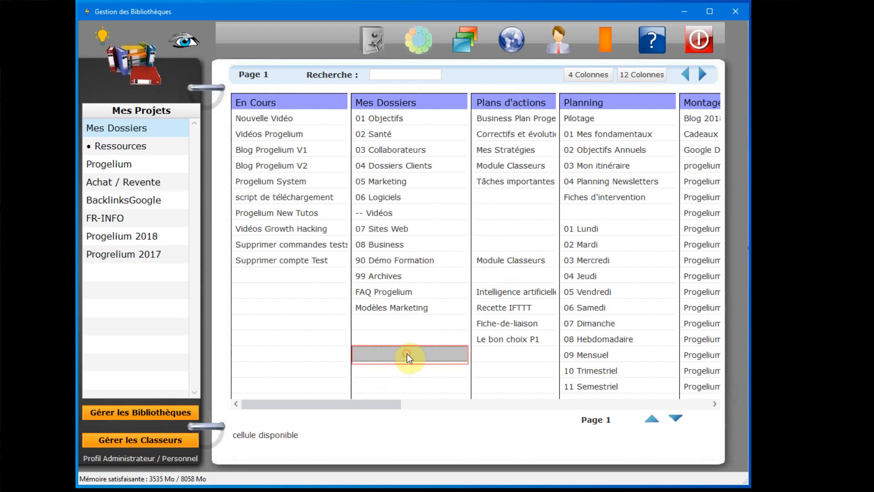
right_click(407, 353)
click(438, 403)
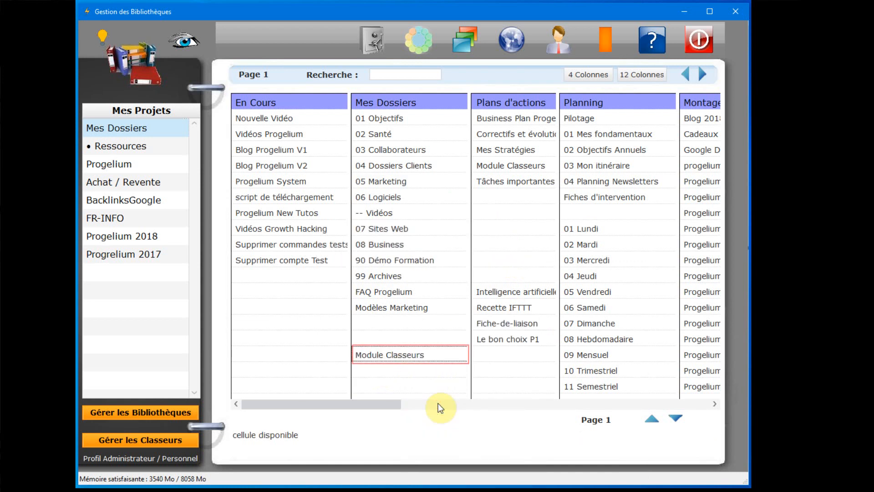
- Cut Module Classeurs in the Mes Dossiers column together with Intelligence artificielle, Recette IFTTT, Fiche-de-liaison and Le bon choix P1 in Plans d'actions
click(414, 355)
drag(512, 296, 505, 337)
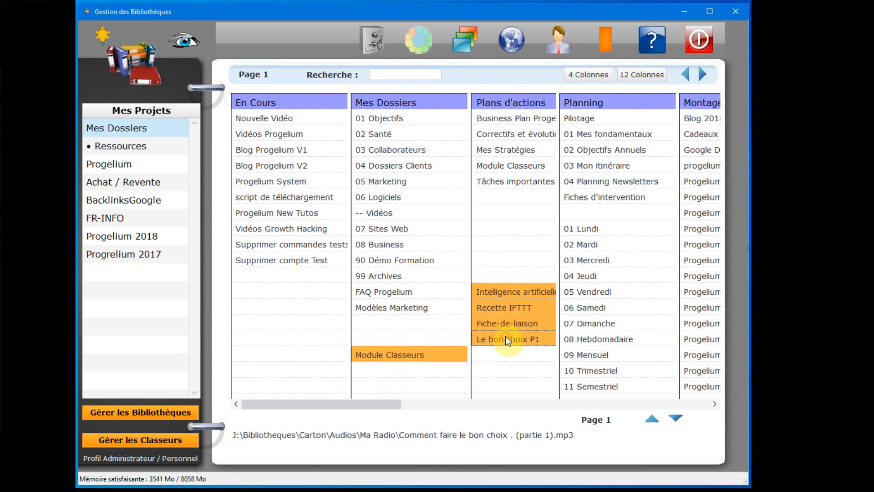
right_click(507, 302)
click(548, 376)
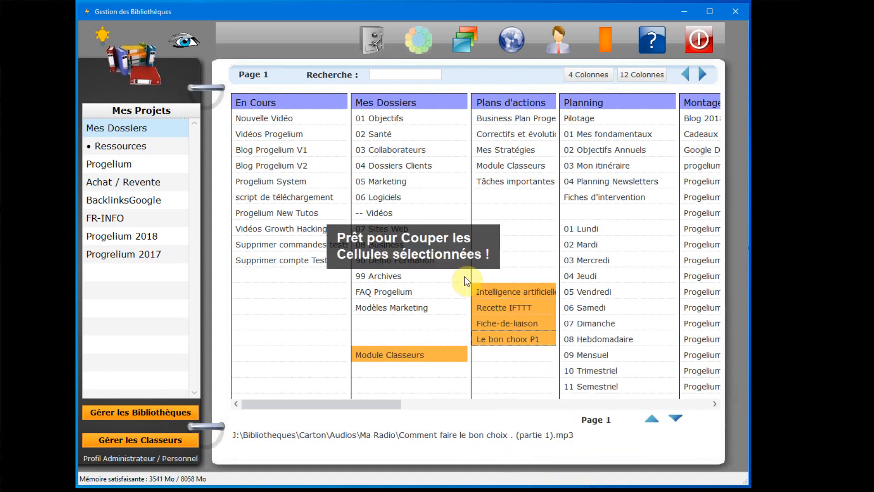
- Paste the five cut cells into the Onglet 6 column, starting at its first cell
click(704, 75)
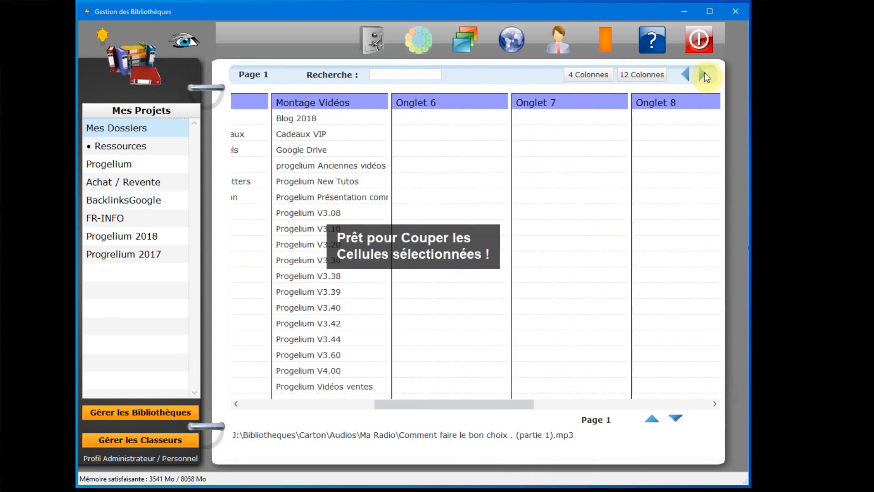
click(464, 102)
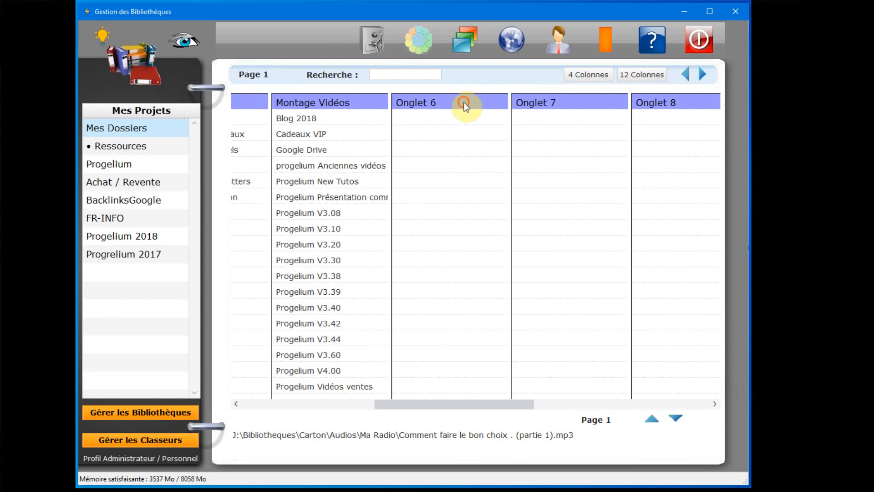
right_click(459, 101)
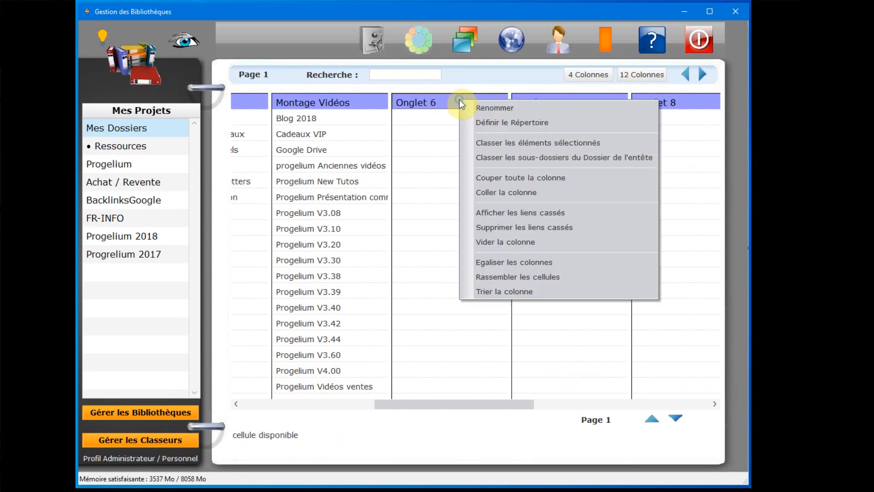
click(439, 112)
click(433, 118)
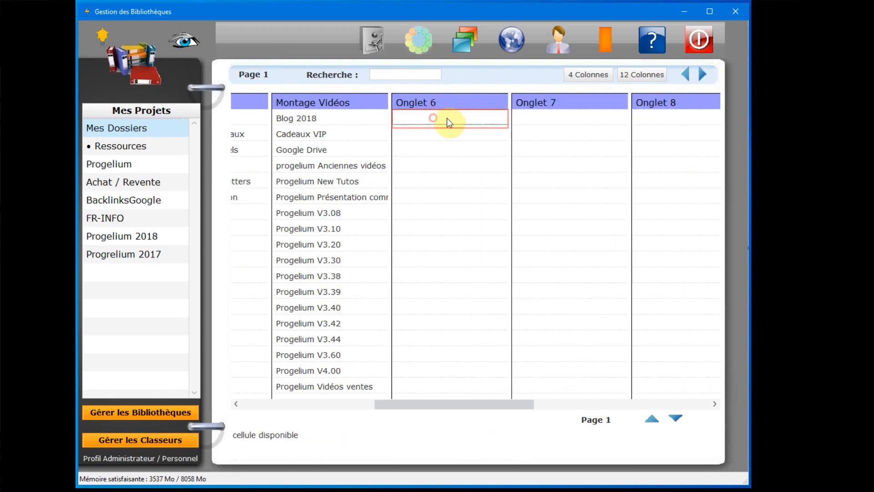
right_click(443, 119)
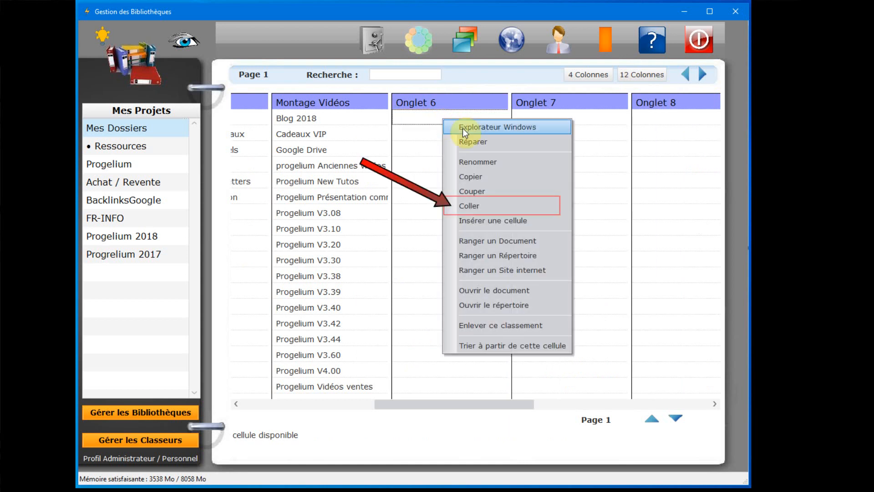
click(494, 206)
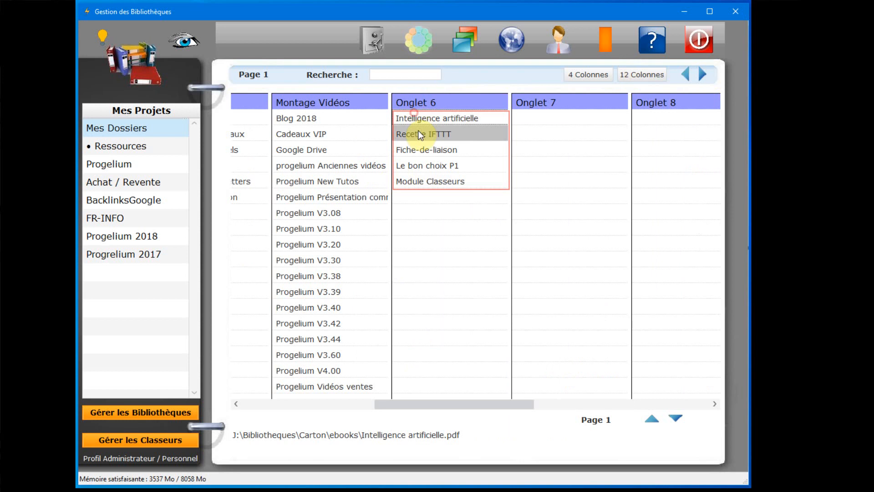
click(419, 162)
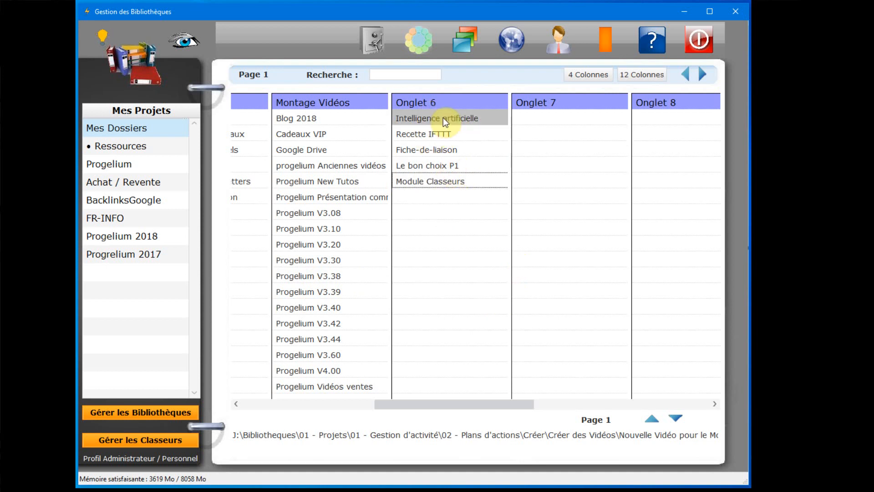
click(434, 251)
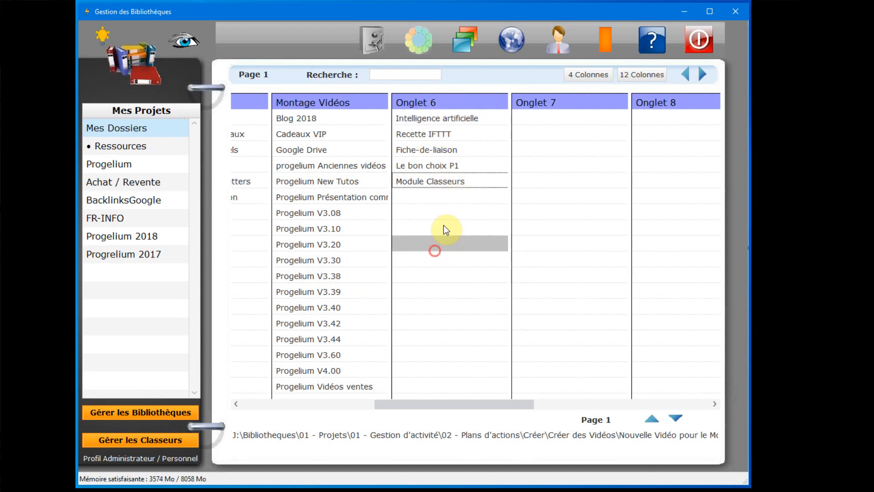
- Cut the entire Onglet 6 column and paste it over the Onglet 7 column
right_click(450, 104)
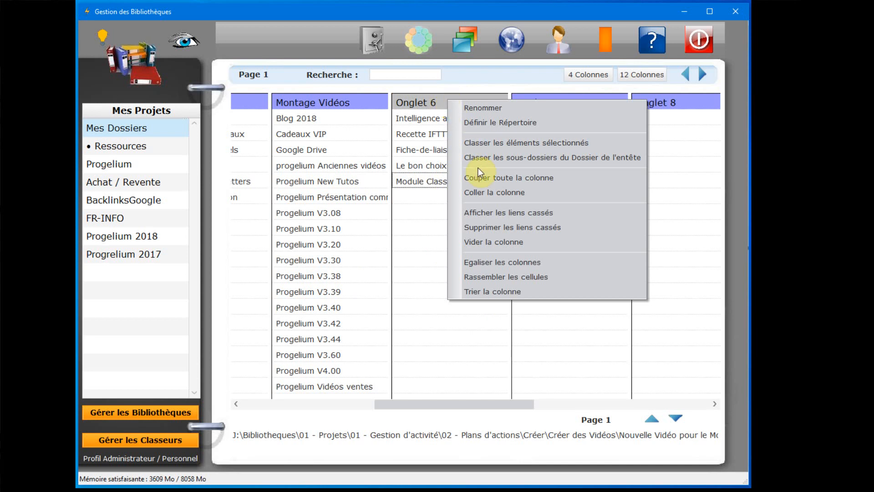
click(561, 182)
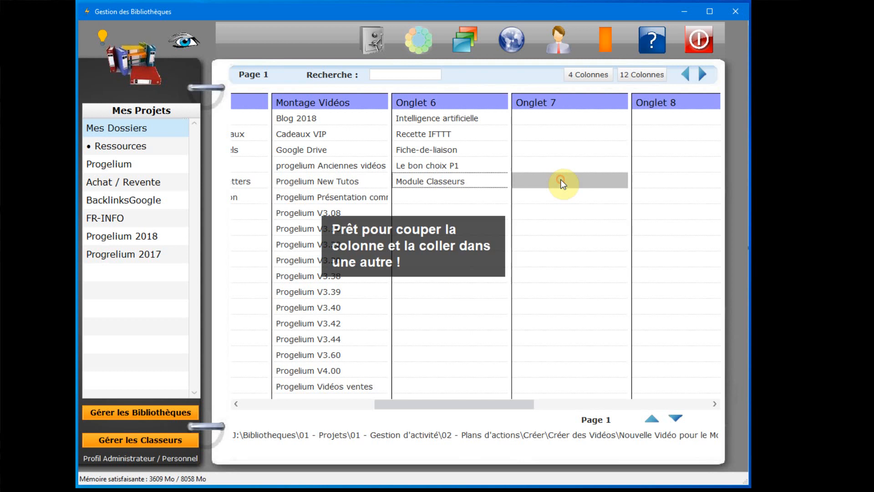
right_click(582, 104)
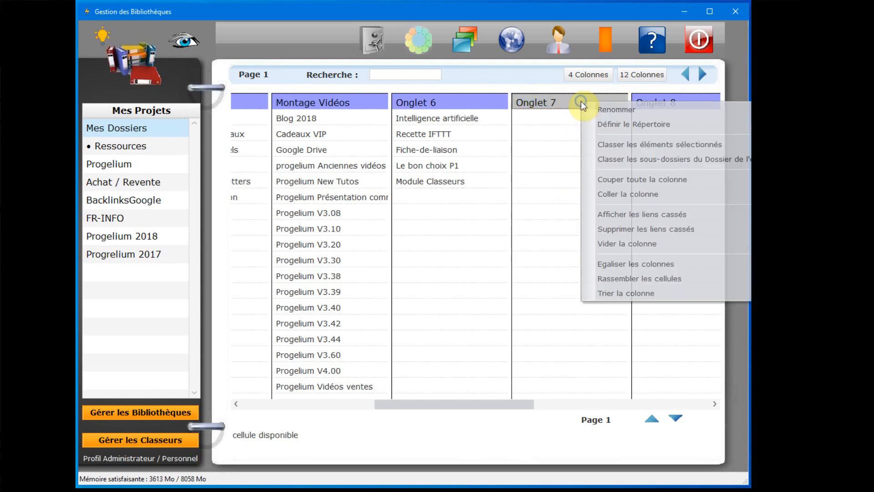
click(650, 198)
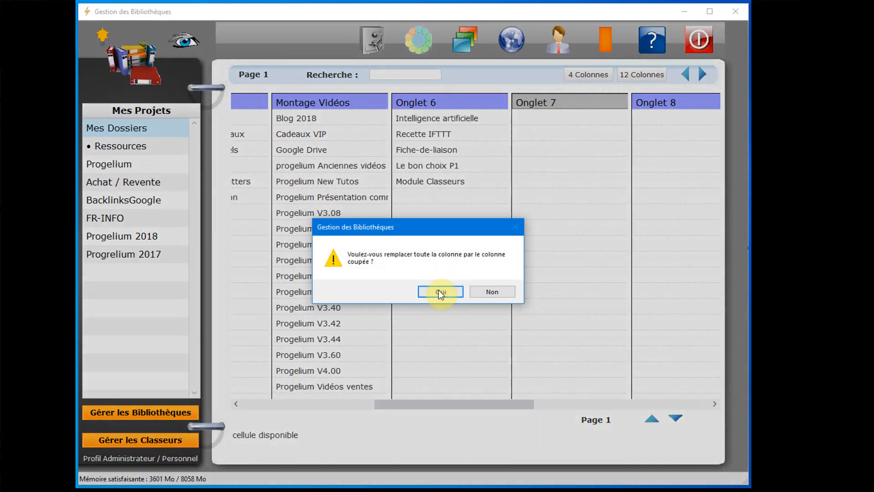
click(440, 292)
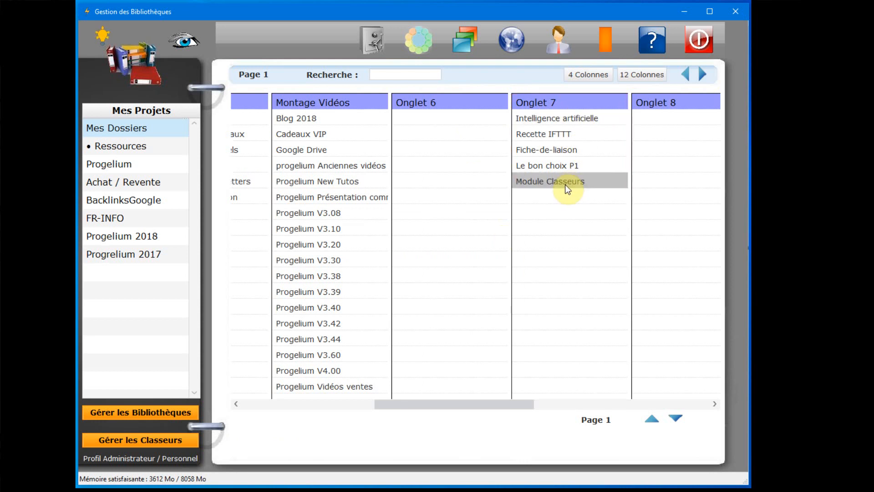
- Empty the Onglet 7 column of all its filings
right_click(571, 104)
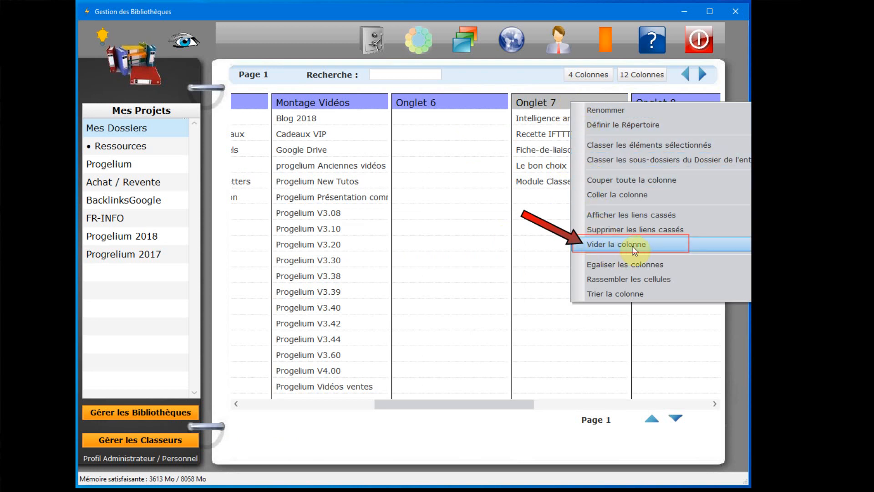
click(682, 250)
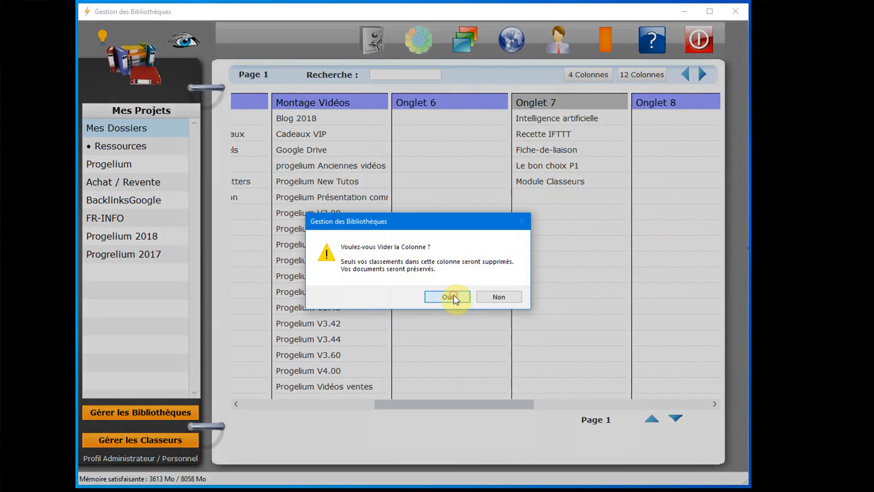
click(453, 294)
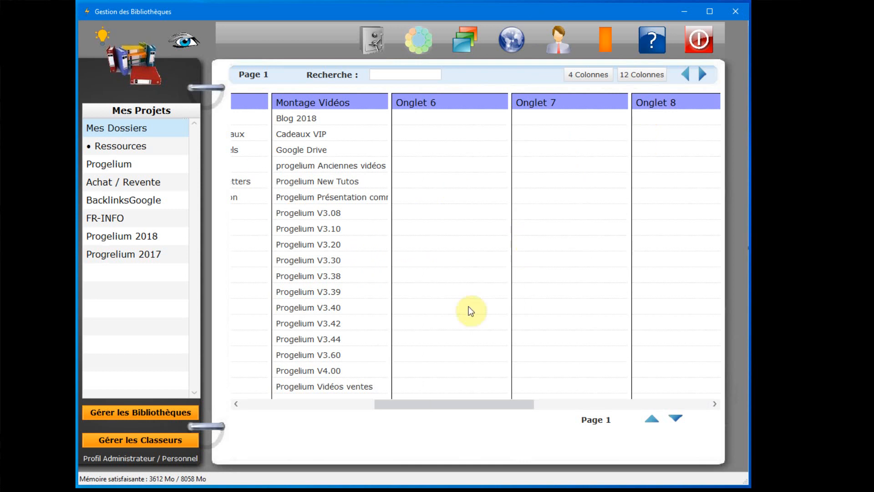
- Insert an empty cell in the Plans d'actions column between Correctifs et évolutions and Mes Stratégies
drag(438, 403, 302, 404)
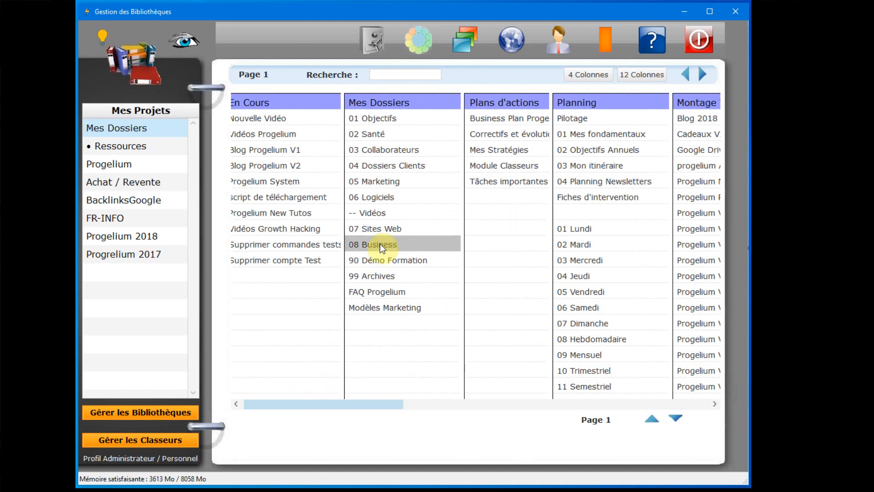
click(491, 150)
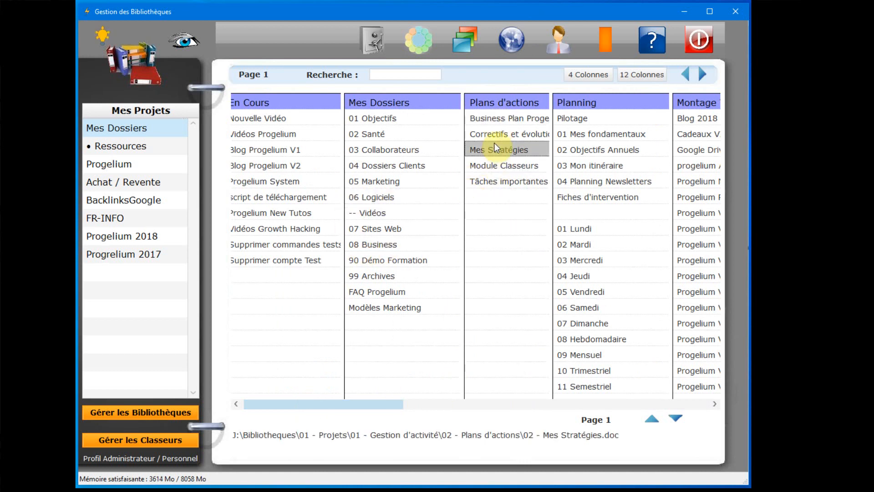
click(491, 135)
click(494, 149)
right_click(500, 150)
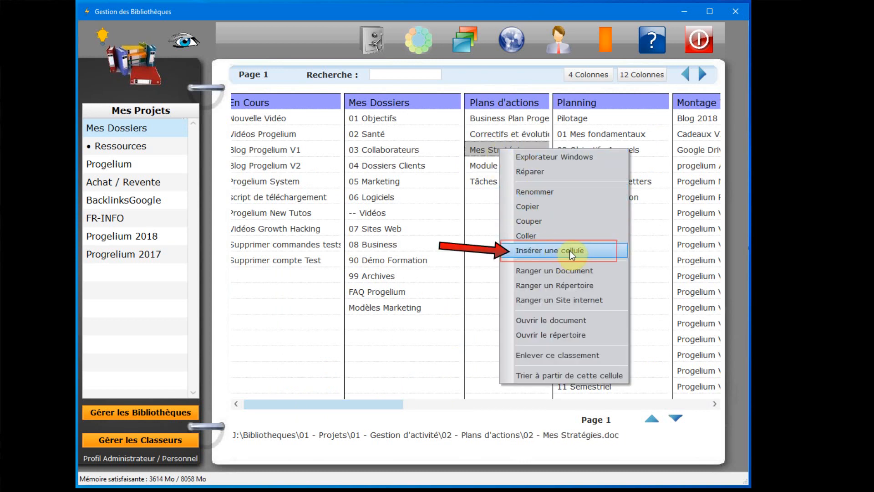
click(590, 251)
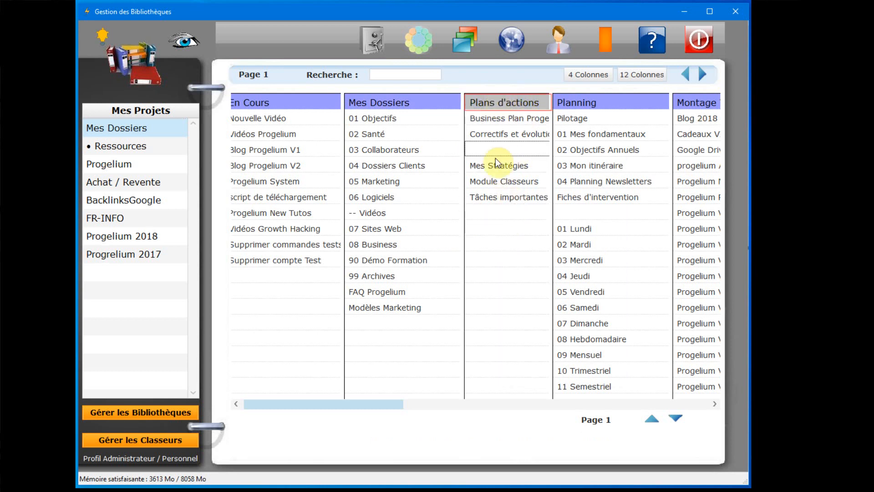
- Gather the cells of the Plans d'actions column together to close the gap above Mes Stratégies
click(514, 94)
right_click(514, 102)
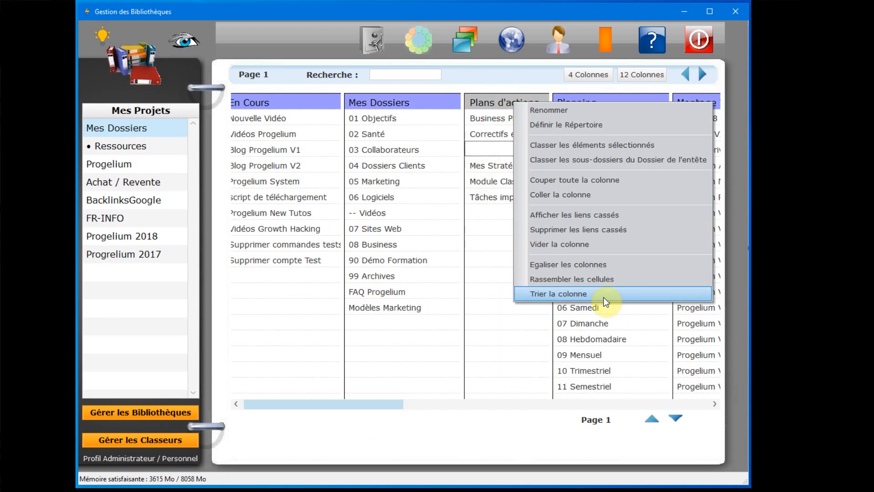
click(626, 283)
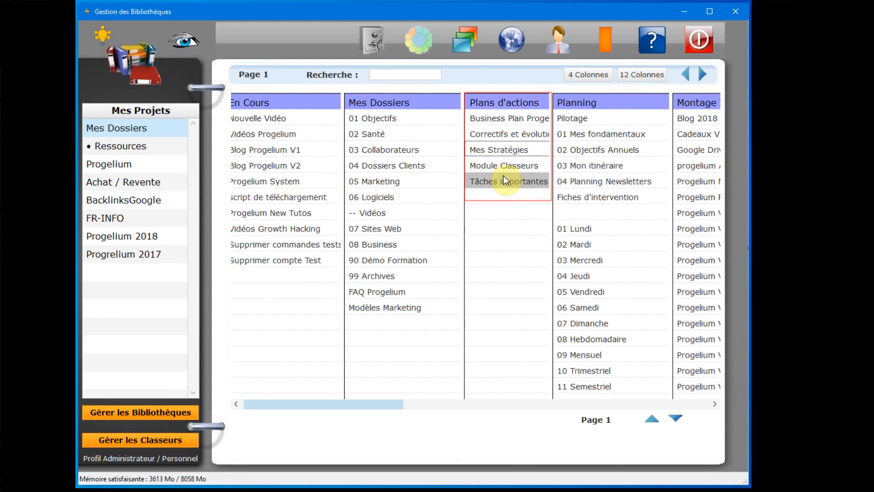
click(503, 176)
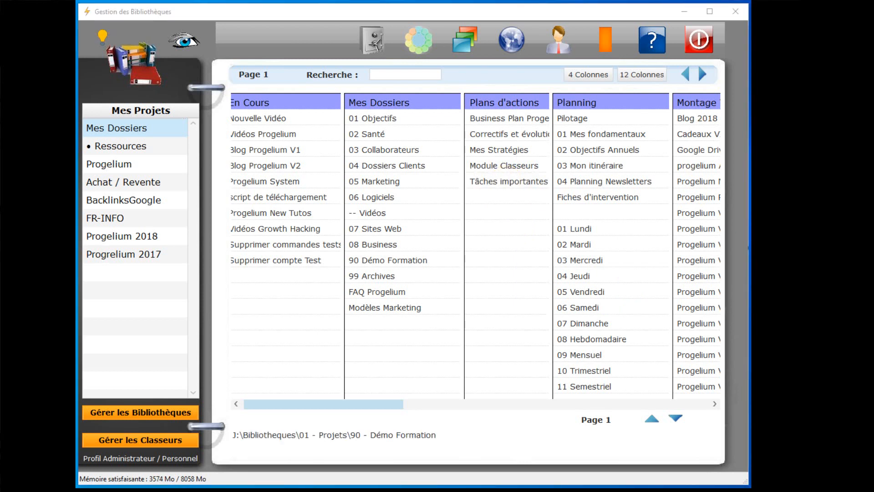
- Select Supprimer compte Test, Vidéos Growth Hacking and script de téléchargement together with 05 Marketing, 03 Collaborateurs, 90 Démo Formation and FAQ Progelium
click(267, 262)
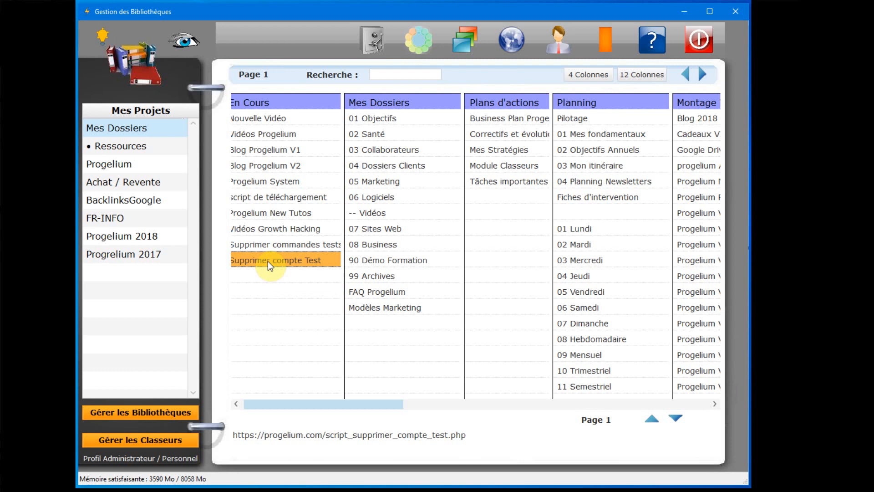
ctrl+click(272, 230)
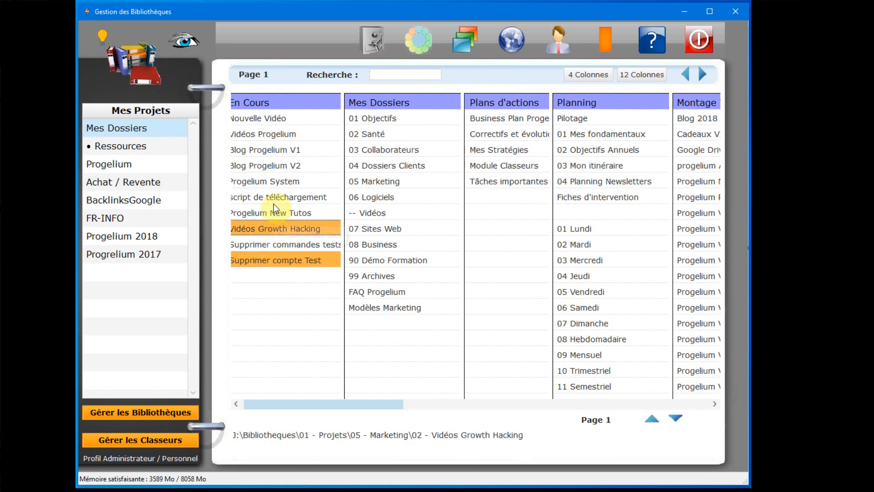
ctrl+click(270, 195)
click(378, 181)
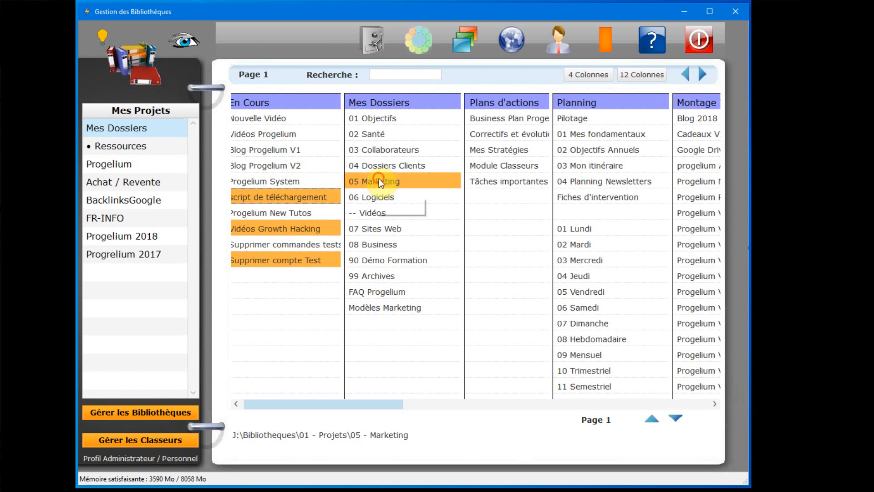
ctrl+click(386, 152)
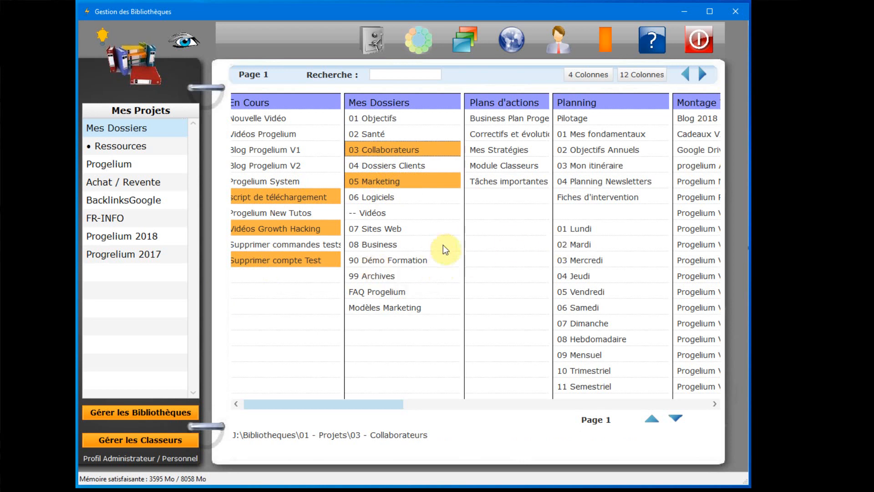
ctrl+click(411, 260)
ctrl+click(408, 291)
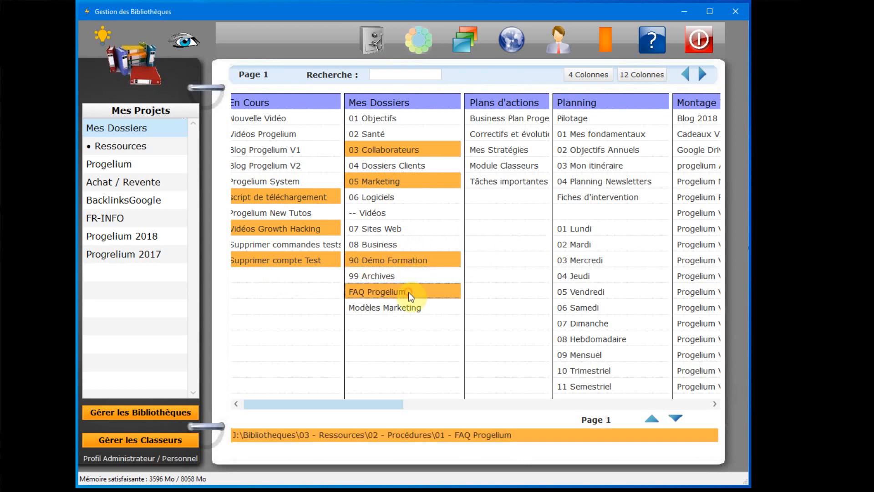
- Check the access paths of Modèles Marketing, 06 Logiciels, 04 Dossiers Clients and 03 Collaborateurs in the Mes Dossiers column, ending on 06 Logiciels
ctrl+click(428, 307)
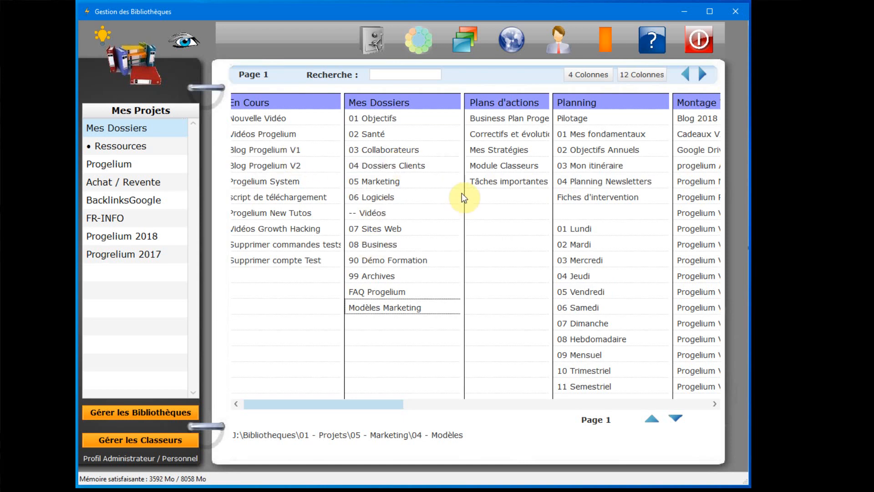
click(384, 195)
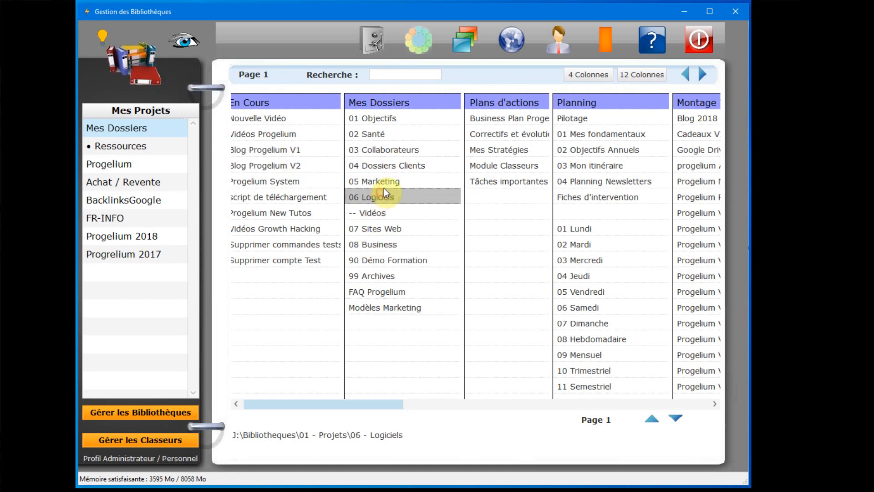
click(386, 165)
click(389, 151)
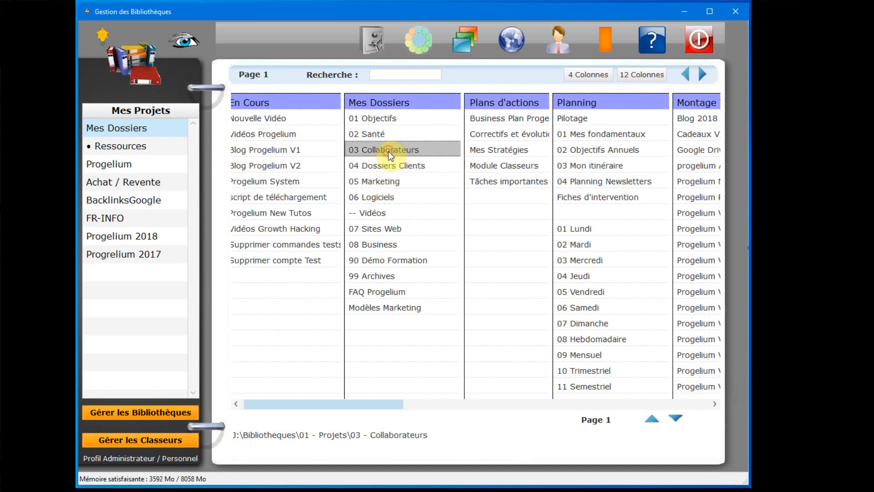
click(379, 197)
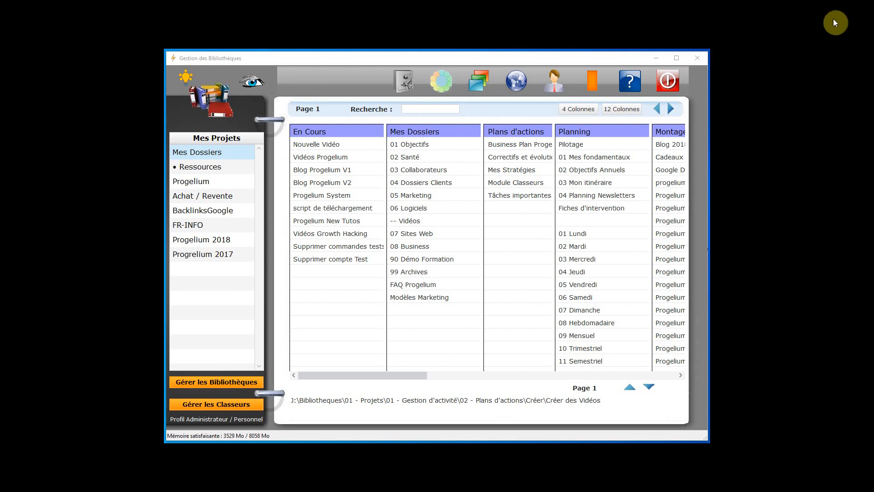
- Search the project for "strate" and locate the Mes Stratégies result in its column
click(424, 110)
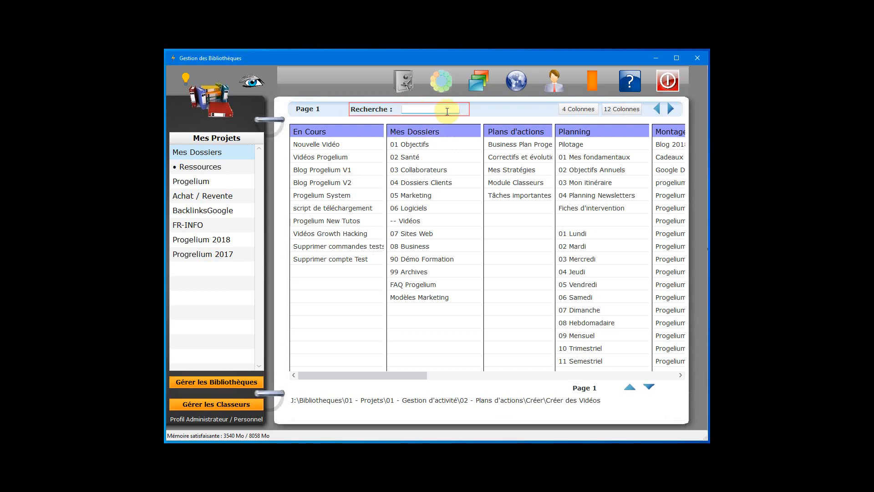
text(strate)
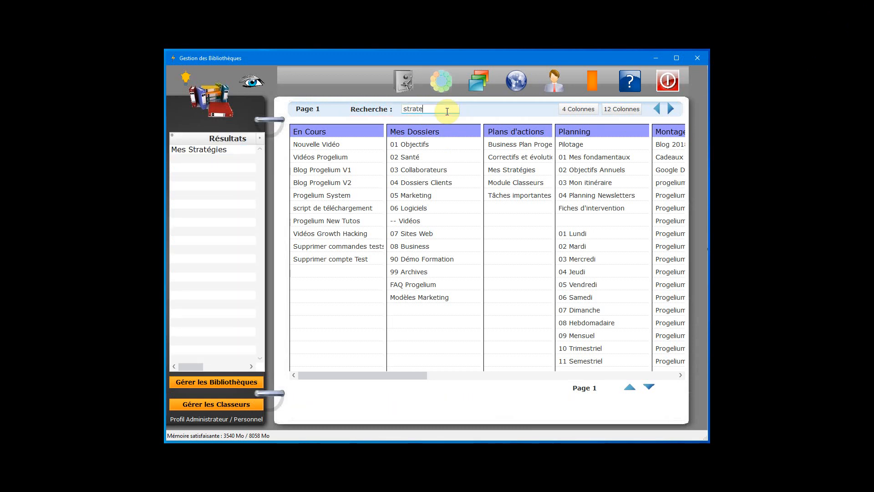
drag(423, 109, 400, 108)
click(423, 109)
click(430, 110)
click(191, 152)
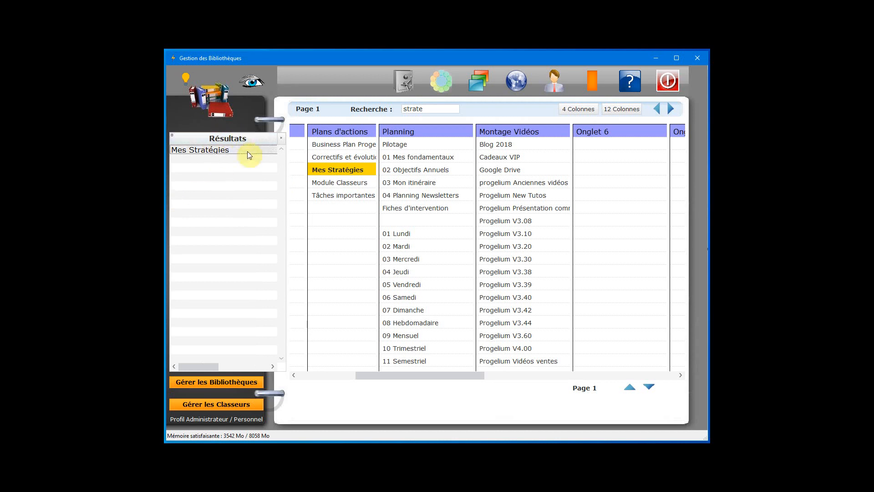
- Enlarge the search results to show the Chemin d'accès column and adjust the divider beside the Résultats column
right_click(214, 179)
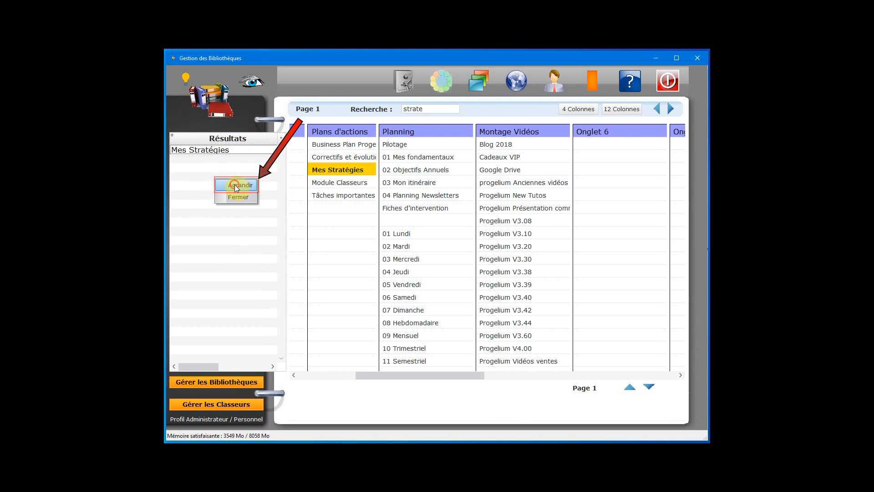
click(234, 185)
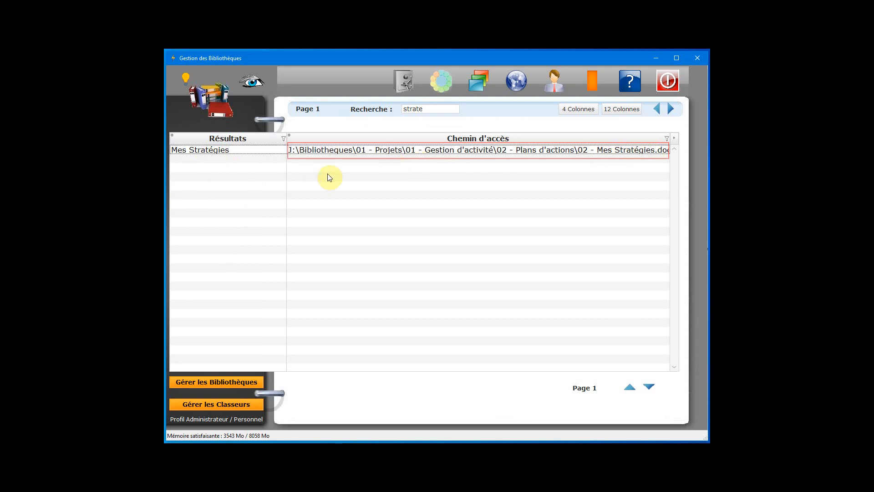
mouse_move(287, 176)
mouse_down()
mouse_move(361, 178)
mouse_move(277, 178)
mouse_move(286, 175)
mouse_up()
click(207, 153)
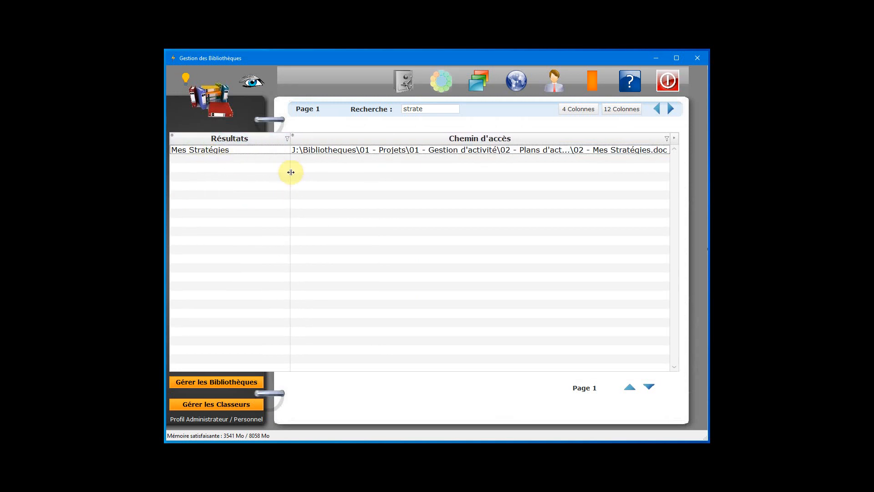
mouse_move(289, 169)
mouse_down()
mouse_move(379, 172)
mouse_move(289, 176)
mouse_up()
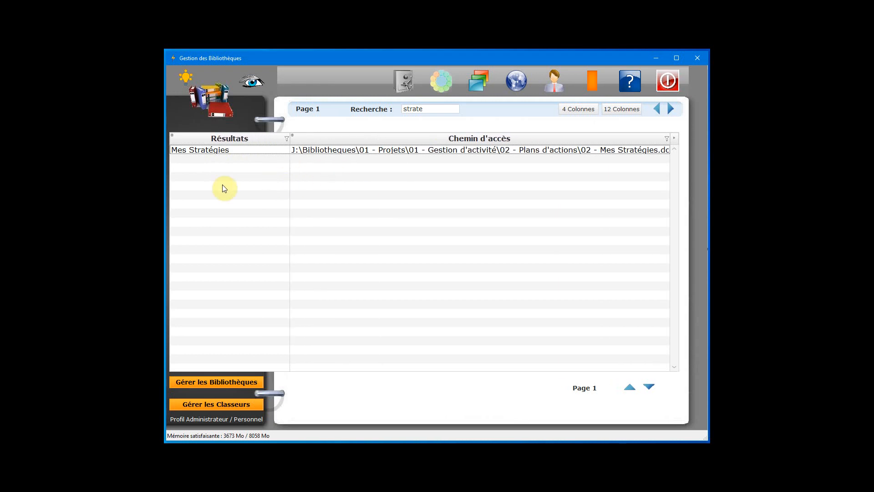
- Close the search results and place the cursor in the empty Recherche field
right_click(242, 180)
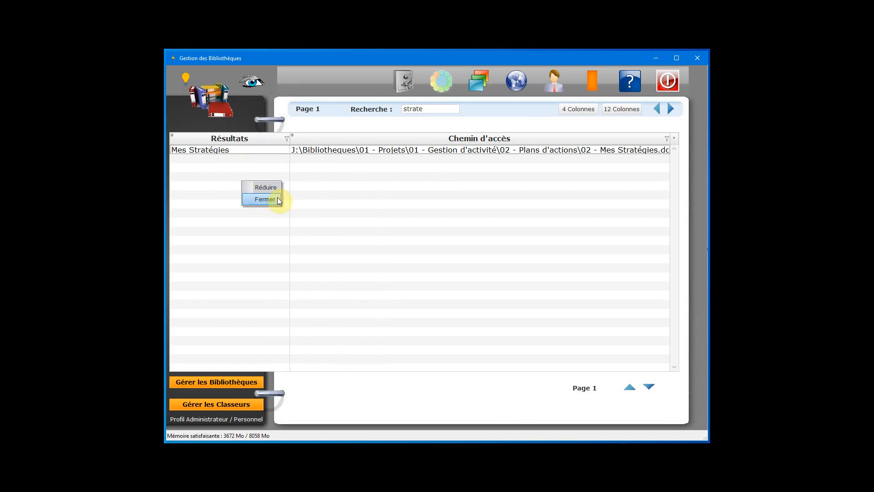
click(421, 108)
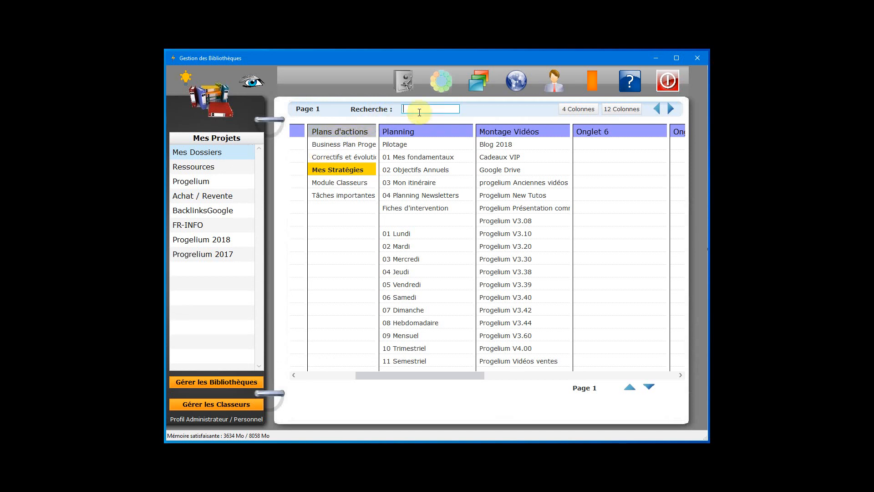
click(411, 108)
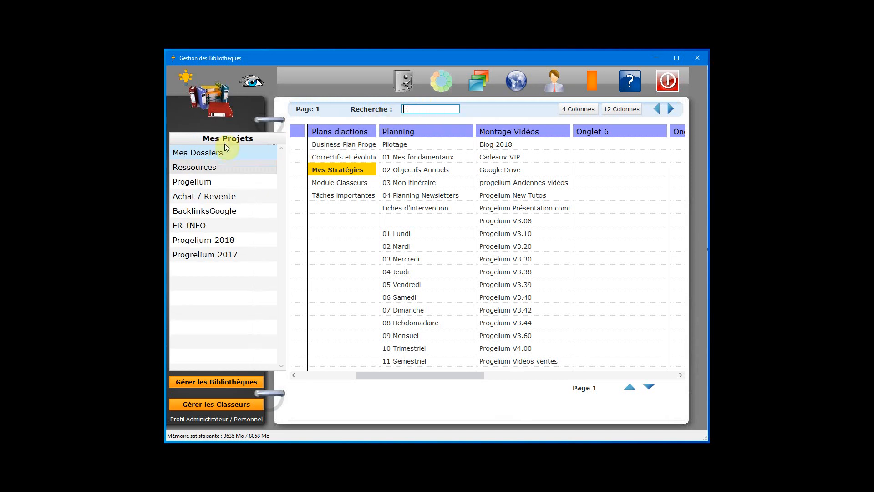
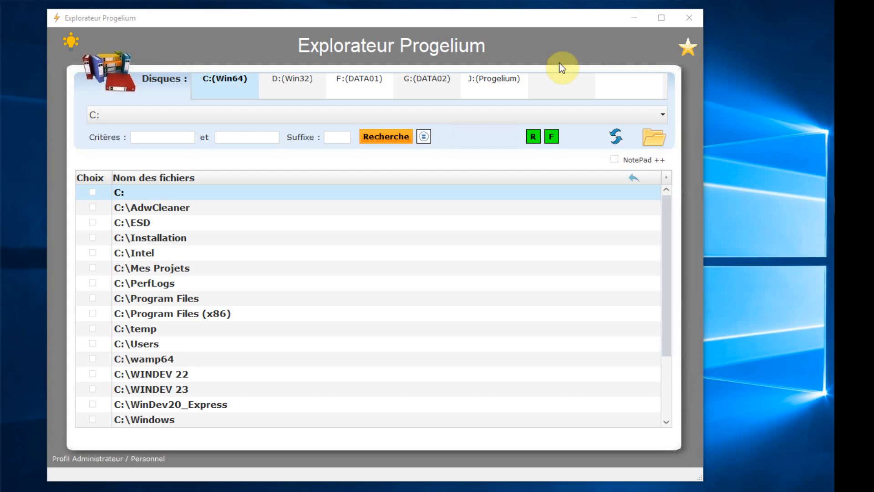
- Open Explorateur Progelium from Gestion des Bibliothèques, and close it to return to the library window
click(690, 18)
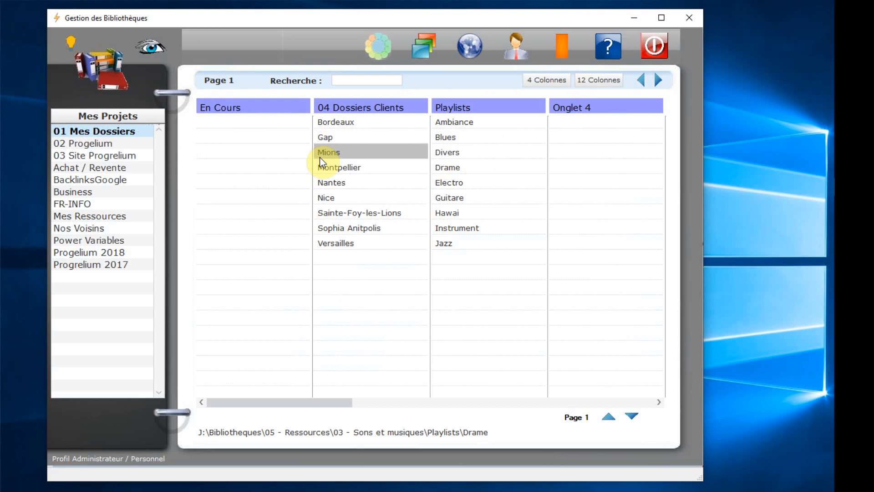
click(151, 51)
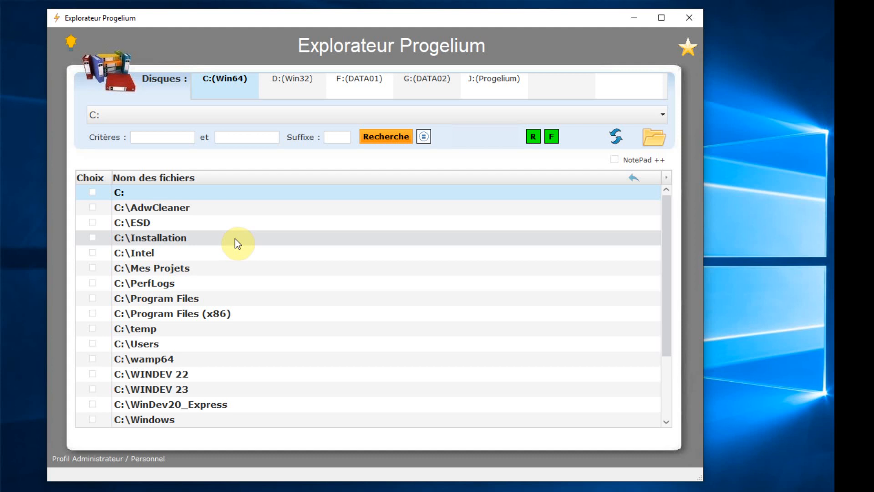
click(689, 19)
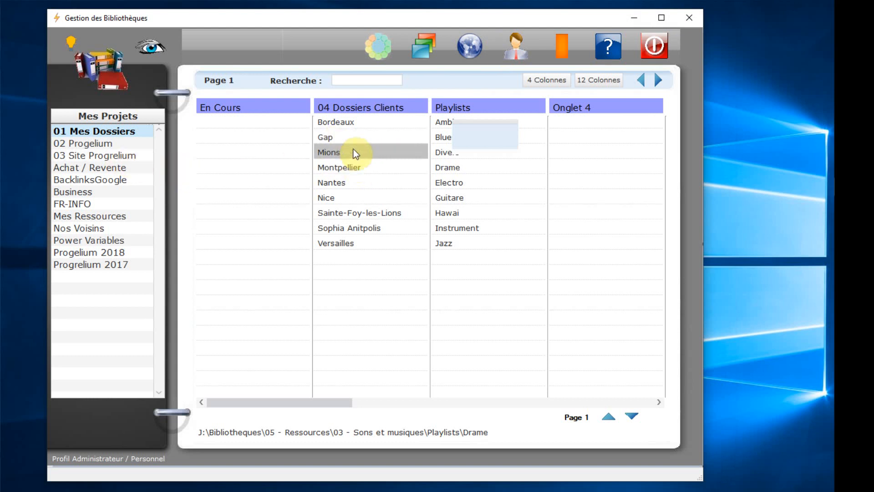
- Open the Gap entry under 04 Dossiers Clients for renaming, and leave it without entering a new name
right_click(341, 138)
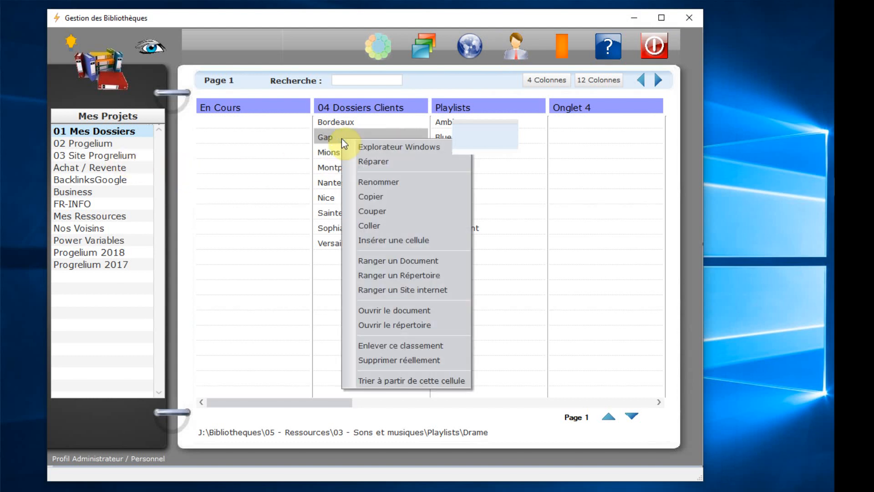
click(391, 183)
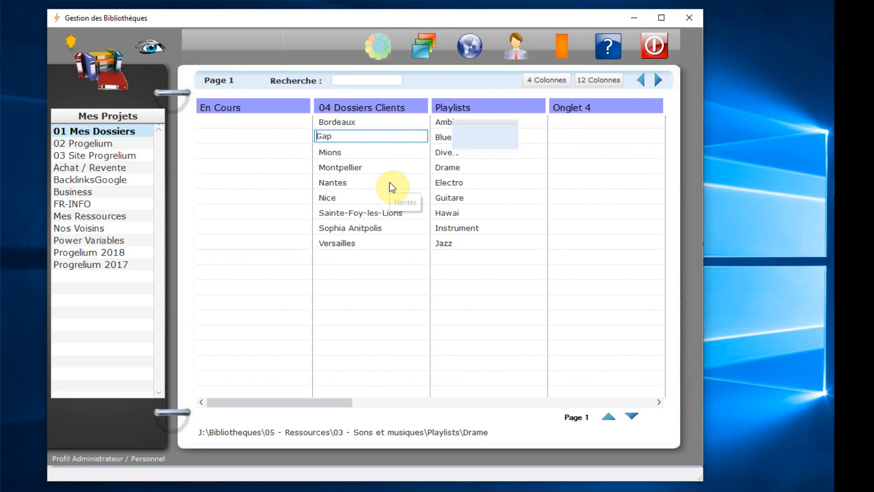
click(335, 151)
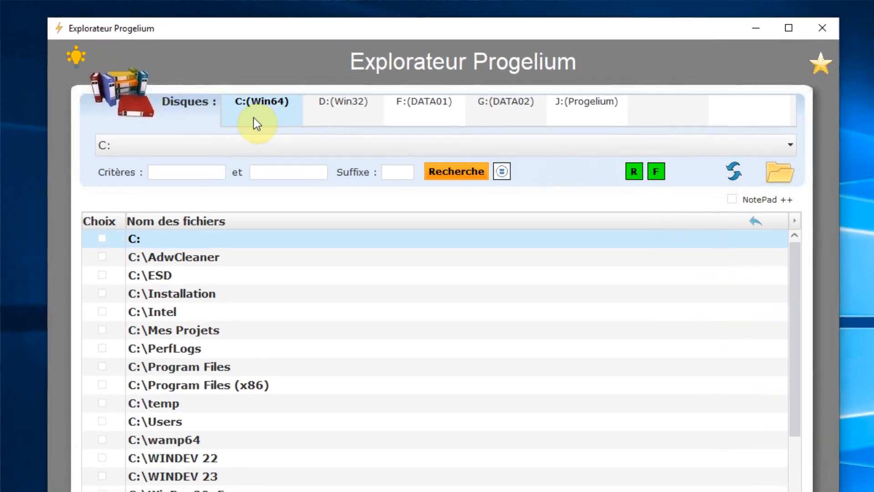
- Open the anomalies journal for disk C:(Win64) in Explorateur Progelium
click(221, 89)
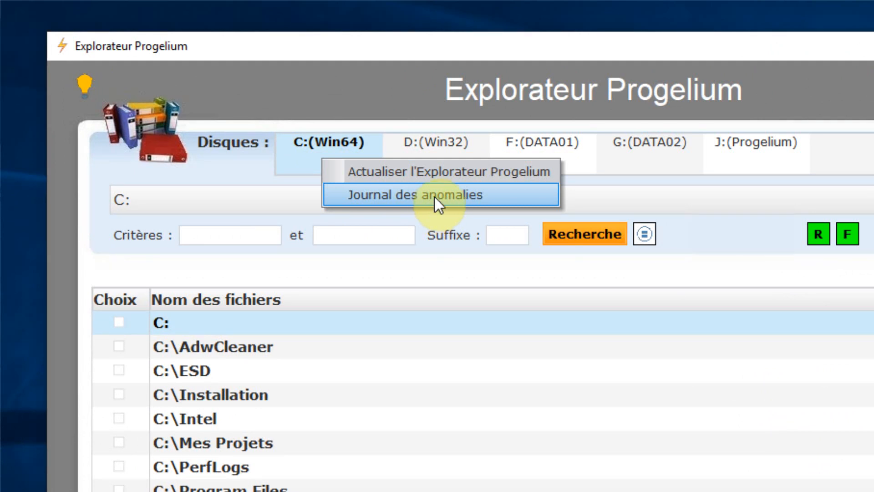
click(485, 198)
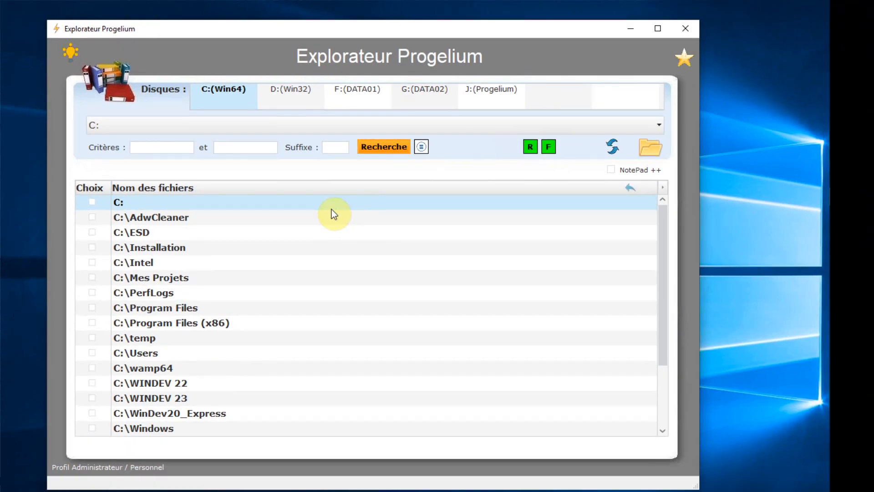
- Update Explorateur Progelium for disk C: by generating its Référentiel, then request a stop and decline it
click(224, 90)
right_click(224, 90)
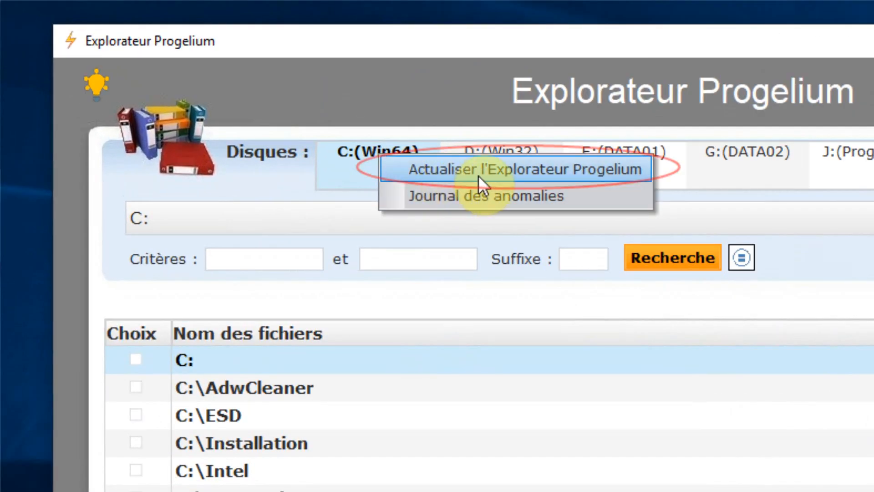
click(617, 175)
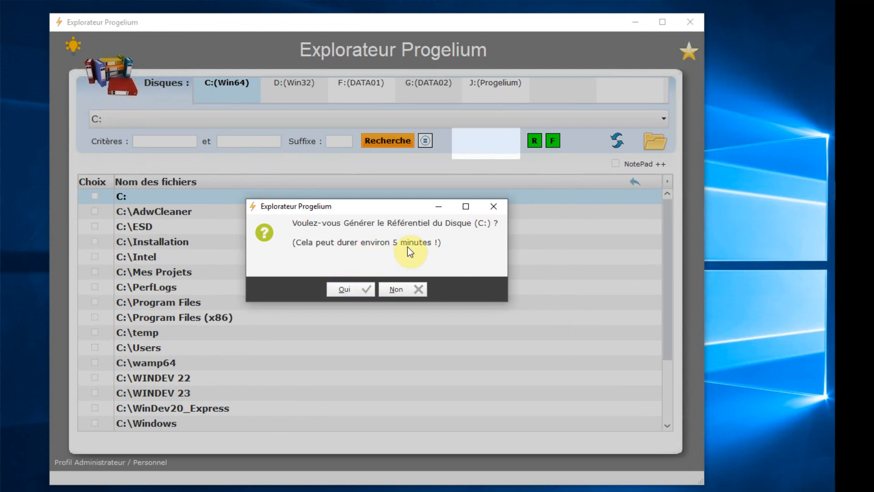
click(350, 291)
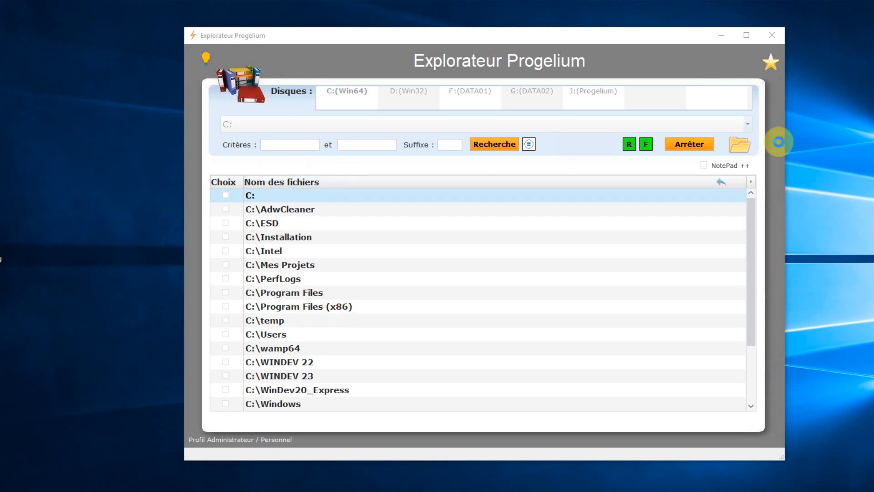
click(689, 144)
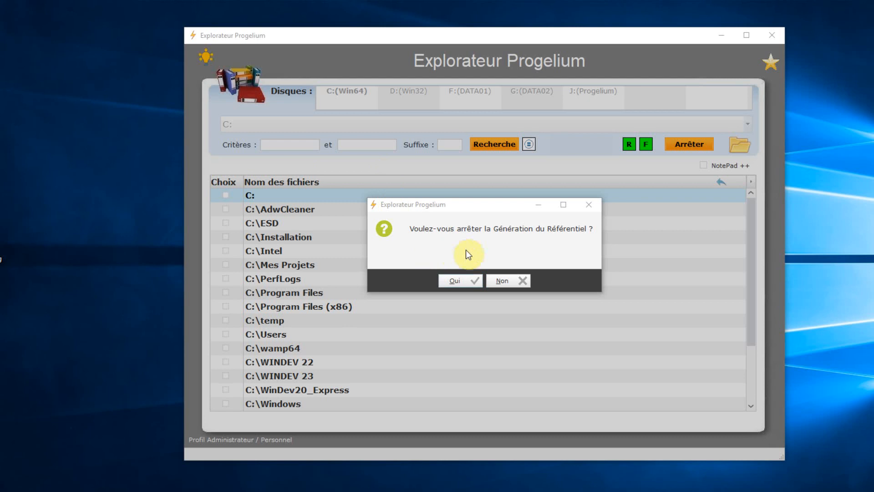
click(507, 280)
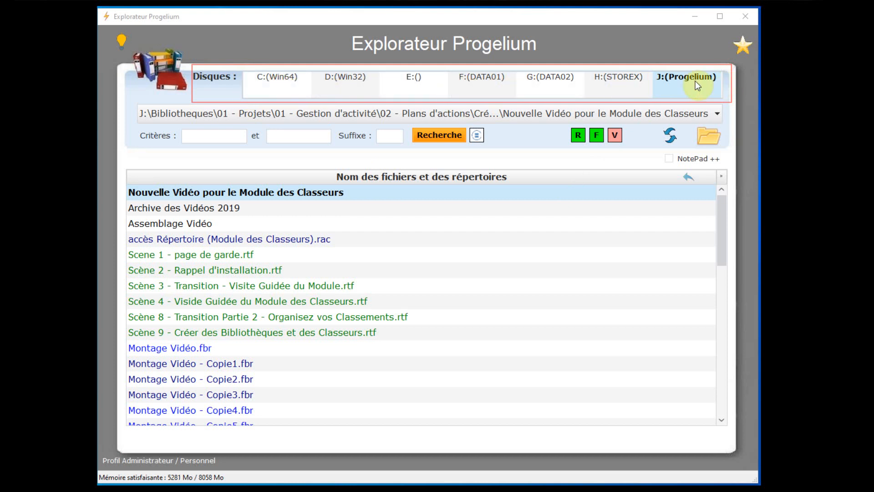
- Display the contents of disk C:(Win64), look through its folders, and switch back to disk J:(Progelium)
click(267, 86)
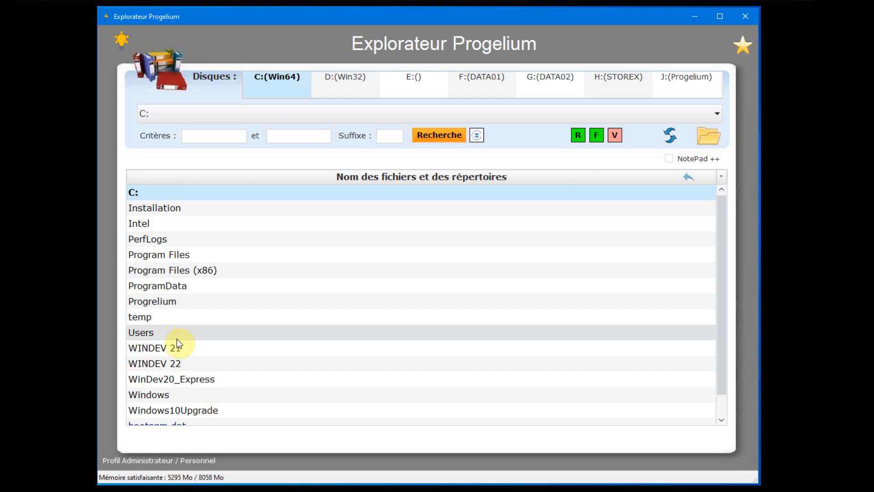
scroll(177, 342, down, 1)
scroll(193, 257, up, 1)
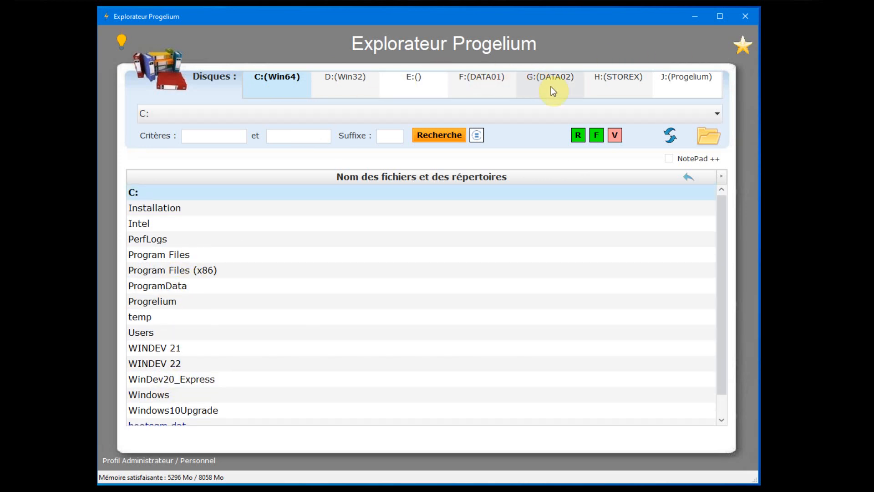
click(682, 84)
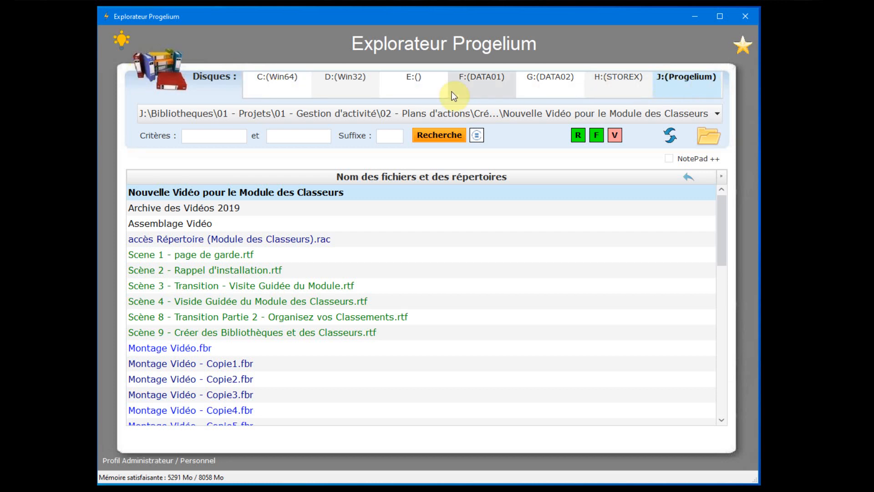
- Review the options available for disks J:(Progelium) and G:(DATA02) without choosing any of them
right_click(671, 89)
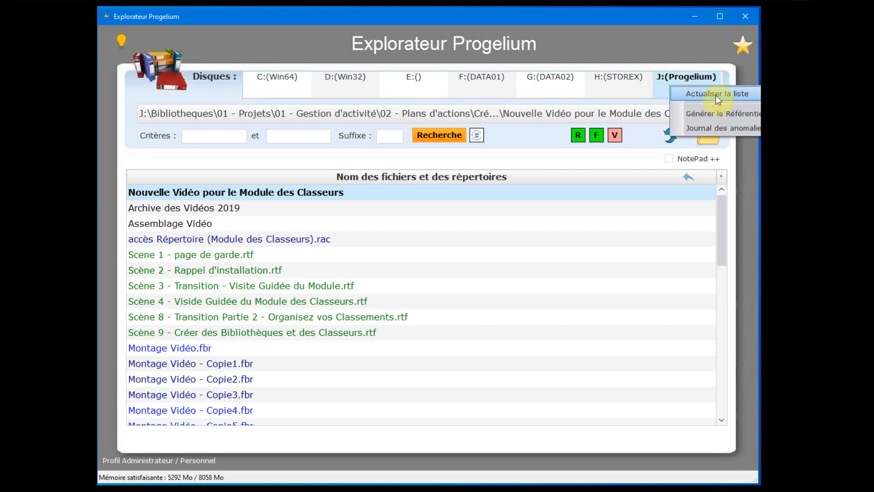
right_click(520, 88)
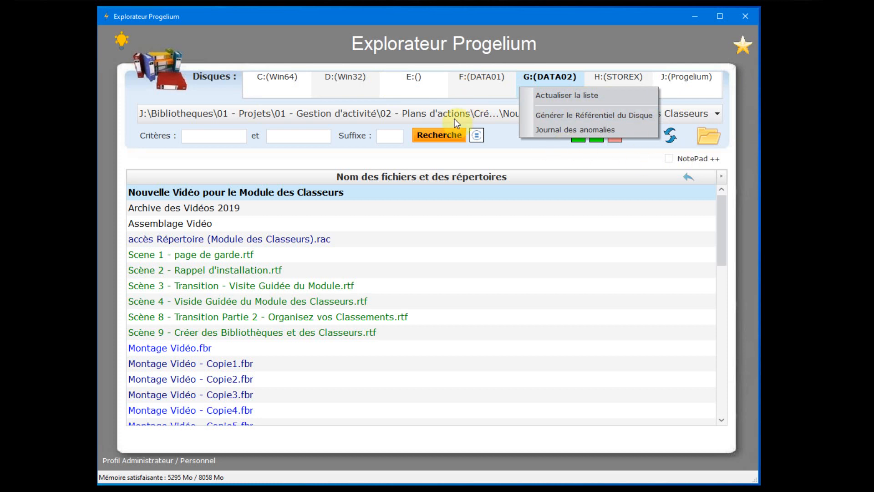
click(334, 39)
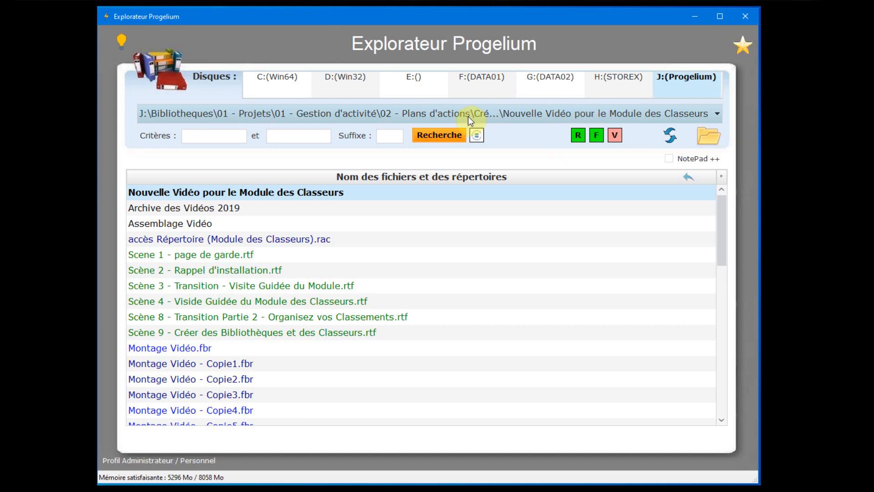
- Return to the root of disk J: and open its Backups folder by selecting it as the directory
click(716, 114)
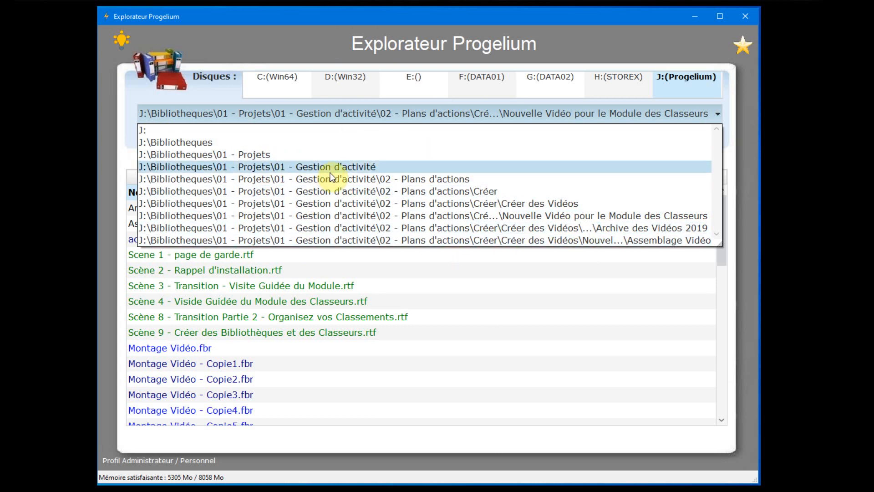
click(219, 132)
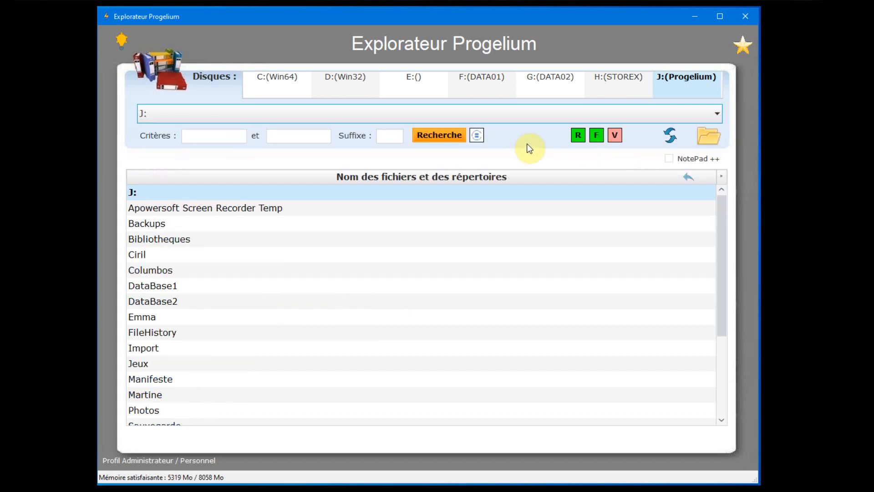
click(711, 141)
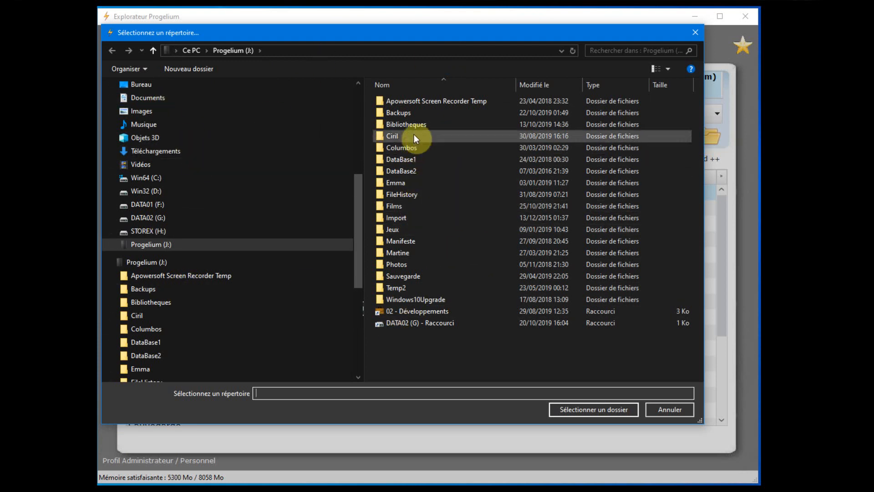
double_click(397, 113)
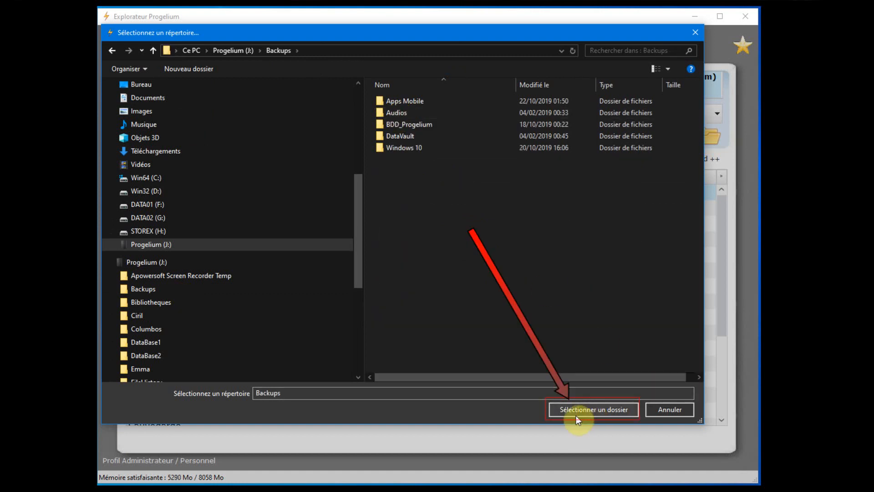
click(600, 408)
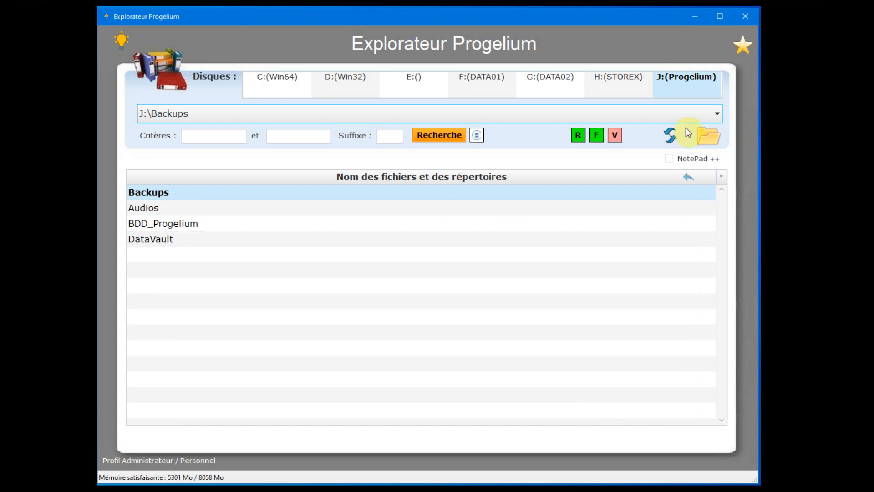
- Go back up to the root of J: and open the folder Bibliotheques\03 - Administratif
click(689, 179)
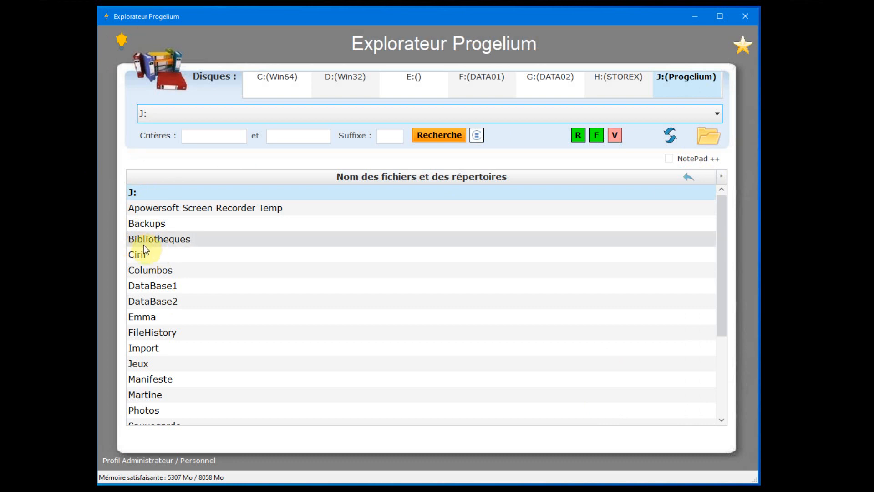
double_click(175, 242)
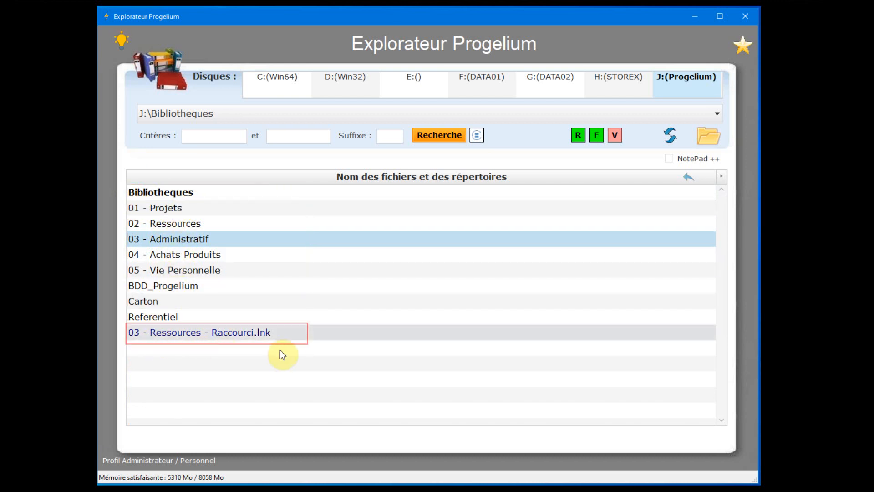
double_click(175, 240)
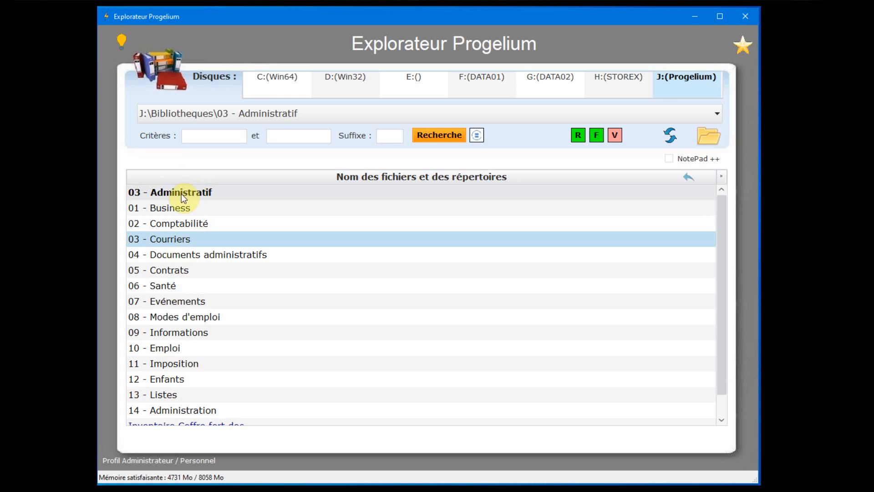
click(693, 179)
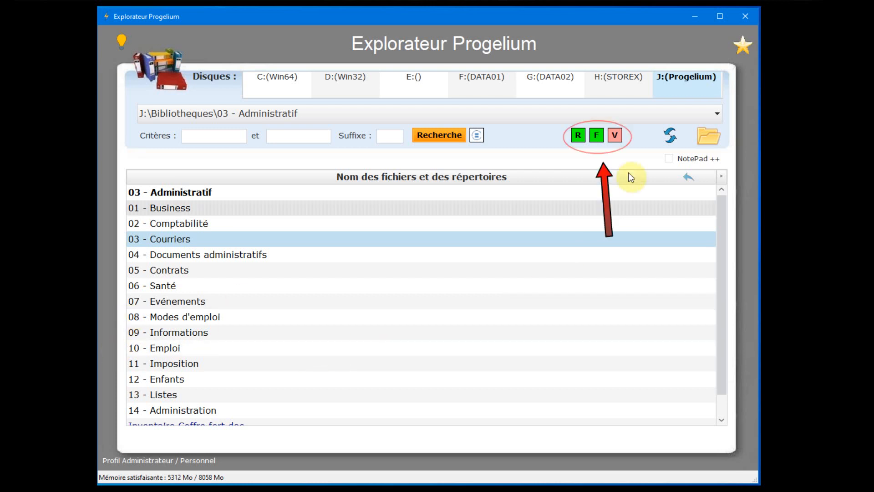
- Hide and restore the directories in the 03 - Administratif listing, and do the same for its files
click(578, 136)
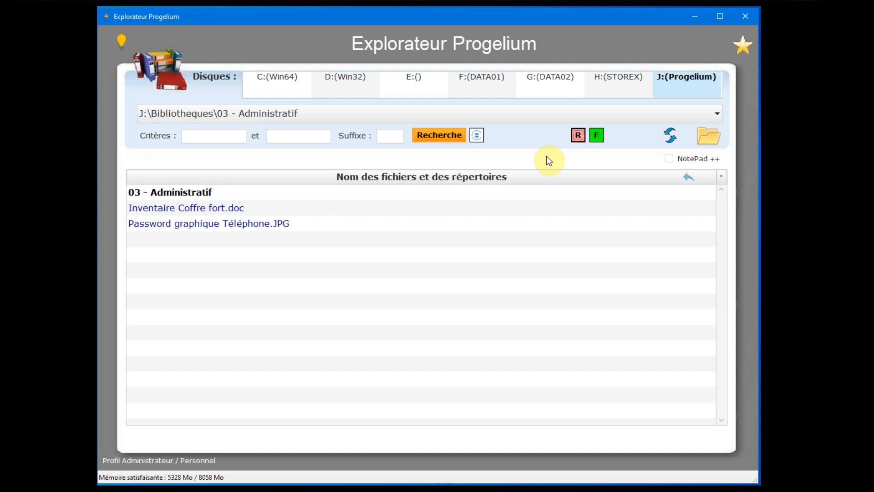
click(579, 136)
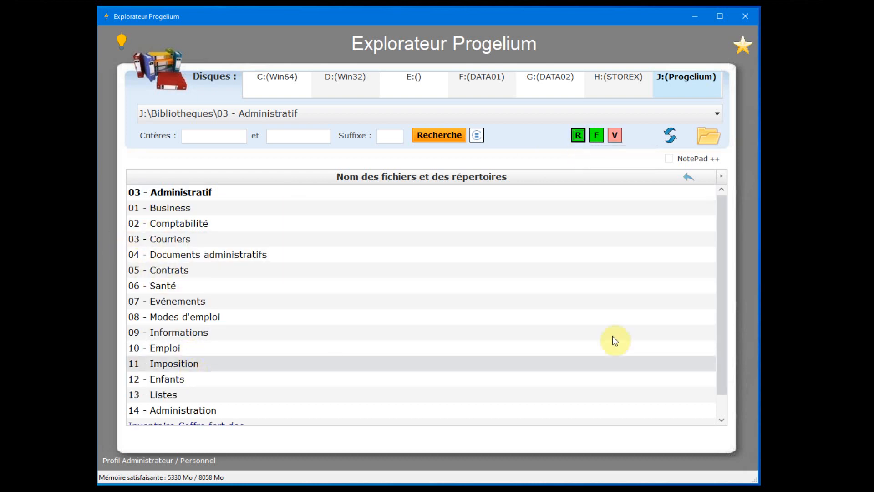
click(596, 142)
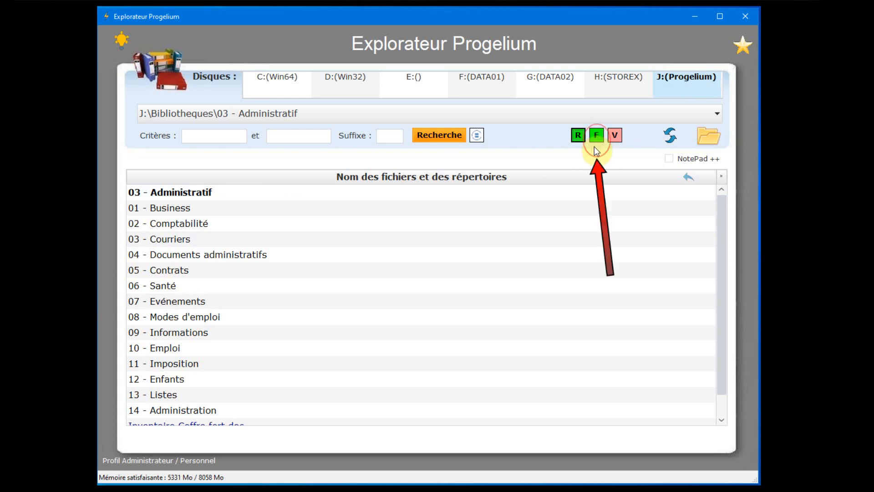
click(599, 140)
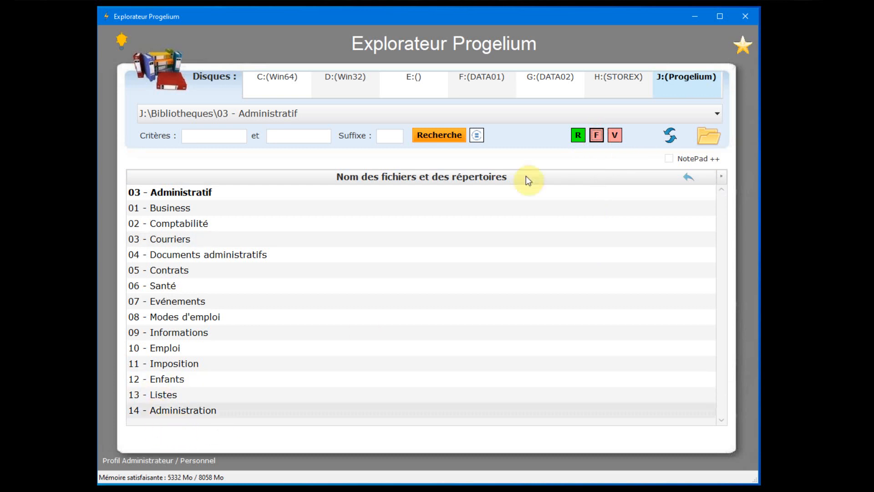
click(597, 135)
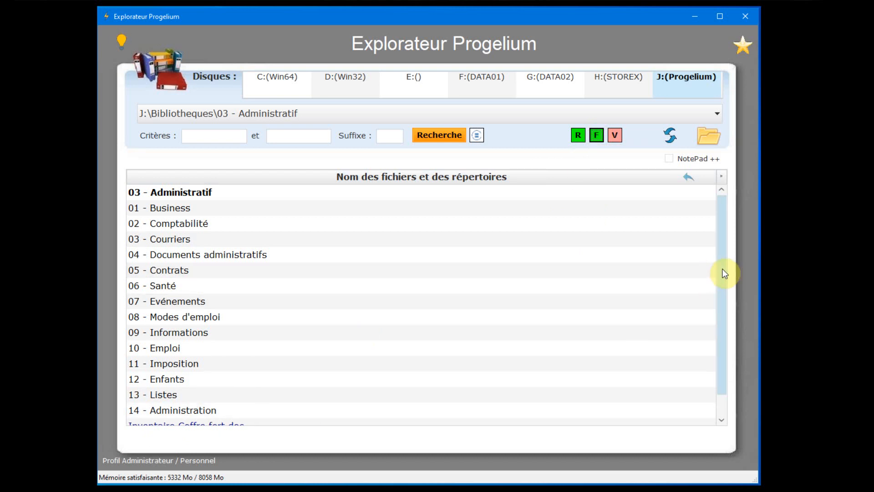
drag(724, 270, 724, 316)
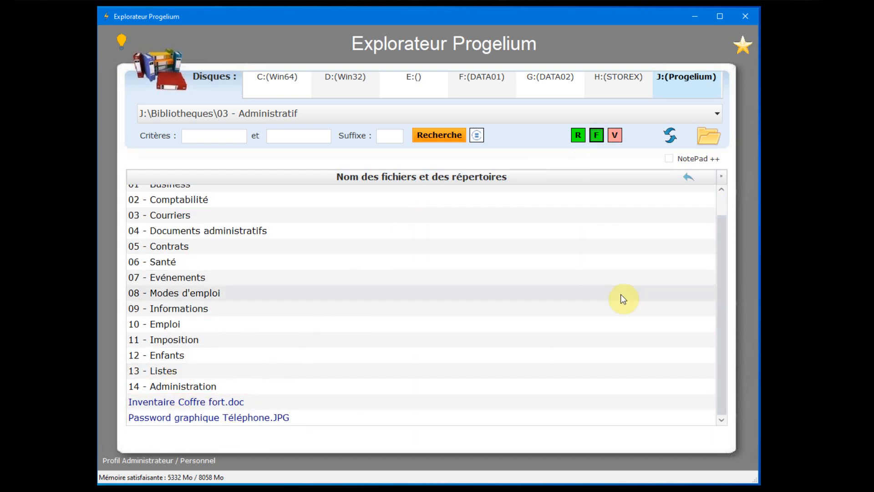
- Show the full paths of the folders in 03 - Administratif, select 01 - Business, and switch back to short names
click(616, 136)
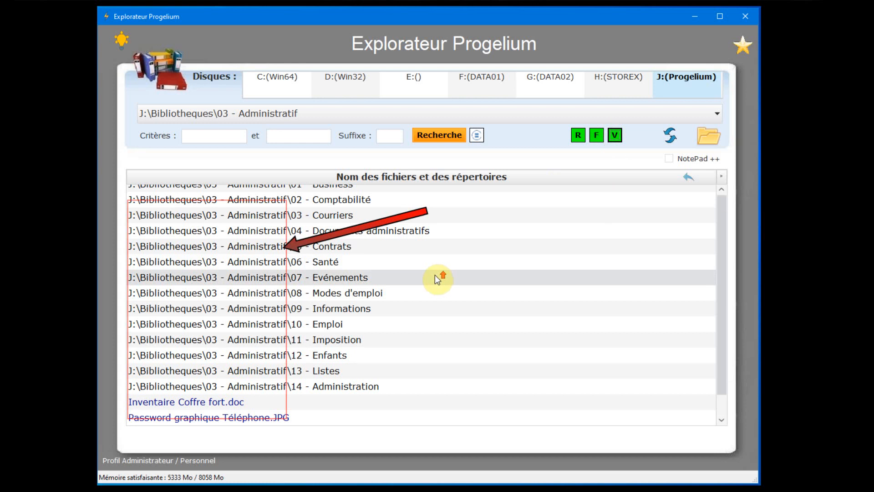
scroll(435, 275, up, 1)
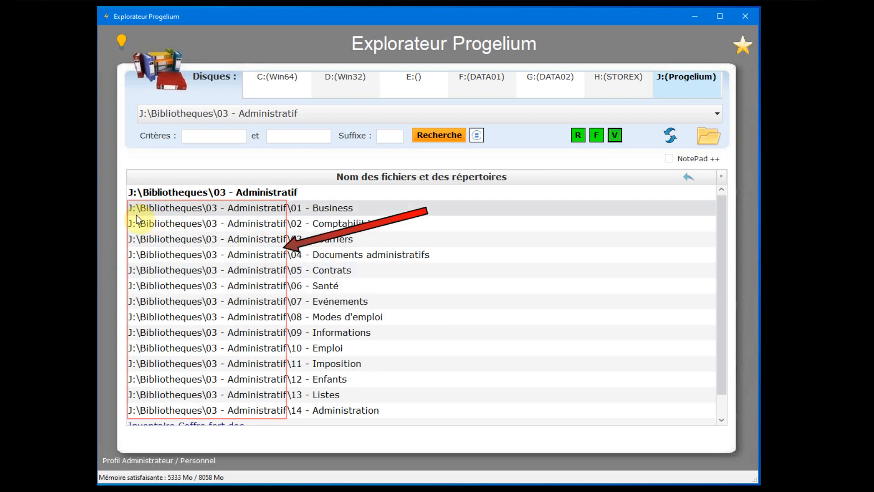
click(340, 212)
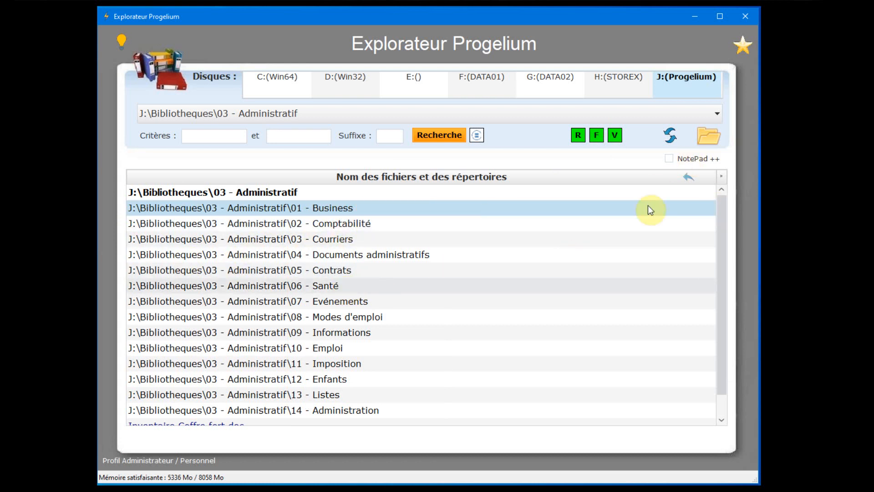
click(615, 135)
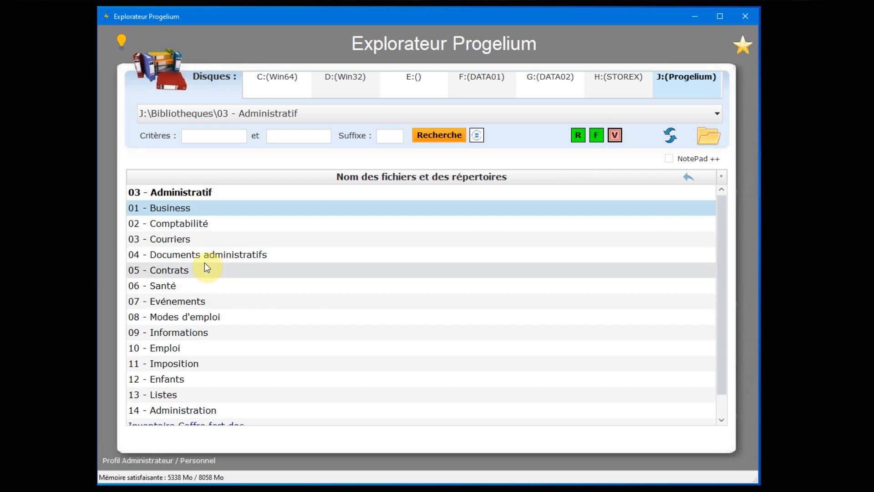
click(615, 136)
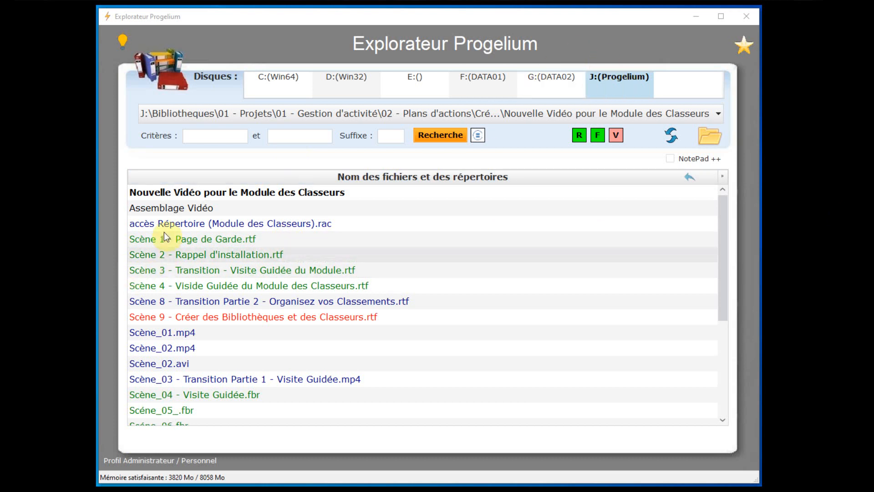
click(203, 134)
click(282, 135)
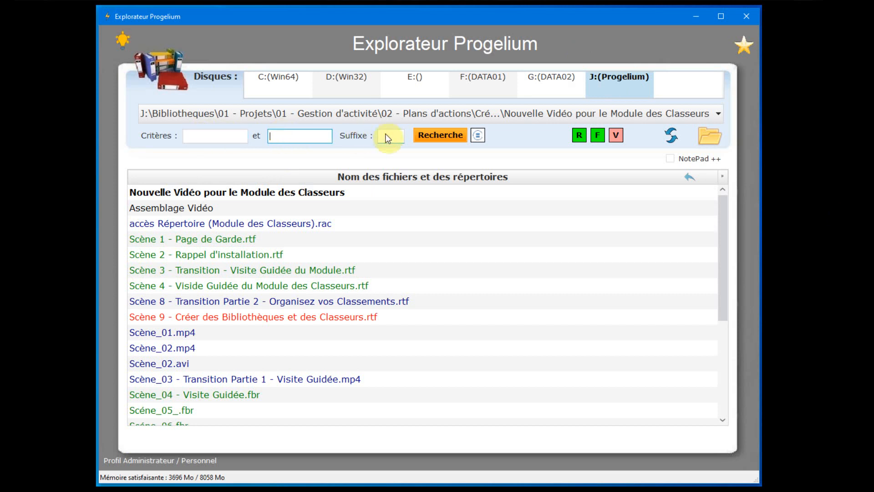
click(387, 135)
click(196, 135)
click(288, 136)
click(389, 136)
- Filter the Nouvelle Vidéo pour le Module des Classeurs folder by the criterion "transition", clear it and apply it again
click(203, 136)
text(transition)
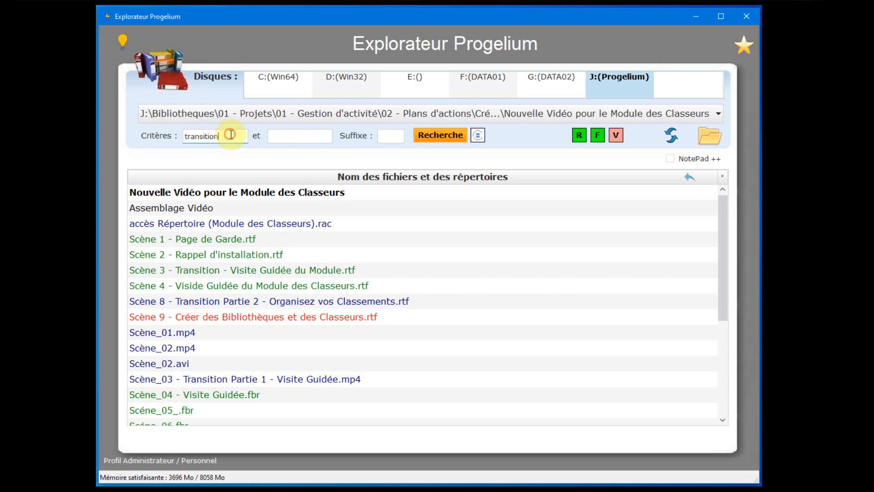
key(Return)
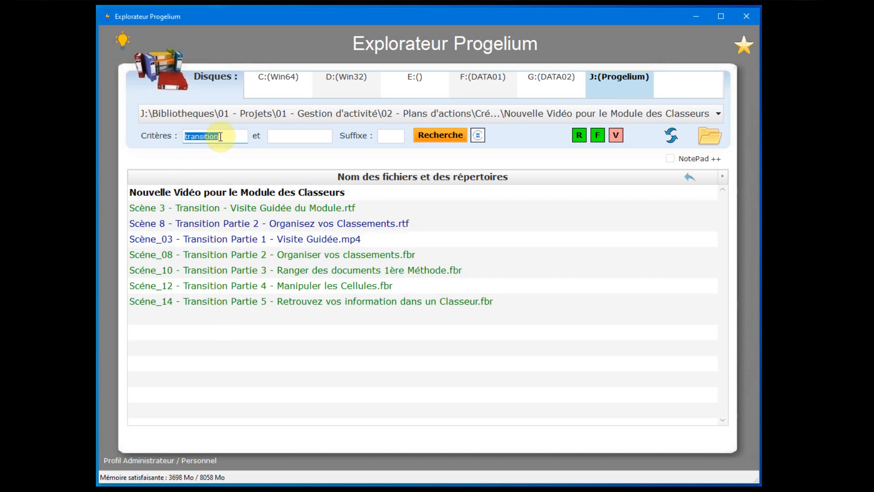
key(BackSpace)
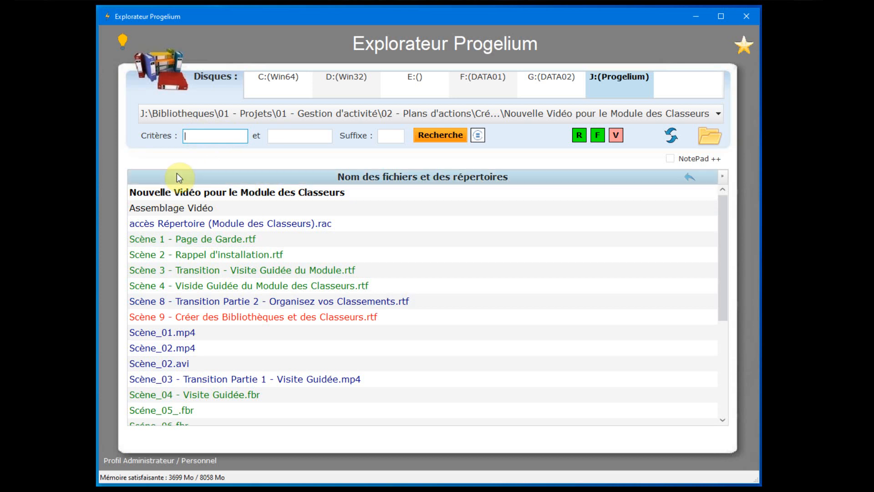
text(transition)
key(Return)
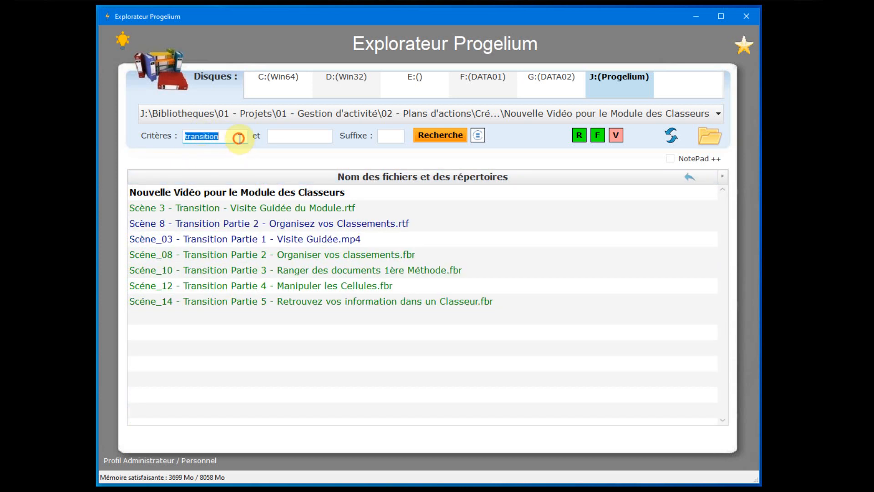
- Narrow the "transition" listing with the second criterion 2 and the suffix rtf
click(286, 138)
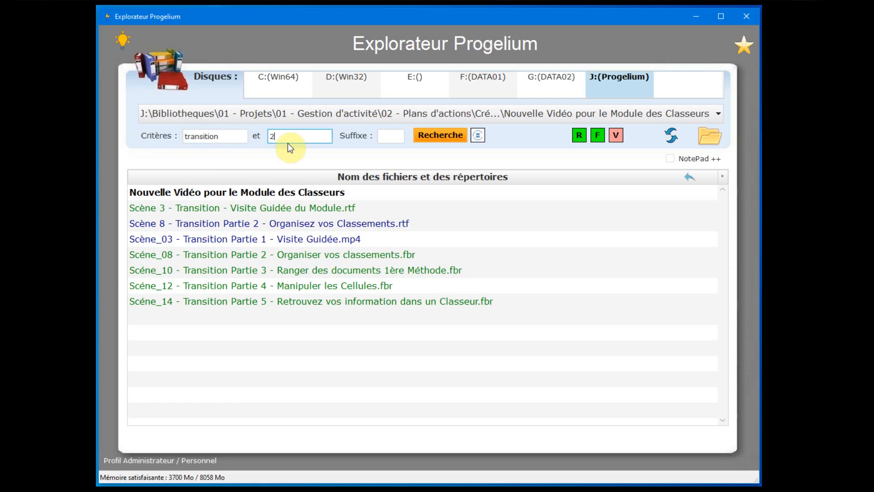
key(Return)
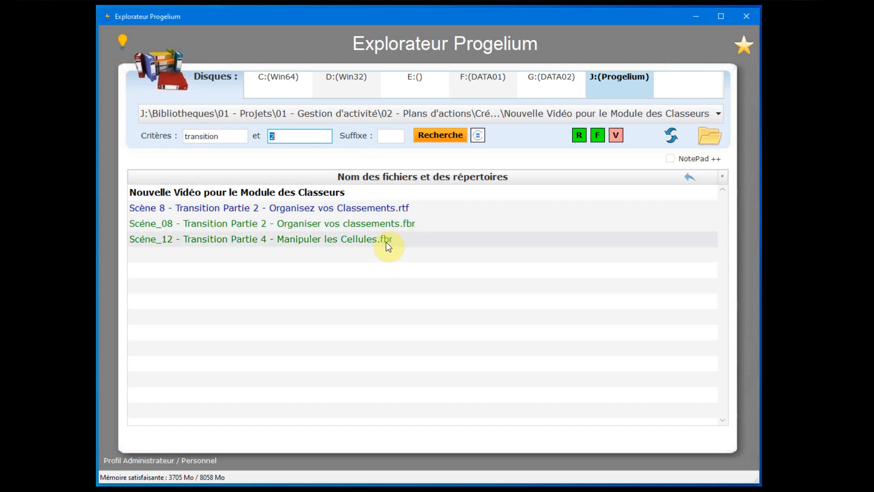
click(391, 137)
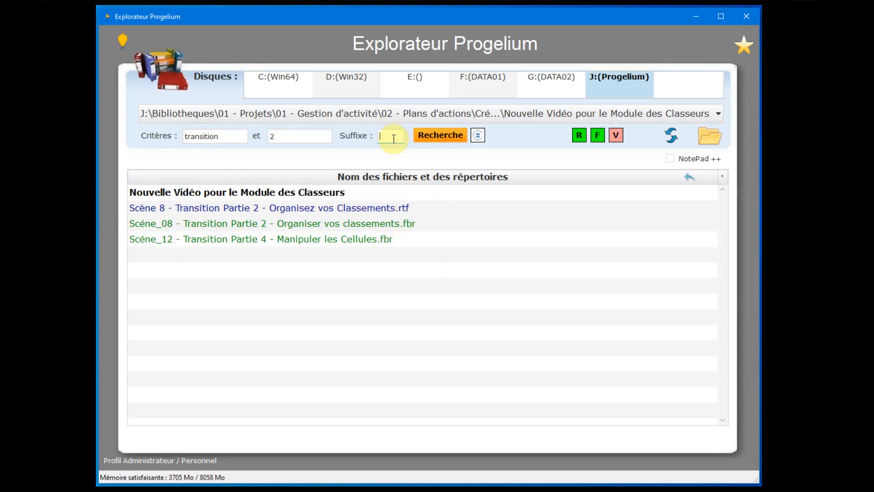
text(rtf)
key(Return)
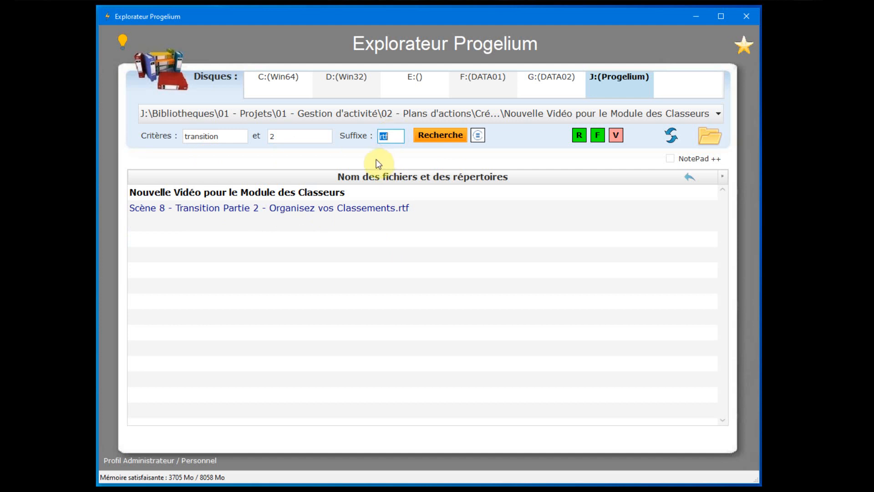
- Clear the suffix and both search criteria to restore the complete folder listing
key(BackSpace)
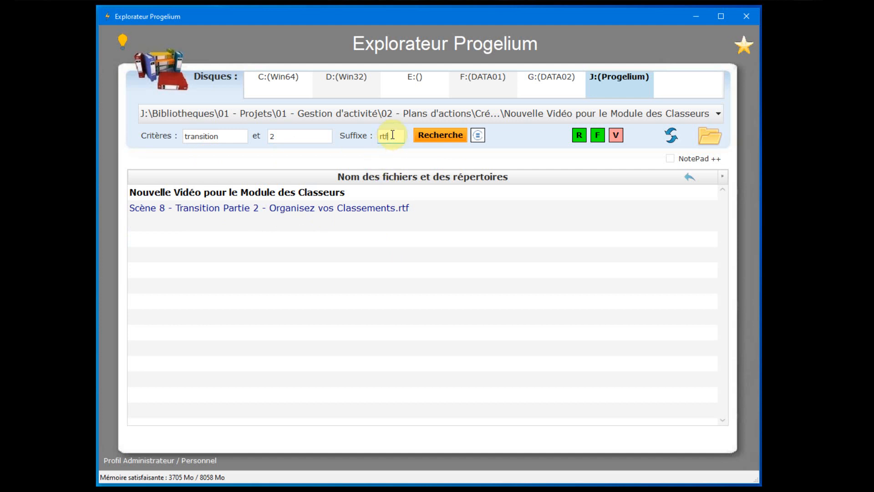
double_click(303, 137)
key(BackSpace)
double_click(218, 134)
key(BackSpace)
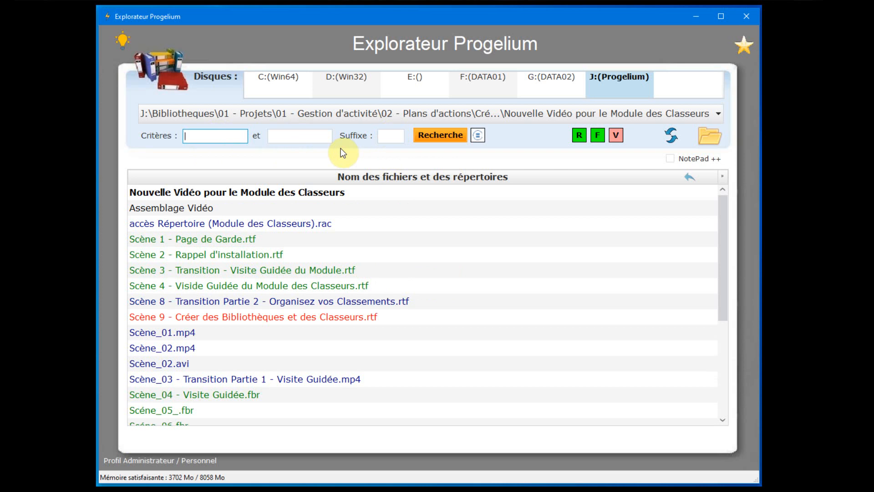
- Run an in-depth search (recherche approfondie) with the criteria "windev" and "24", and display the list of results
text(windev)
click(311, 136)
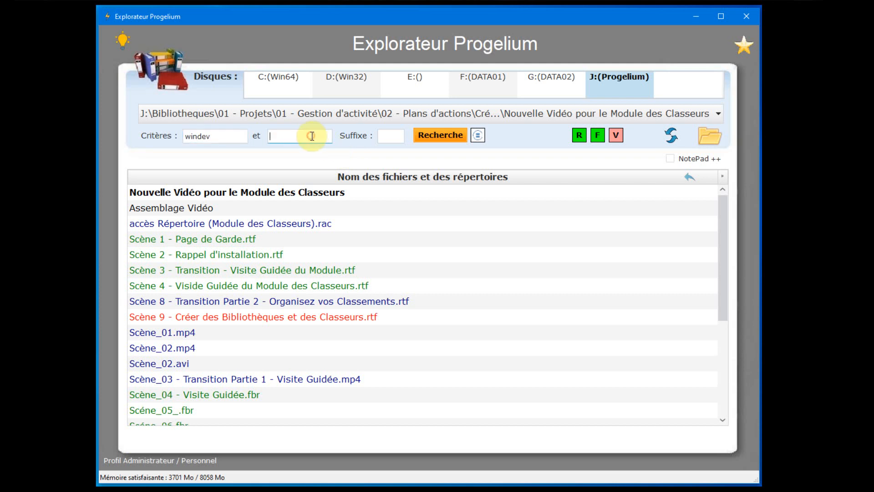
text(24)
click(439, 138)
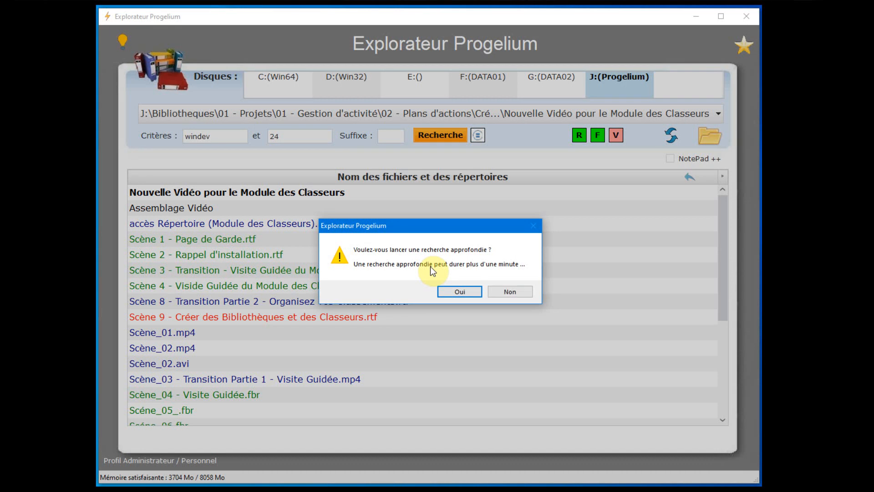
click(459, 294)
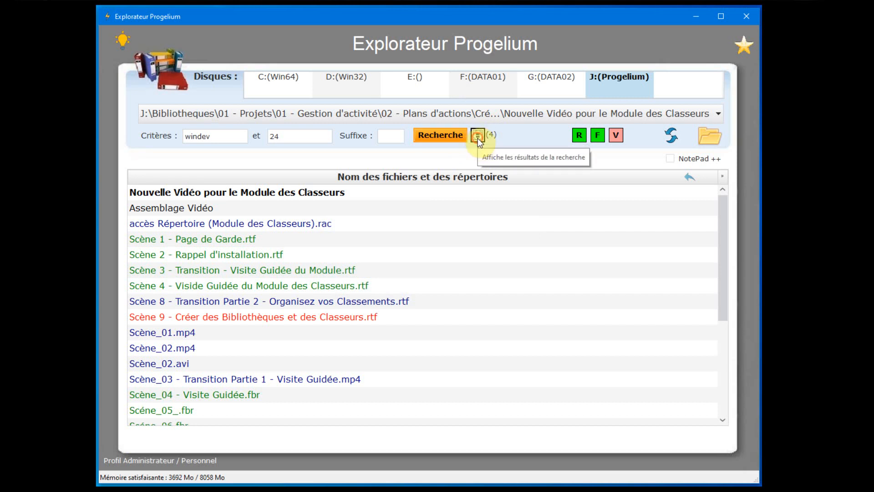
click(477, 135)
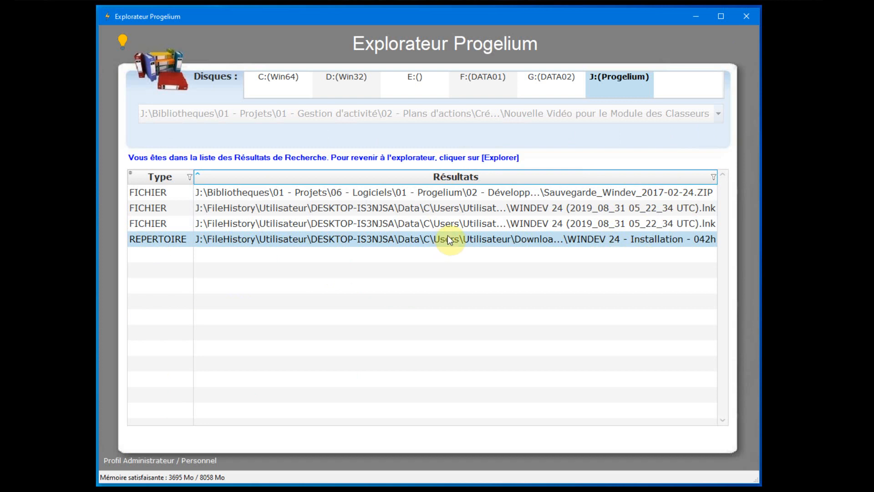
- Open the folder location of the search result Sauvegarde_Windev_2017-02-24.ZIP and run the search from there
double_click(468, 192)
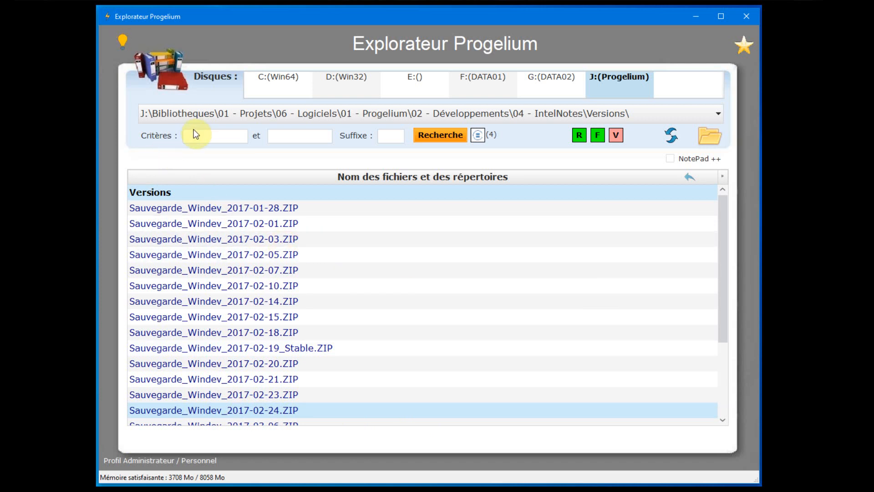
click(204, 137)
click(434, 138)
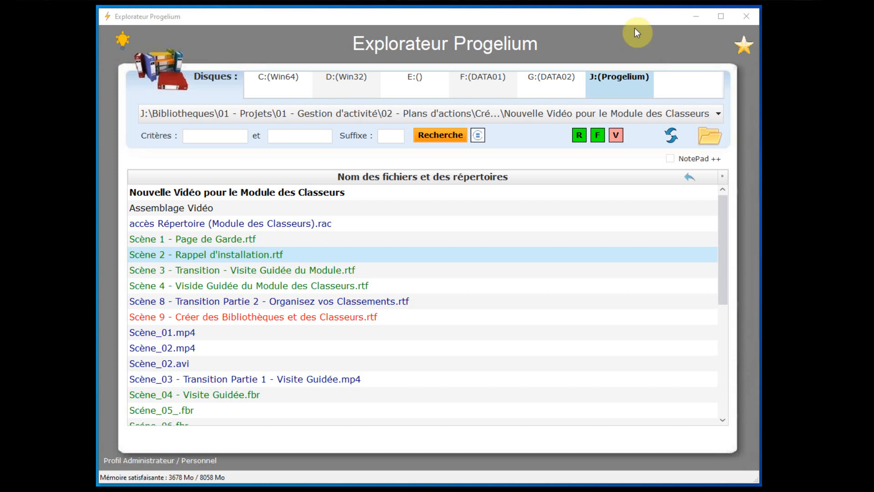
- Display the Référentiel commands available for disk C:(Win64), dismiss them and refresh the folder listing
right_click(294, 78)
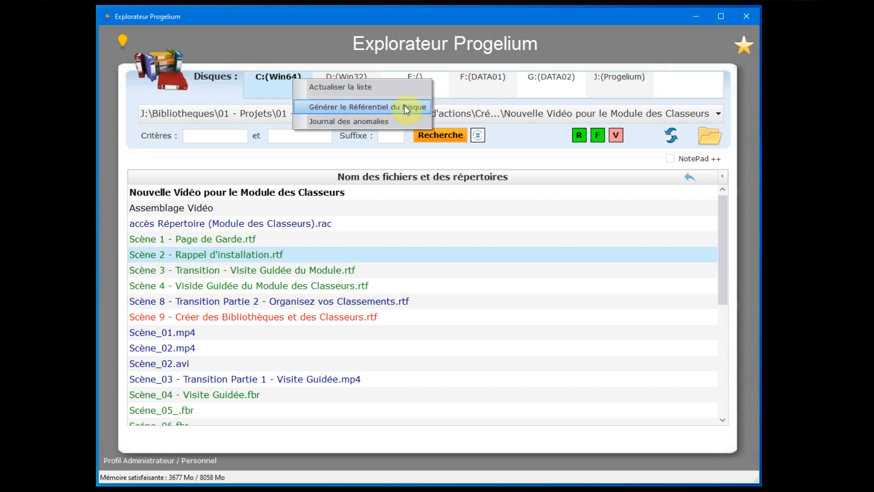
click(464, 226)
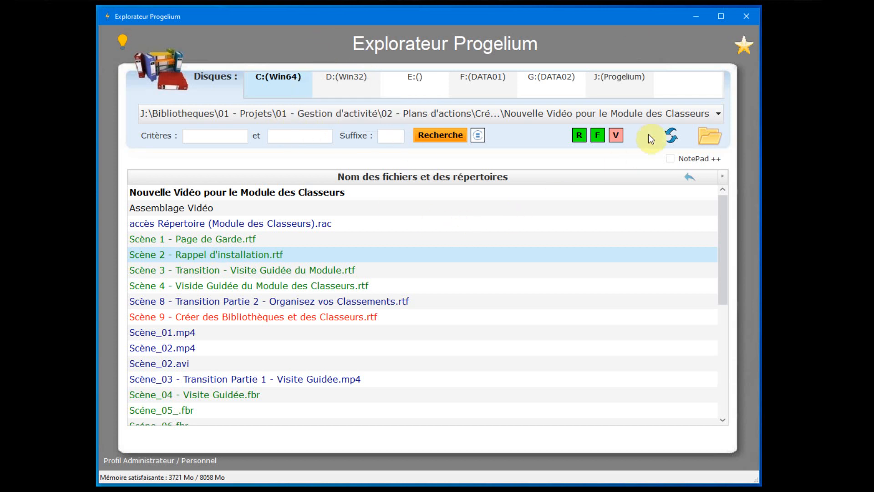
click(672, 137)
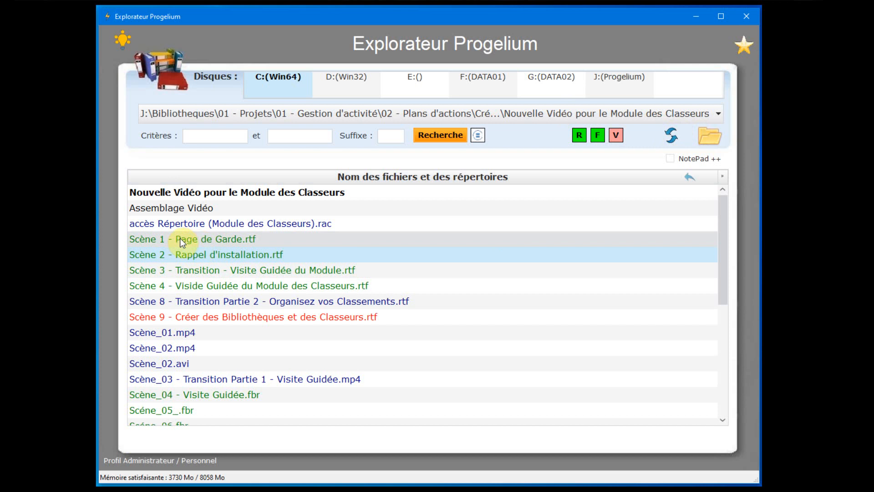
- Show the Retirer du Référentiel option for the file Scène 1 - Page de Garde.rtf without applying it
right_click(203, 236)
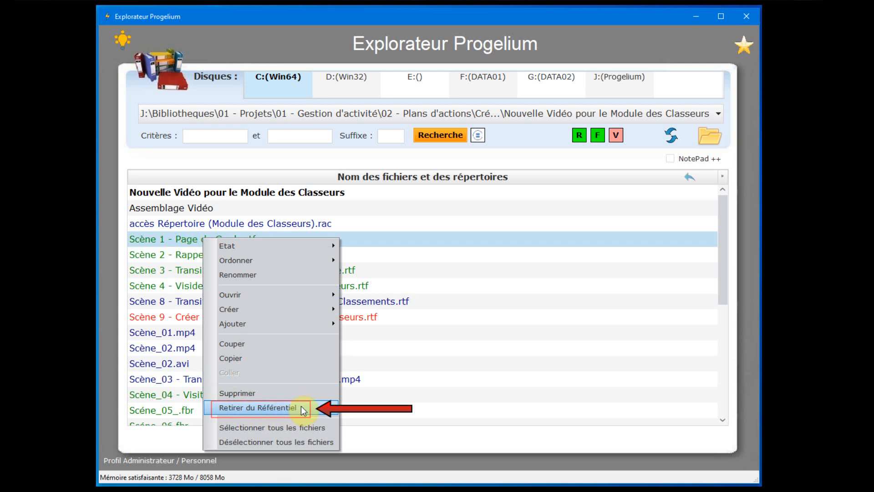
click(180, 239)
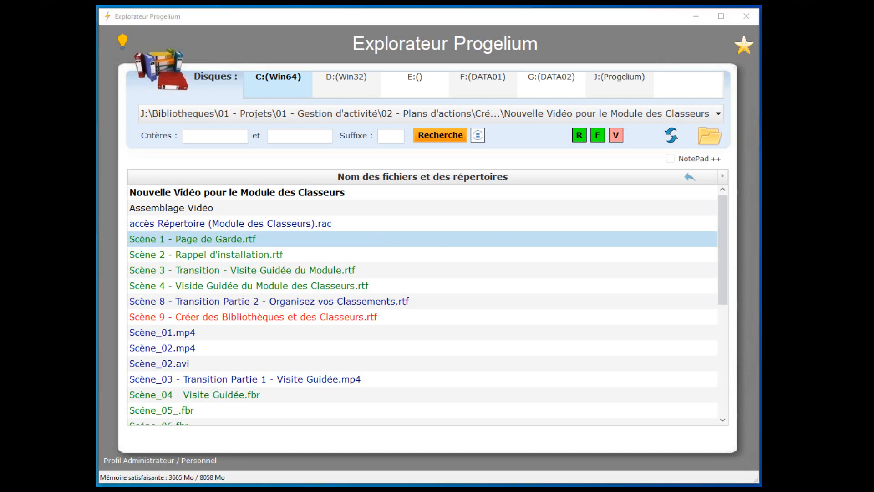
- Switch to Chrome, open the Darty website through a Google search for "darty" and select its address
drag(873, 31, 658, 23)
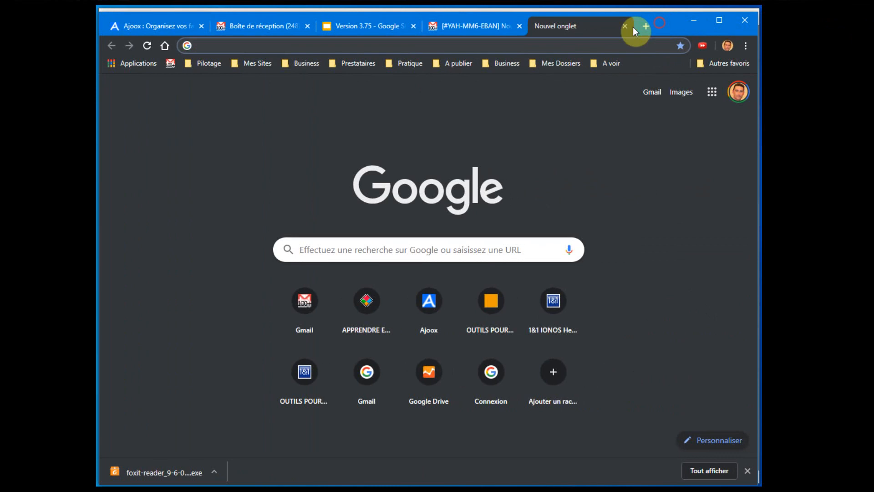
click(232, 46)
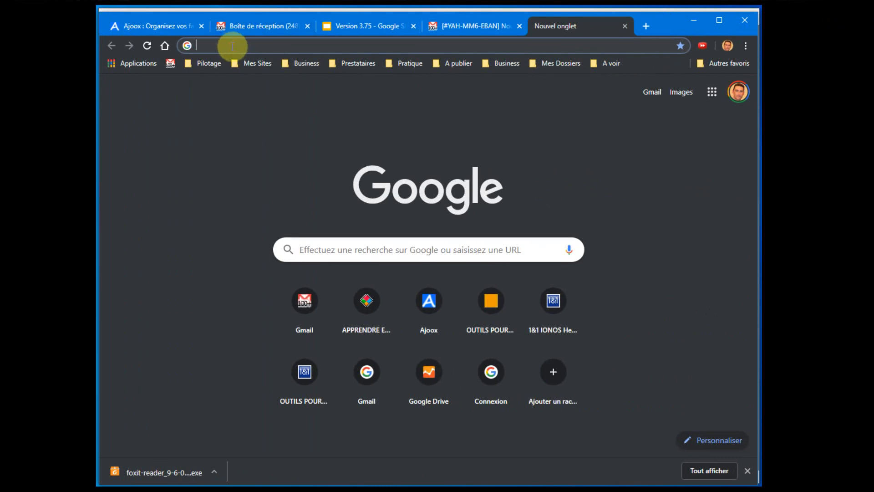
text(darty)
key(Return)
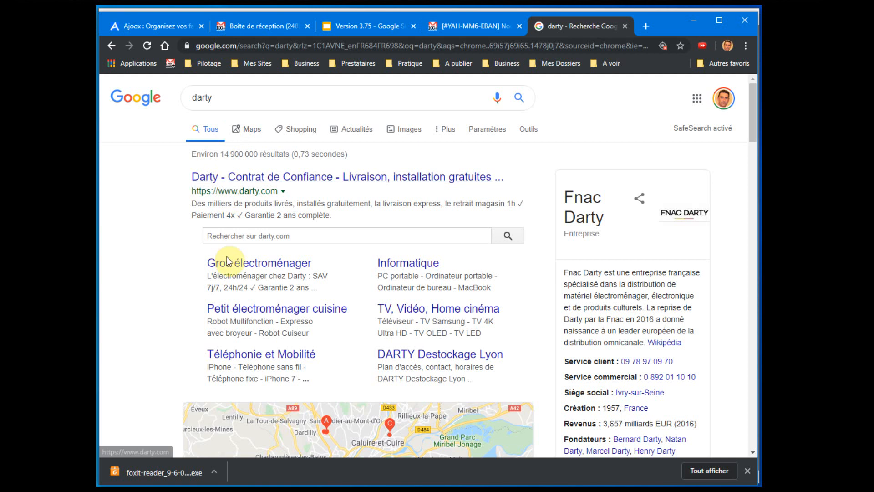
click(231, 176)
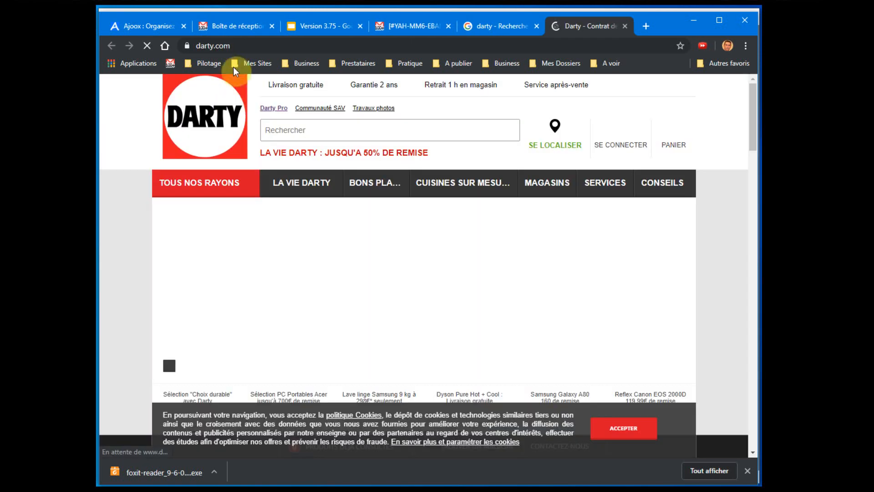
click(248, 46)
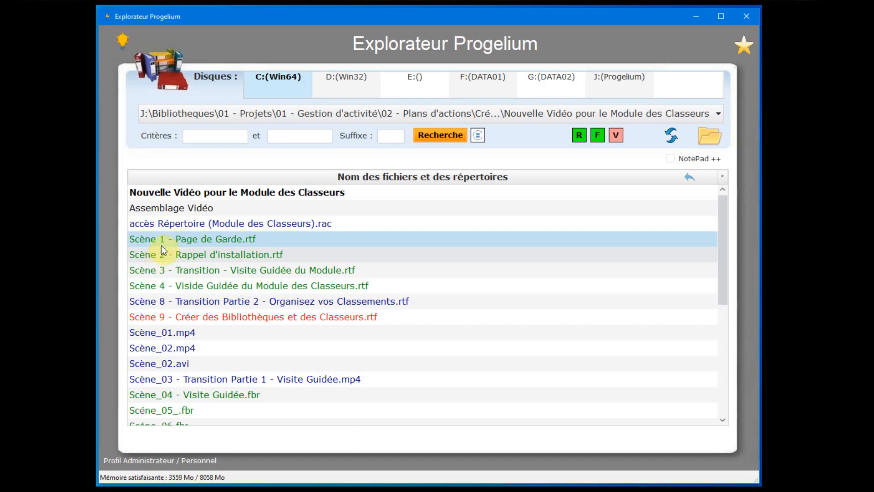
- Back in Explorateur Progelium, add the Darty website to the Nouvelle Vidéo pour le Module des Classeurs folder and test the new entry
click(196, 191)
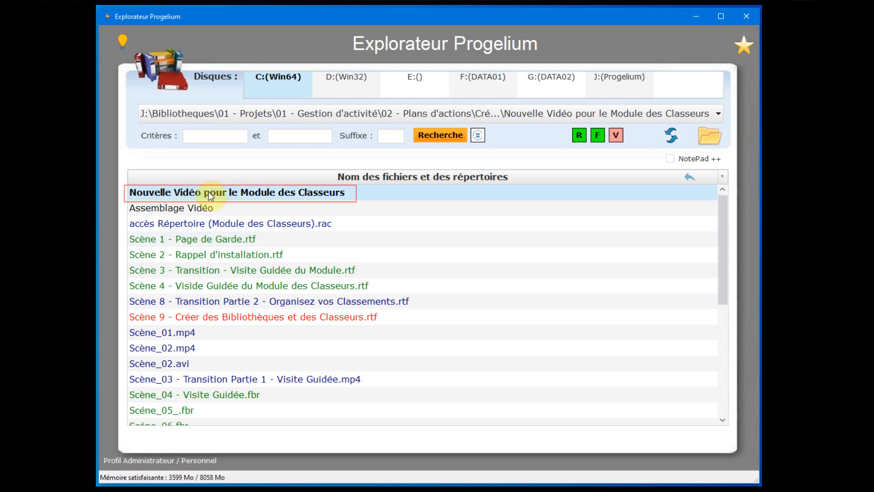
right_click(210, 195)
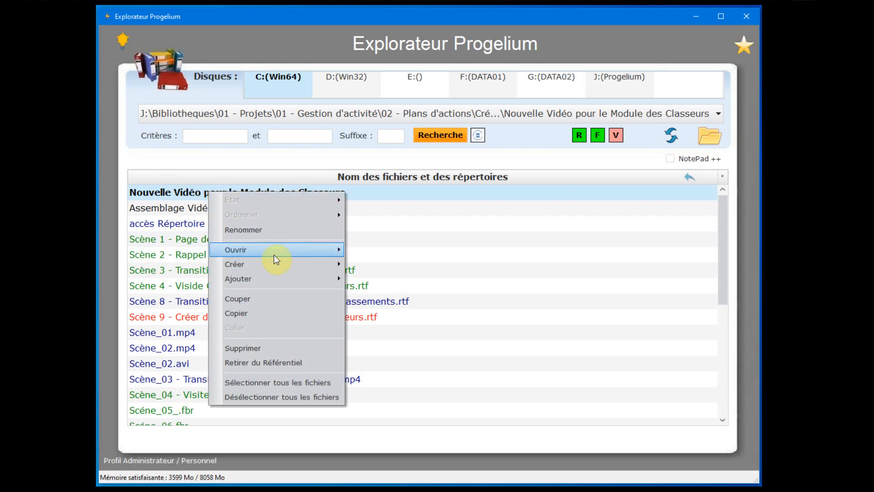
mouse_move(263, 279)
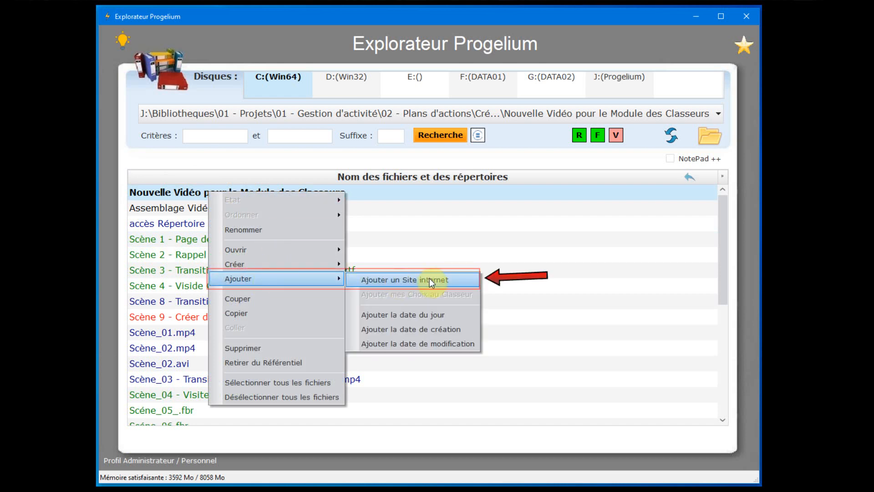
click(444, 277)
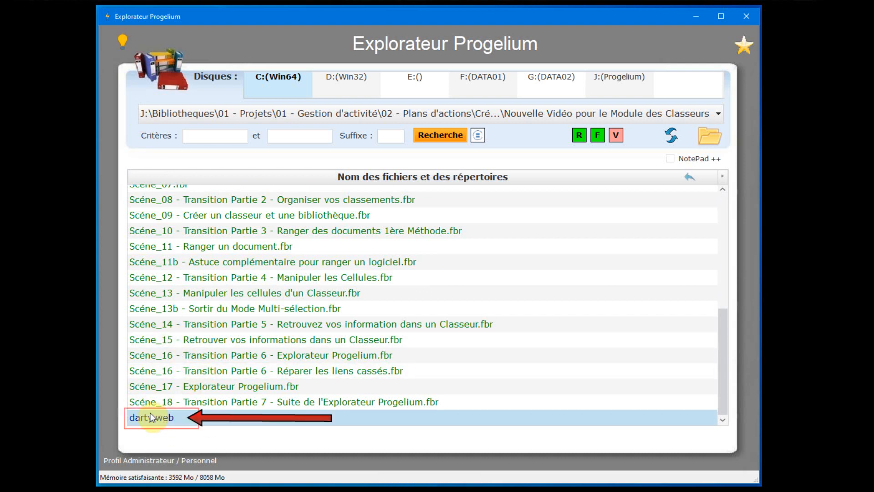
double_click(159, 420)
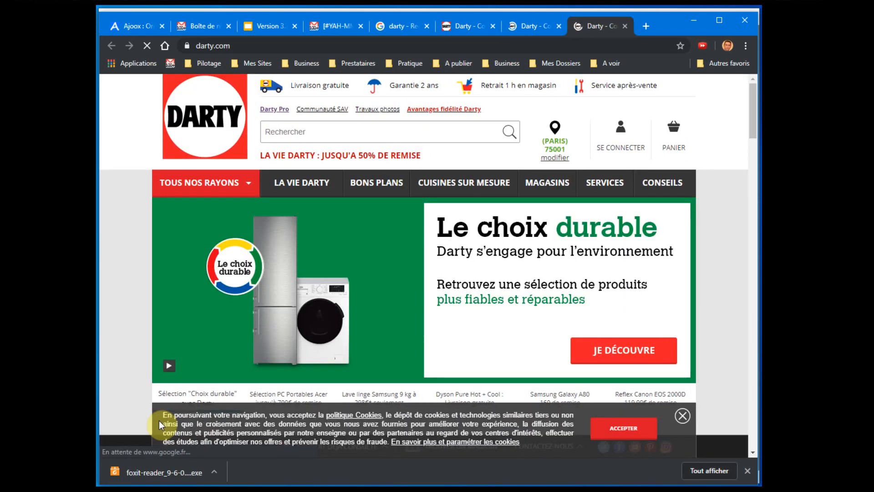
click(694, 19)
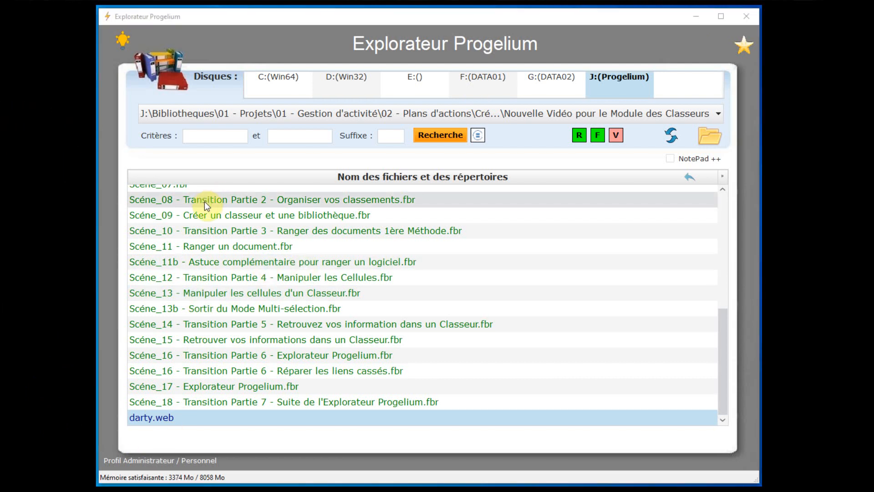
- Add the current date, 2019-10-23, in front of the file name Scène 1 - Page de Garde.rtf and confirm the renaming
scroll(217, 213, up, 5)
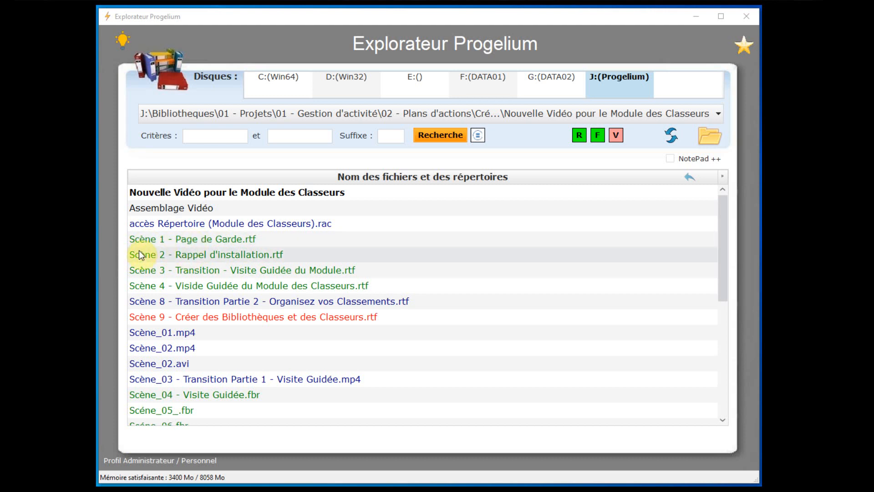
click(184, 238)
right_click(184, 238)
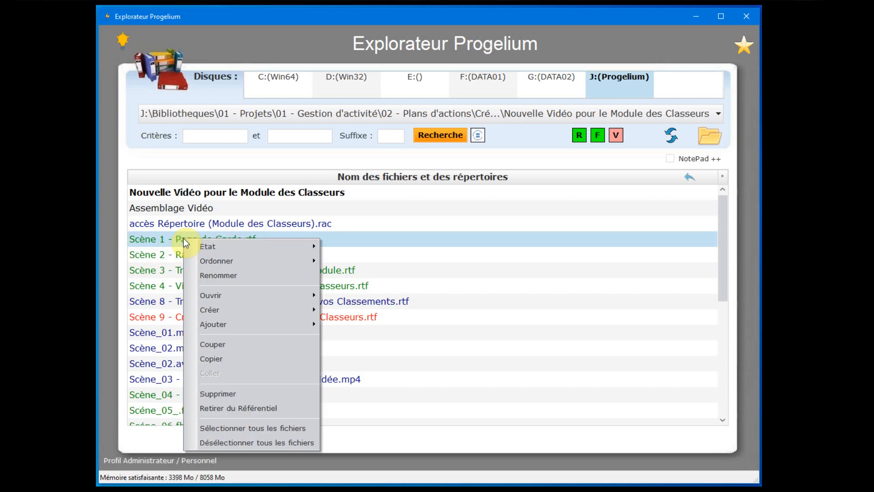
mouse_move(218, 321)
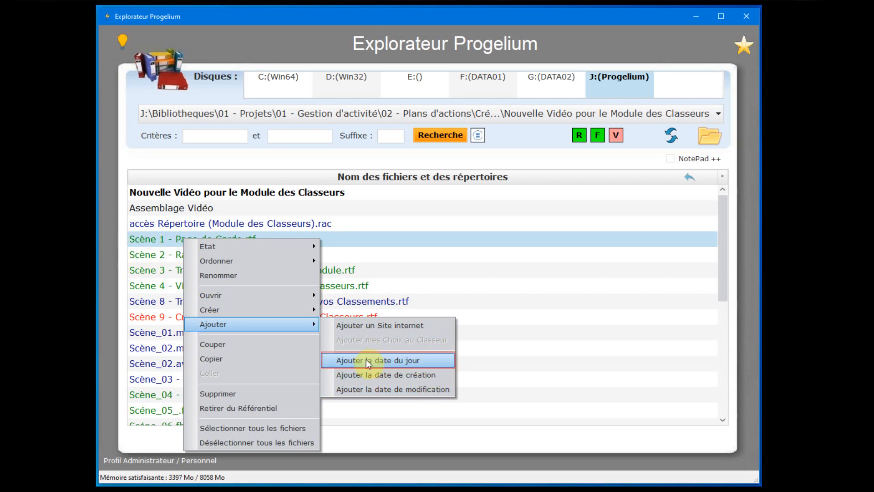
click(426, 360)
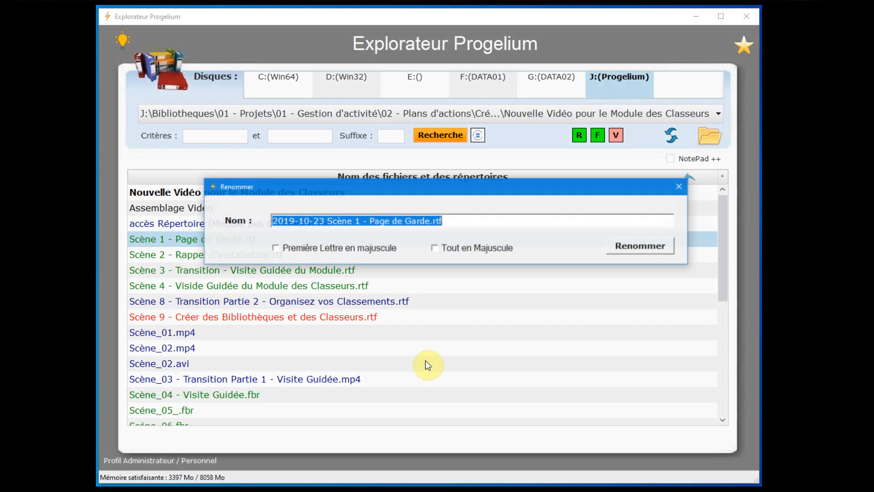
drag(296, 195, 287, 198)
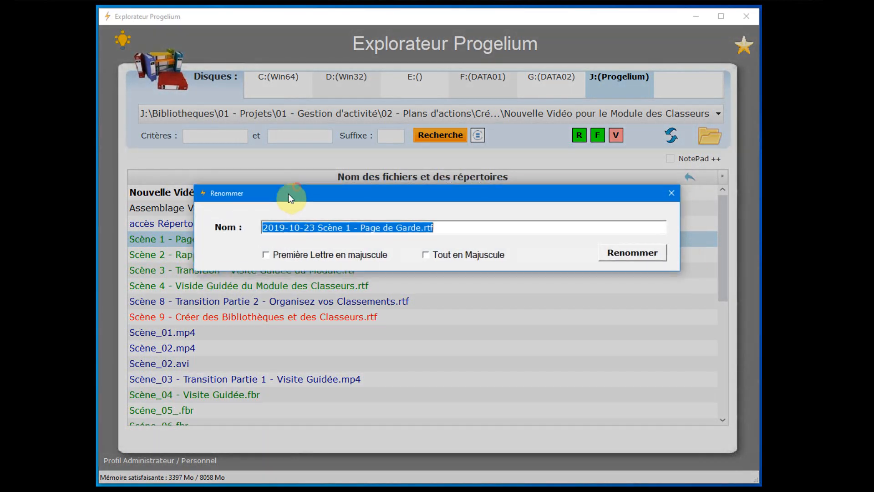
click(463, 223)
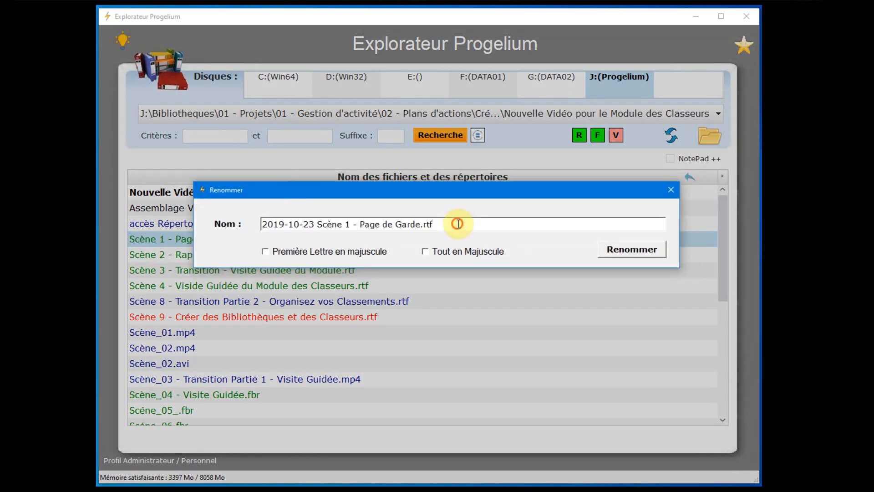
drag(460, 223, 314, 224)
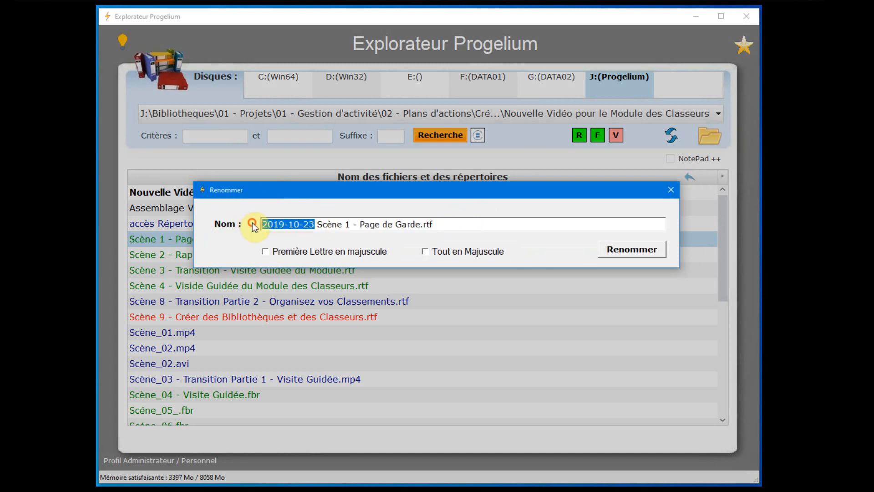
click(307, 226)
drag(314, 224, 255, 225)
click(316, 226)
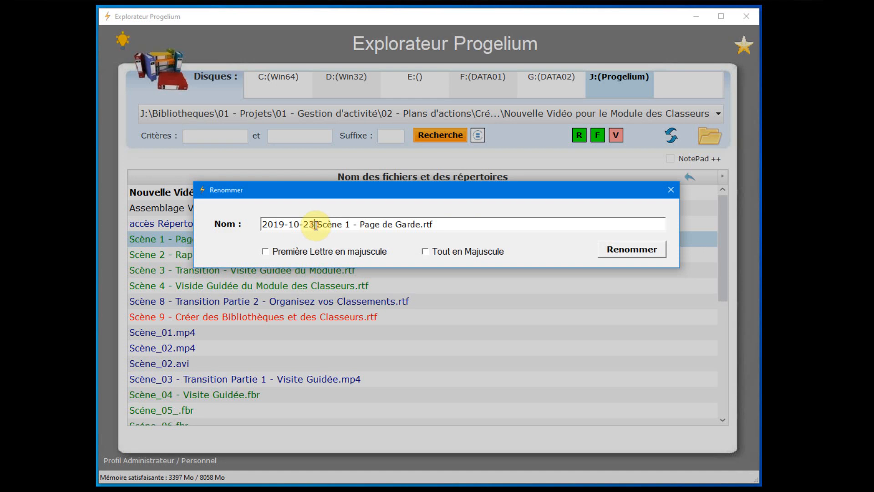
drag(317, 226, 441, 224)
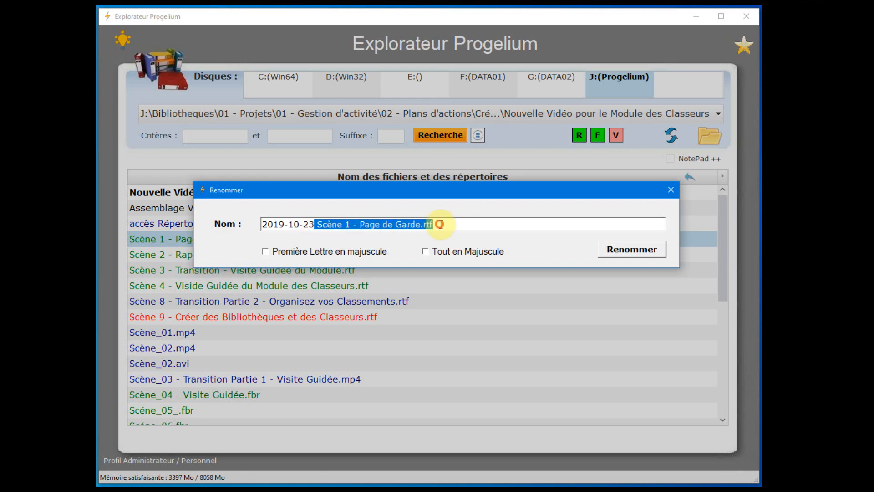
click(628, 251)
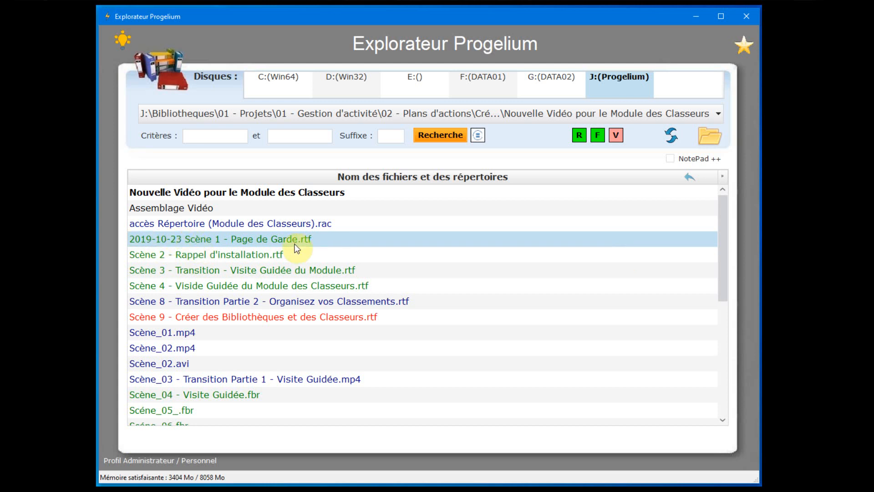
- Start renaming the dated Scène 1 file and delete the 2019-10-23 prefix from its name
right_click(208, 238)
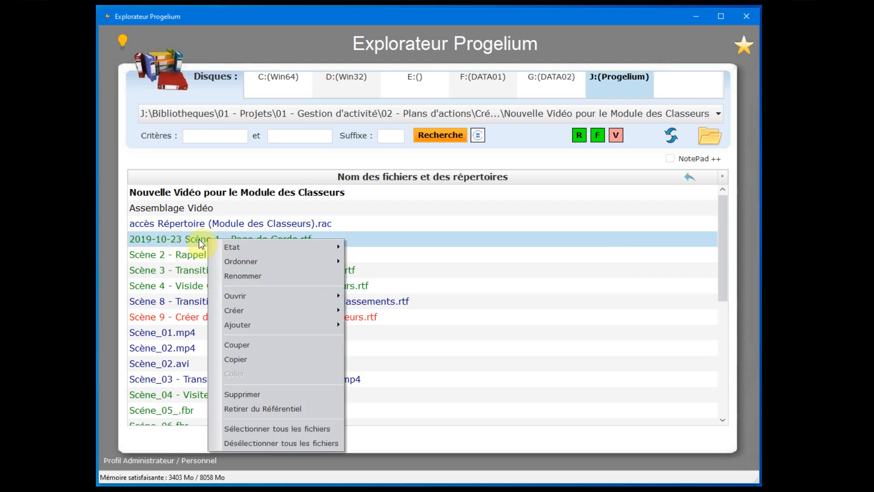
click(246, 275)
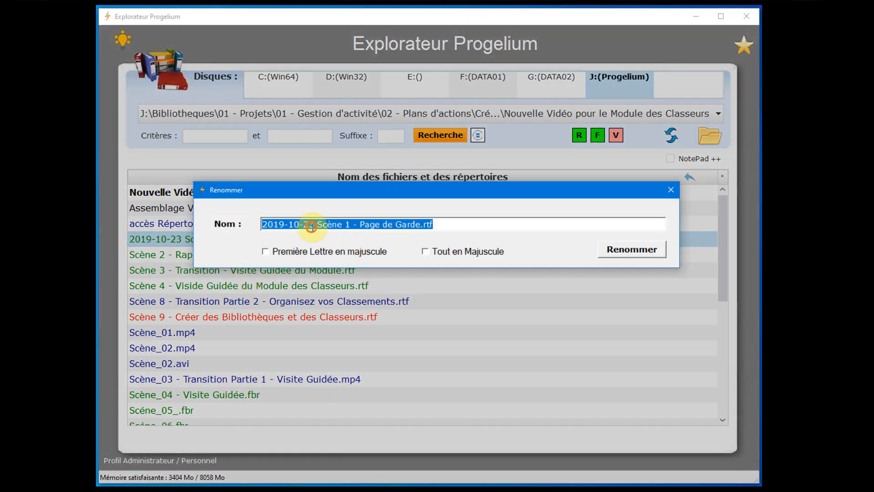
drag(318, 225, 232, 226)
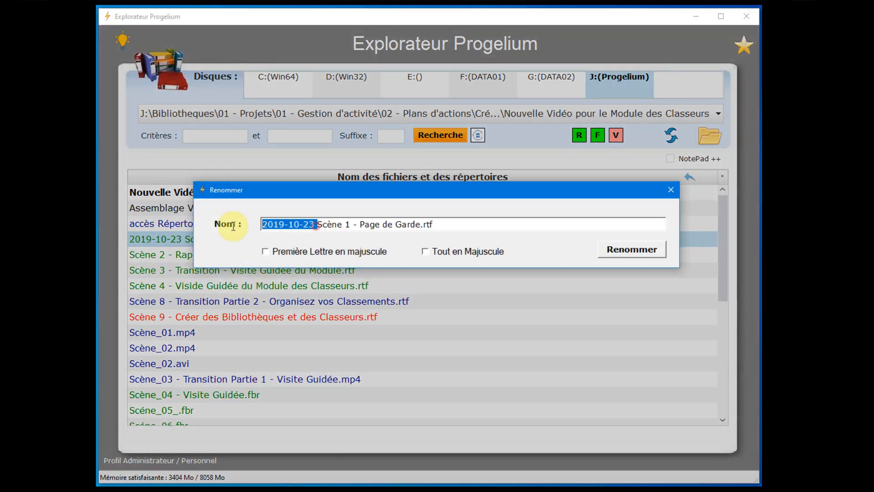
key(Delete)
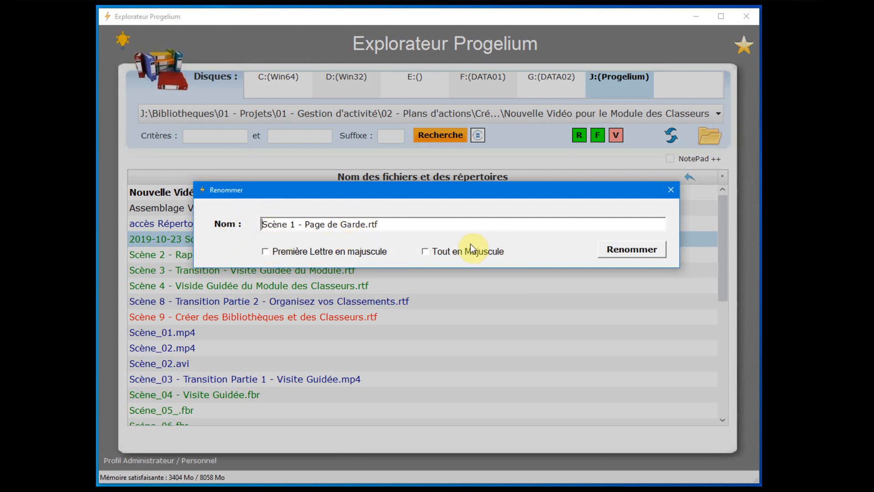
- Try the all-capitals option on the Scène 1 file name, switch to first letter capitalized, and rename it Scene 1 - page de garde.rtf
click(428, 252)
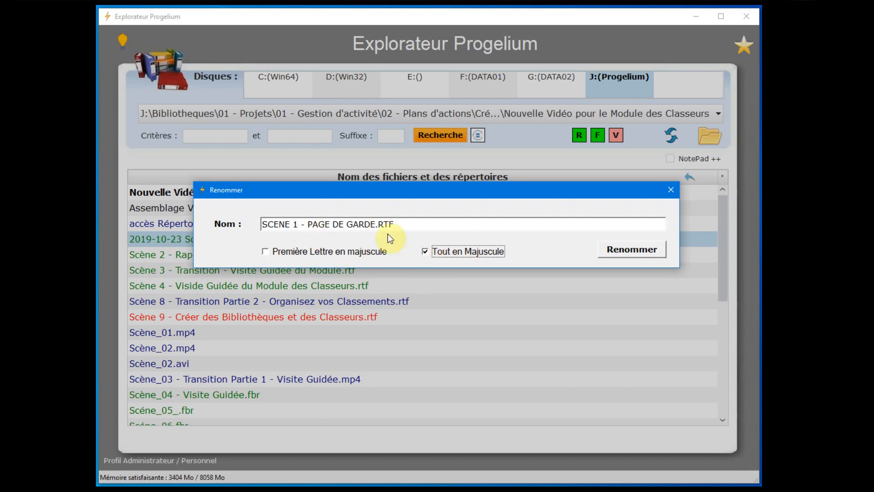
click(425, 253)
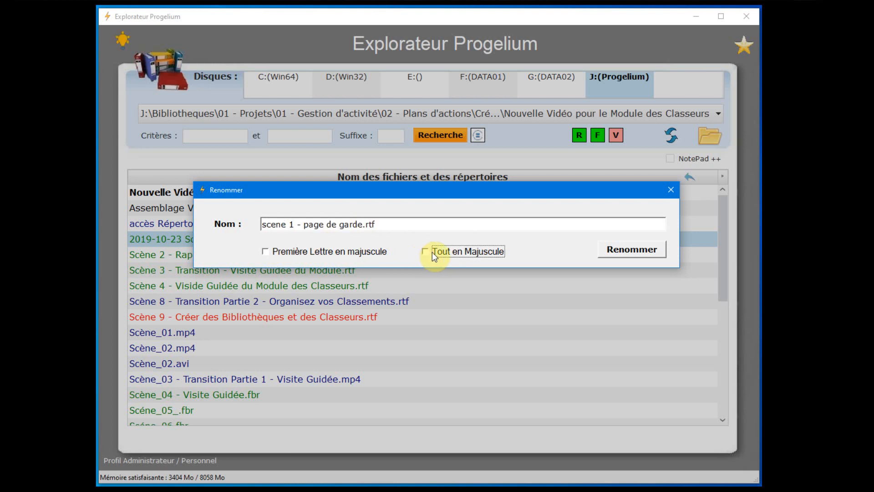
click(261, 225)
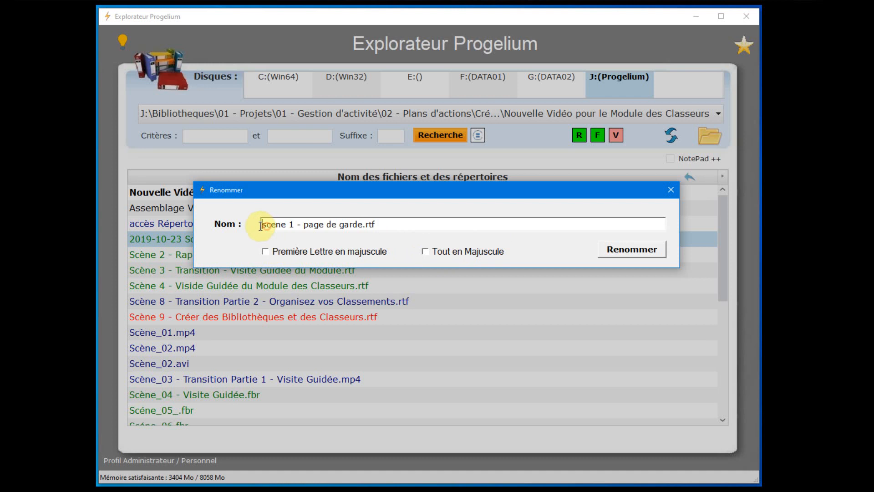
click(266, 251)
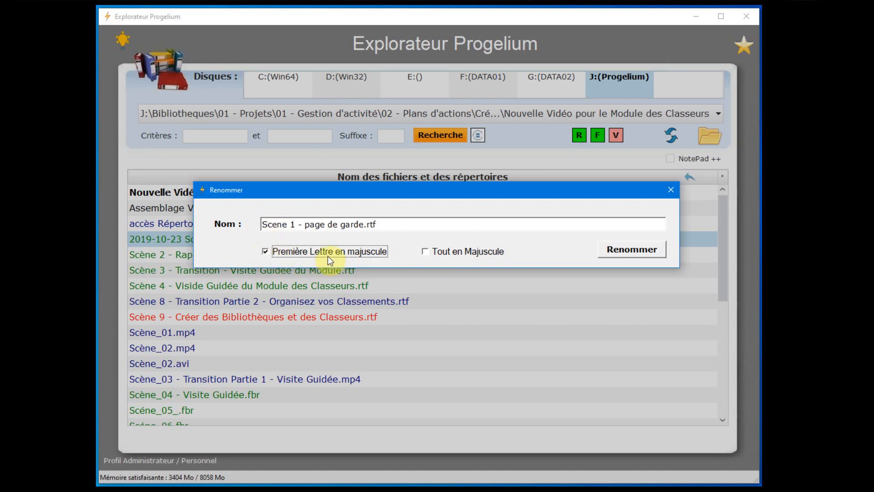
click(620, 252)
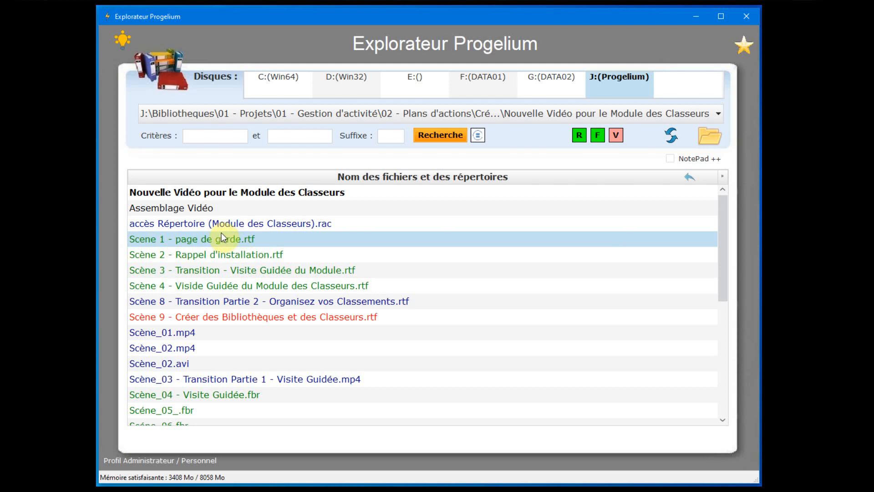
- Open Scene 1 - page de garde.rtf in its default application, Microsoft Word, and close the document
right_click(183, 237)
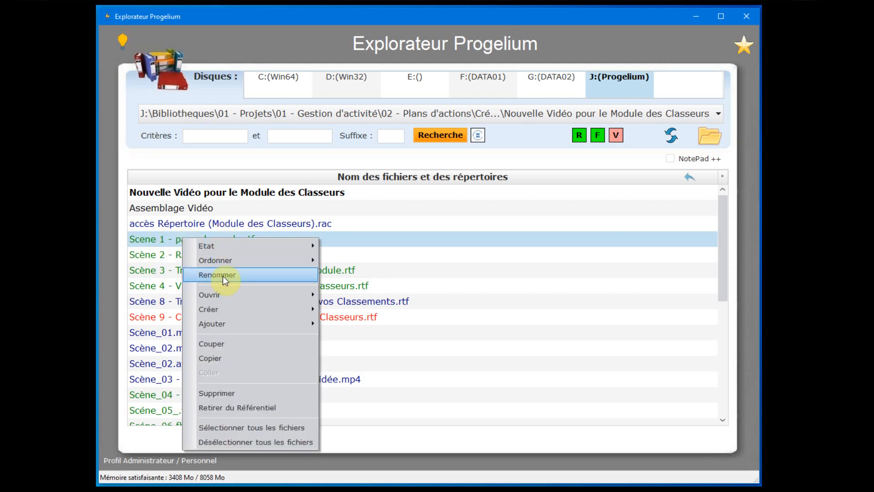
mouse_move(227, 302)
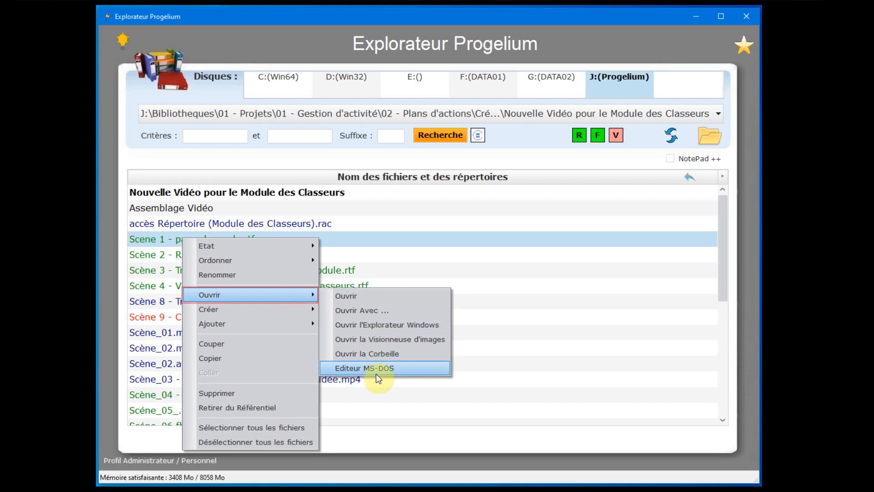
click(351, 296)
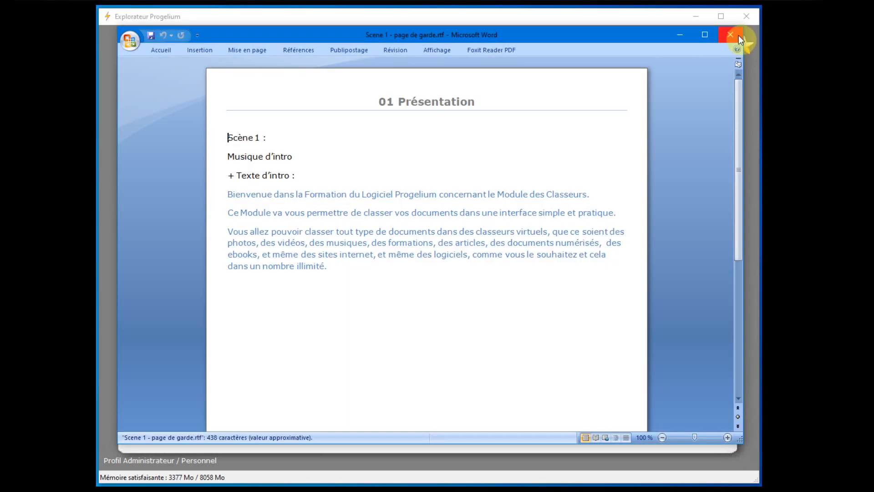
click(734, 34)
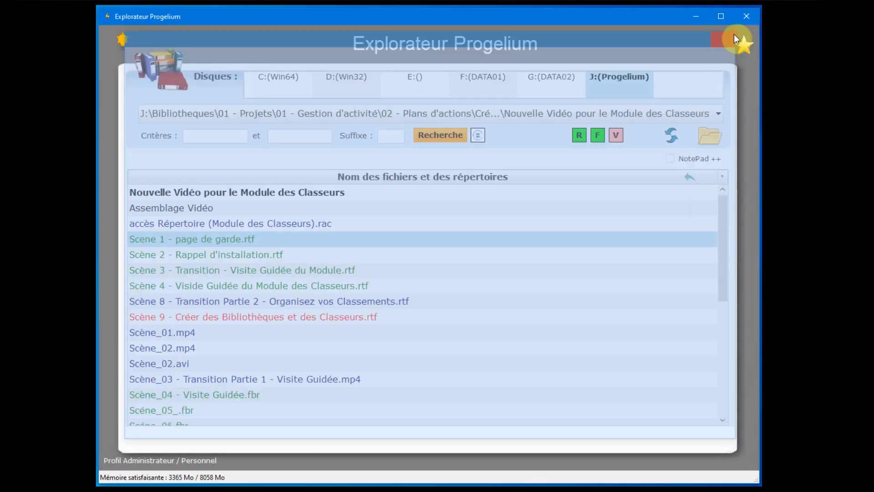
- Show the extended list of applications that can open Scene 1 - page de garde.rtf, and dismiss it without choosing one
right_click(197, 239)
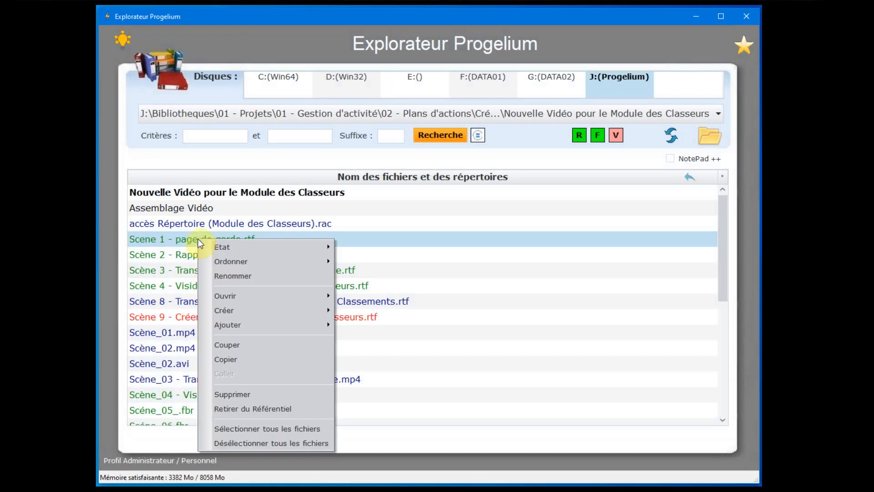
click(245, 299)
click(398, 310)
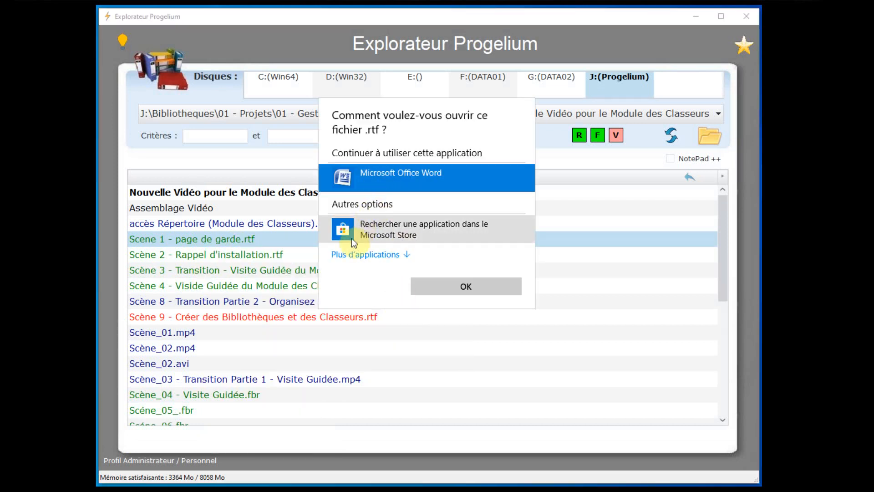
click(365, 254)
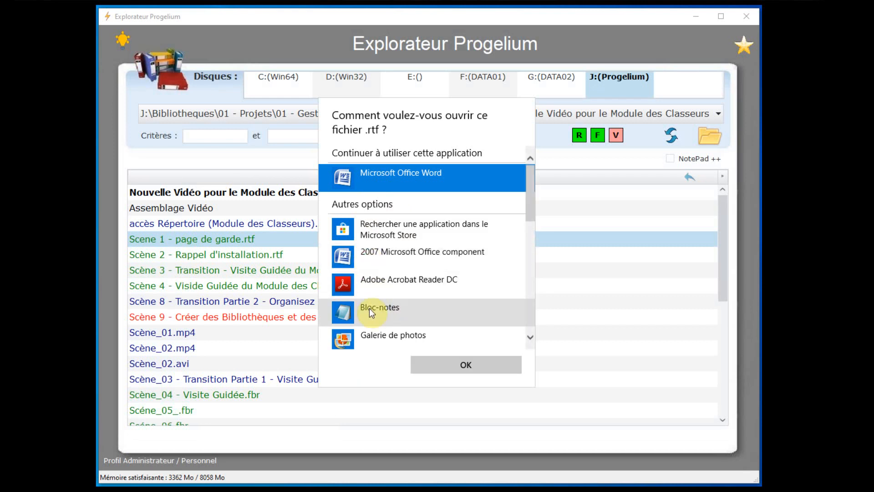
click(585, 280)
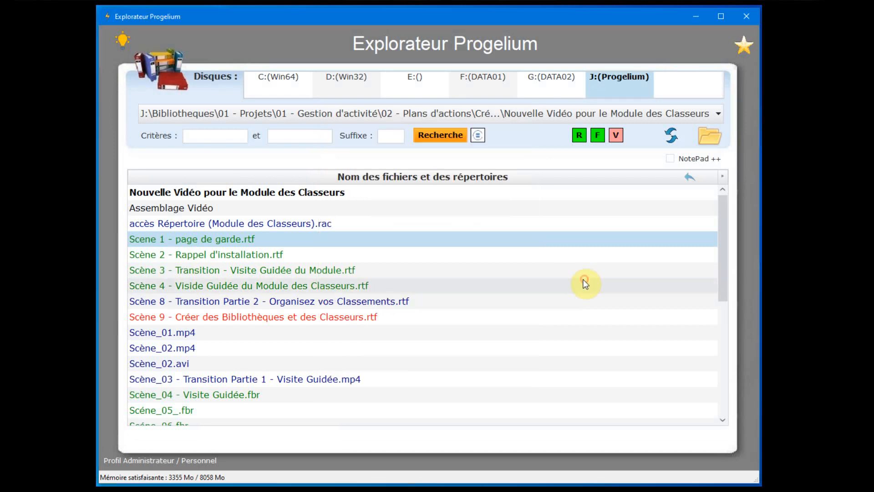
- Show Scene 1 - page de garde.rtf in Windows Explorer, move the window higher to view the folder contents, and close it
right_click(195, 242)
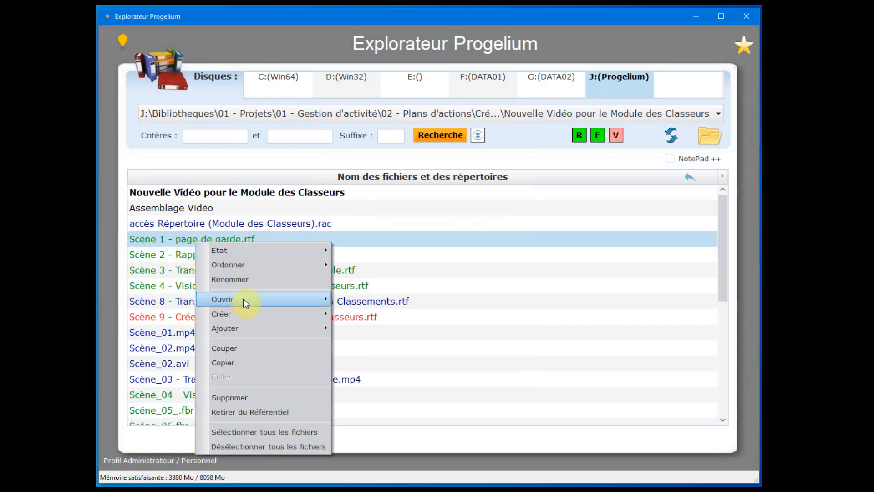
mouse_move(241, 300)
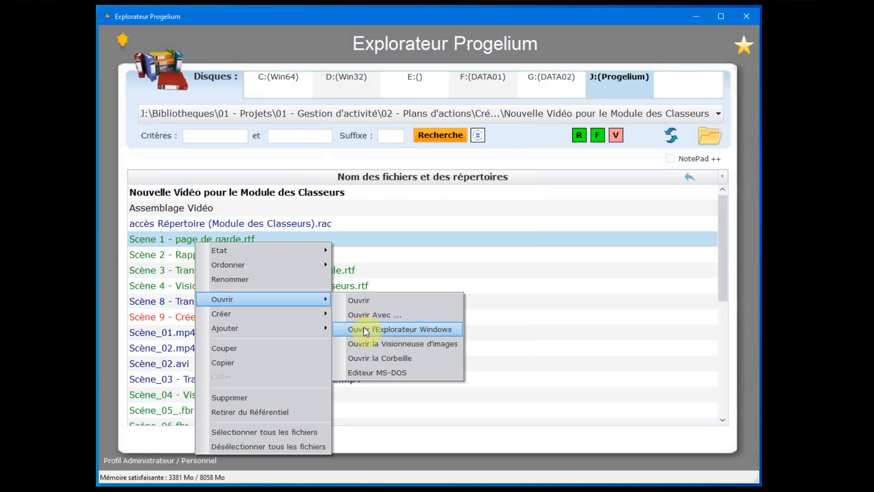
click(392, 330)
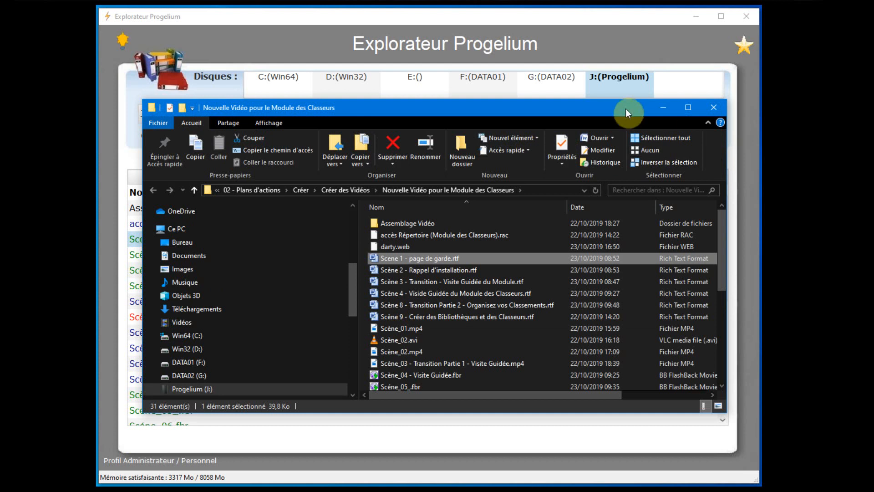
drag(613, 99, 589, 33)
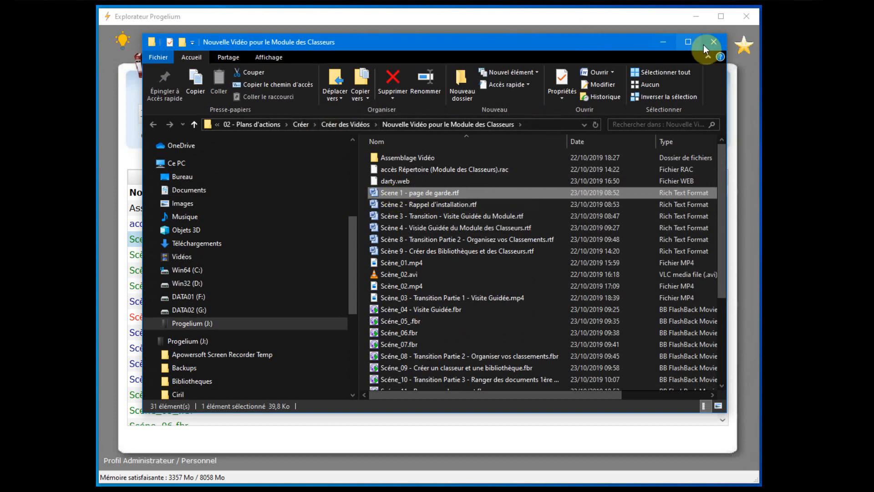
click(716, 45)
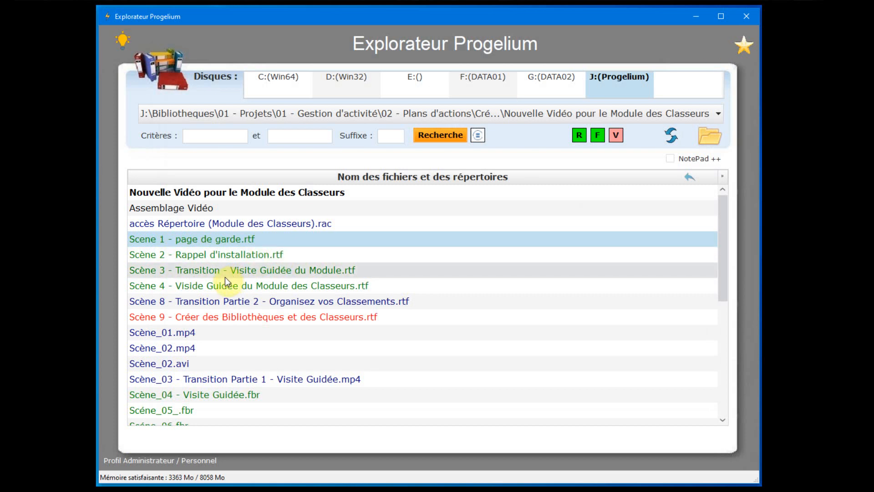
right_click(218, 239)
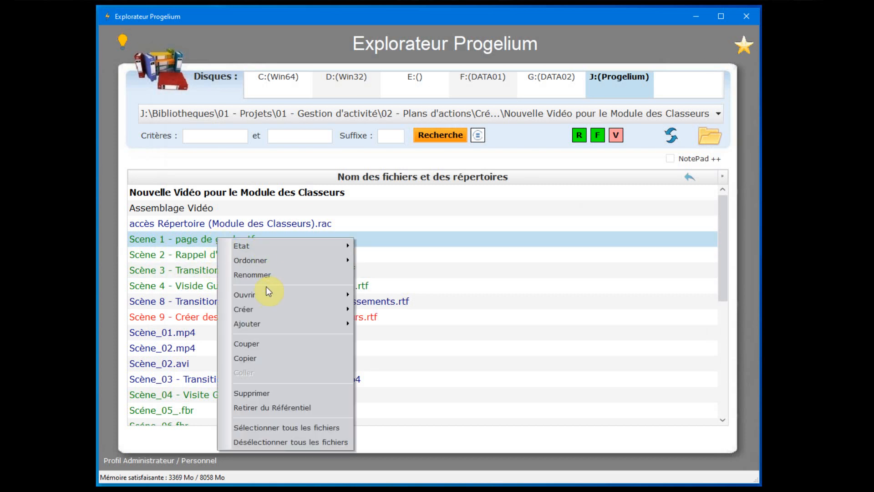
mouse_move(263, 291)
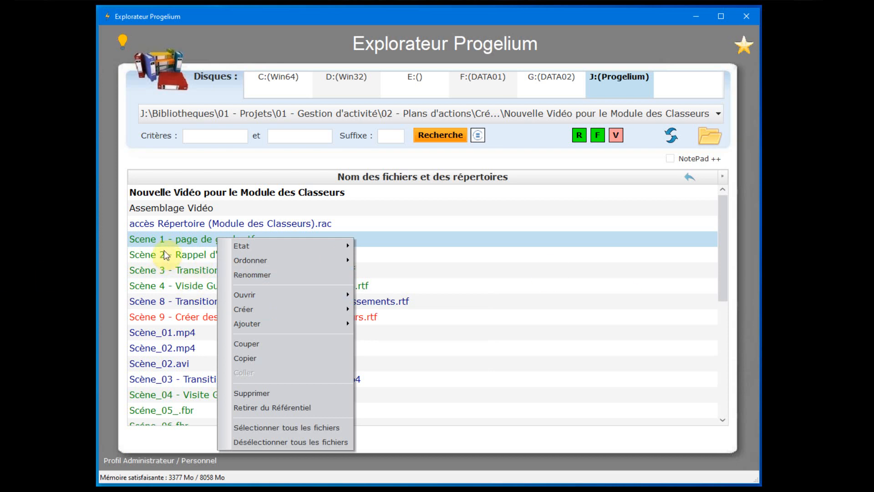
click(190, 191)
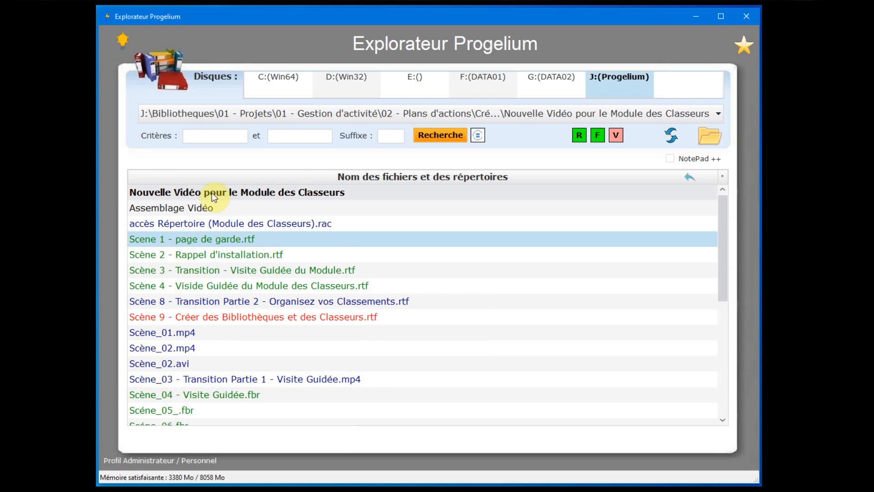
- Create a subfolder named Archive 2019 des Vidéos in the Nouvelle Vidéo pour le Module des Classeurs folder
right_click(217, 192)
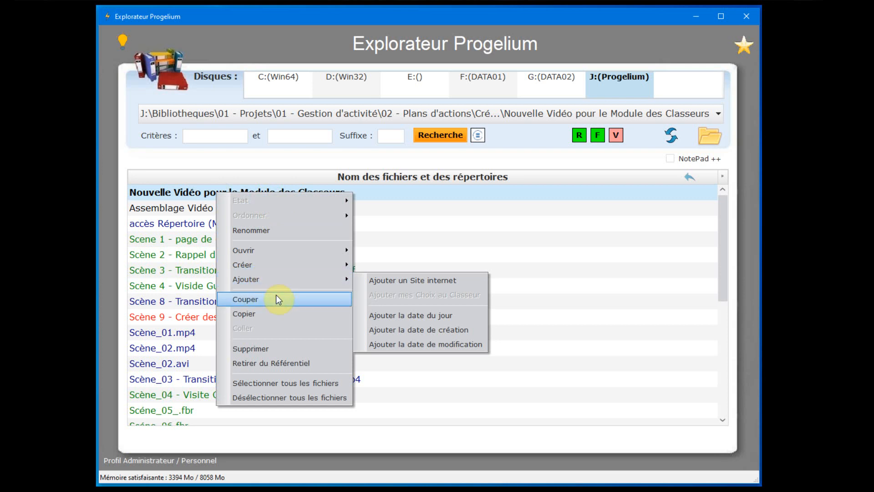
click(286, 264)
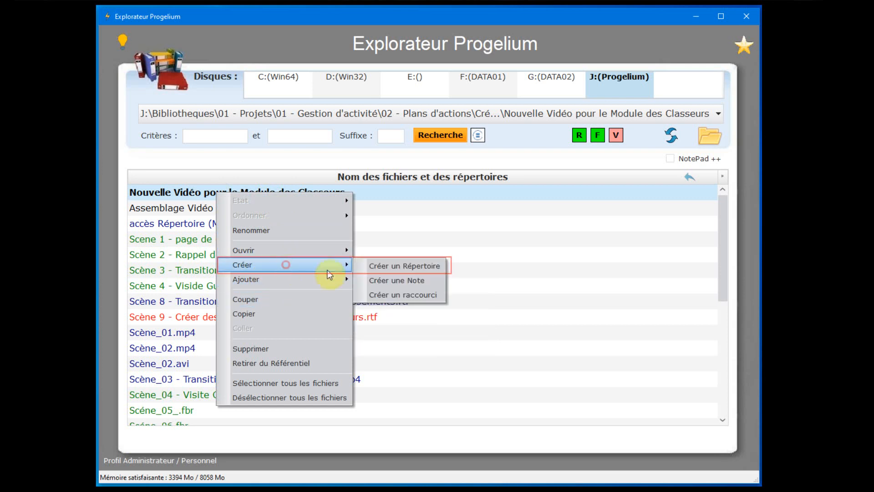
click(427, 269)
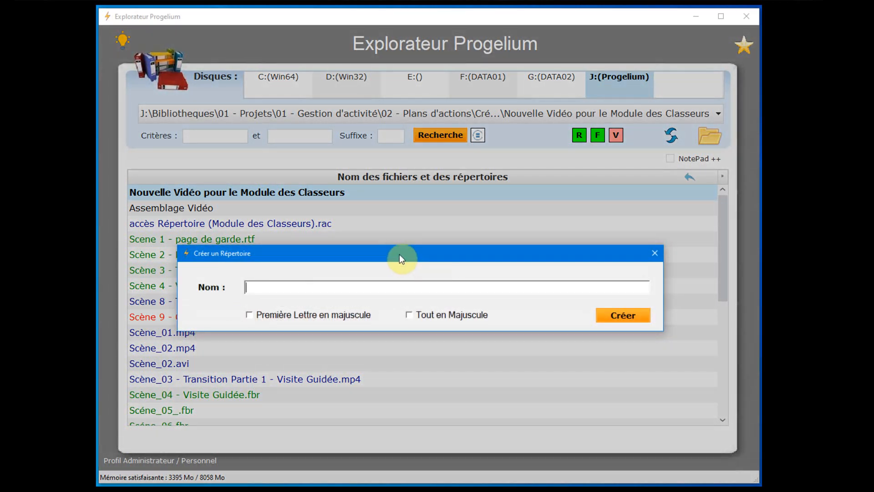
click(279, 290)
text(Archive des Vidé)
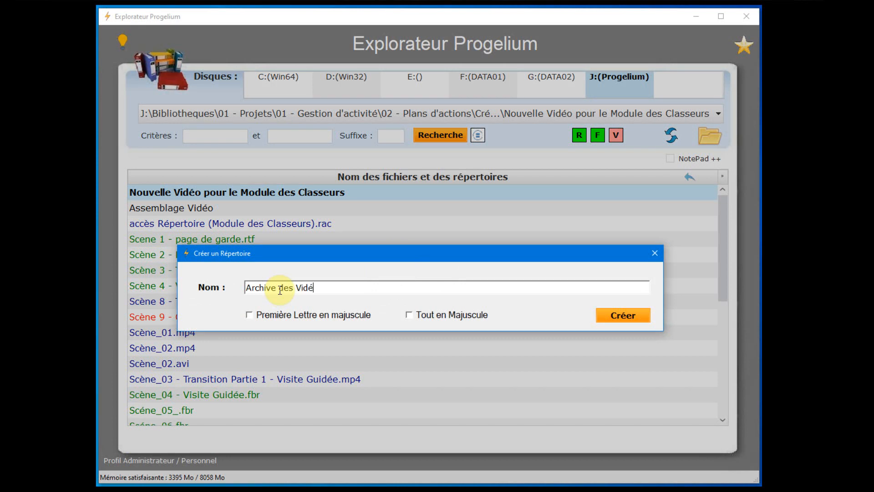
text(os)
key(Left)
key(Left)
key(Left)
key(Left)
key(Left)
key(Left)
key(Left)
text(2019)
key(Return)
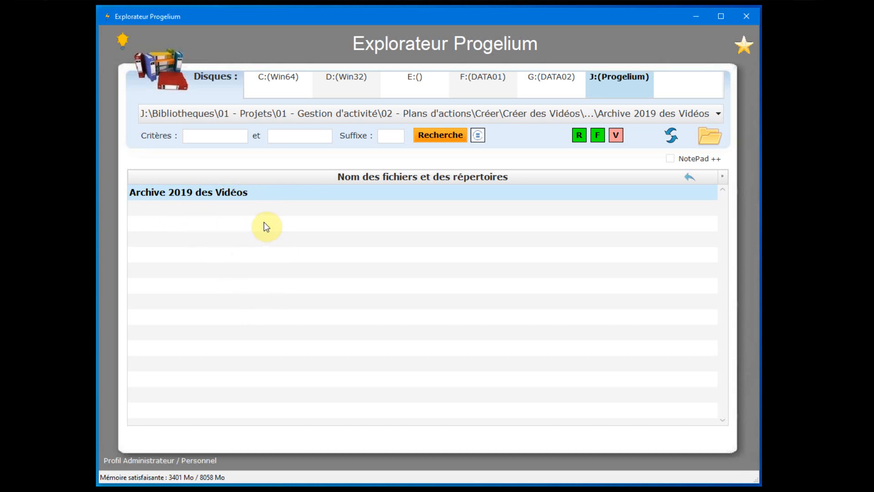
- Return to the Nouvelle Vidéo pour le Module des Classeurs folder and rename the new archive subfolder as Archive des Vidéos 2019
click(225, 192)
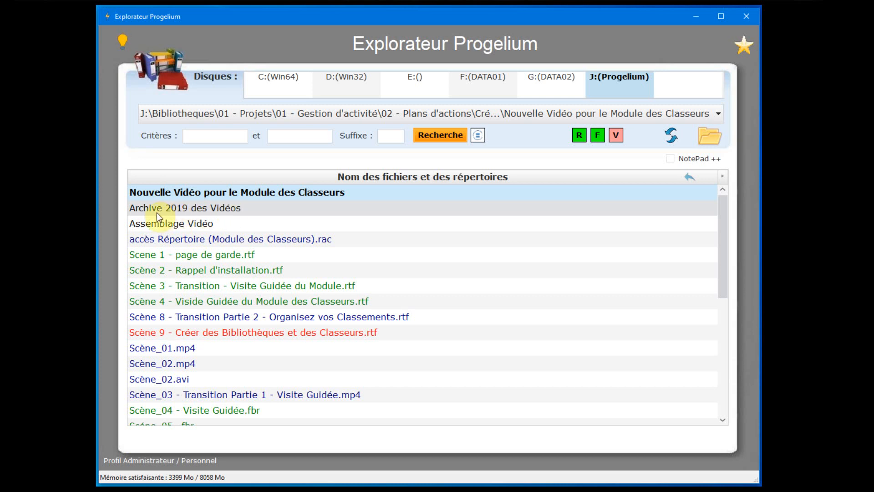
right_click(208, 209)
click(233, 244)
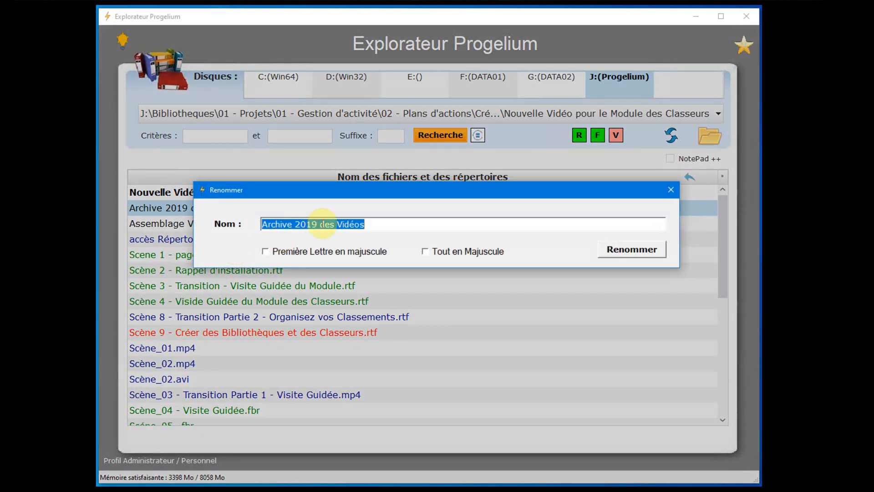
drag(320, 224, 295, 225)
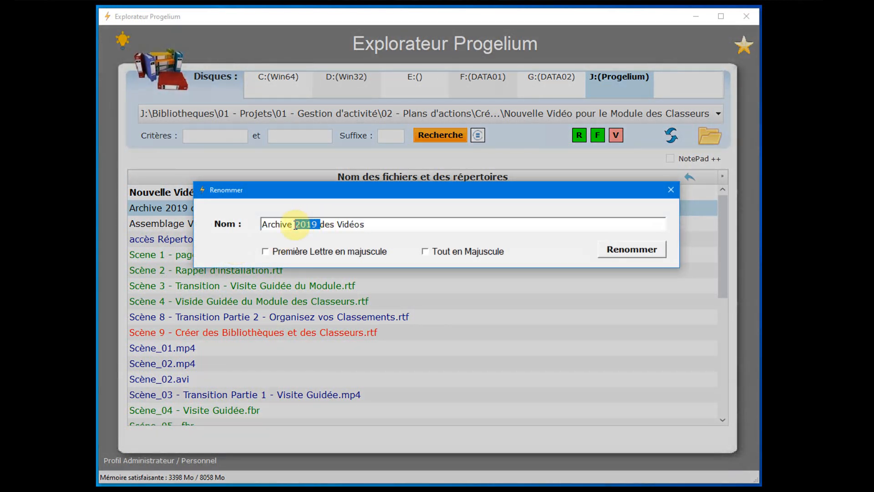
key(Delete)
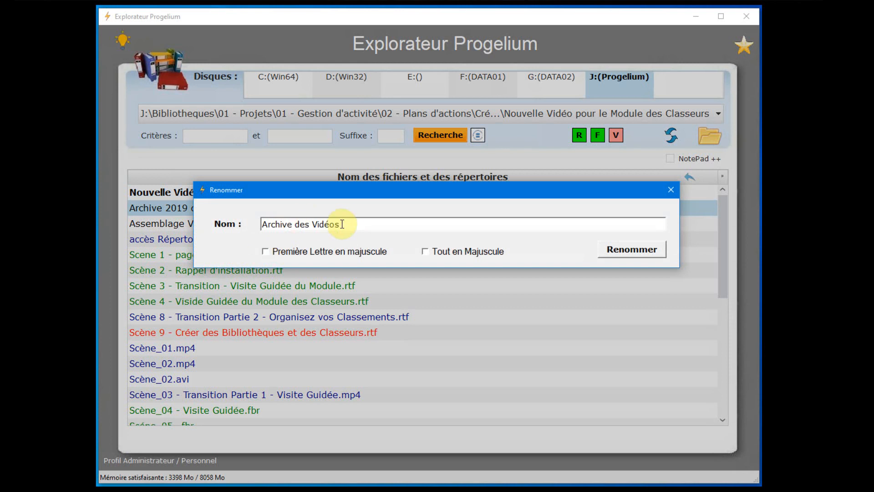
text(2019)
key(Return)
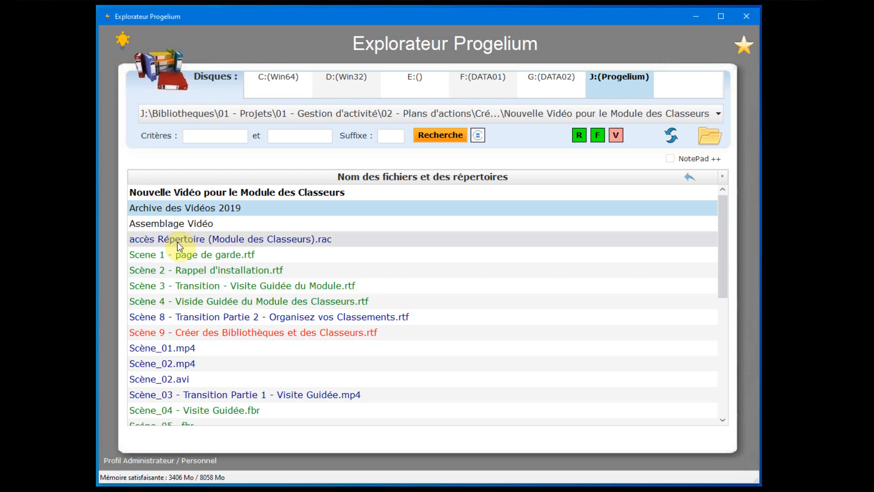
- Start a new note in the Nouvelle Vidéo pour le Module des Classeurs folder and name it Rédiger l'article du mois de Novembre
click(177, 192)
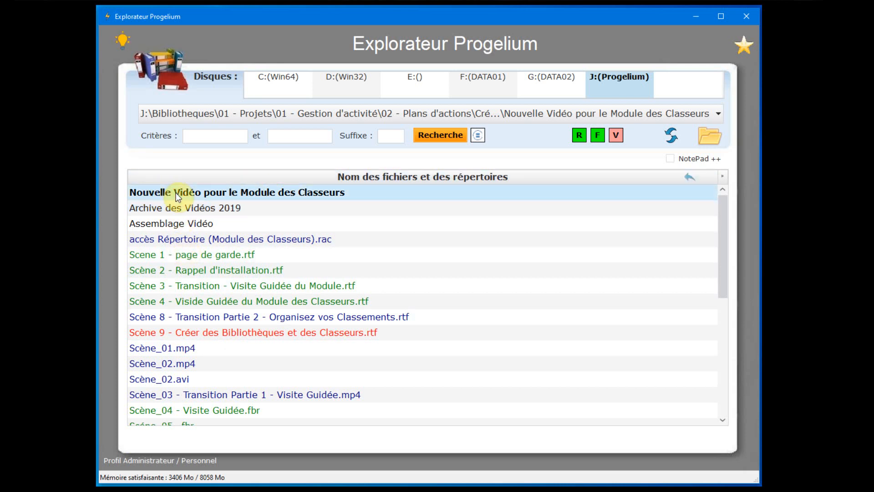
right_click(175, 192)
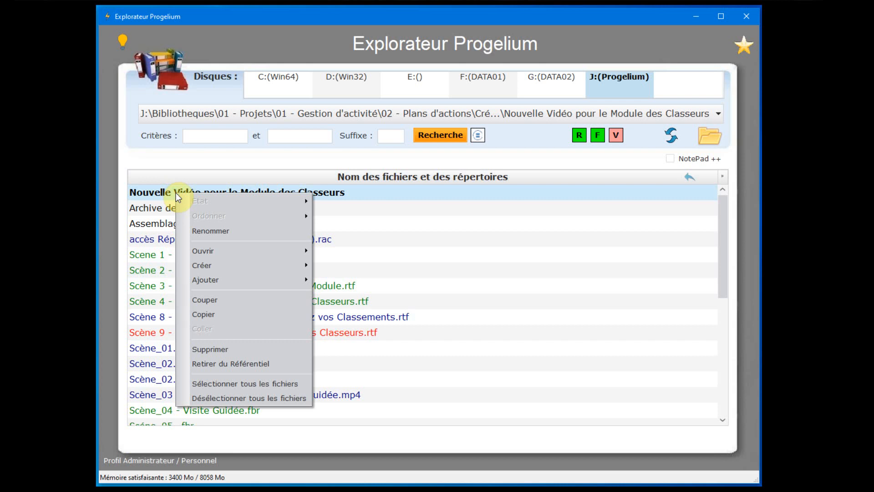
mouse_move(199, 266)
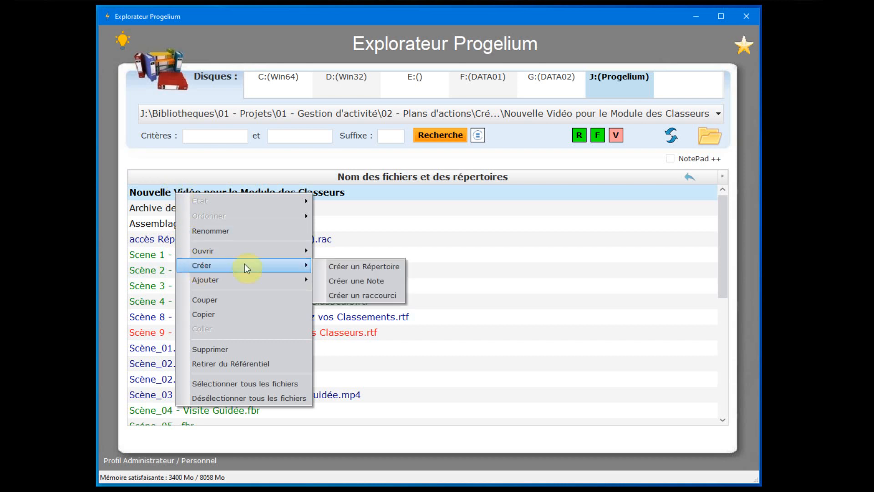
click(360, 283)
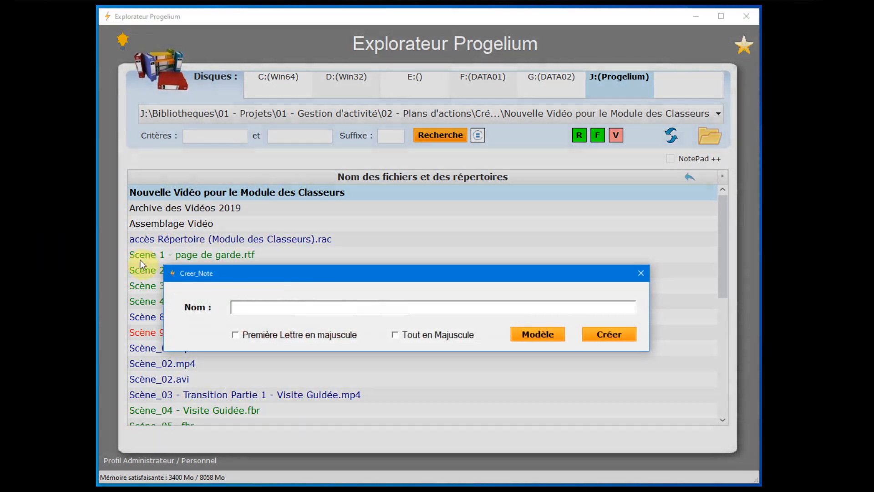
drag(211, 274, 209, 245)
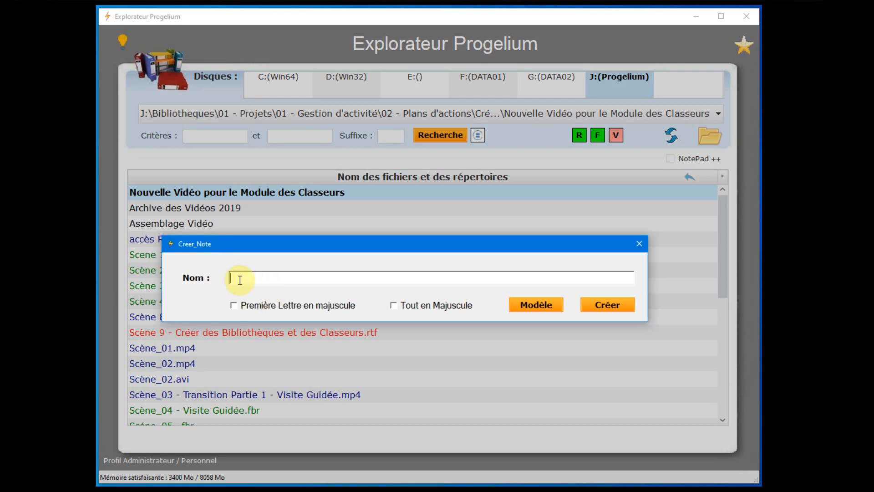
text(Rédiger l'artic)
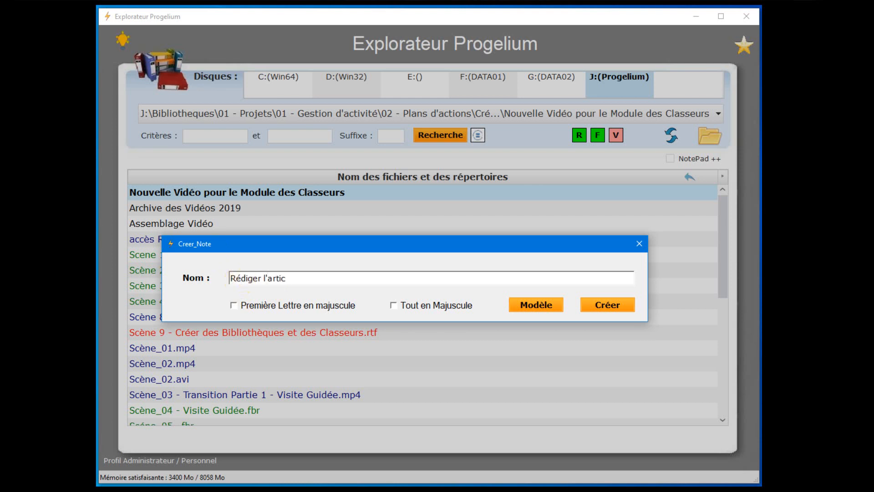
text(le )
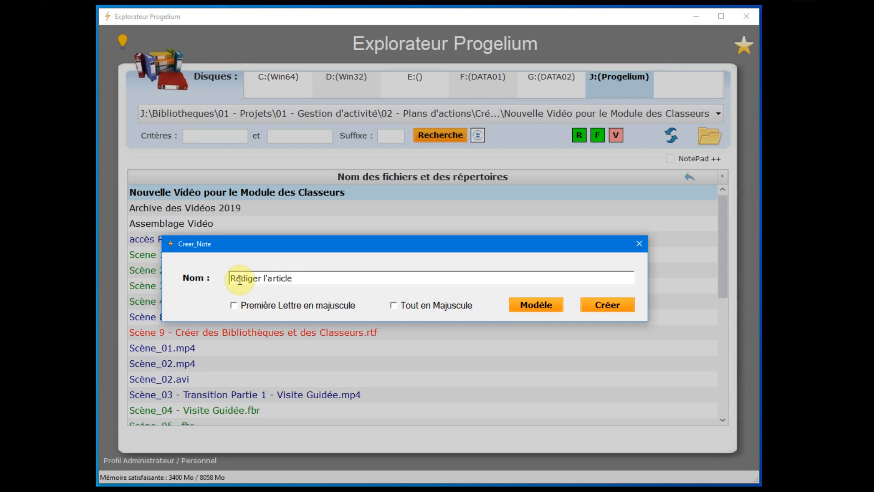
text(du mois de Novembre)
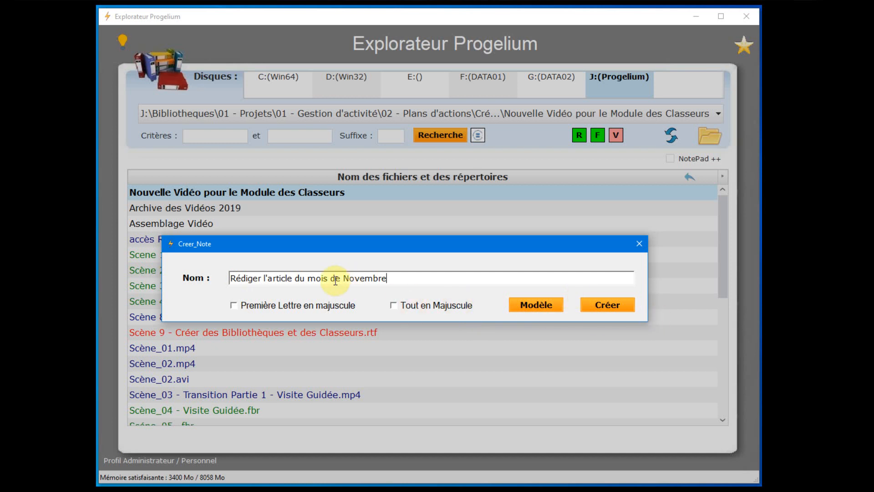
- View the note template Modèle.rtf in Word, close it, and create the named note
click(538, 305)
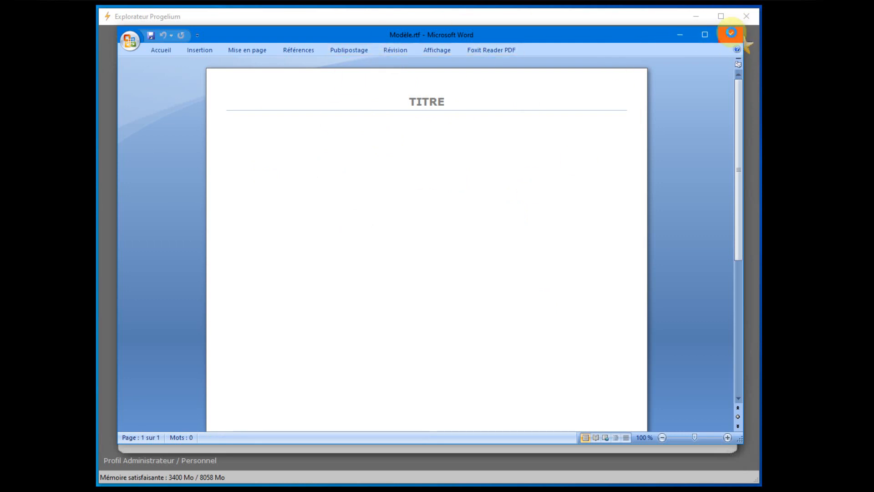
click(732, 35)
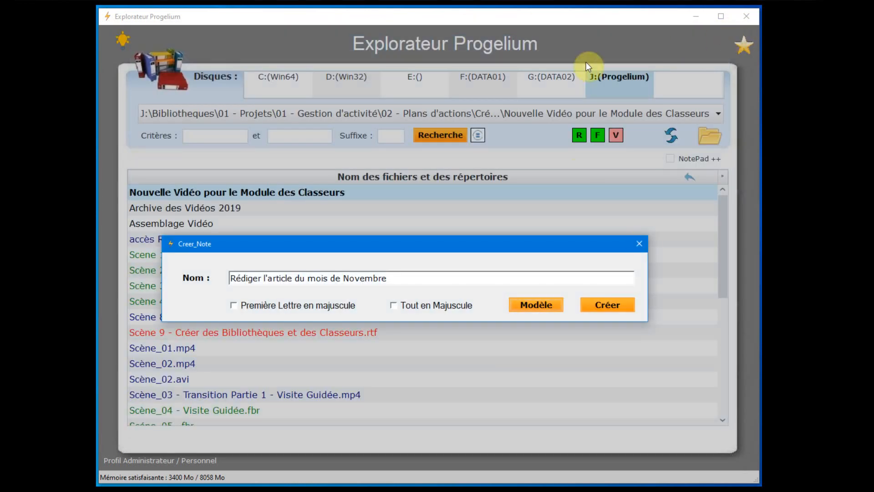
click(611, 307)
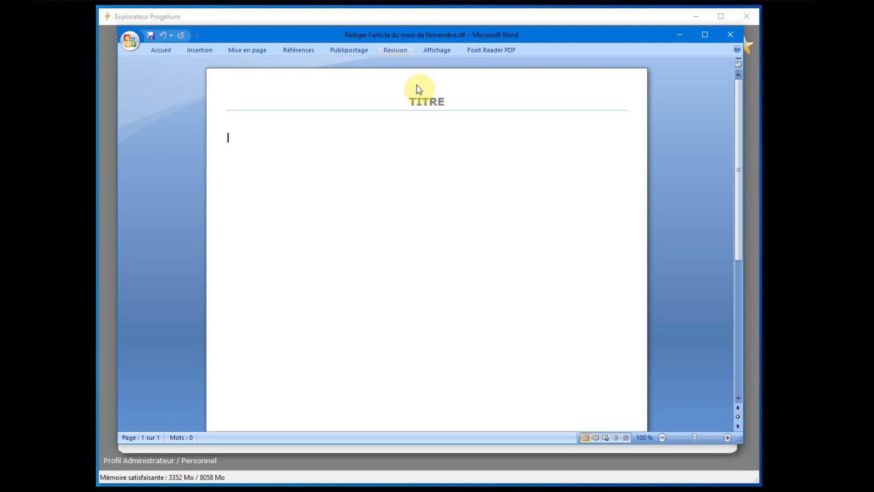
- Replace the TITRE header placeholder with the pasted title Rédiger l'article du mois de Novembre, and close the note
double_click(423, 102)
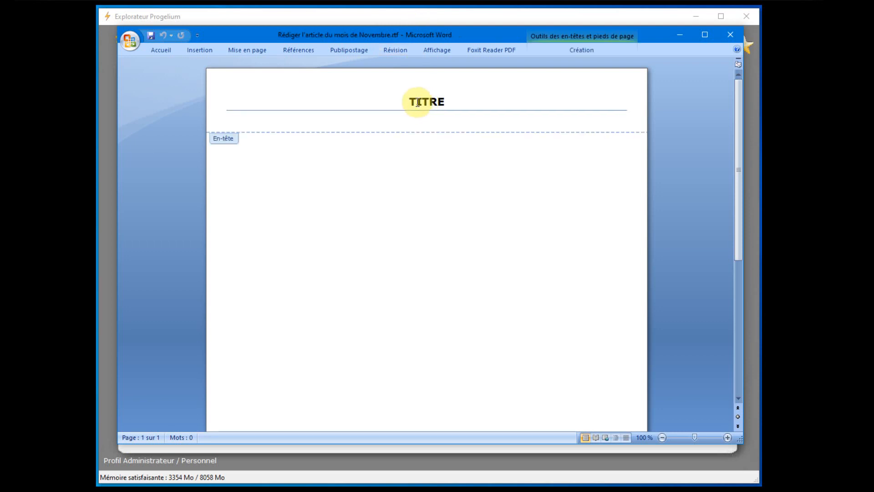
click(443, 99)
drag(443, 100, 411, 100)
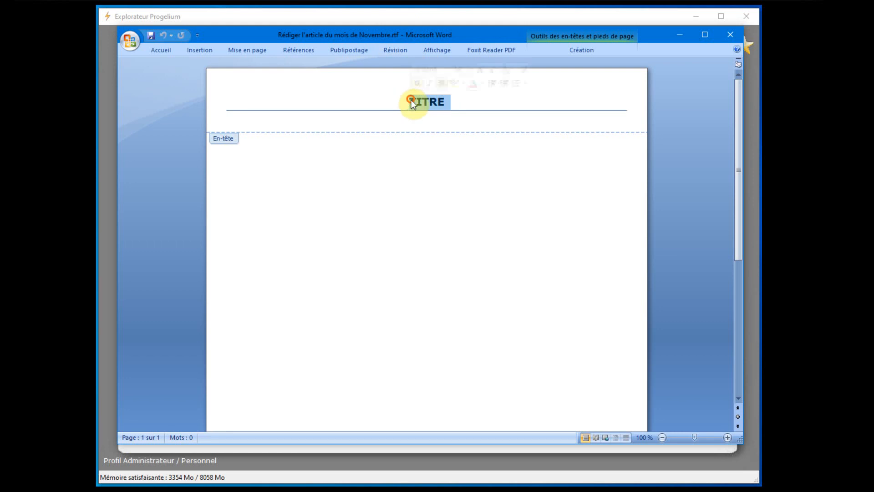
right_click(415, 101)
click(411, 101)
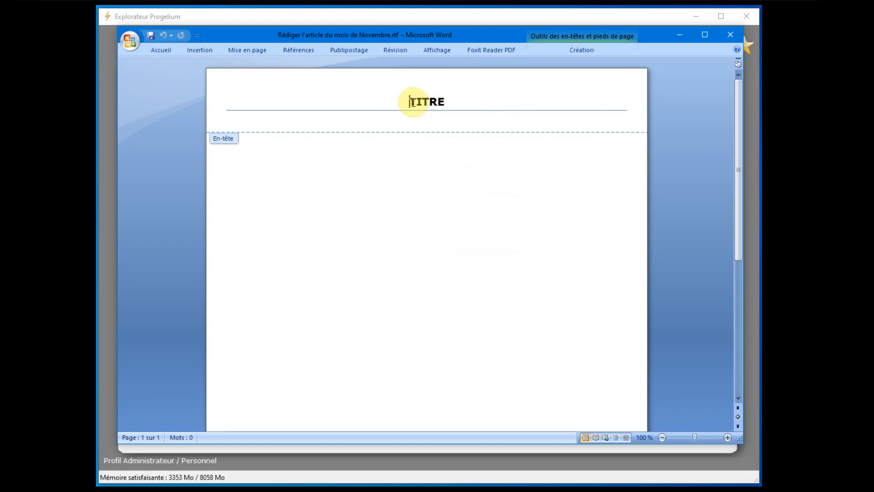
triple_click(412, 102)
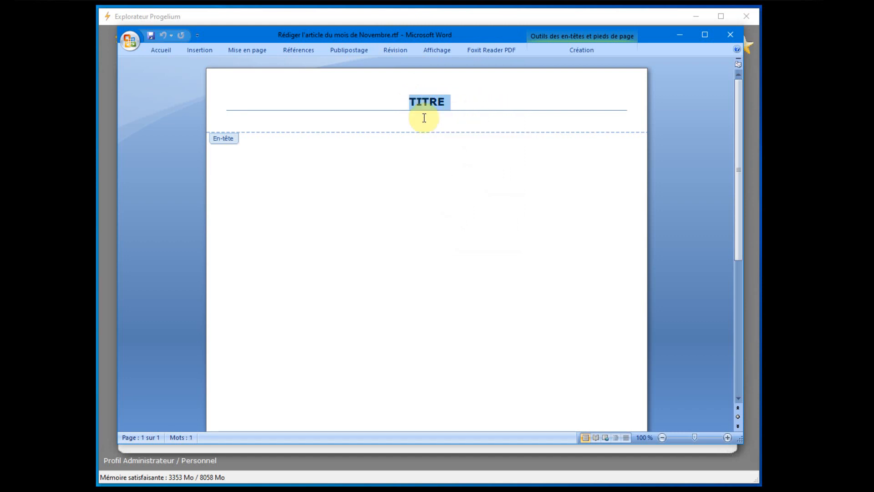
key(shift+Left)
key(Delete)
click(432, 101)
right_click(432, 101)
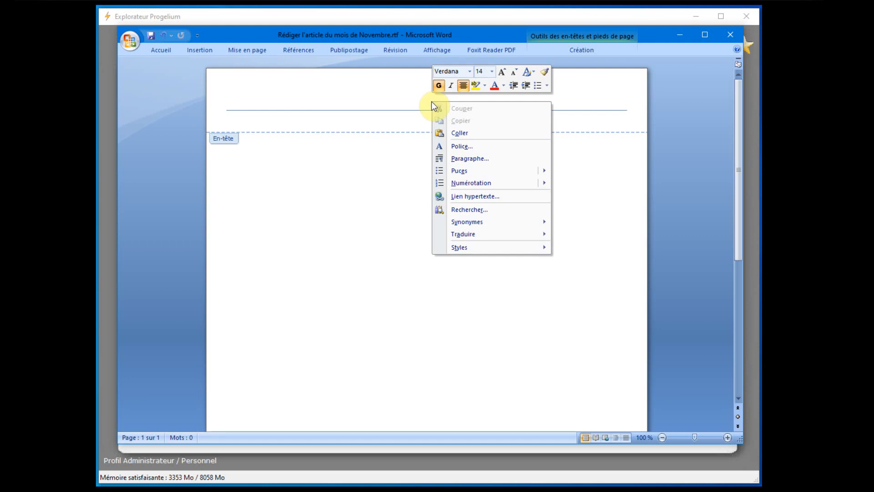
click(469, 136)
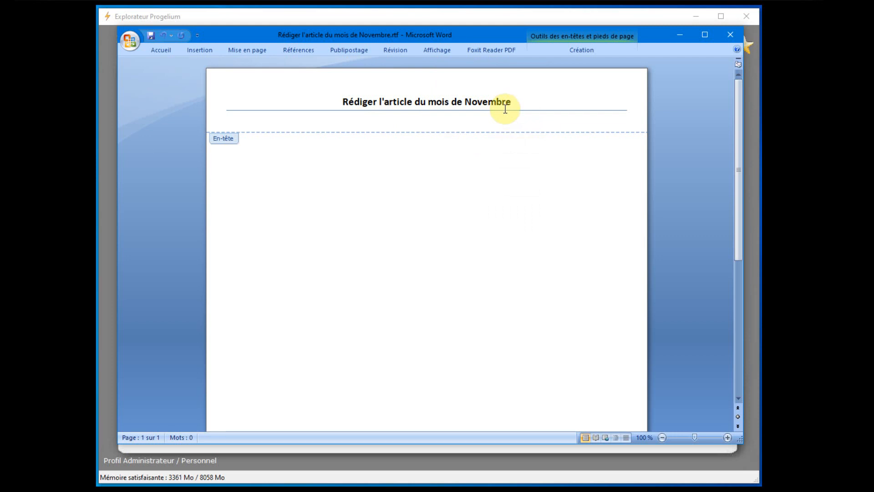
double_click(317, 169)
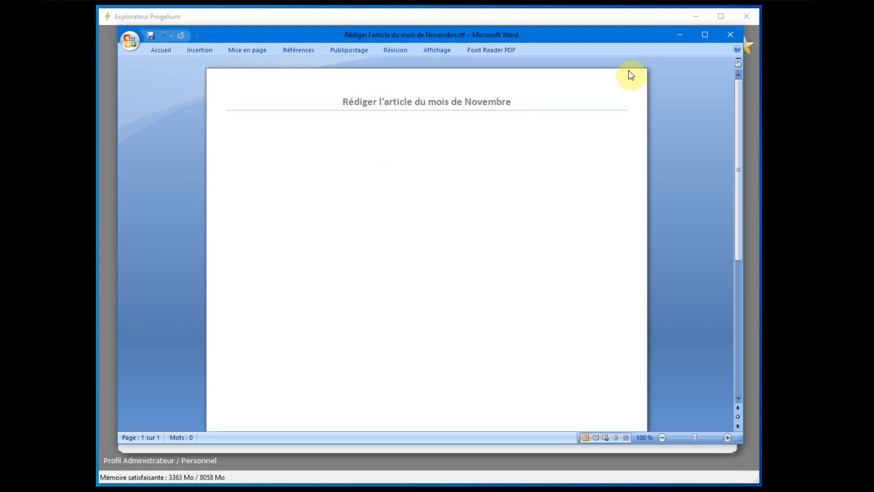
click(731, 35)
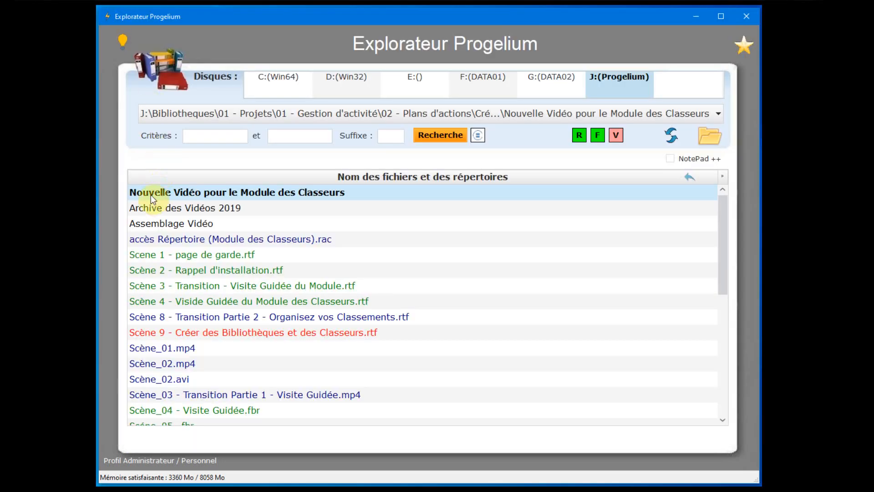
- Examine the folder's file list to locate the new note and compare its position with the other files
scroll(252, 272, down, 6)
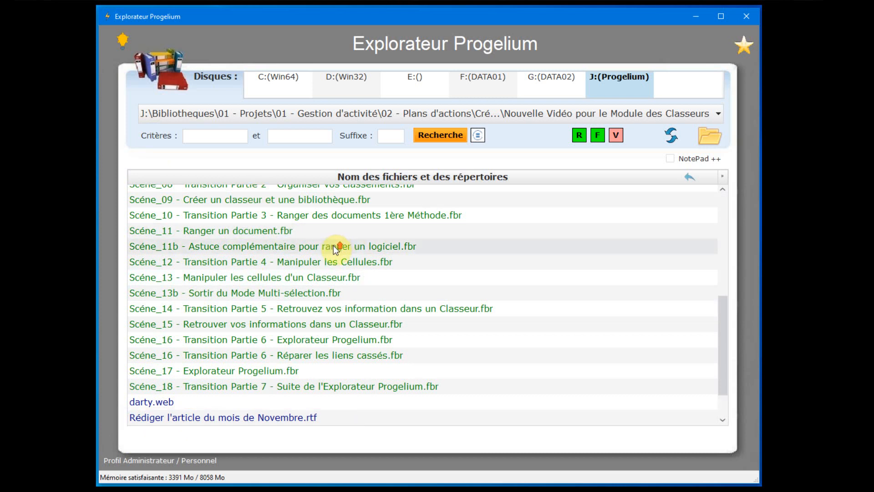
scroll(334, 245, up, 6)
scroll(281, 237, down, 6)
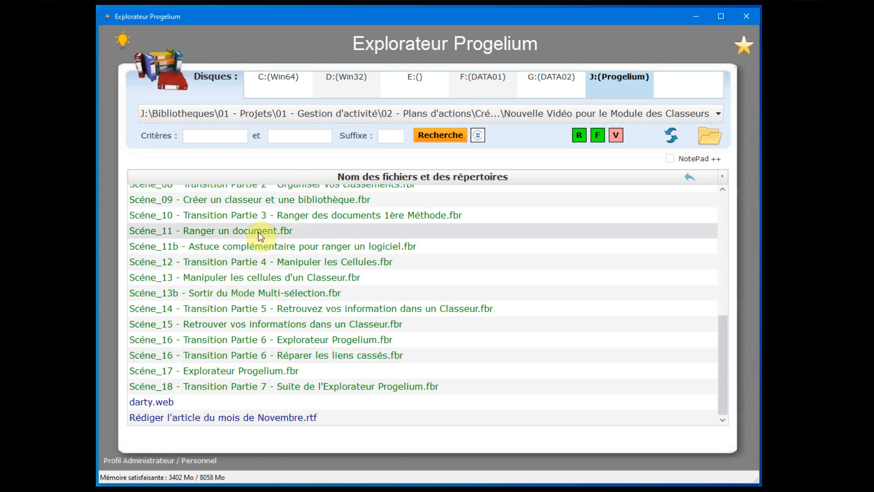
scroll(258, 231, up, 2)
scroll(260, 244, down, 2)
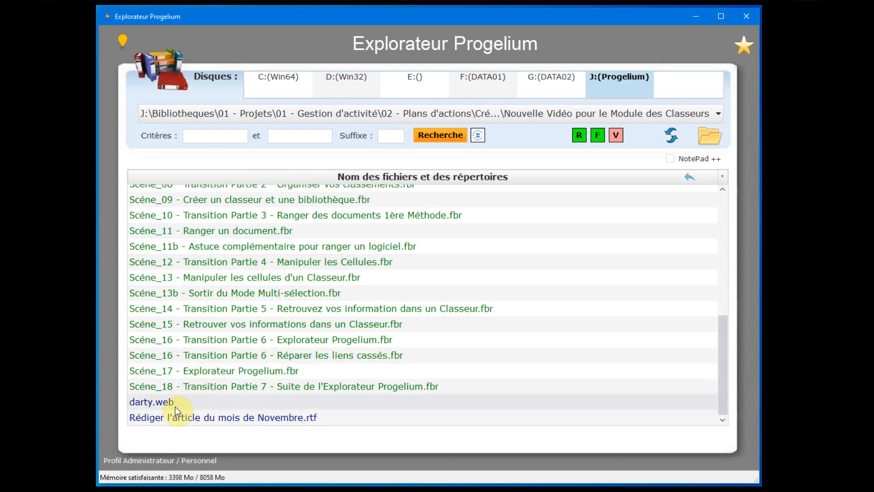
scroll(289, 294, up, 4)
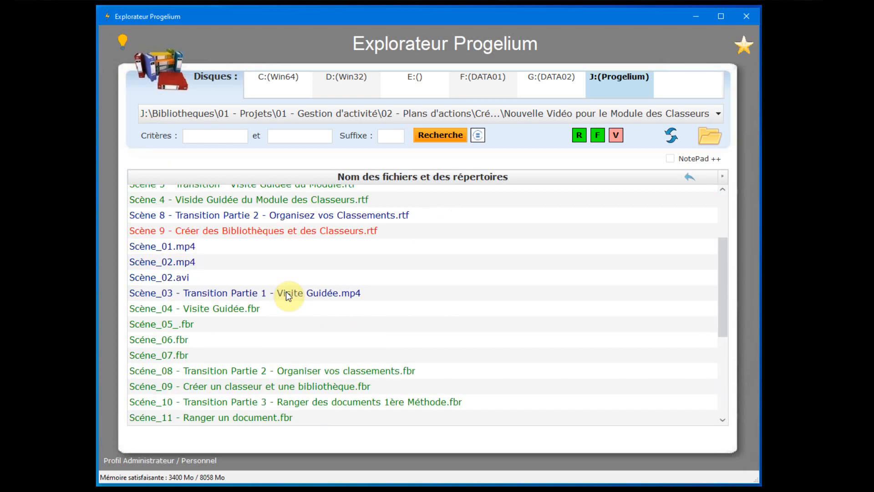
scroll(224, 239, up, 3)
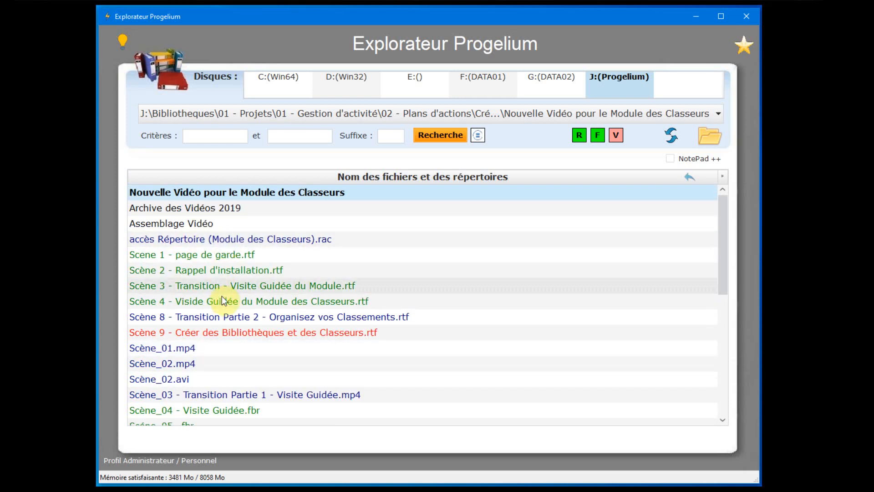
scroll(220, 303, down, 3)
scroll(220, 302, down, 1)
scroll(220, 303, down, 1)
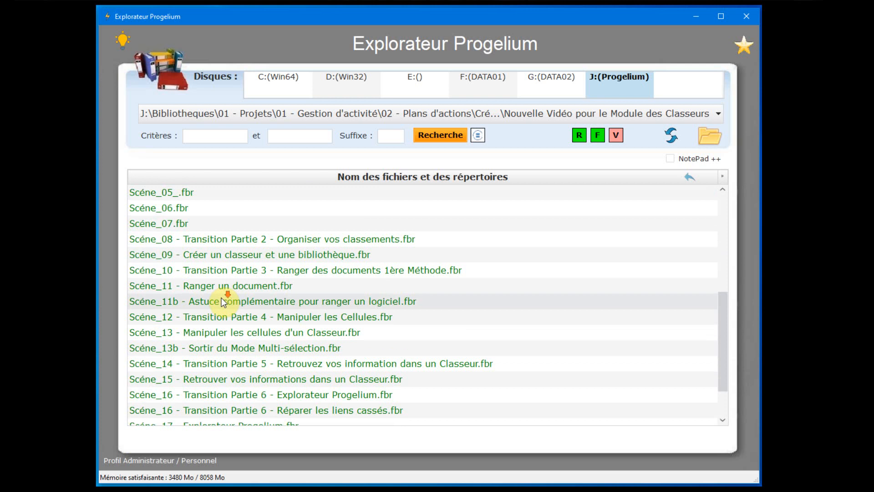
scroll(223, 303, up, 5)
- Show the Ordonner commands for Scene 1 - page de garde.rtf, and dismiss them with that file selected
right_click(223, 256)
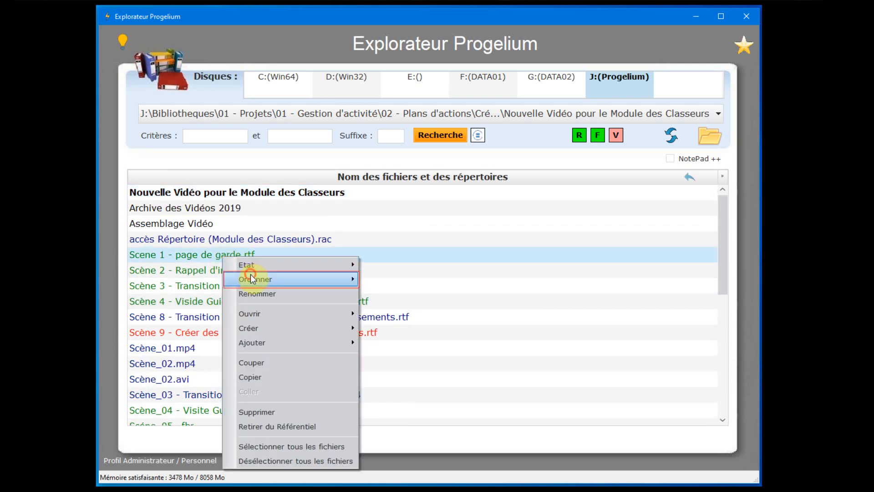
mouse_move(252, 277)
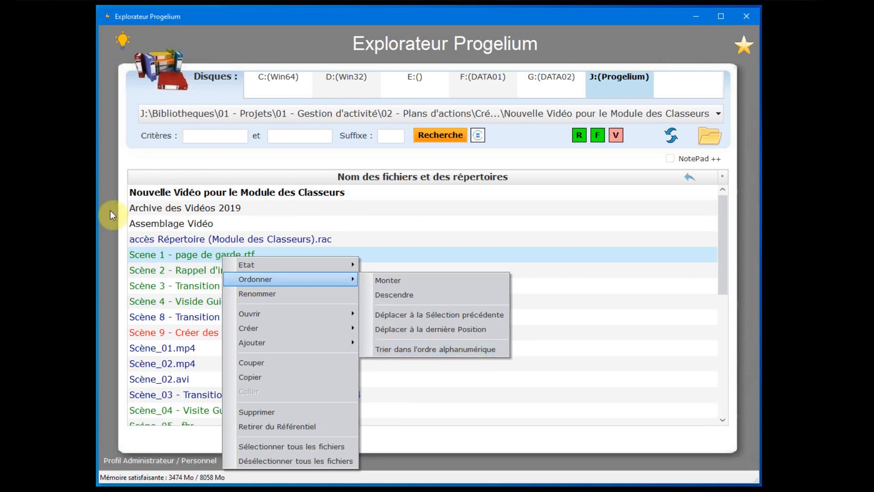
click(173, 257)
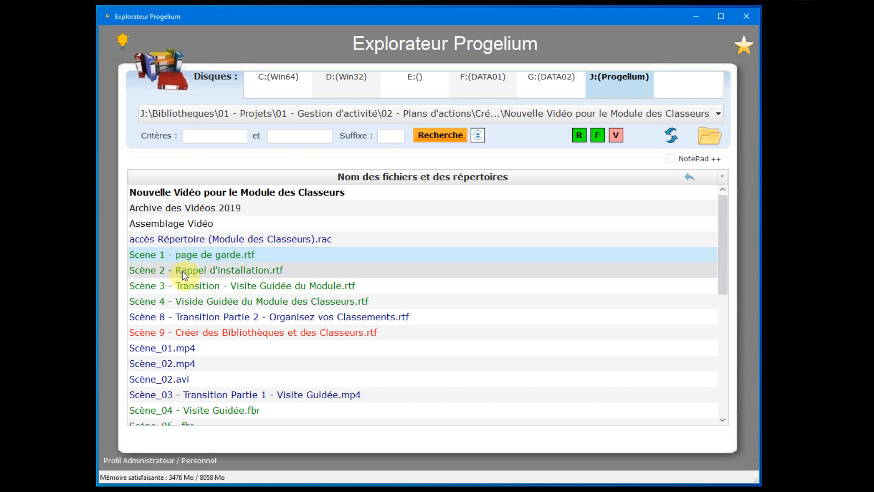
- Move Rédiger l'article du mois de Novembre.rtf to the position of the previously selected Scene 1 - page de garde.rtf
scroll(232, 280, down, 6)
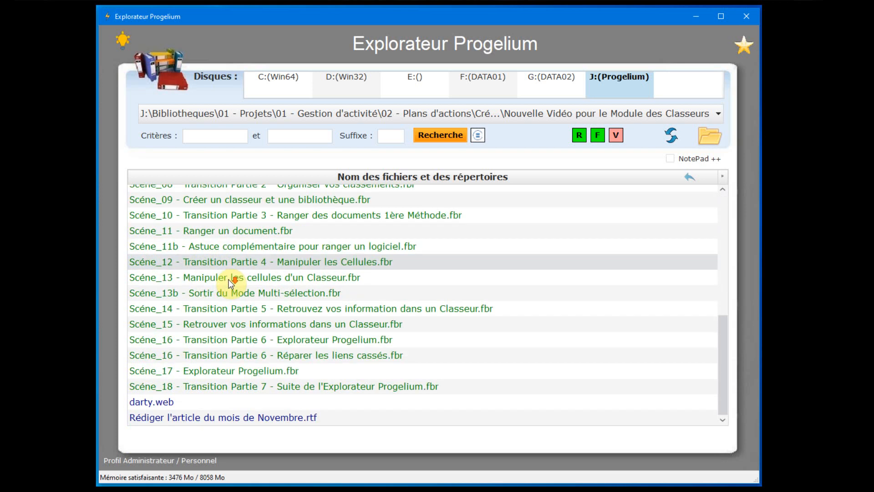
click(201, 418)
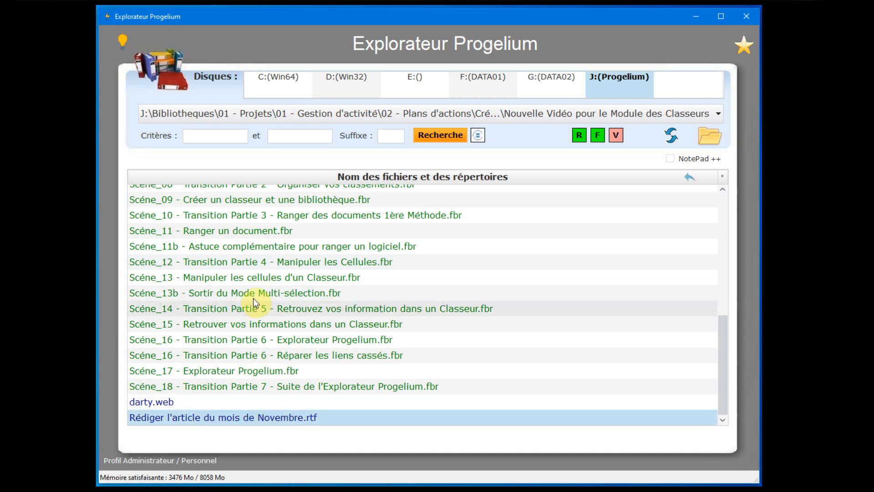
scroll(264, 300, up, 6)
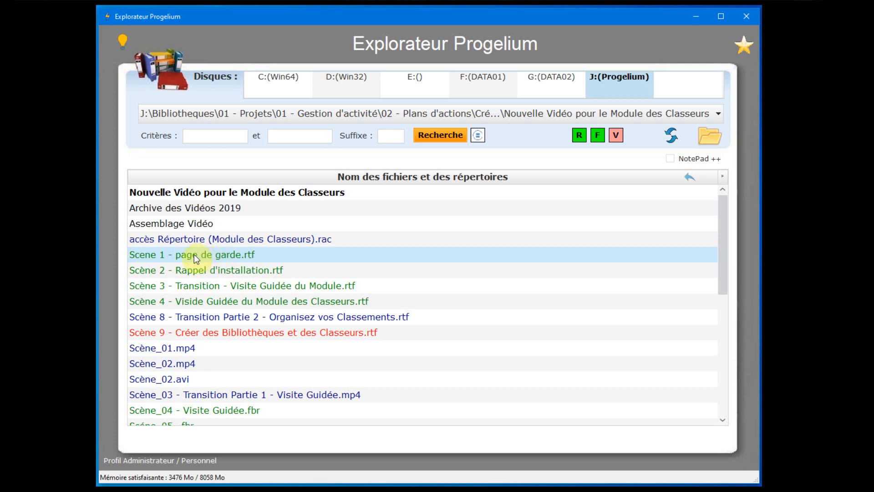
scroll(226, 250, down, 6)
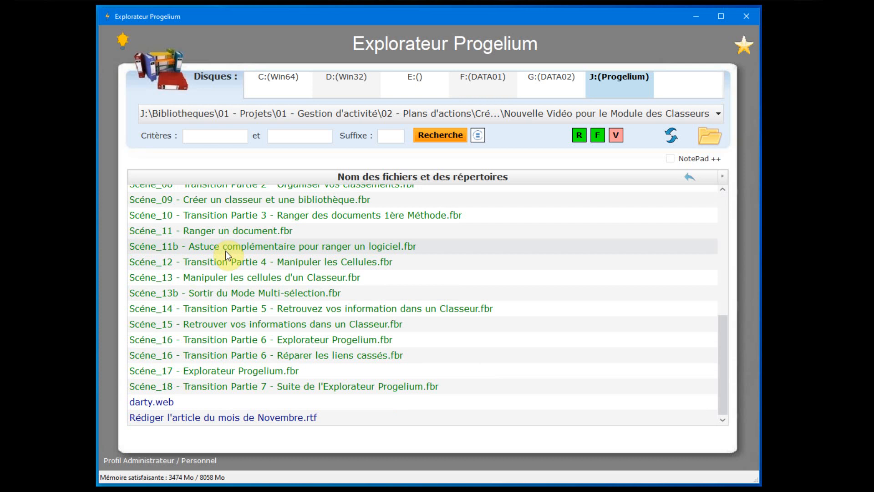
right_click(230, 421)
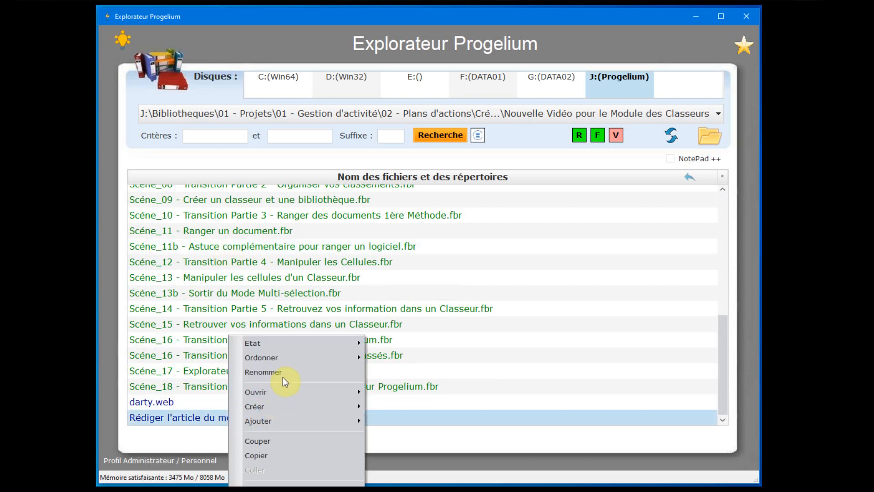
mouse_move(276, 359)
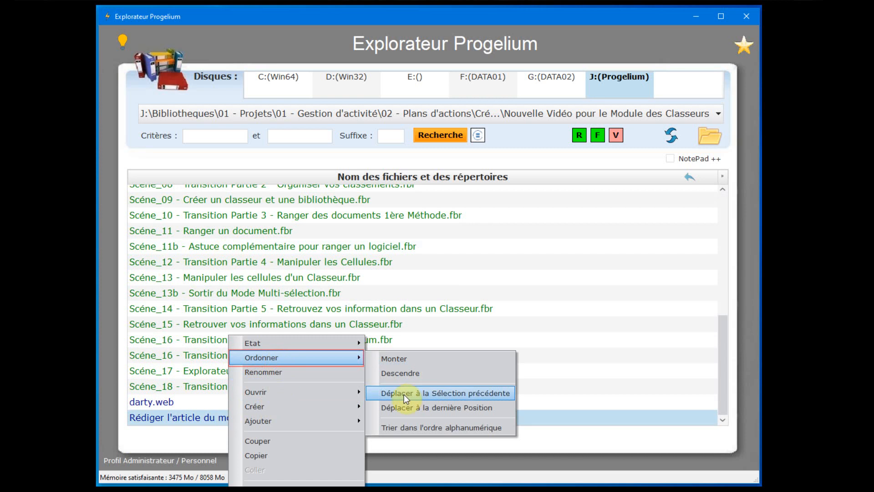
click(485, 394)
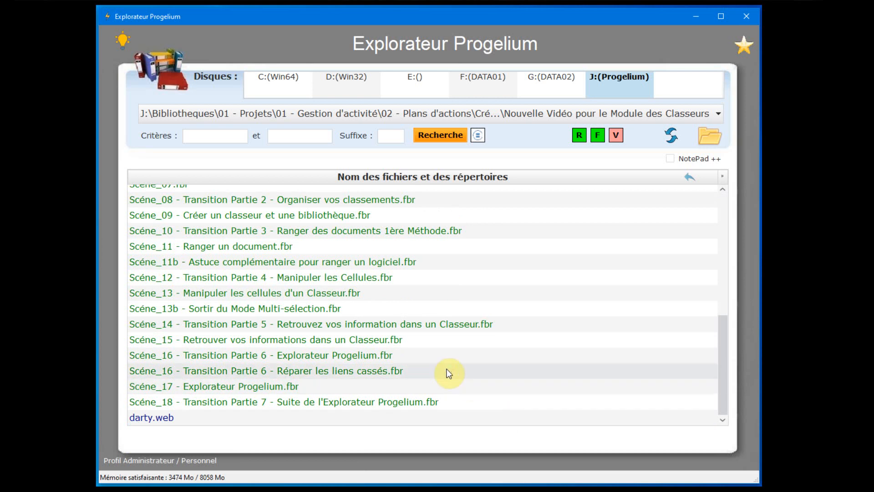
- Move Rédiger l'article du mois de Novembre.rtf up one position in the folder list, and back down one position
scroll(448, 373, up, 5)
scroll(448, 374, up, 2)
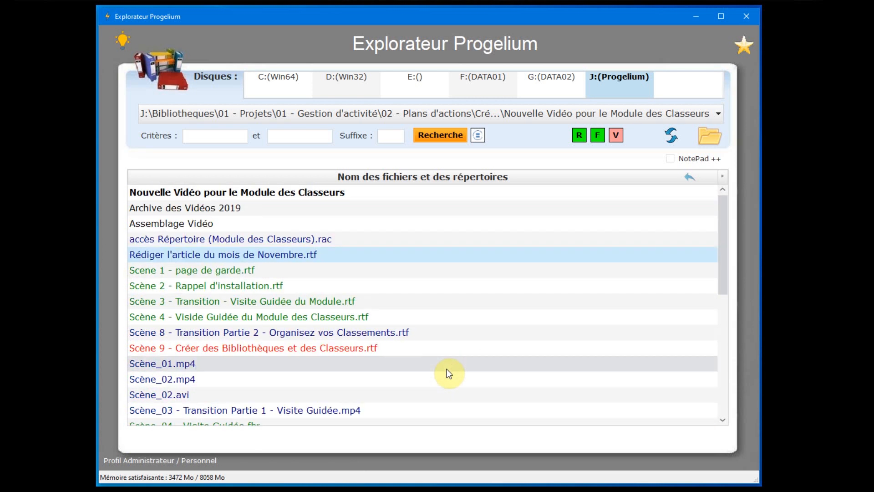
right_click(222, 254)
mouse_move(258, 276)
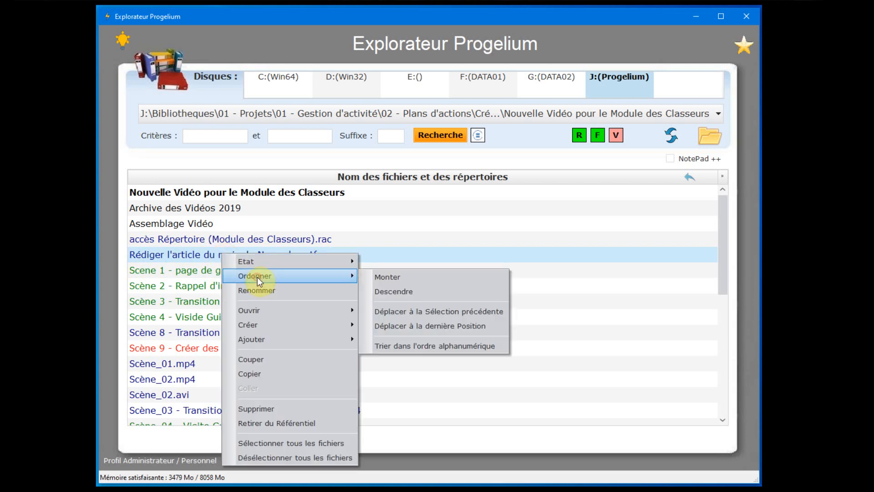
click(388, 278)
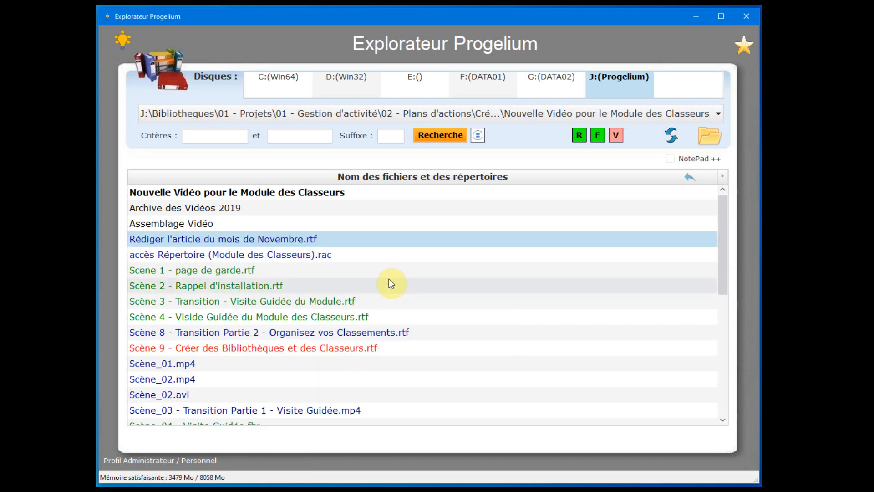
right_click(245, 239)
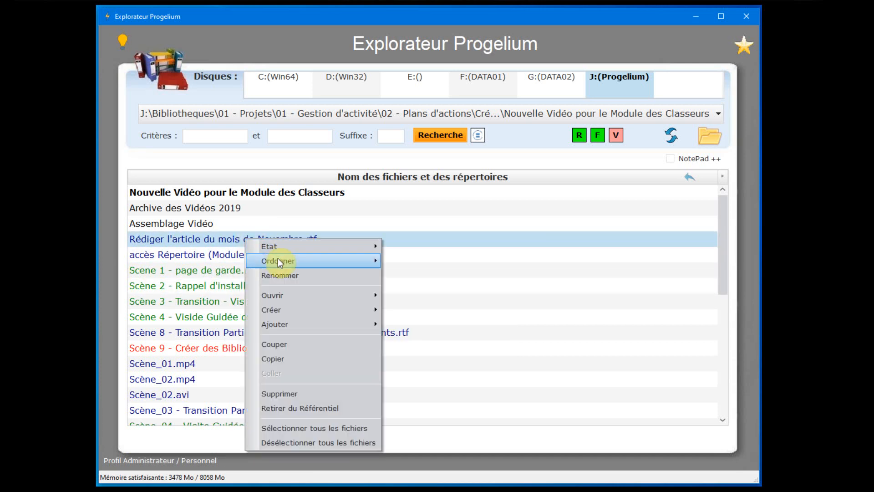
mouse_move(278, 260)
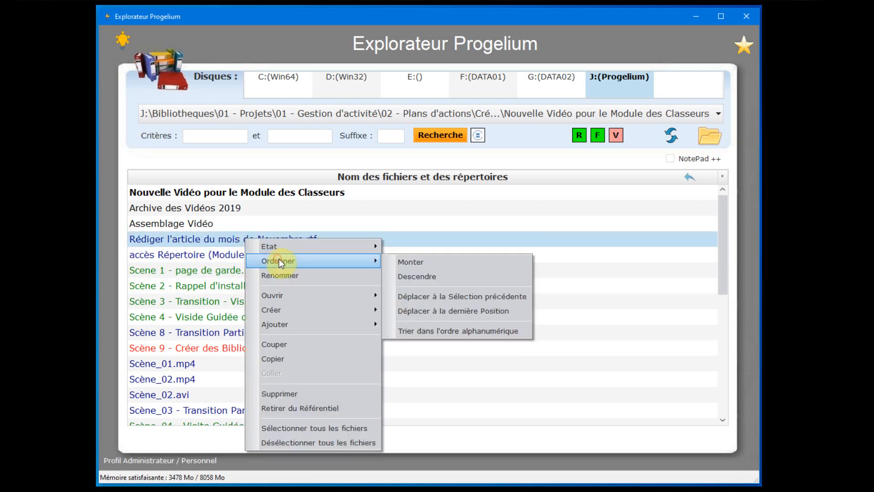
click(417, 277)
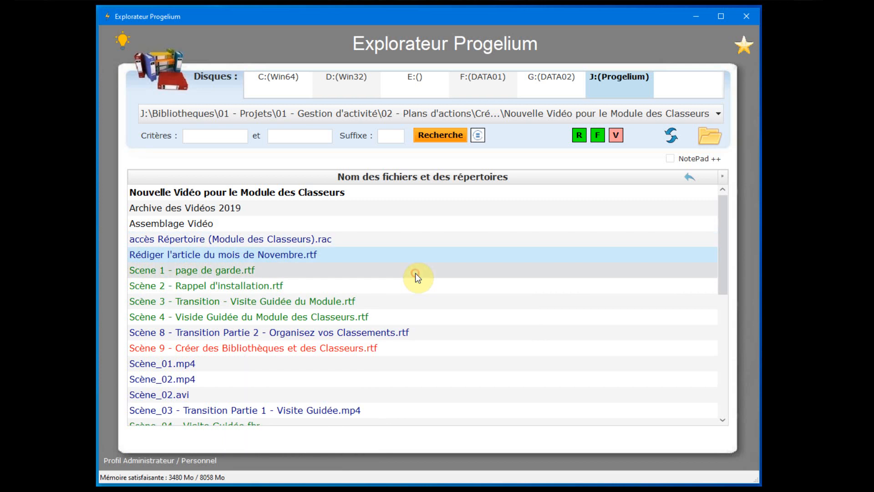
- Move Rédiger l'article du mois de Novembre.rtf to the last position in the folder's file list
right_click(283, 252)
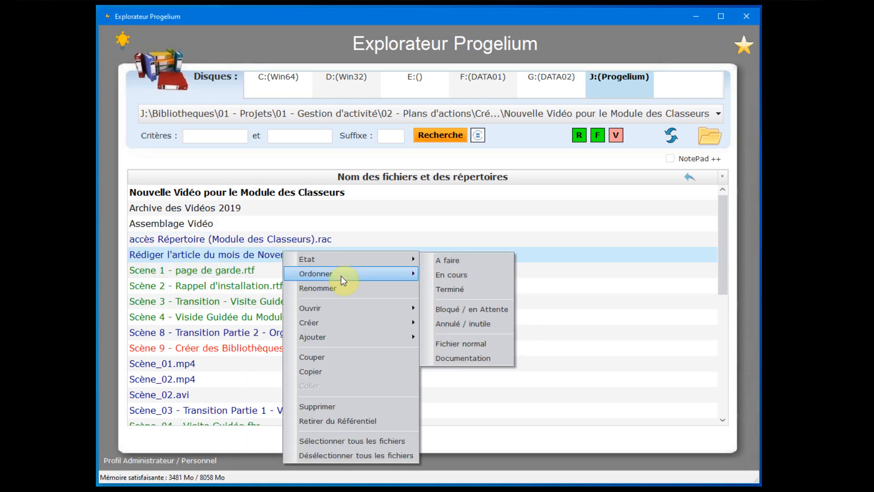
mouse_move(340, 276)
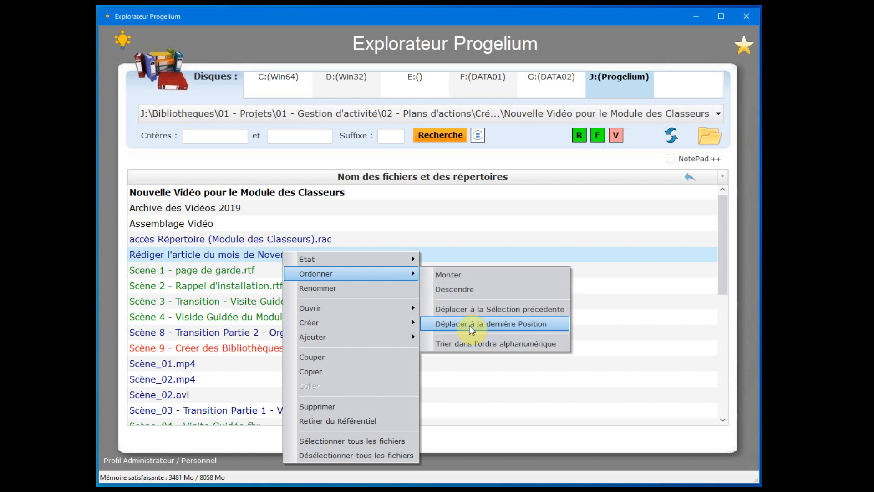
click(503, 326)
scroll(422, 310, down, 7)
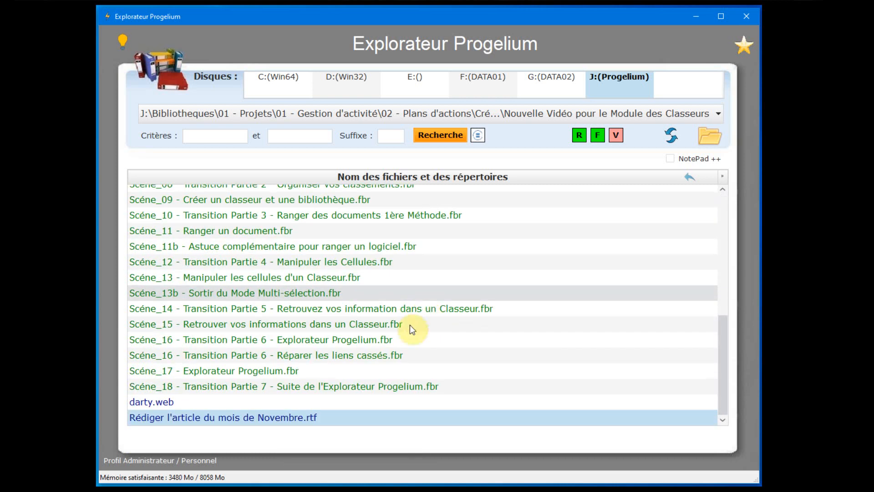
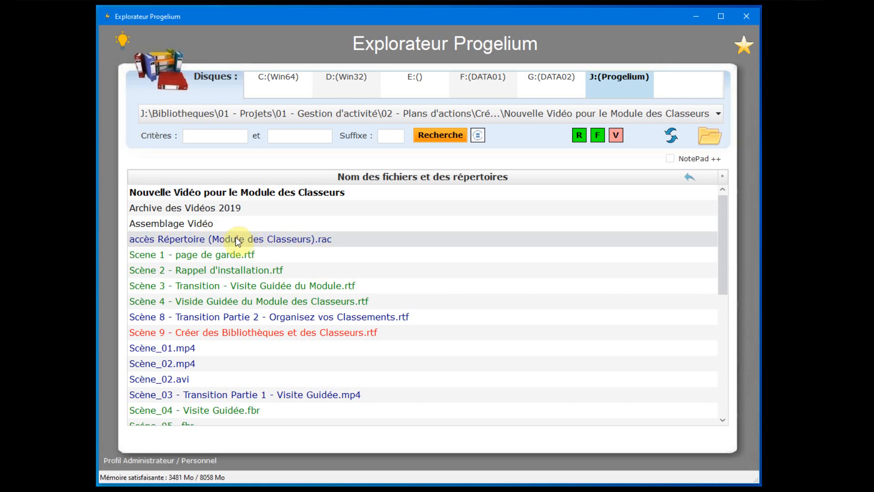
- Follow accès Répertoire (Module des Classeurs).rac to its folder, and return through accès Atelier Vidéo (Module des Classeurs).rac
double_click(184, 240)
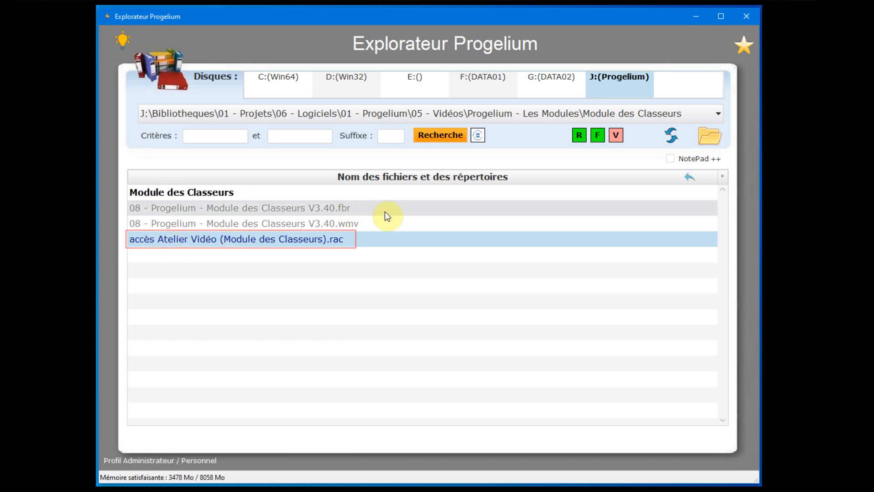
double_click(201, 238)
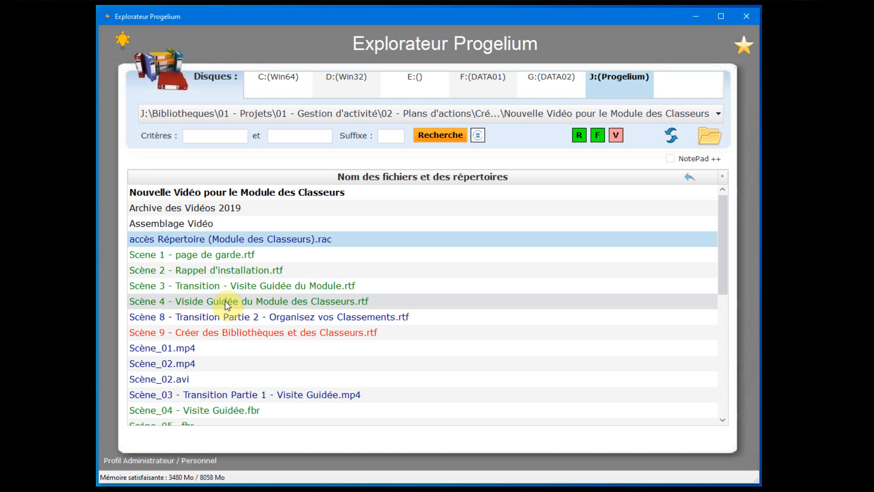
- Create a shortcut to the Nouvelle Vidéo pour le Module des Classeurs folder, and select the new .rac file
right_click(175, 192)
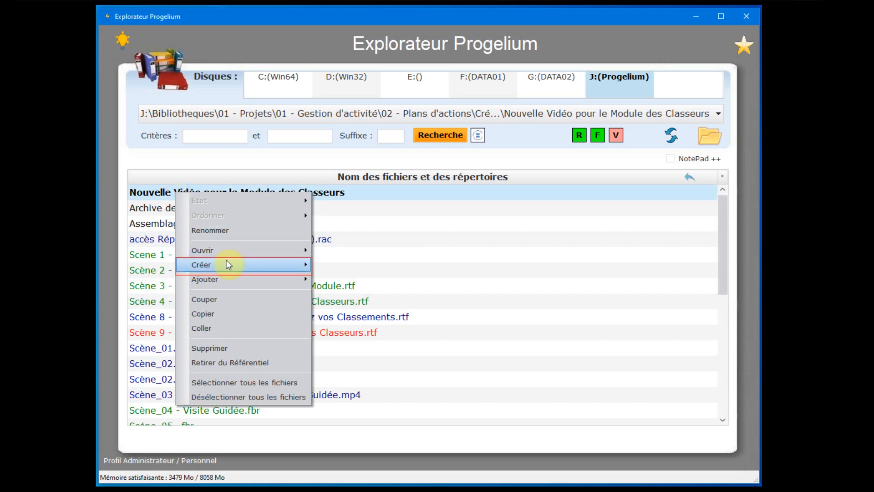
mouse_move(225, 264)
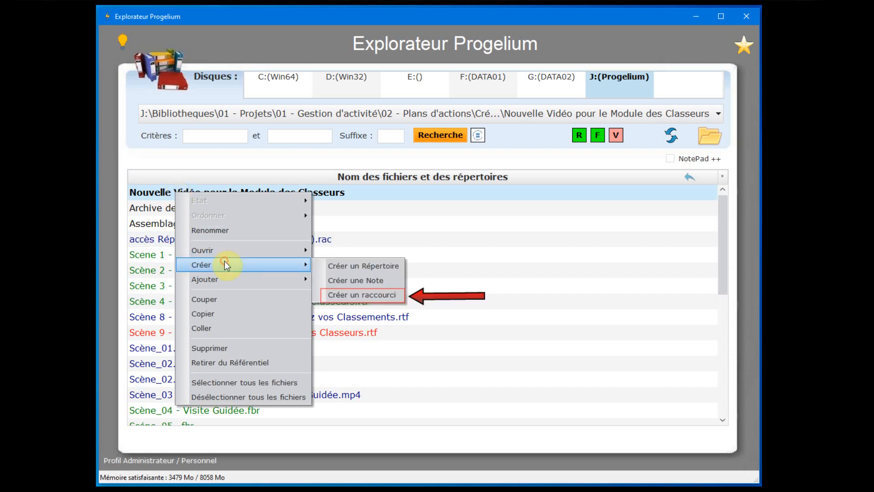
click(347, 294)
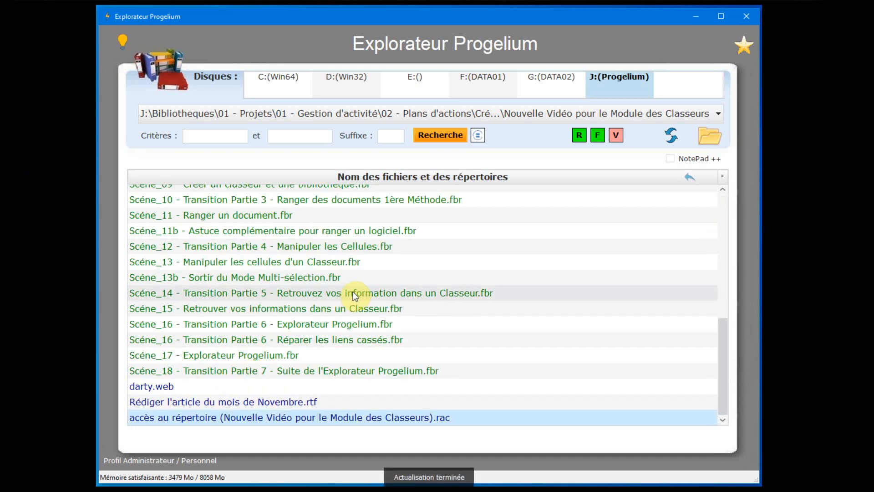
click(162, 421)
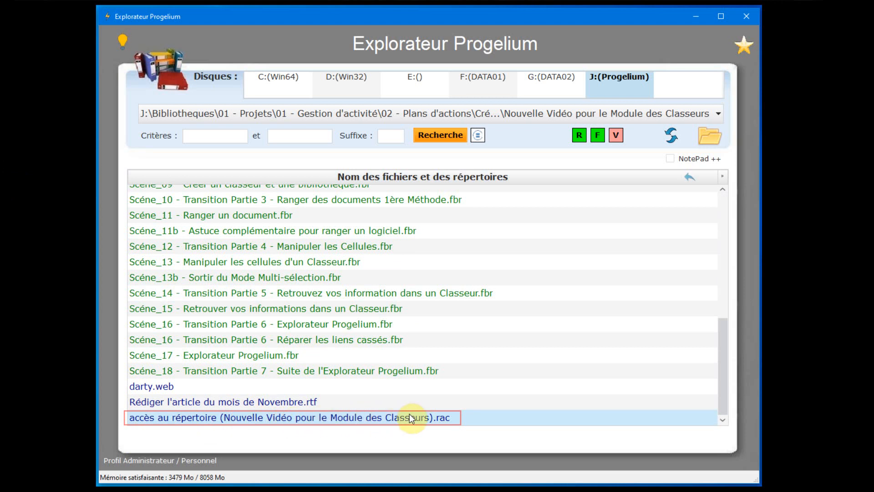
- Test the new shortcut accès au répertoire (Nouvelle Vidéo pour le Module des Classeurs).rac by opening its target folder
scroll(378, 324, up, 5)
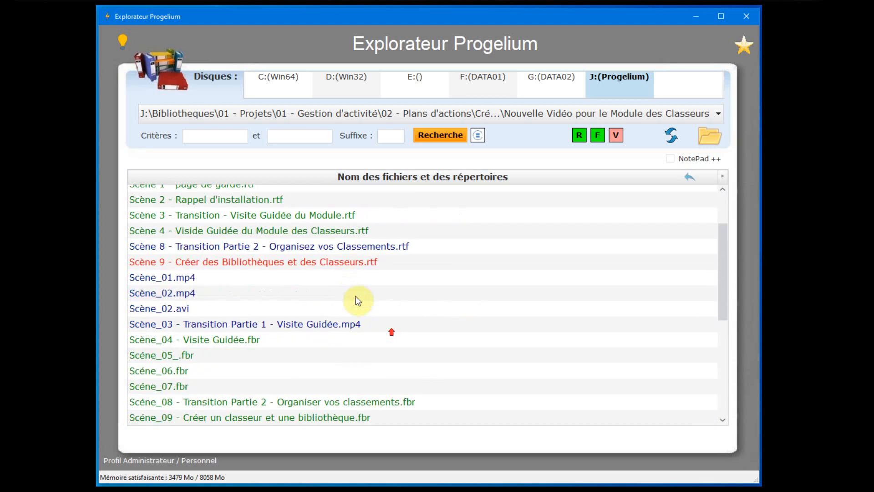
scroll(283, 221, up, 2)
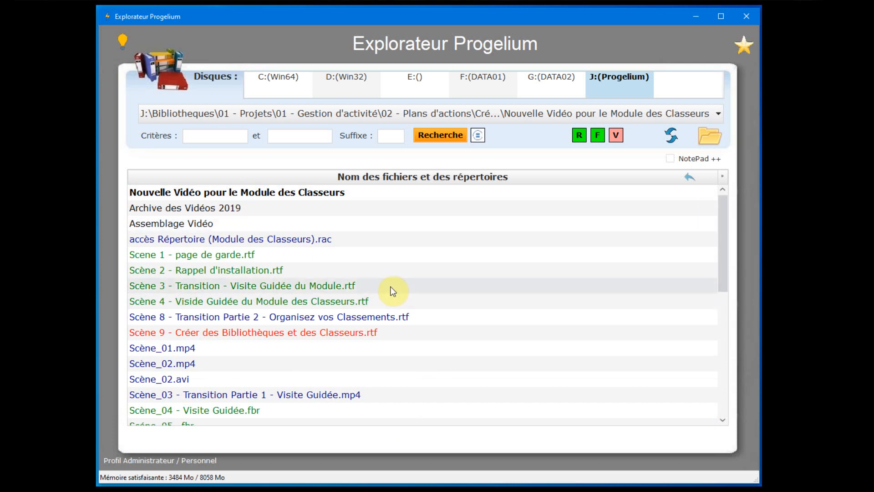
scroll(357, 280, down, 7)
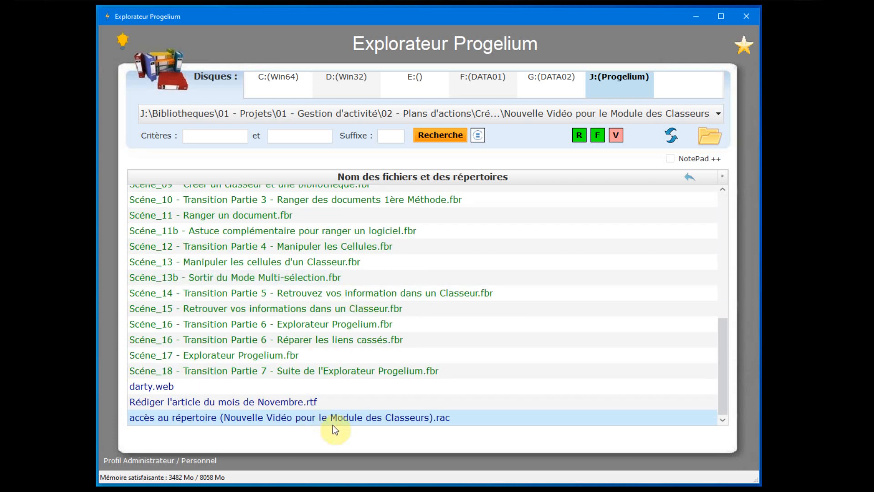
double_click(276, 417)
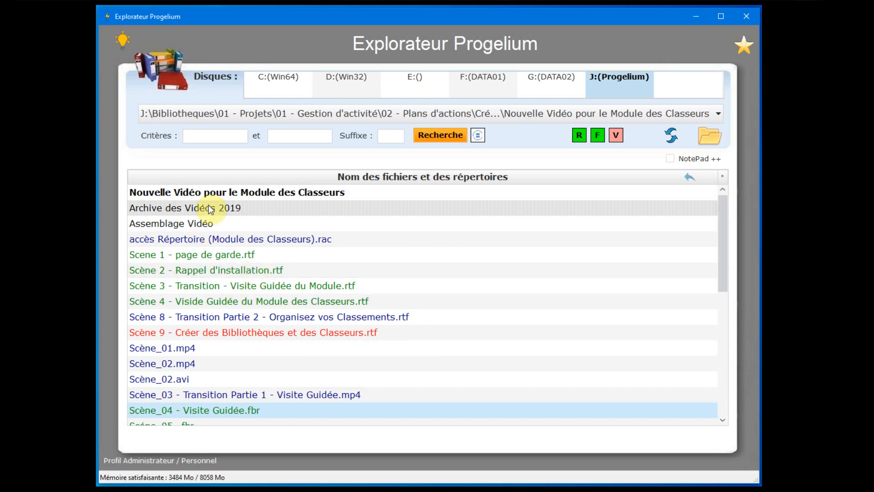
- Cut accès au répertoire (Nouvelle Vidéo pour le Module des Classeurs).rac and paste it into the Module des Classeurs folder, accepting the move
scroll(265, 299, down, 7)
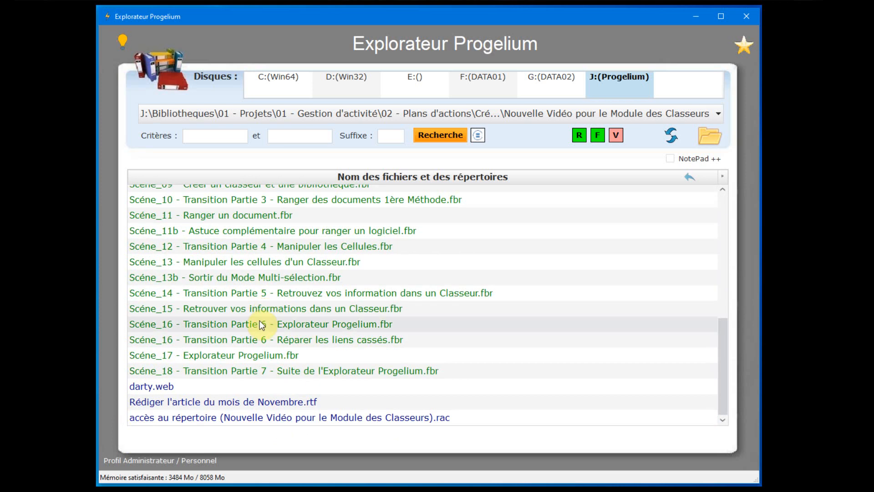
right_click(229, 415)
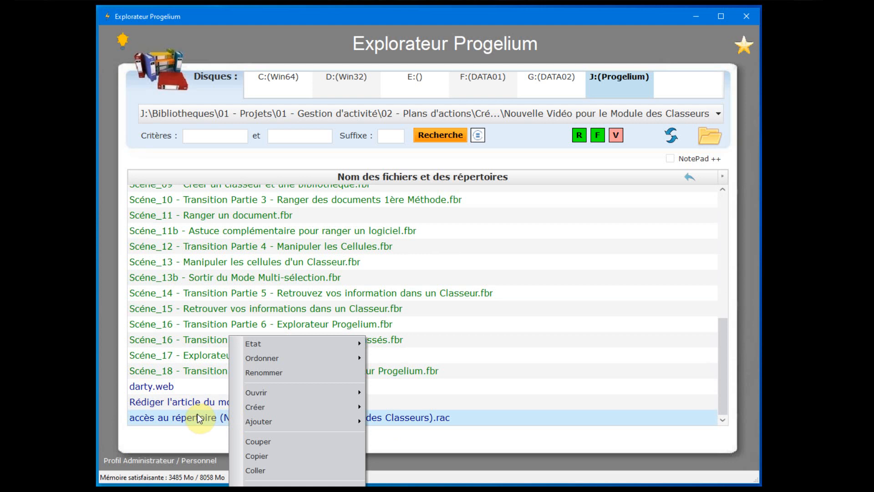
click(258, 442)
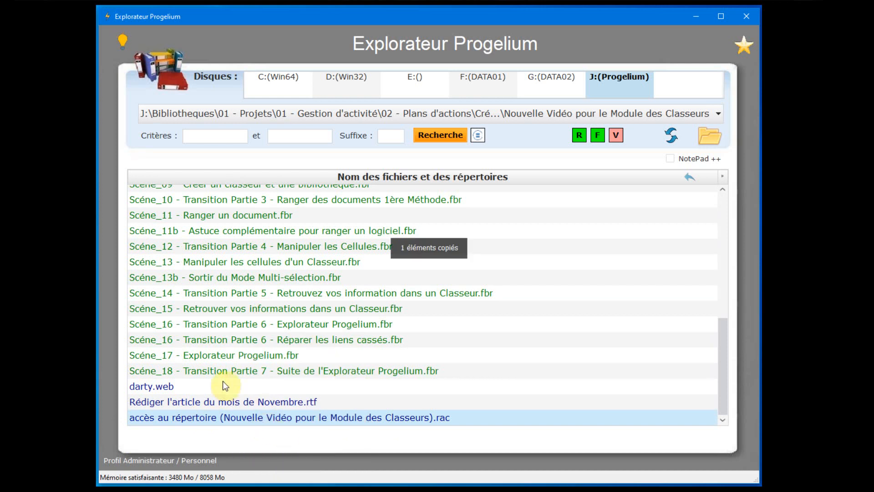
scroll(291, 223, up, 7)
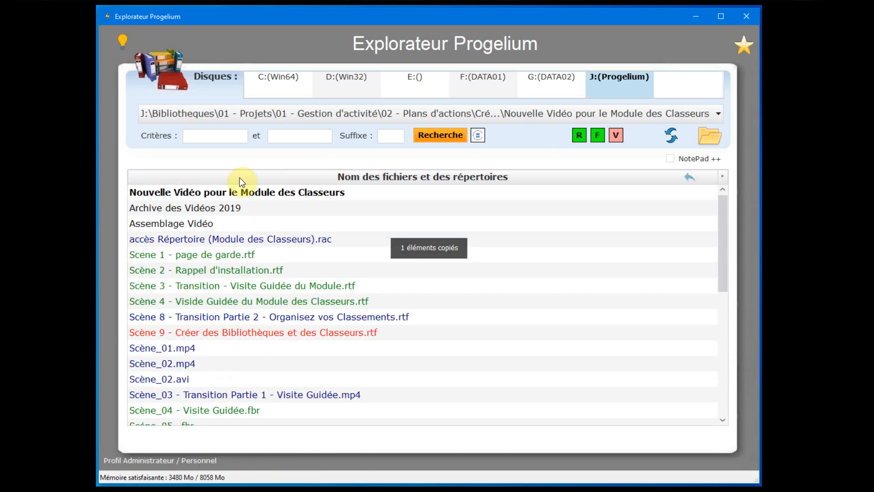
double_click(169, 239)
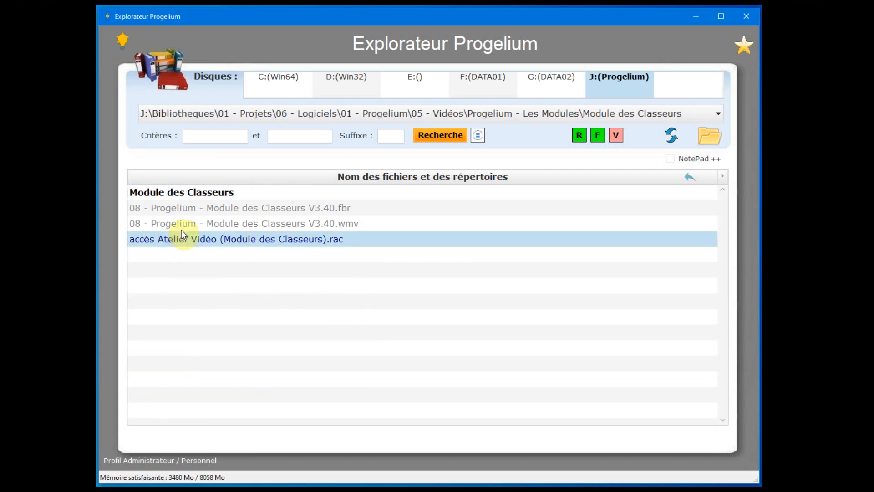
right_click(207, 193)
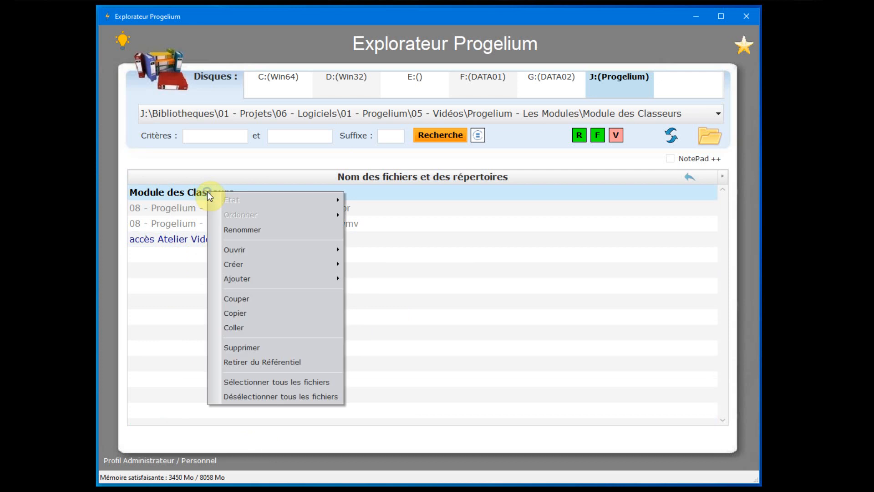
click(247, 324)
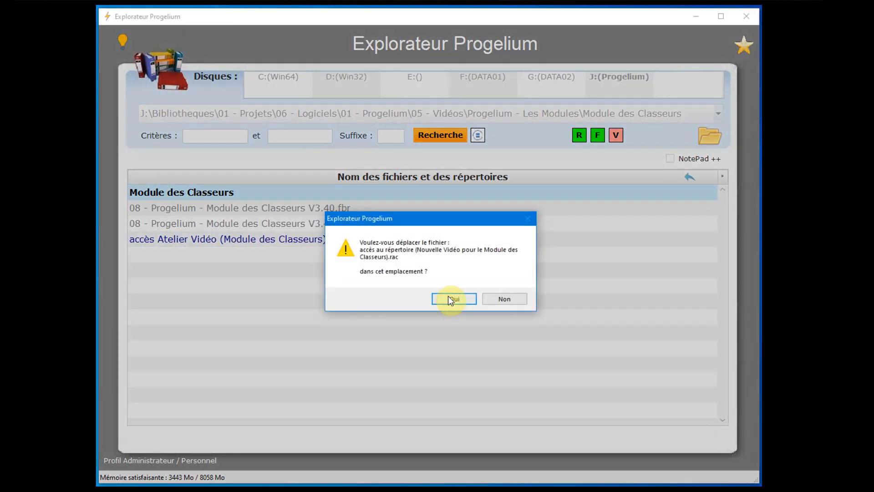
click(450, 300)
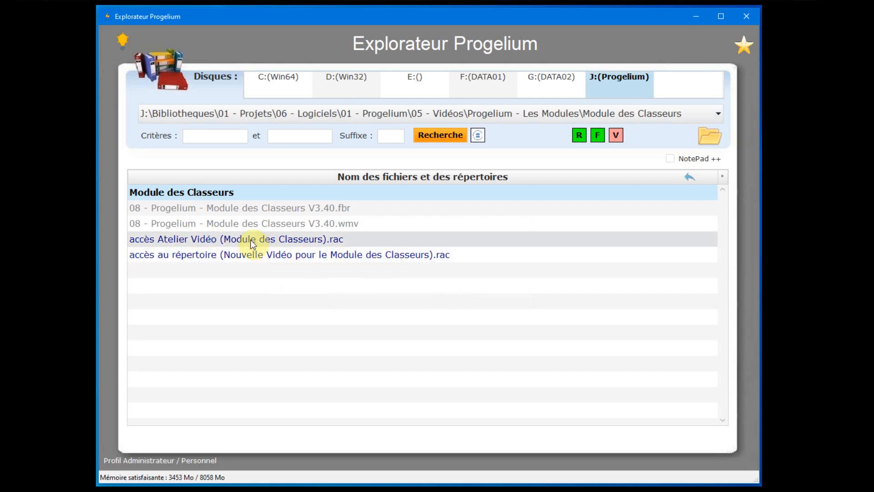
- Return to the video project folder through the moved shortcut, and create a shortcut to Scene 1 - page de garde.rtf
double_click(228, 251)
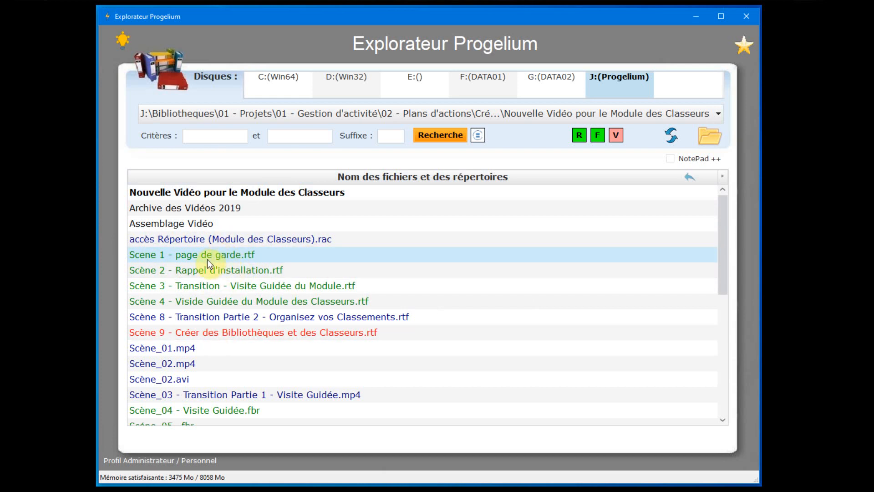
right_click(232, 255)
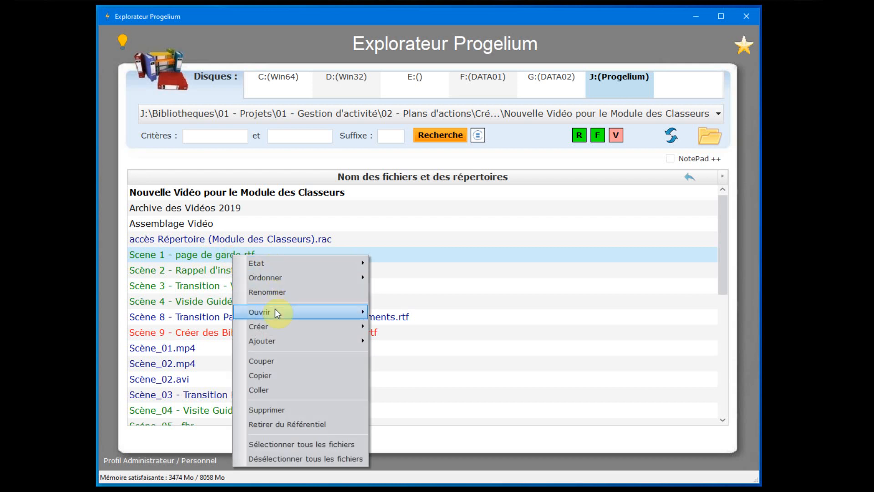
mouse_move(273, 325)
click(422, 355)
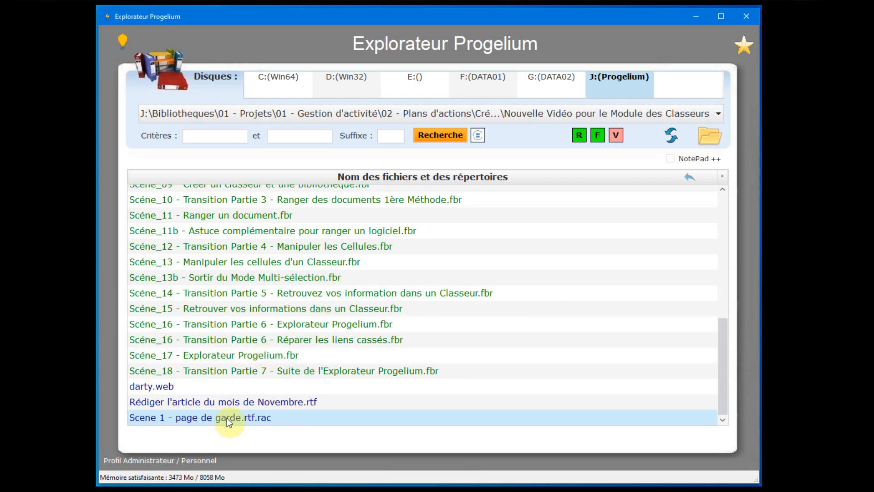
- Test Scene 1 - page de garde.rtf.rac by opening and closing its document, and select the original Scene 1 - page de garde.rtf
double_click(195, 423)
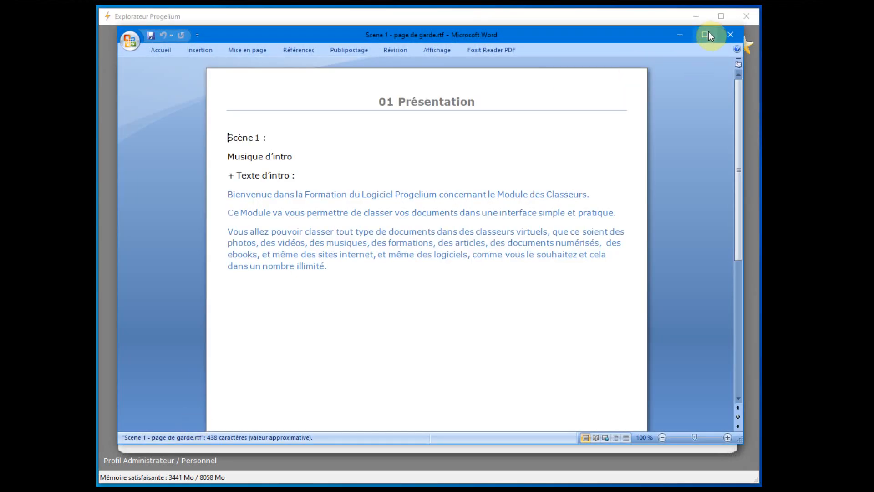
click(730, 35)
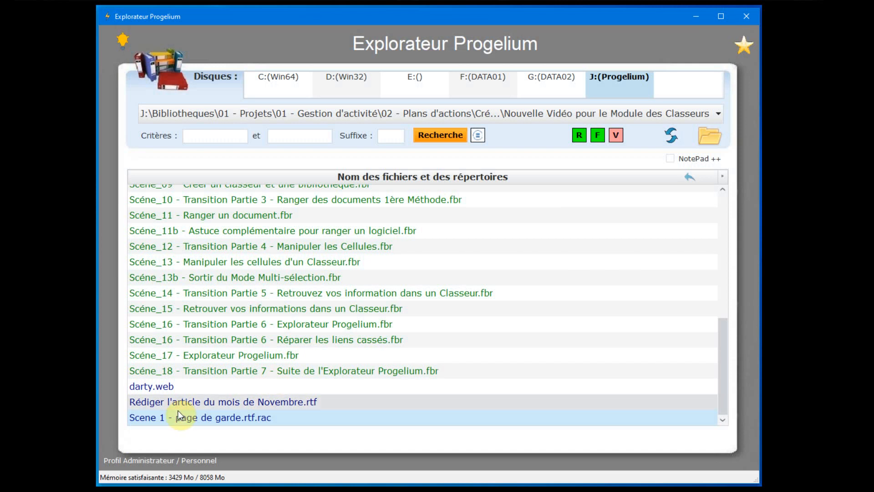
scroll(186, 348, up, 7)
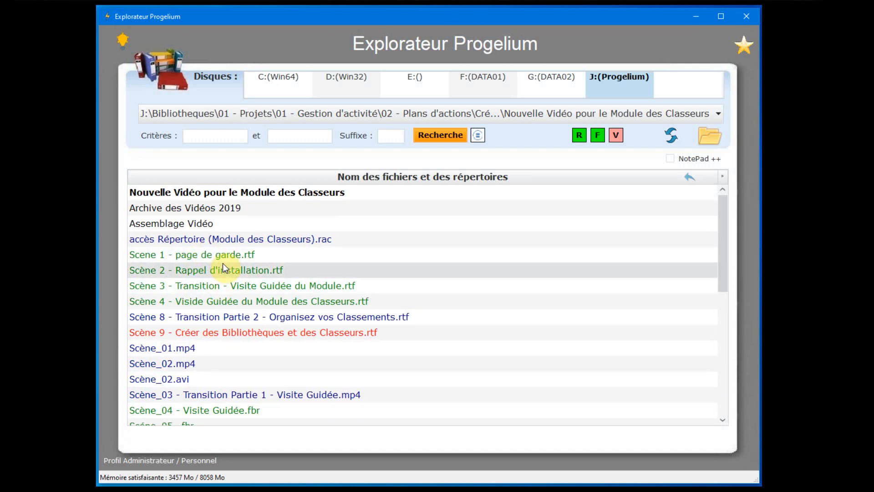
click(218, 257)
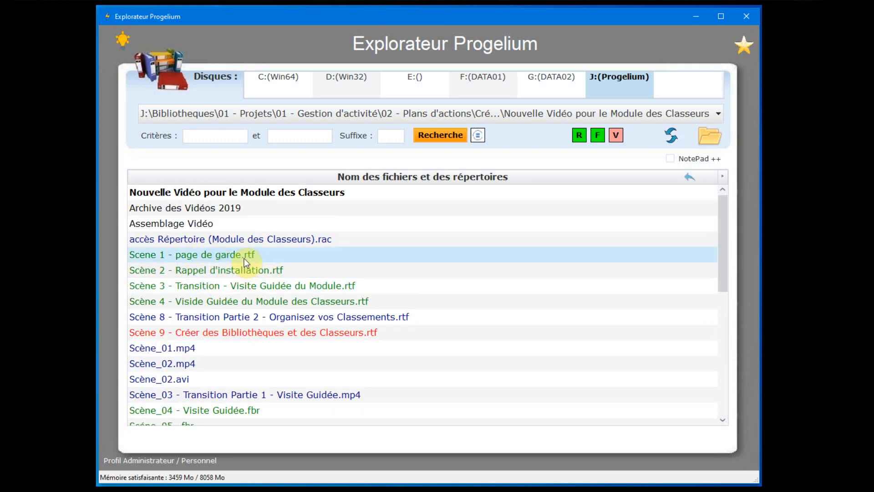
scroll(243, 264, down, 7)
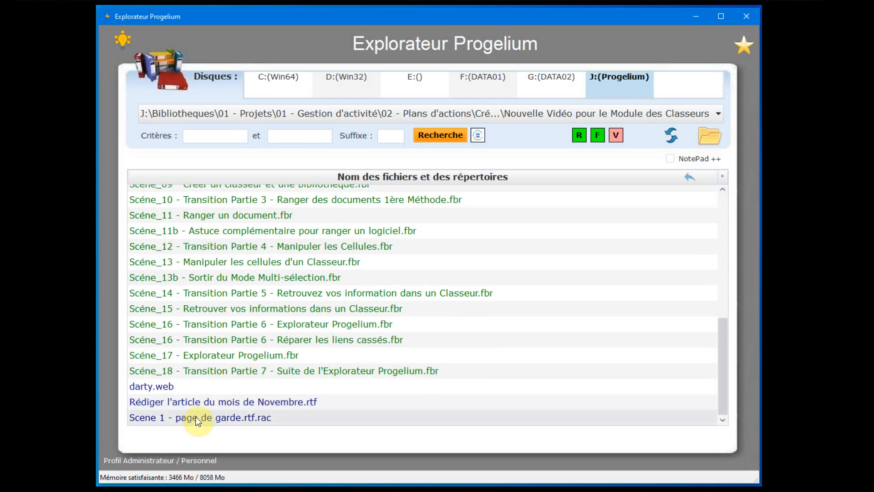
scroll(205, 388, up, 10)
scroll(217, 291, down, 4)
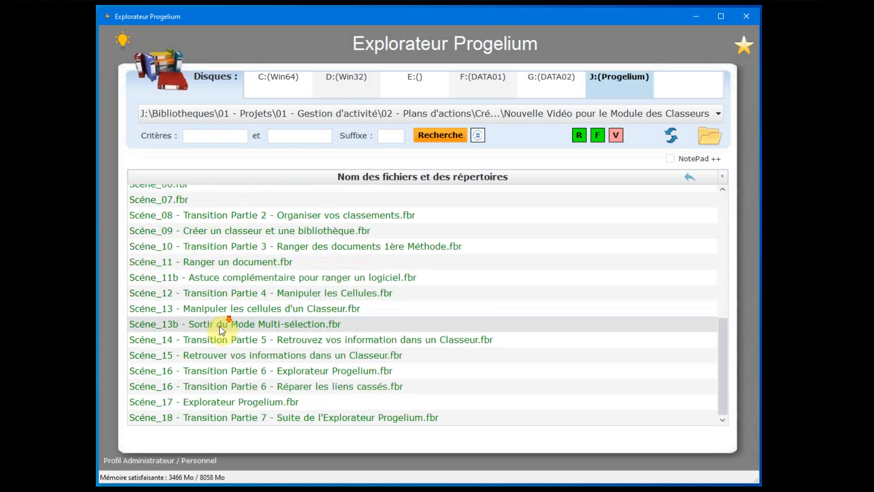
scroll(221, 341, down, 1)
right_click(190, 417)
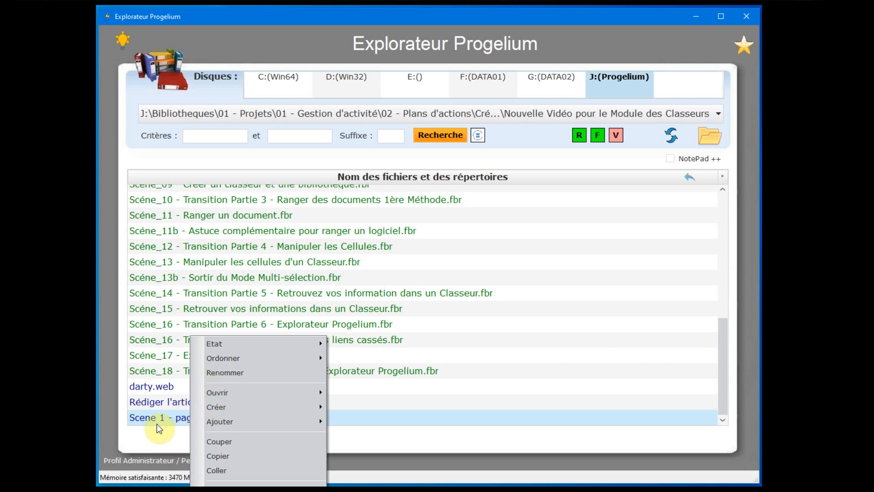
click(154, 419)
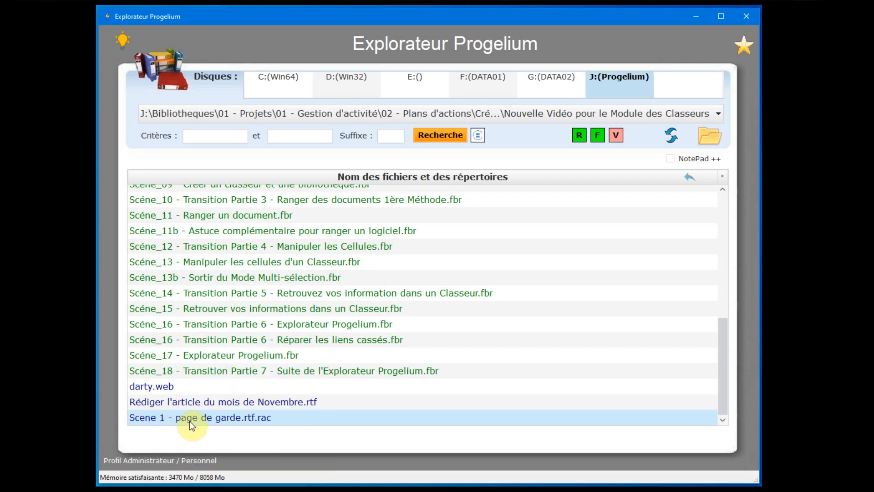
right_click(220, 416)
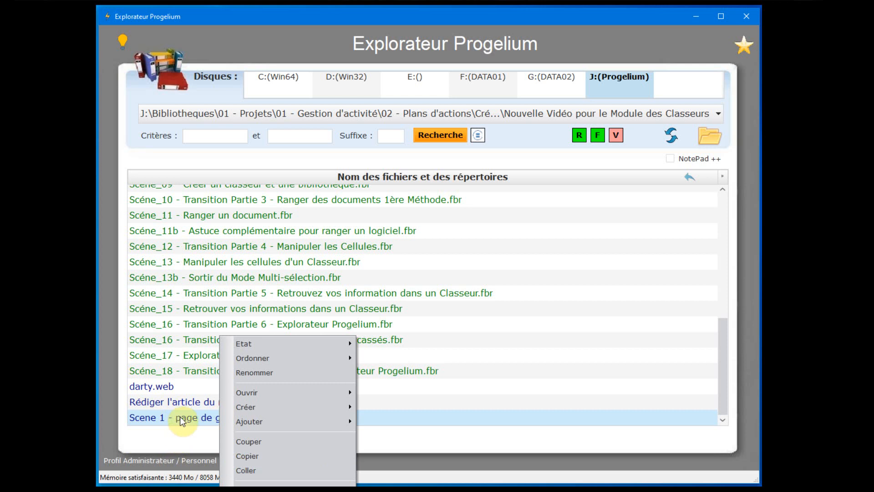
click(192, 308)
scroll(191, 310, up, 5)
scroll(191, 308, up, 2)
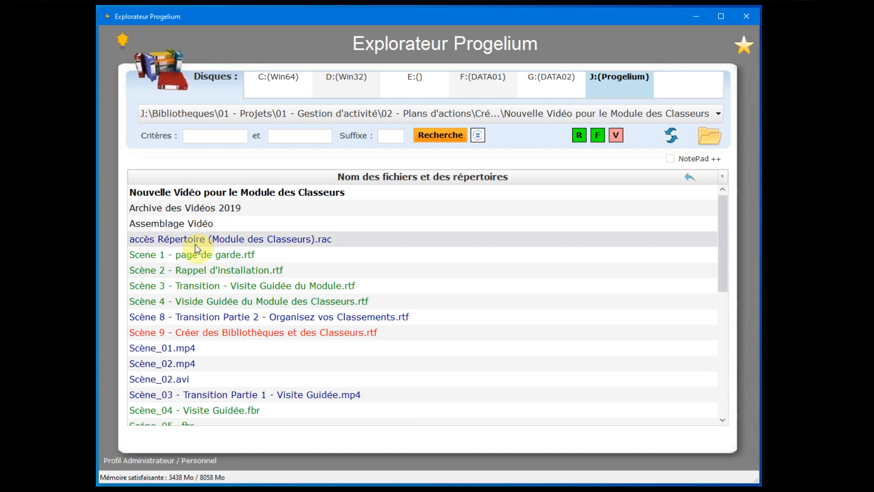
- Move the shortcut Scene 1 - page de garde.rtf.rac to the position of the original Scene 1 - page de garde.rtf, using the previous-selection ordering option
click(172, 254)
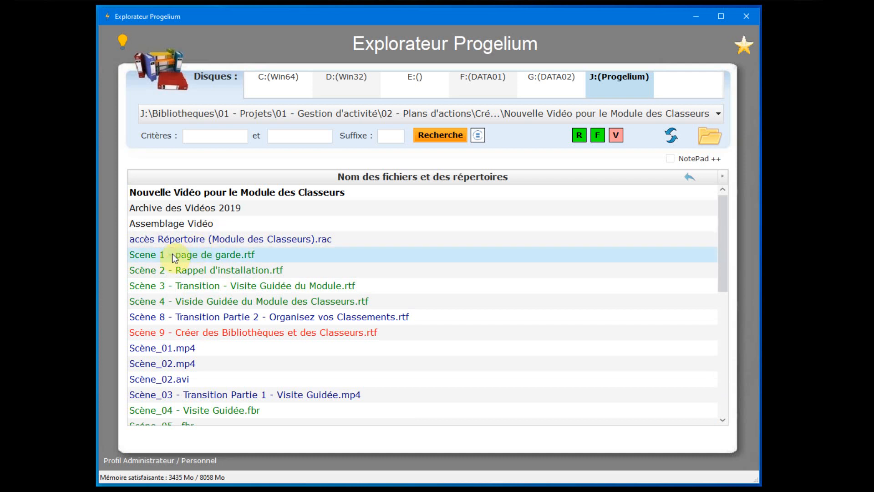
scroll(224, 268, down, 7)
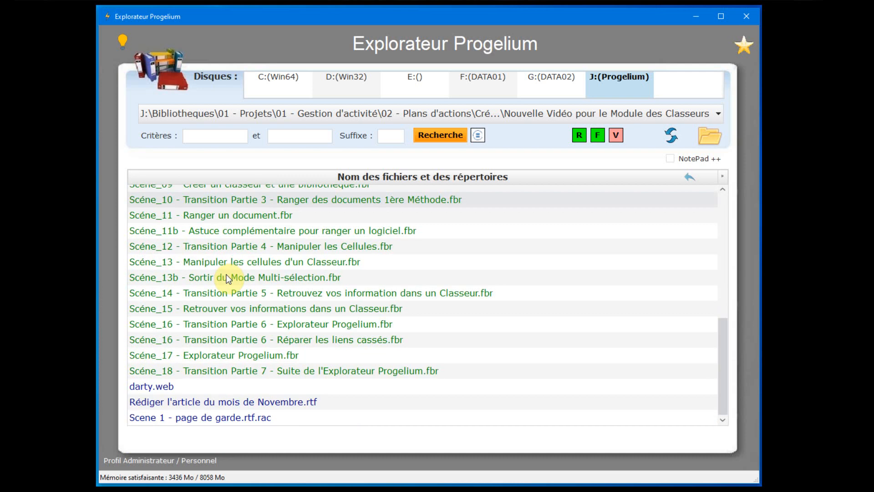
right_click(182, 417)
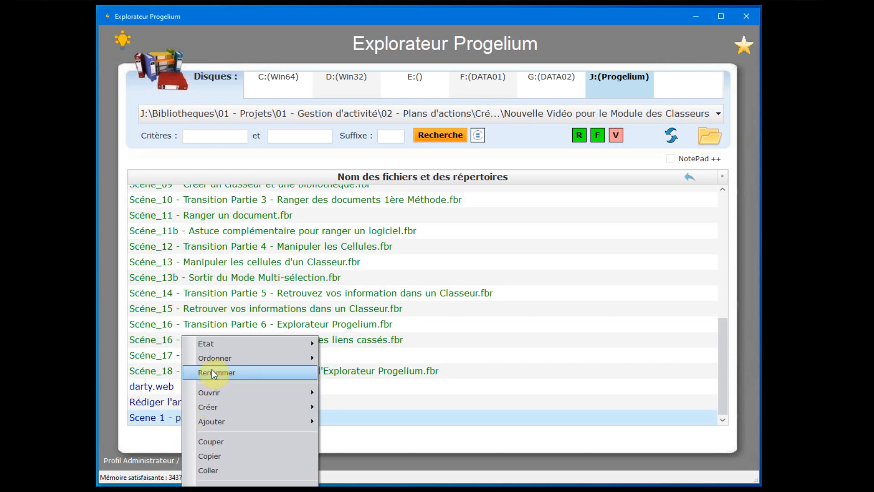
mouse_move(217, 358)
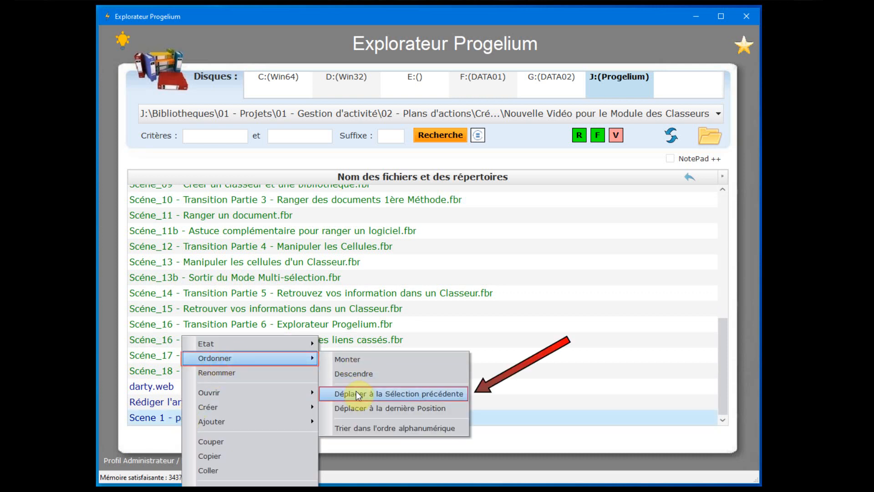
click(450, 395)
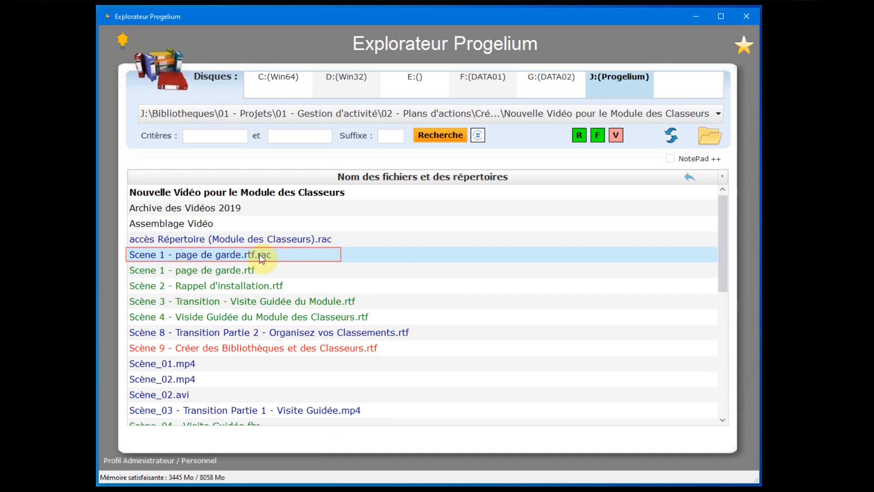
- Delete the shortcut Scene 1 - page de garde.rtf.rac and accept the deletion
right_click(275, 258)
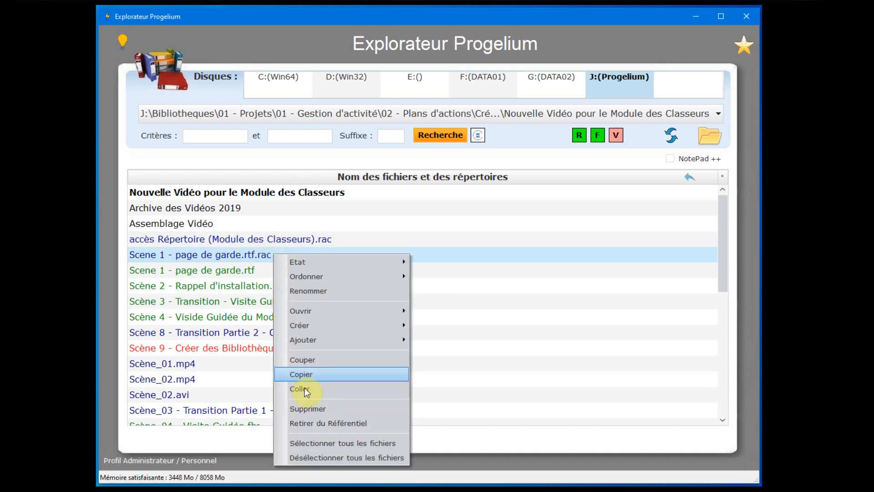
click(326, 410)
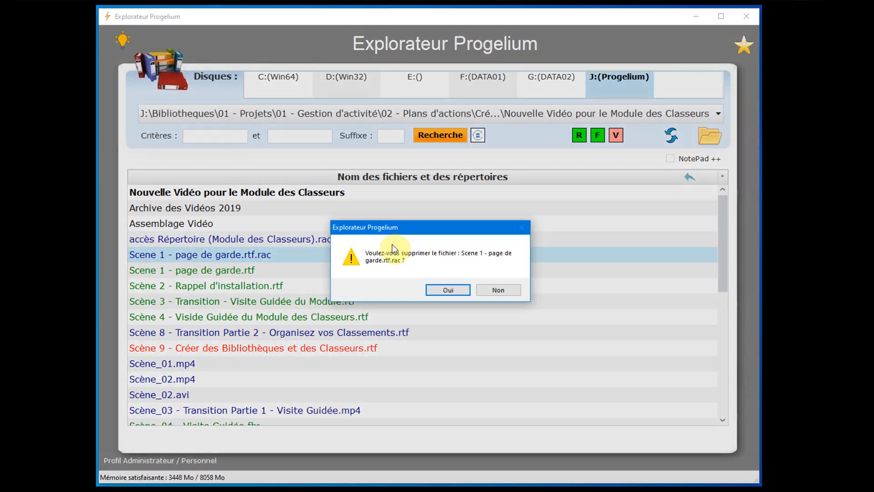
click(451, 288)
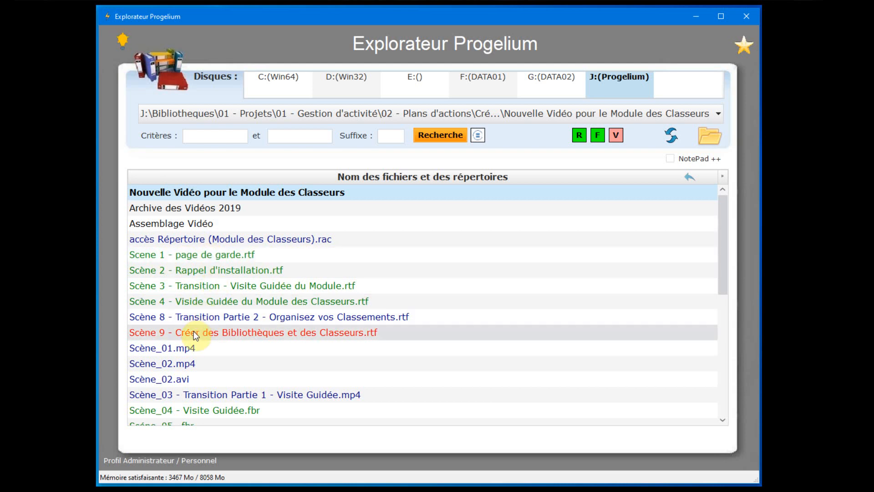
- Set the state of Scene 1 - page de garde.rtf to A faire, and change it to En cours
right_click(207, 253)
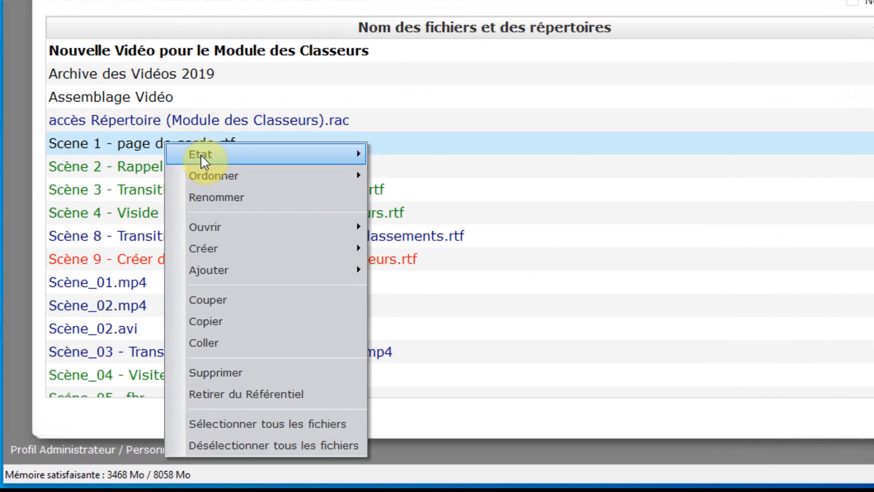
click(232, 263)
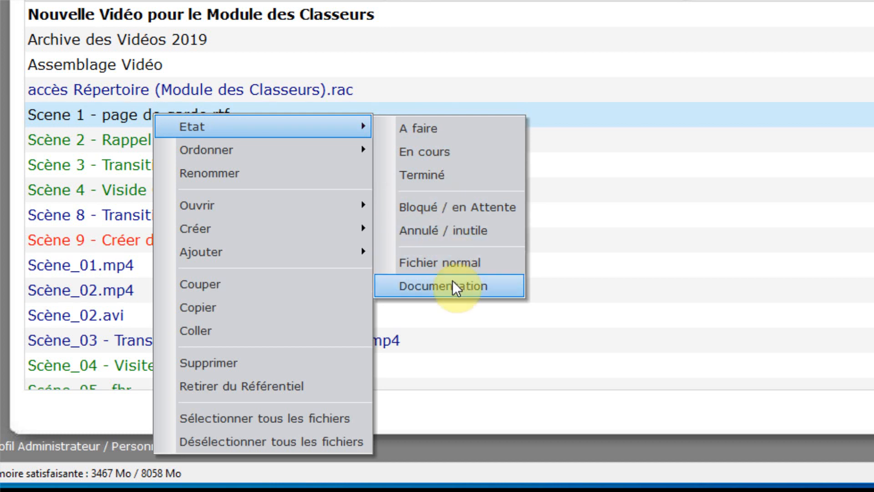
click(430, 128)
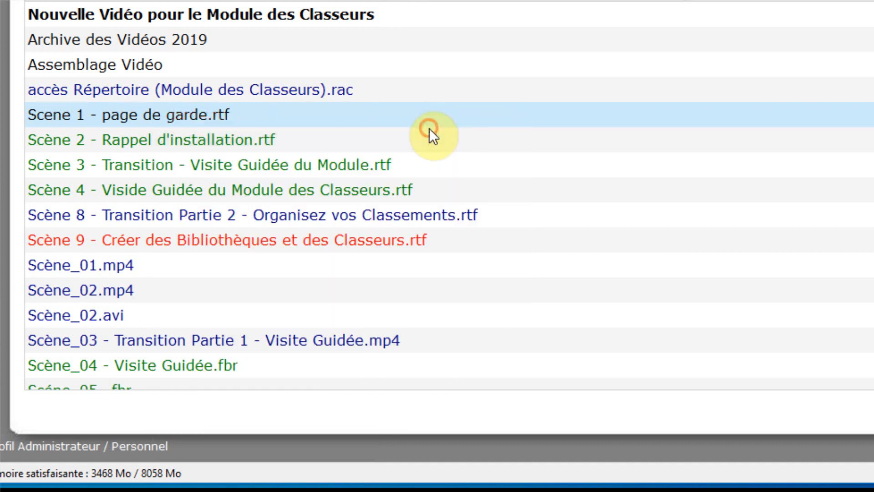
right_click(162, 112)
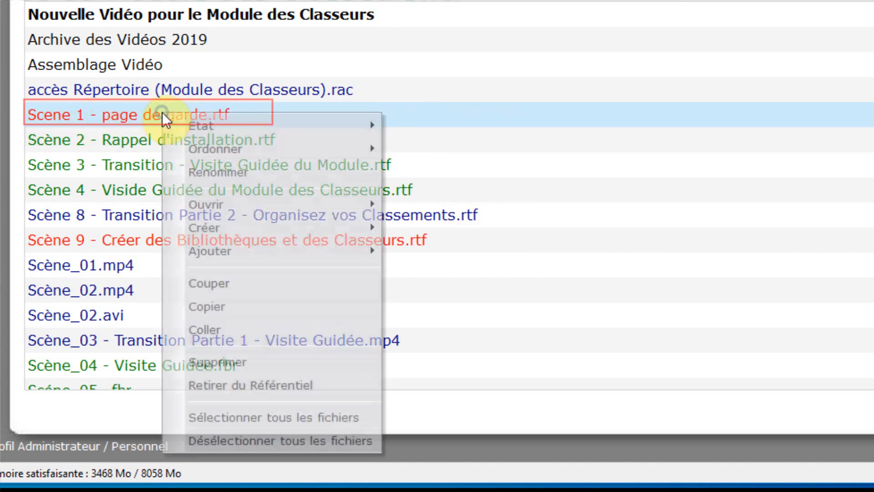
mouse_move(202, 124)
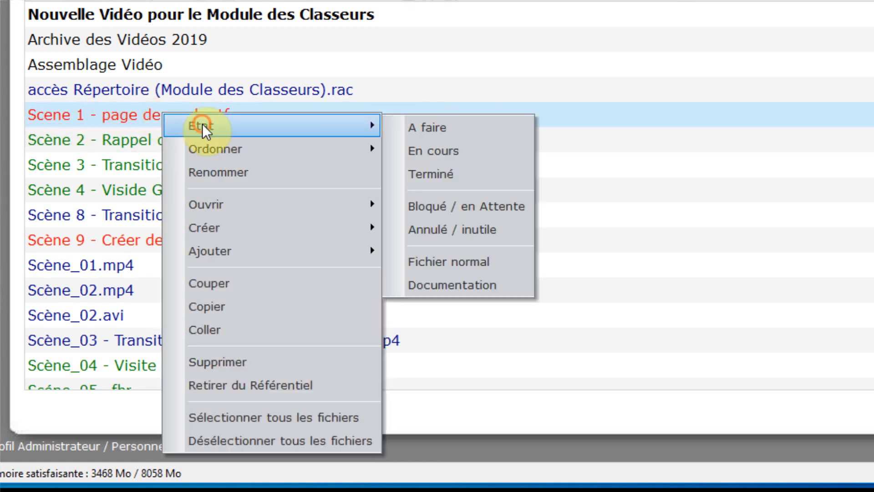
click(444, 151)
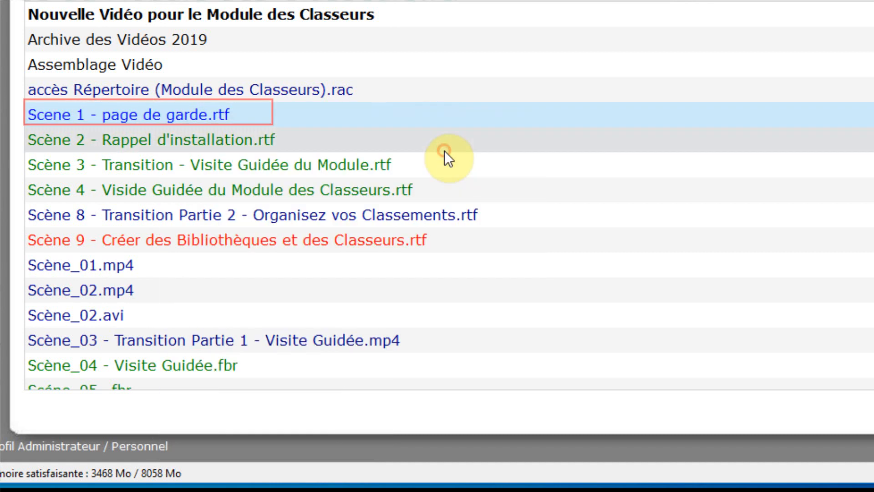
- Mark Scene 1 - page de garde.rtf as Terminé, and switch its state to Bloqué / en Attente
right_click(123, 116)
click(182, 130)
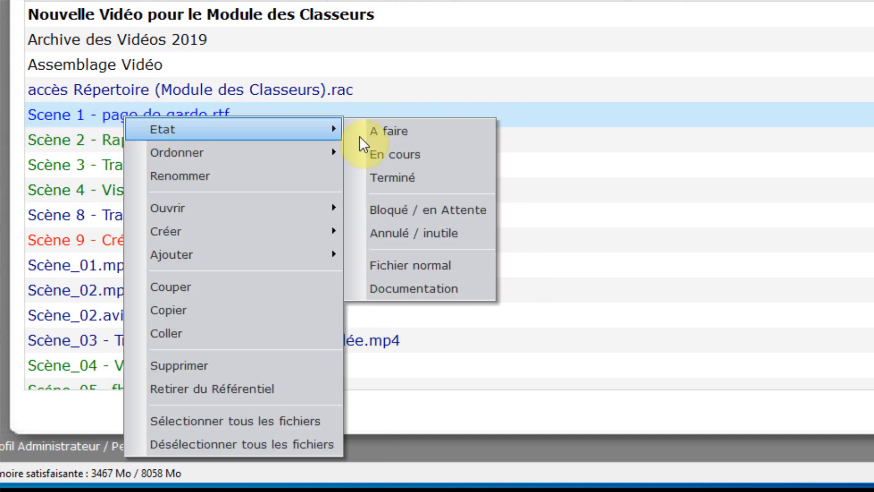
click(423, 181)
right_click(196, 115)
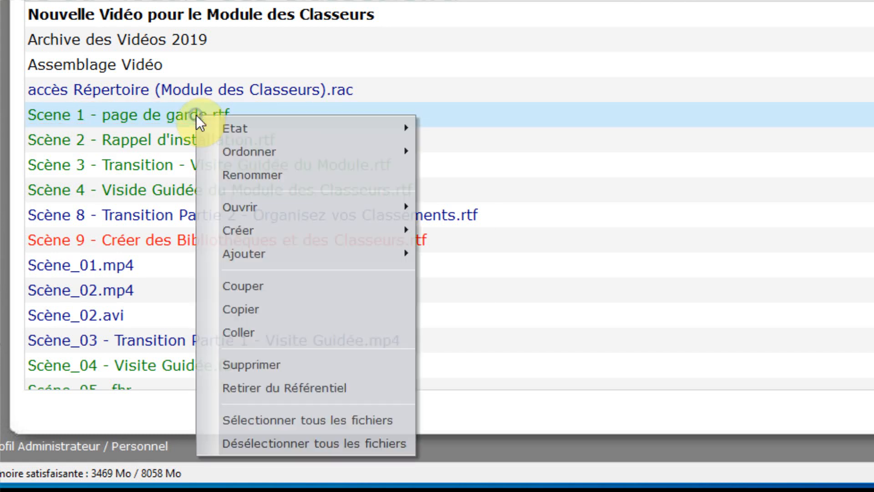
click(260, 128)
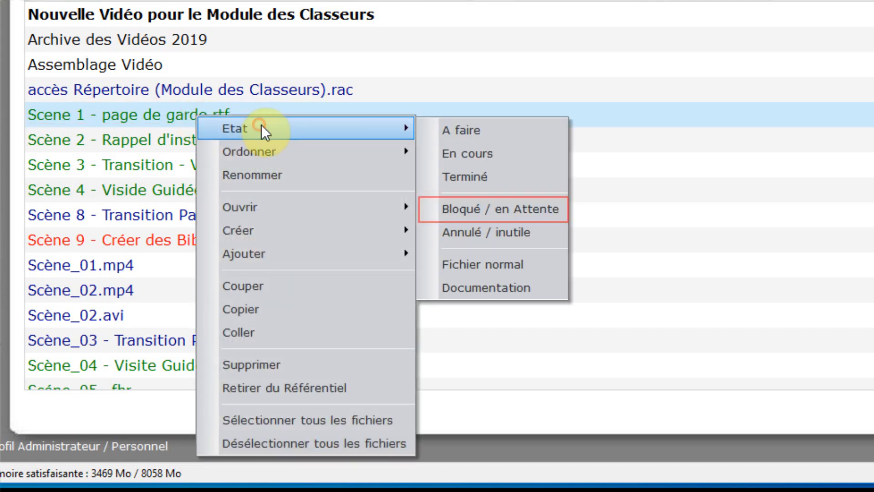
click(516, 212)
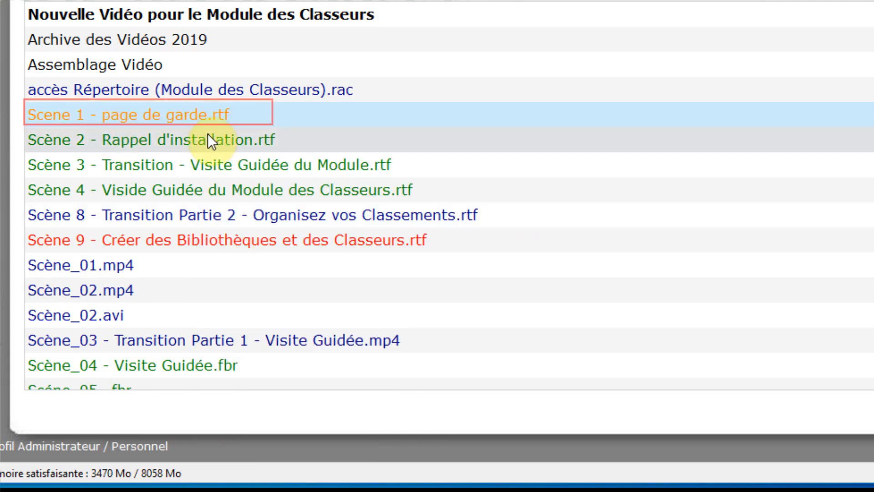
- Set the state of Scene 1 - page de garde.rtf to Annulé / inutile, and switch it to Fichier normal
right_click(229, 112)
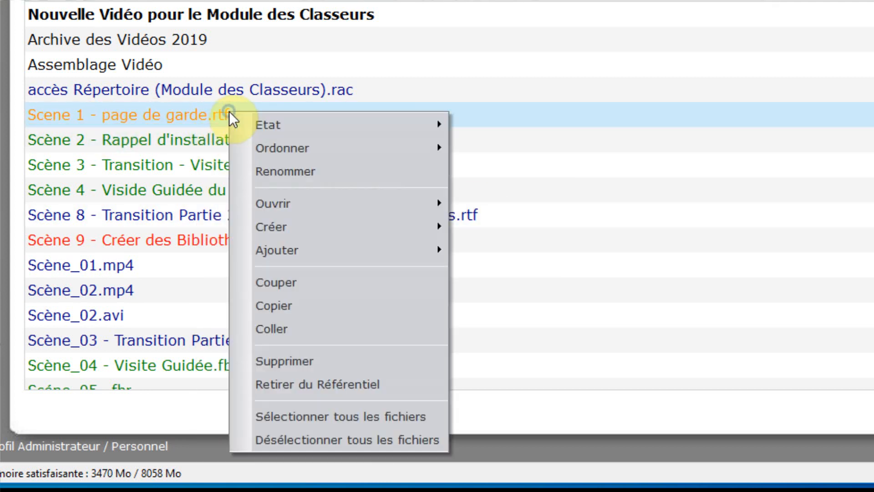
click(269, 118)
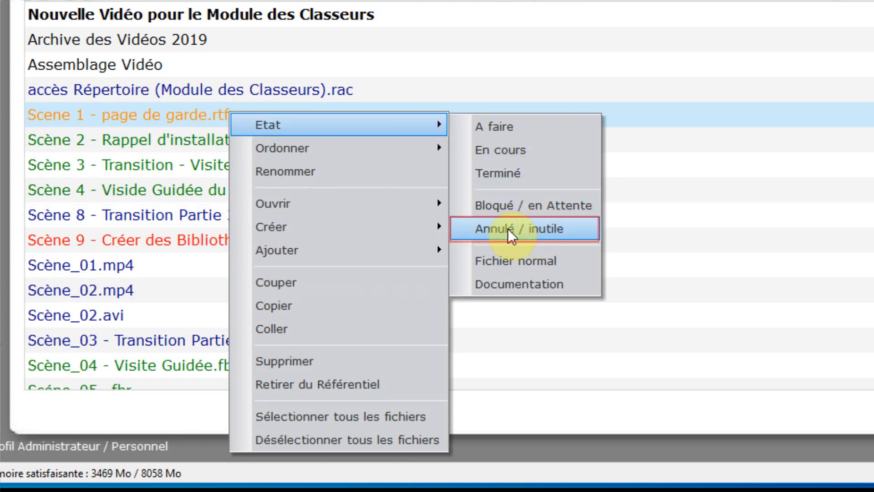
click(530, 230)
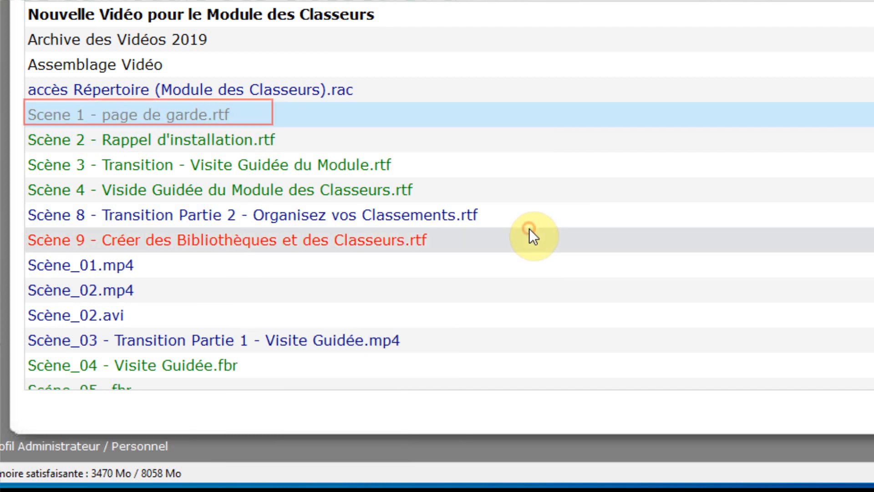
right_click(228, 114)
mouse_move(291, 131)
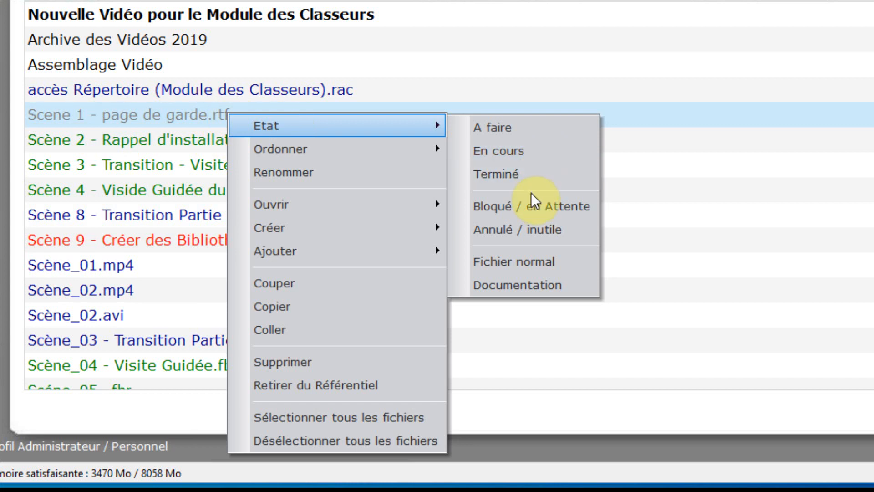
click(524, 261)
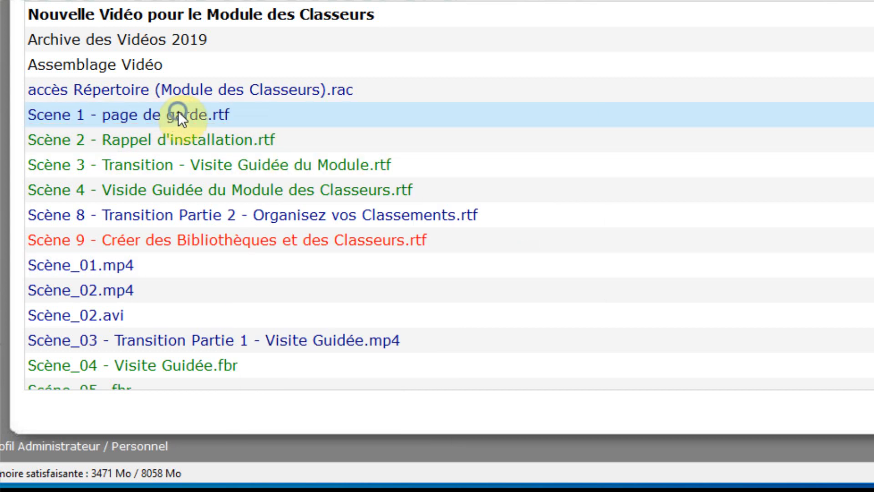
- Set the state of Scene 1 - page de garde.rtf to Documentation
right_click(178, 112)
mouse_move(236, 129)
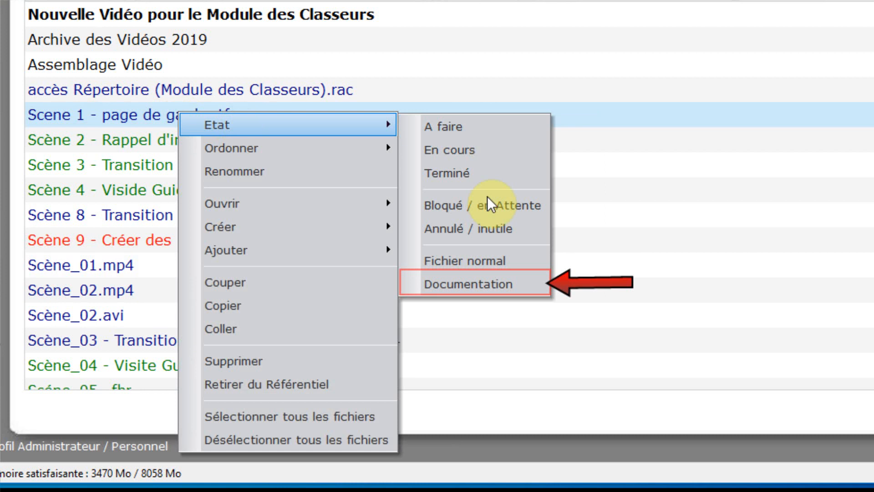
click(460, 282)
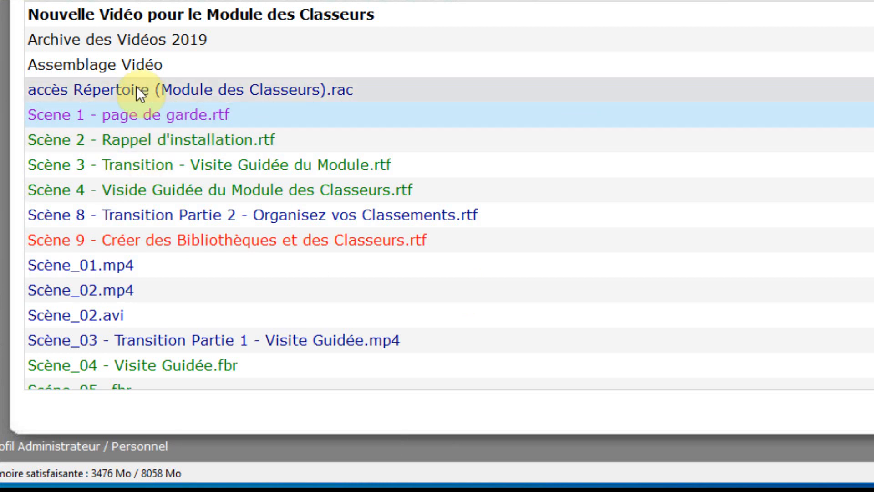
- Set the state of Scene 1 - page de garde.rtf back to Terminé
right_click(148, 115)
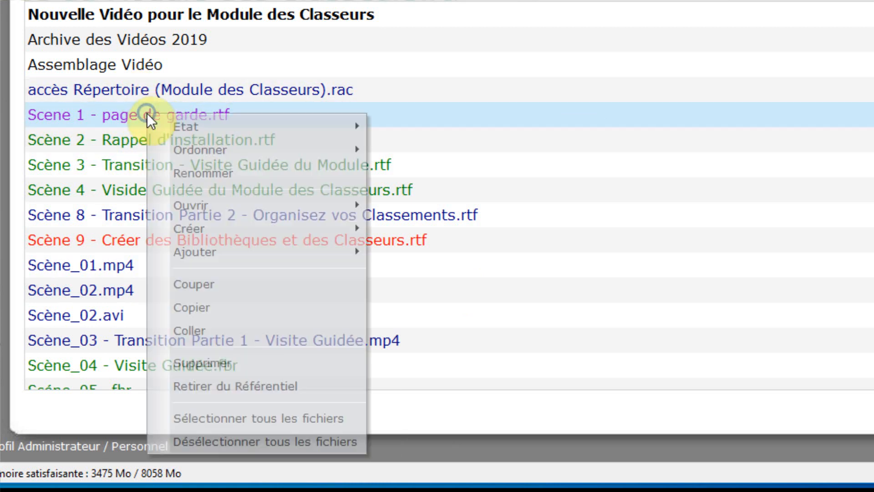
mouse_move(207, 151)
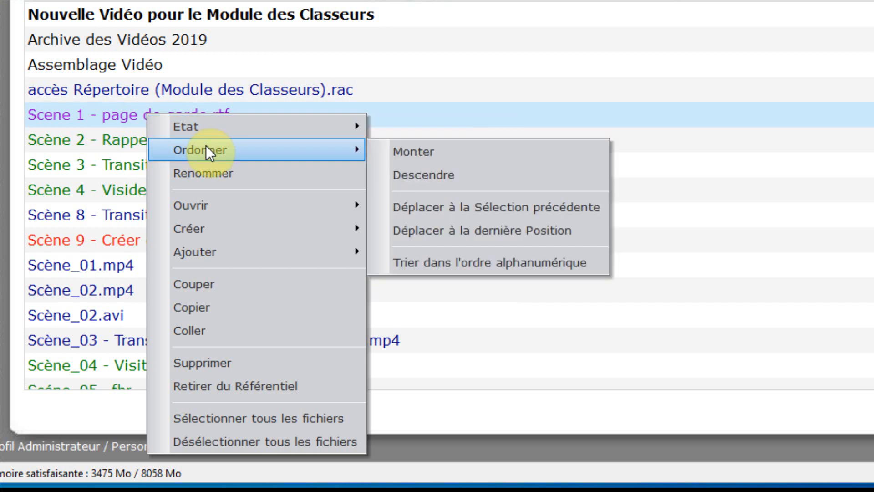
mouse_move(207, 127)
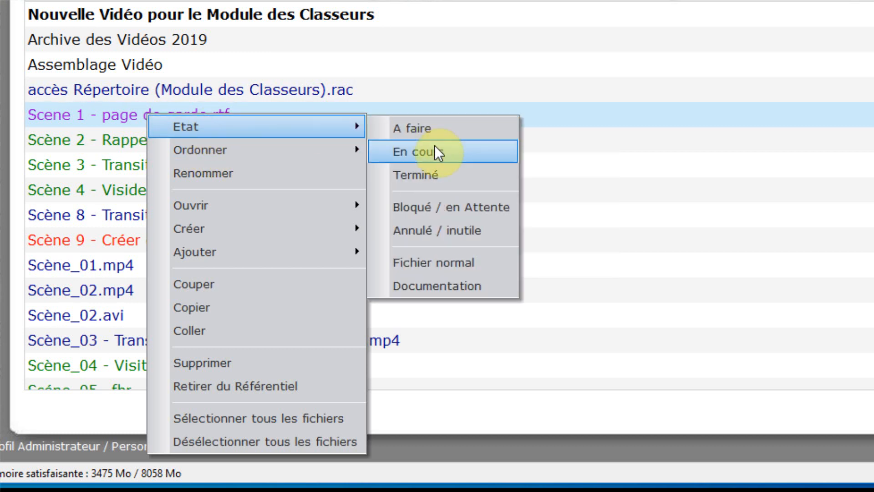
click(424, 173)
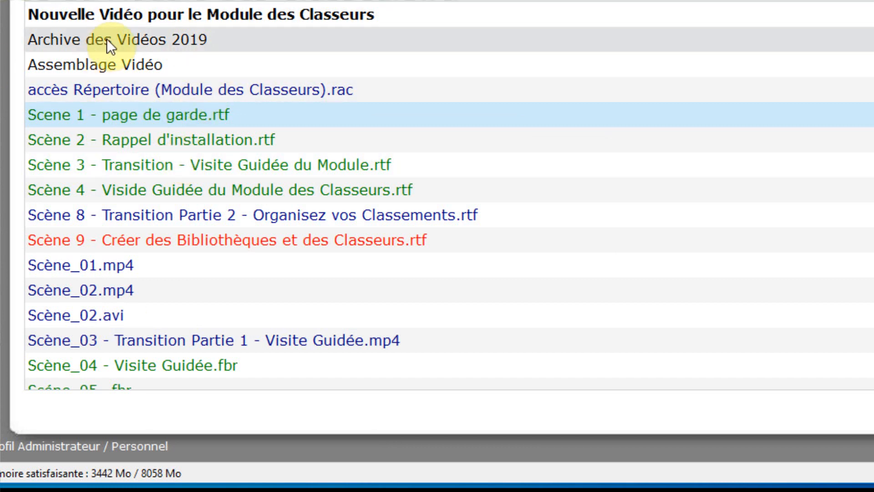
- Check the contents of the Archive des Vidéos 2019 folder and return to the parent folder
double_click(138, 39)
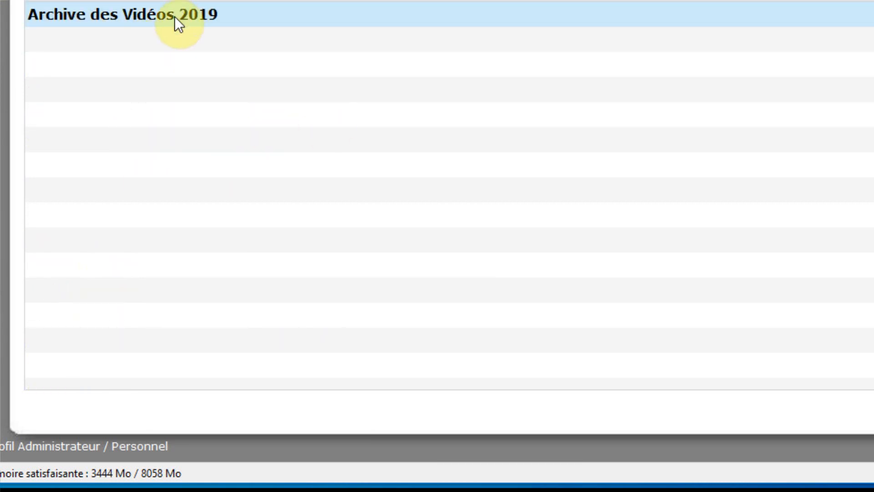
click(143, 15)
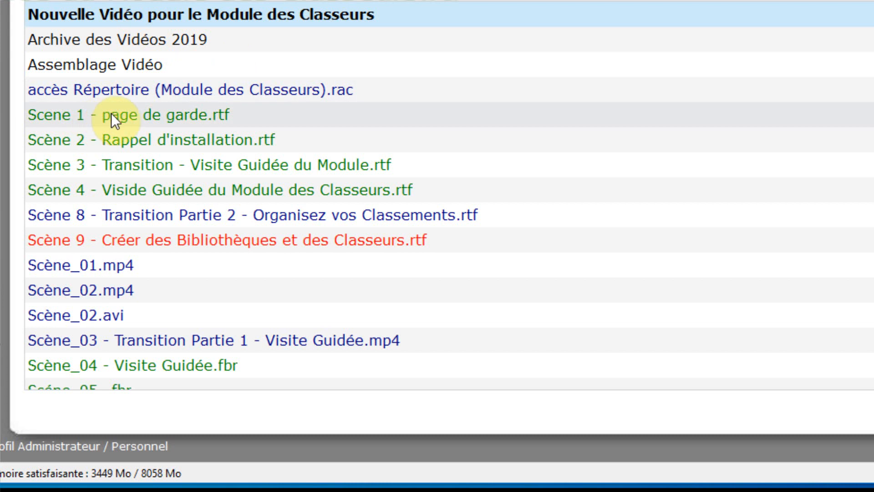
- Select the files from Scene 1 - page de garde.rtf through Scène_04 - Visite Guidée.fbr, excluding and re-including Scène 8 and Scène 9
click(122, 113)
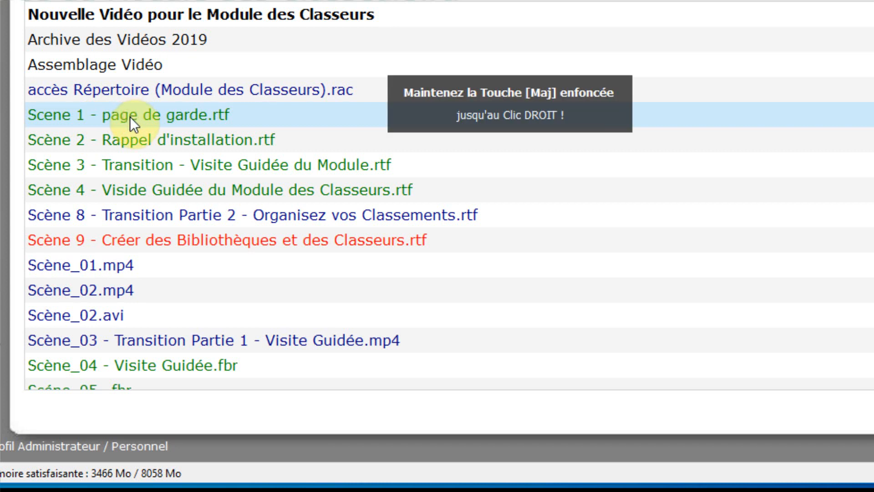
shift+click(135, 166)
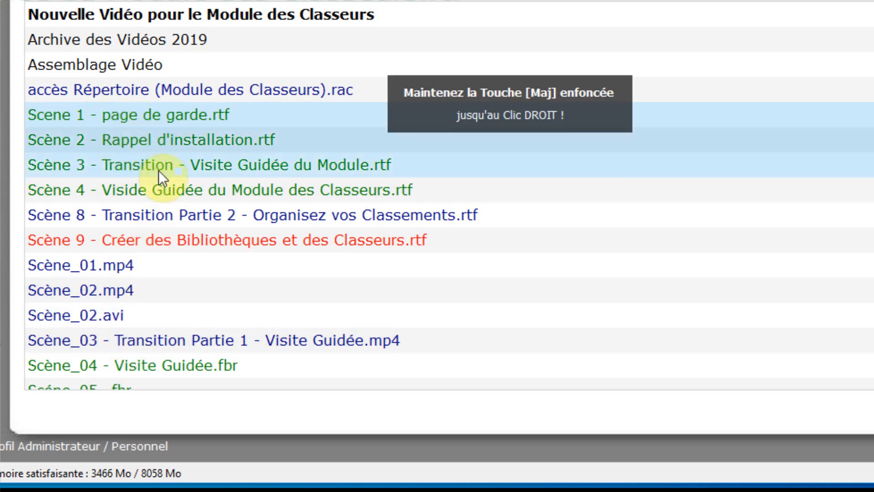
shift+click(156, 364)
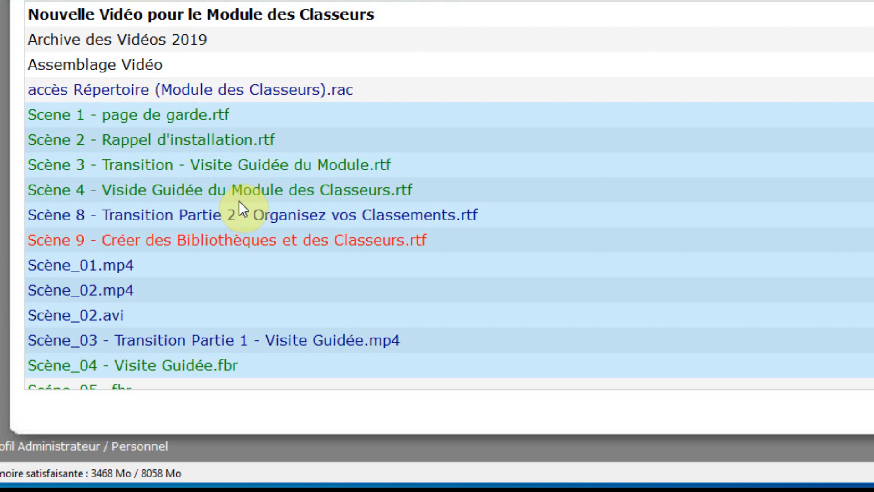
ctrl+click(160, 215)
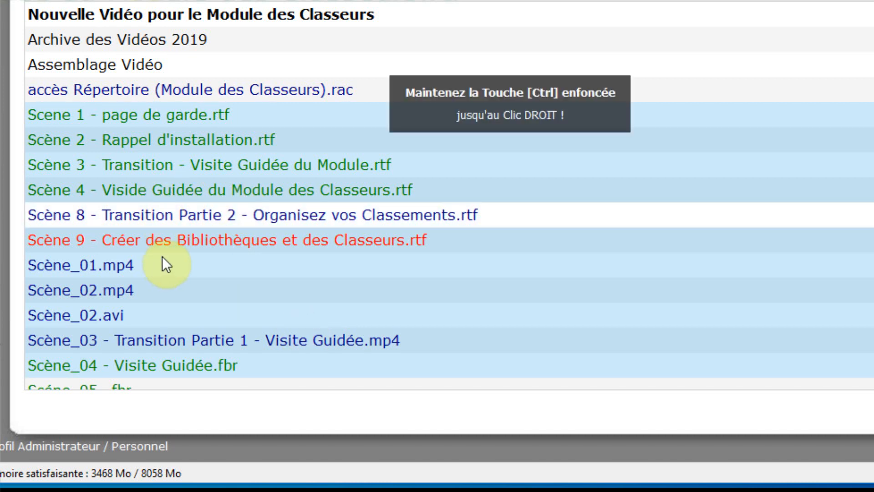
ctrl+click(160, 240)
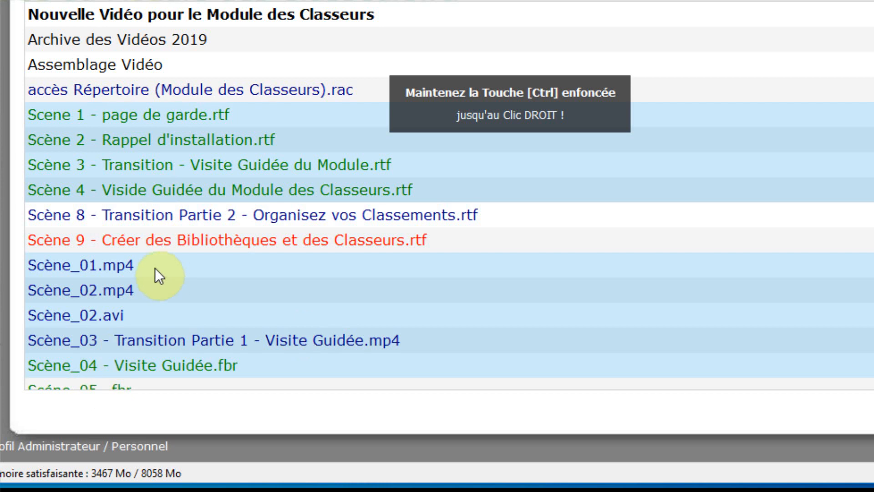
ctrl+click(154, 241)
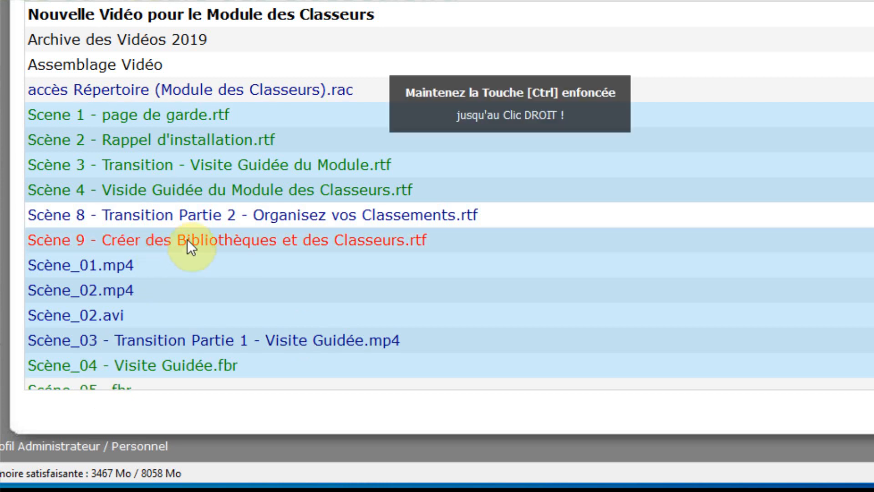
ctrl+click(169, 216)
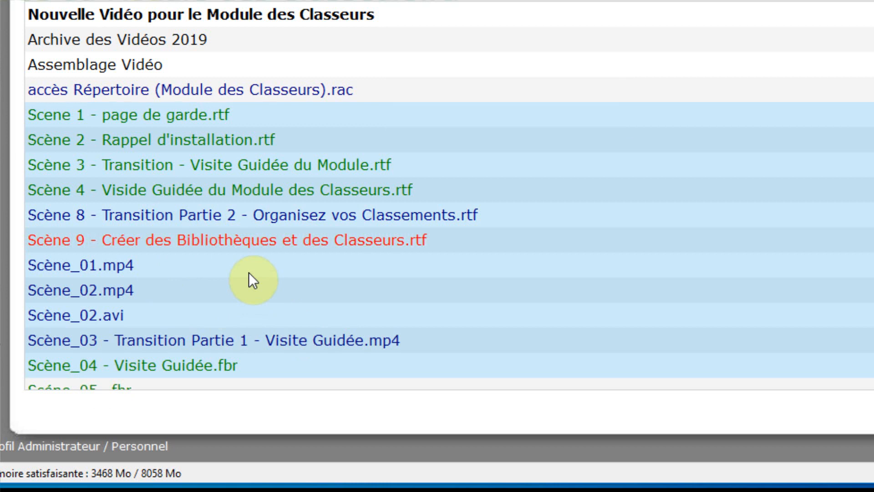
- Extend the selection through Rédiger l'article du mois de Novembre.rtf and copy all the selected files
scroll(249, 272, down, 4)
scroll(249, 273, down, 2)
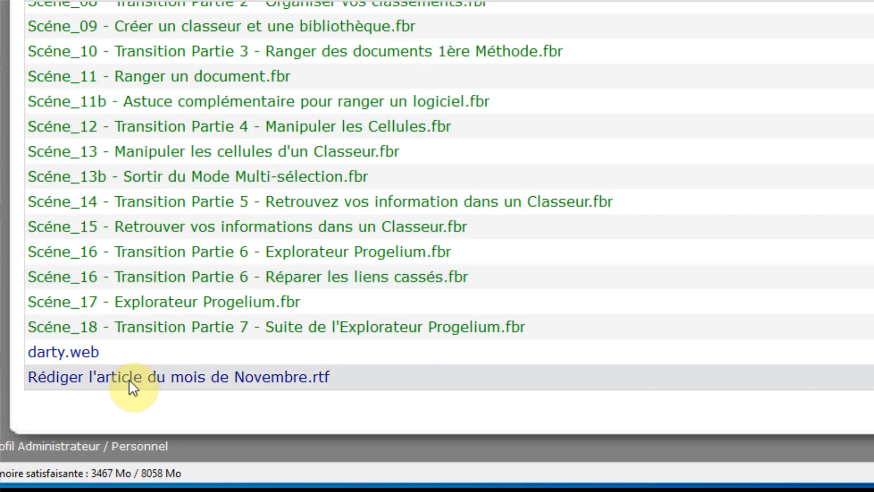
shift+click(130, 378)
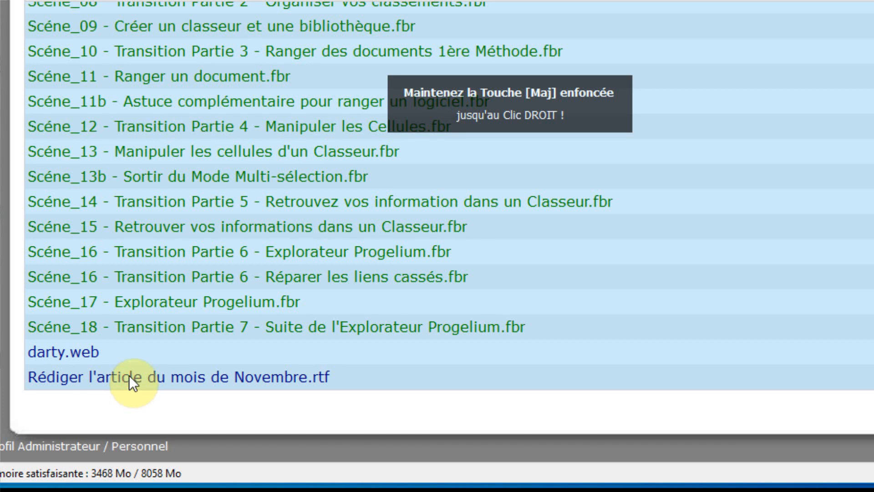
right_click(151, 201)
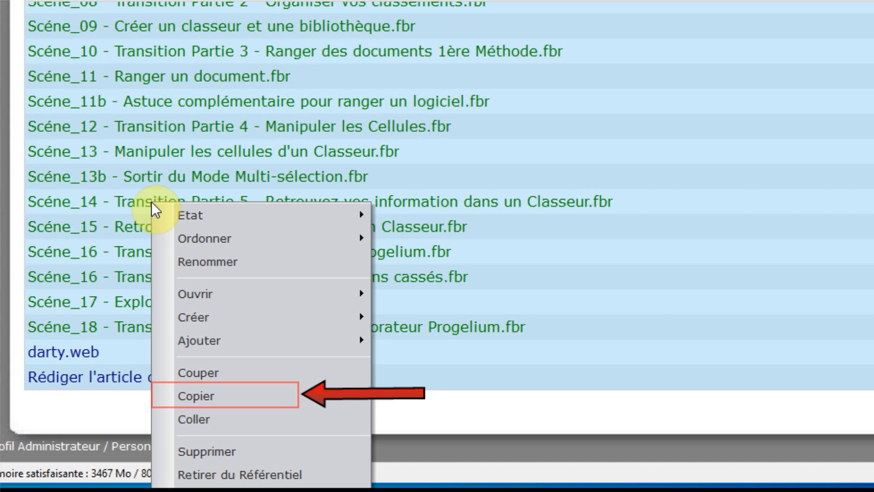
click(208, 395)
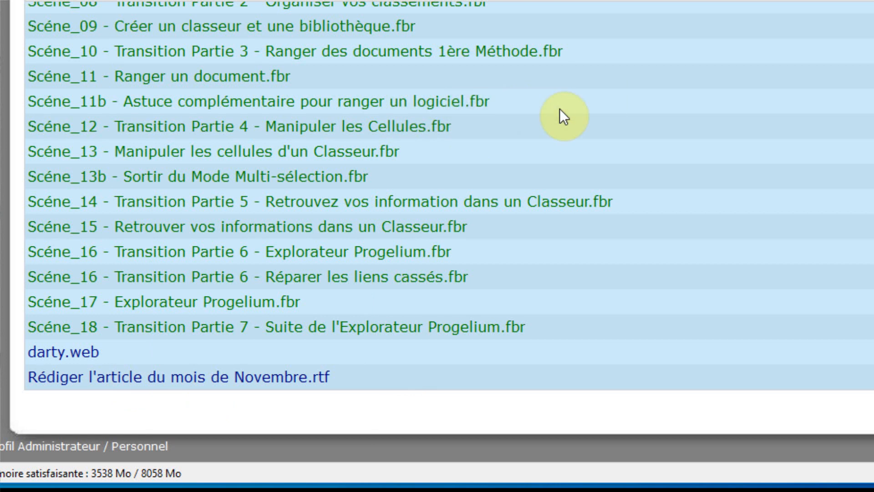
- Paste the copied files into the Archive des Vidéos 2019 folder
scroll(483, 141, up, 6)
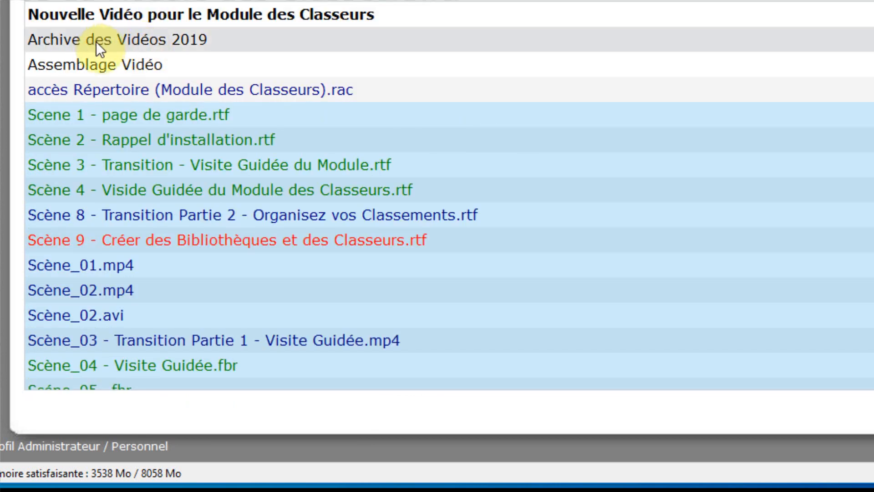
double_click(192, 42)
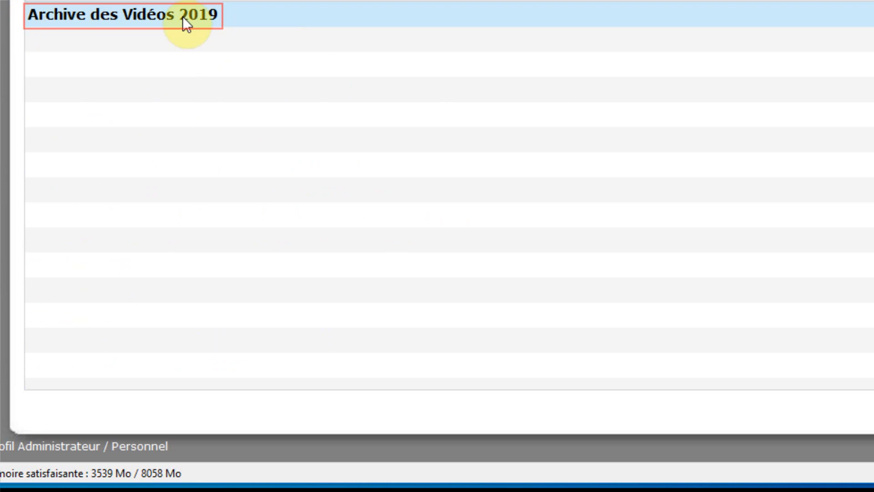
right_click(154, 14)
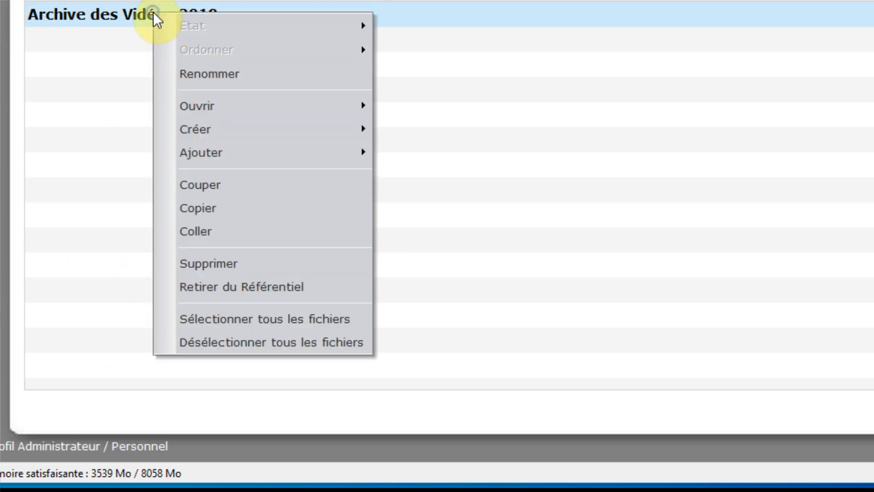
click(212, 226)
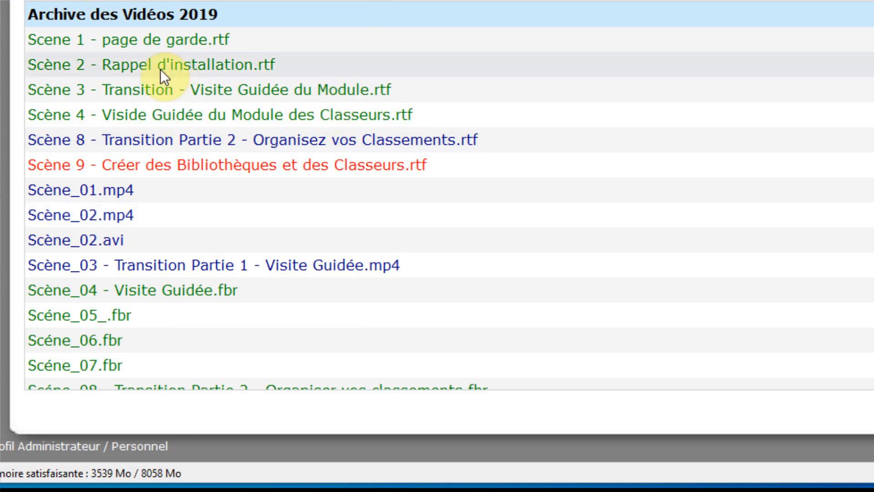
- Compare the files in Archive des Vidéos 2019 with the originals in Nouvelle Vidéo pour le Module des Classeurs
scroll(215, 228, down, 5)
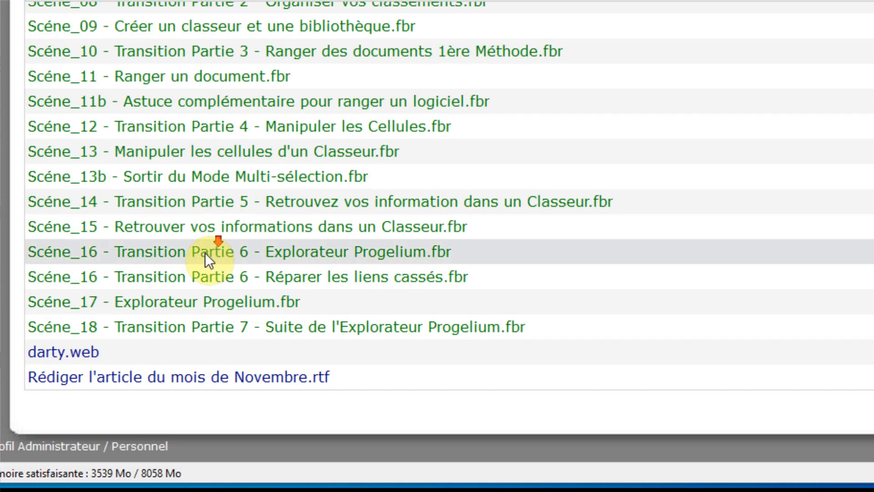
scroll(205, 254, up, 5)
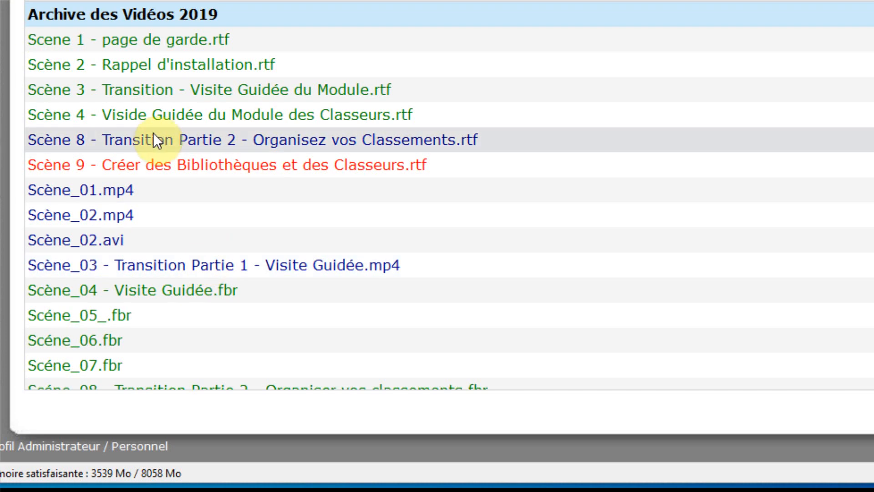
scroll(199, 222, down, 5)
scroll(196, 226, up, 5)
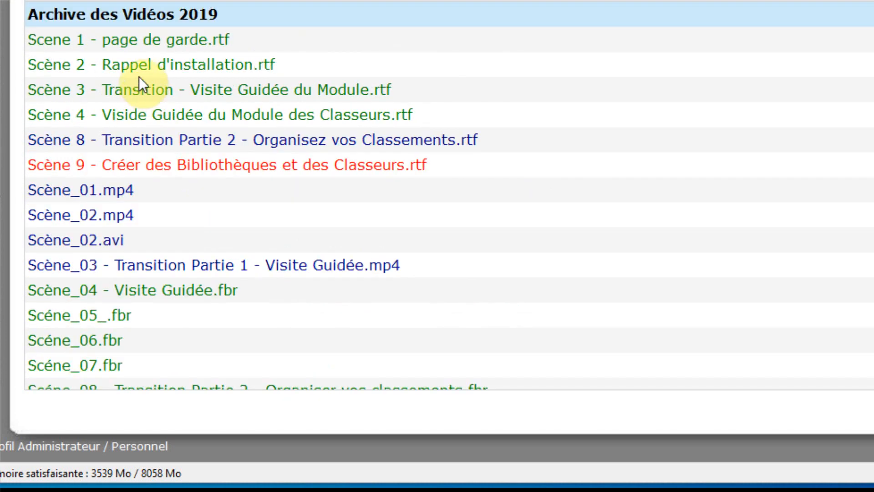
scroll(167, 12, up, 1)
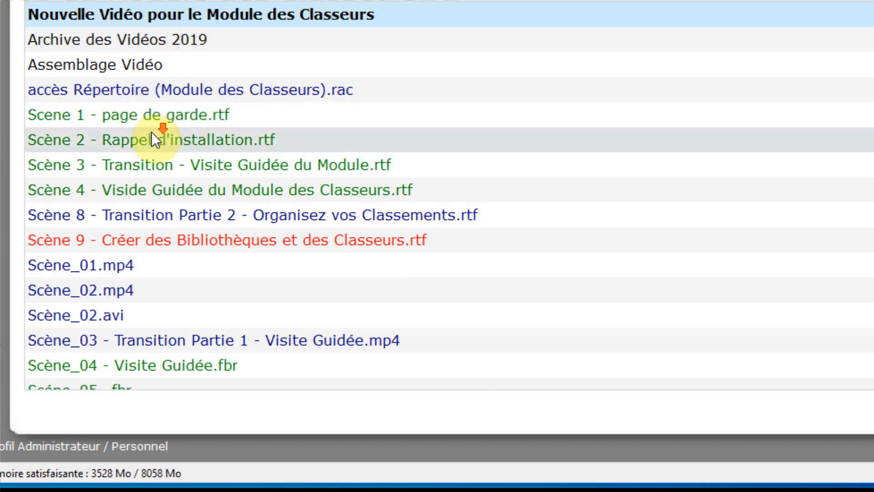
scroll(160, 281, down, 6)
scroll(160, 281, up, 6)
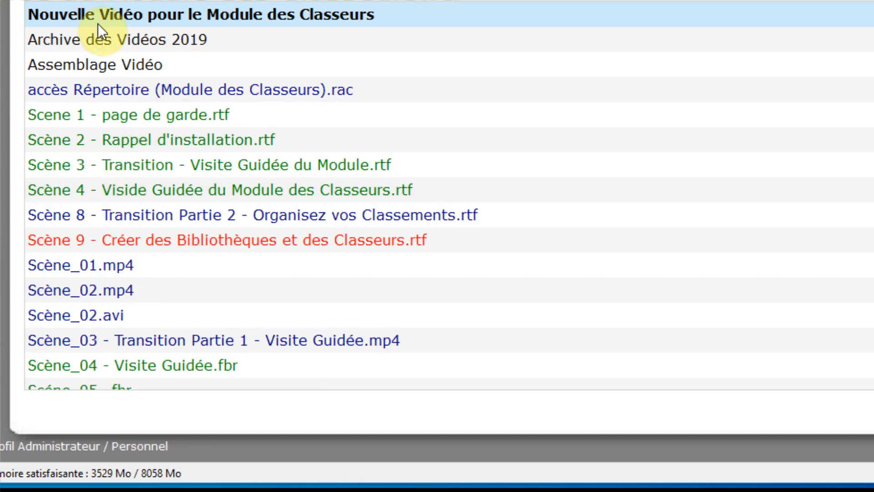
- Delete all files in Archive des Vidéos 2019, from Scene 1 through Rédiger l'article du mois de Novembre.rtf, and return to the parent folder
double_click(160, 39)
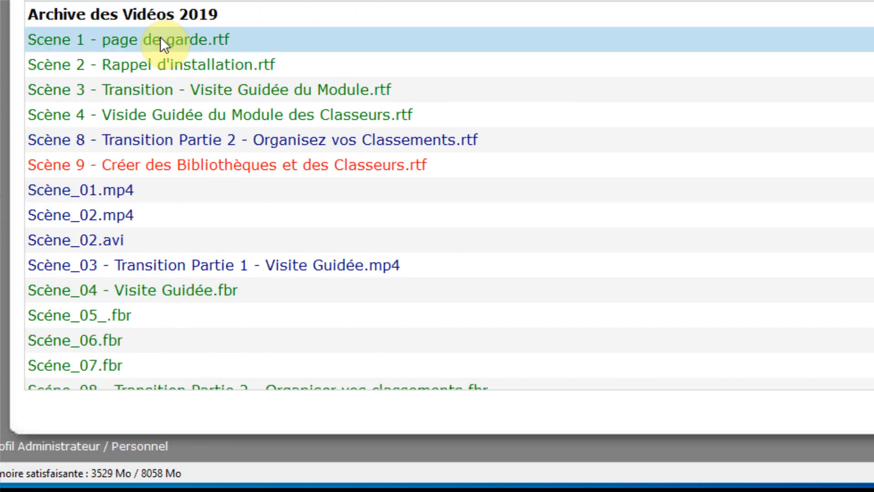
scroll(192, 170, down, 6)
scroll(192, 170, up, 6)
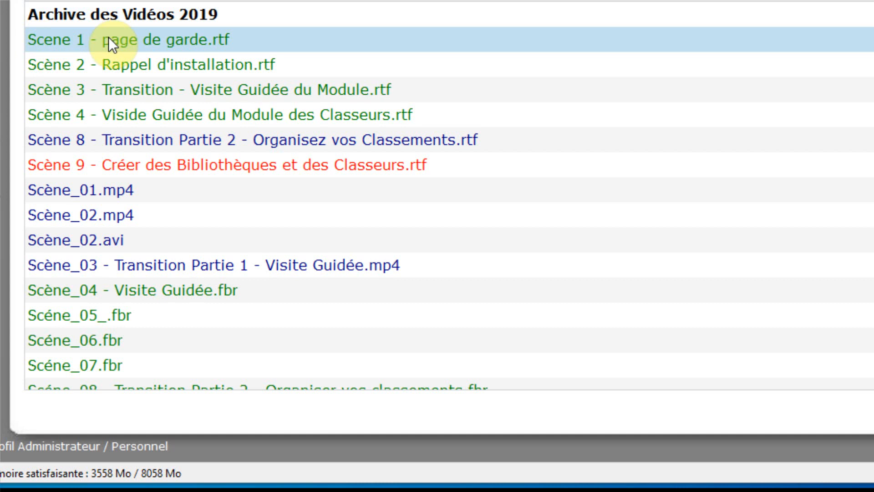
scroll(207, 99, down, 4)
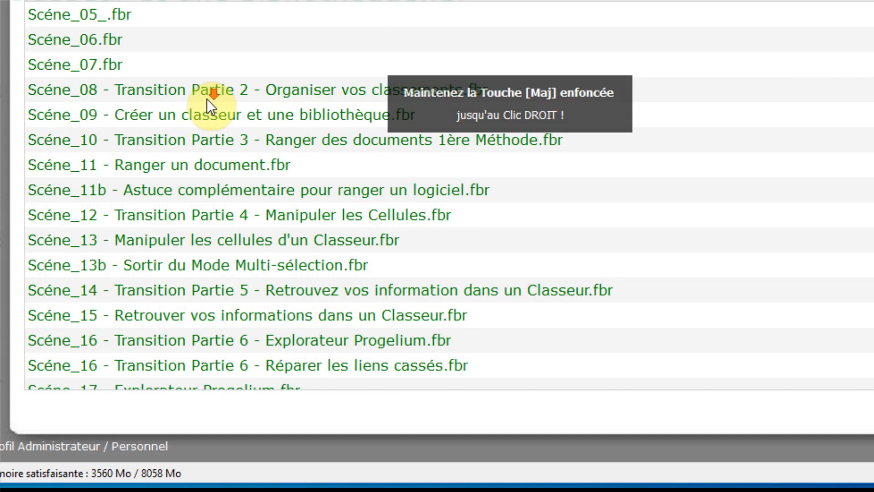
scroll(206, 99, down, 2)
shift+click(137, 370)
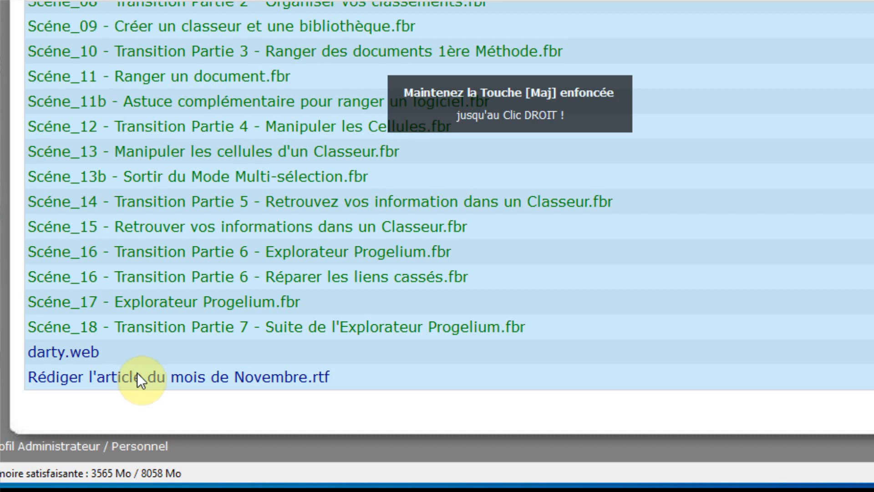
right_click(236, 101)
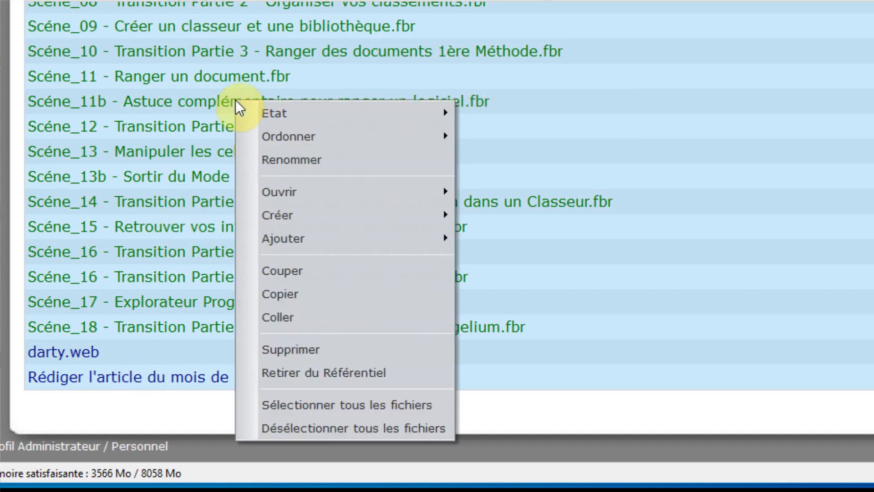
click(315, 349)
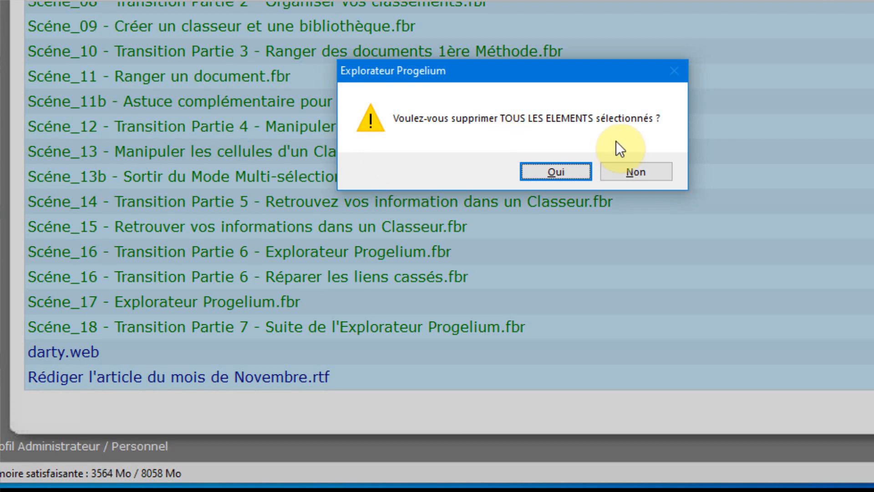
click(558, 171)
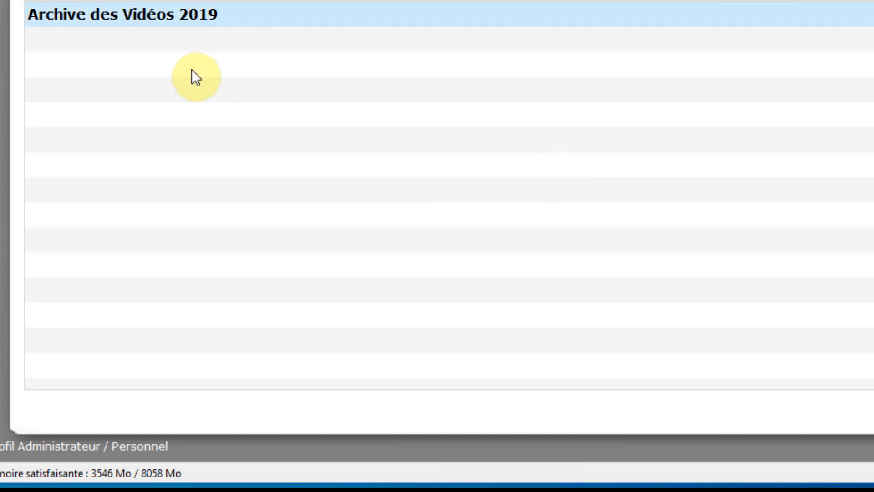
click(192, 12)
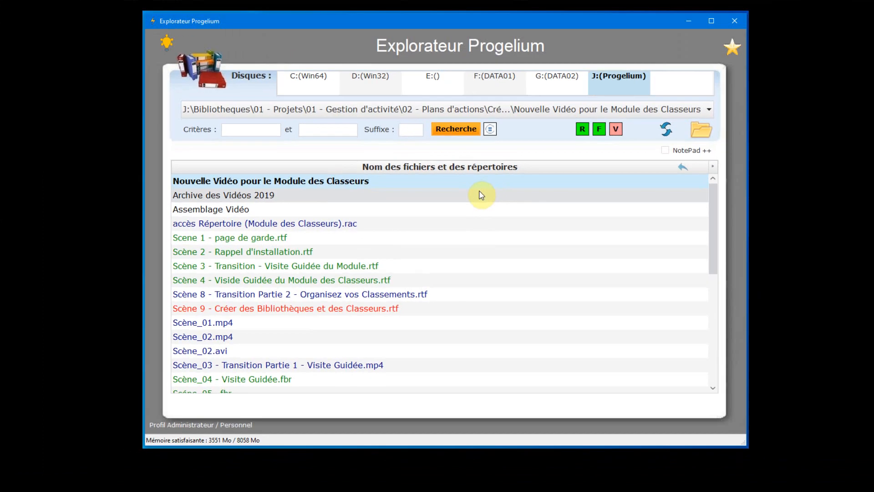
- In Gestion des Bibliothèques, set the Montage Vidéos column's directory to J:\Bibliotheques\01 - Projets\06 - Logiciels\01 - Progelium\05 - Vidéos, keep its title, and check the linked folder
click(569, 32)
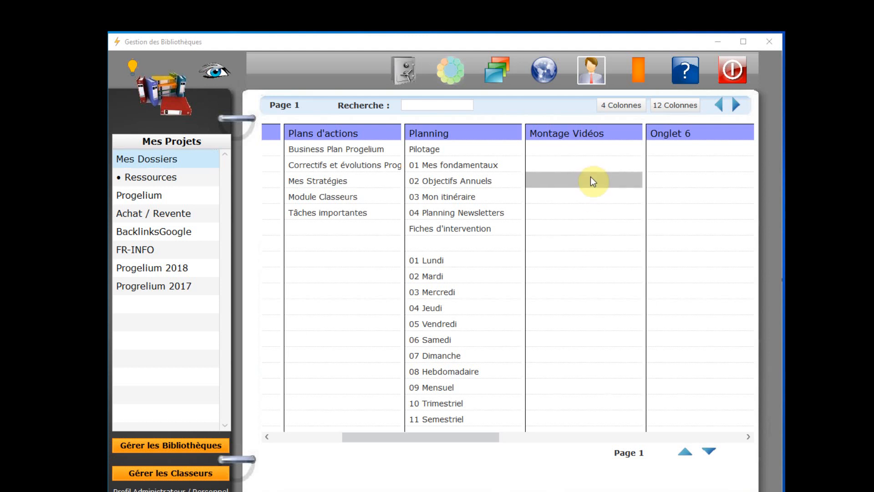
right_click(613, 135)
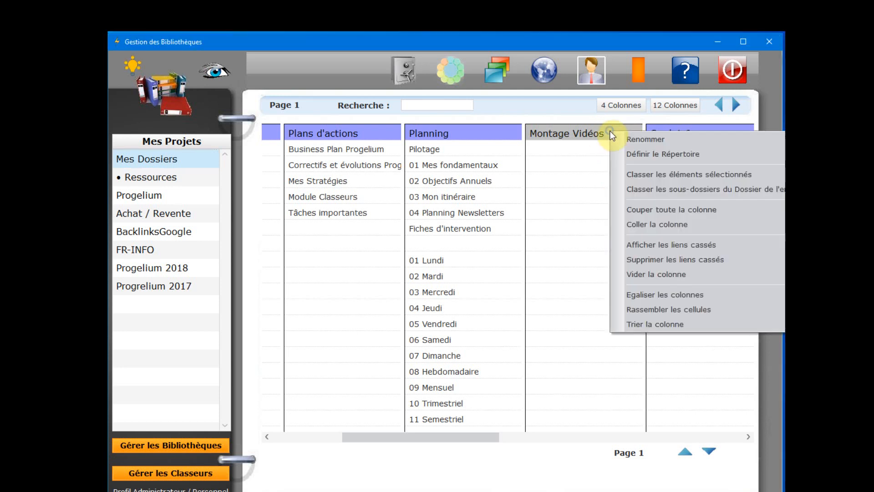
click(711, 157)
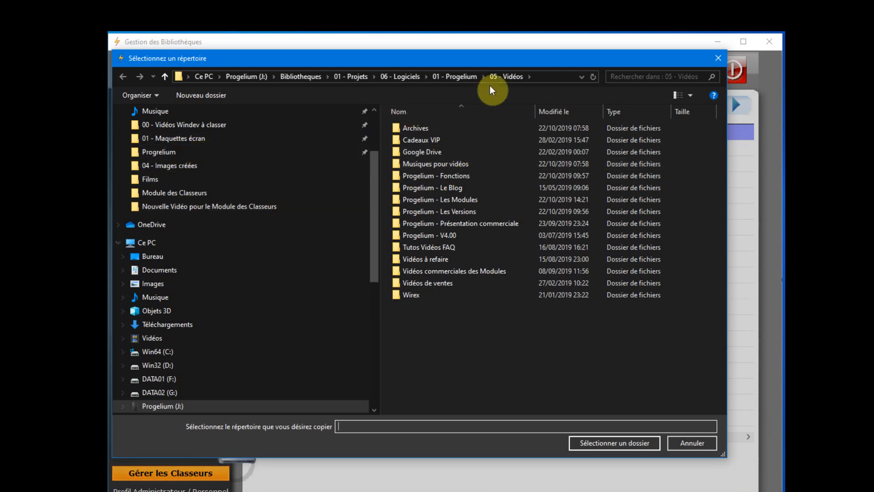
click(450, 77)
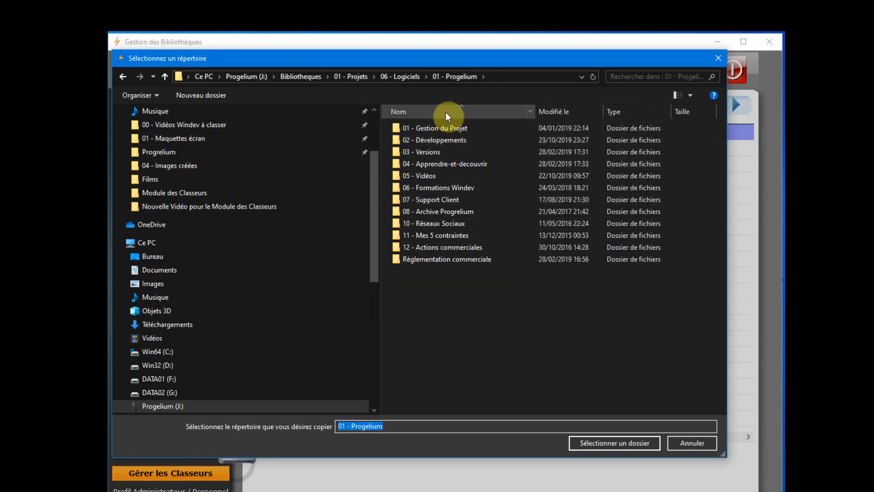
double_click(431, 176)
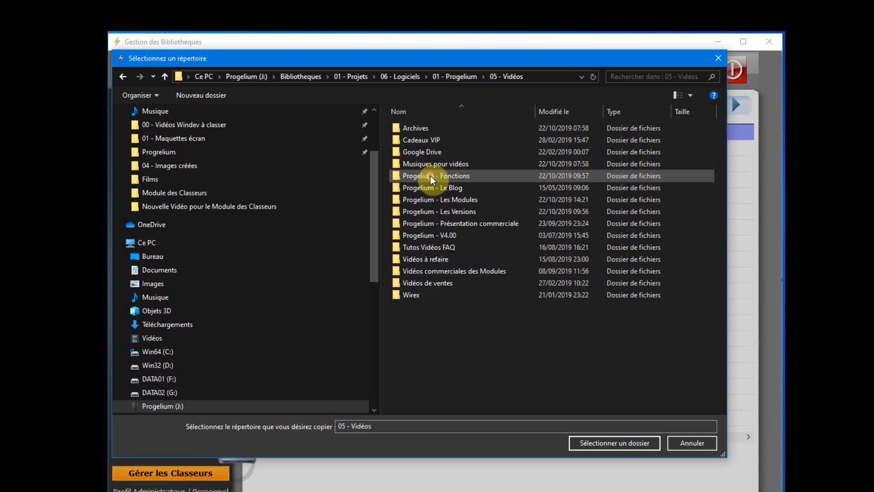
click(541, 78)
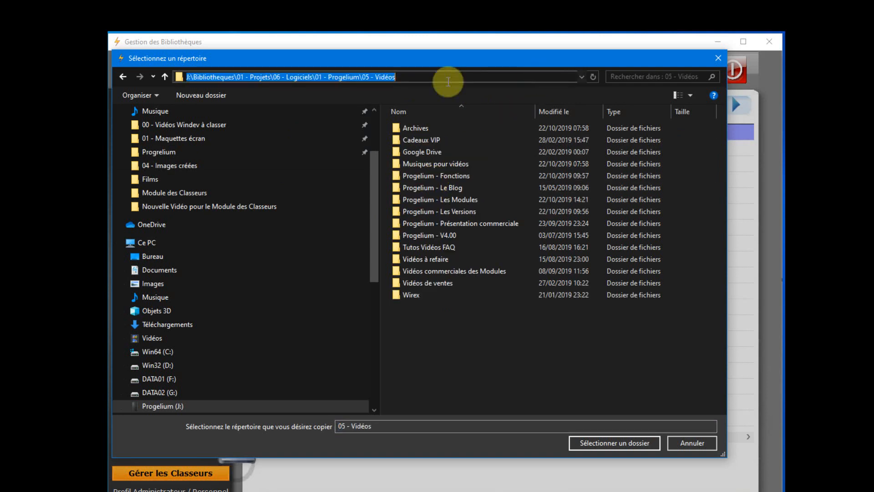
drag(406, 78, 130, 78)
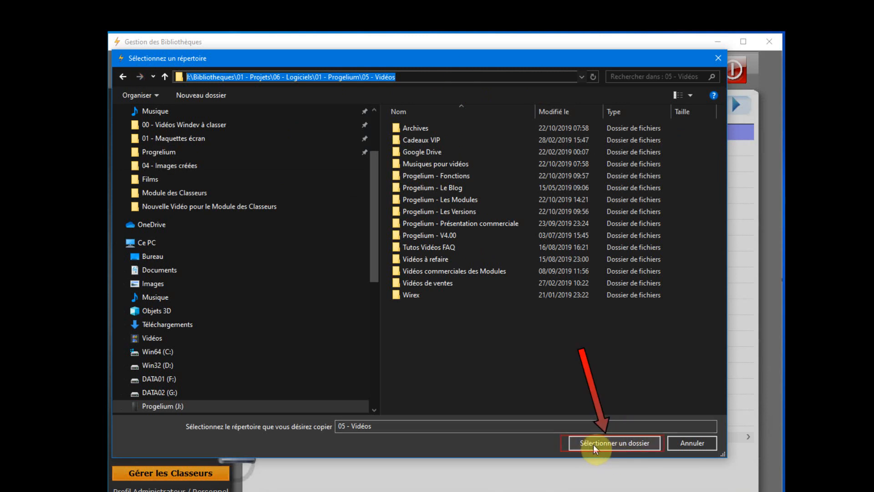
click(649, 445)
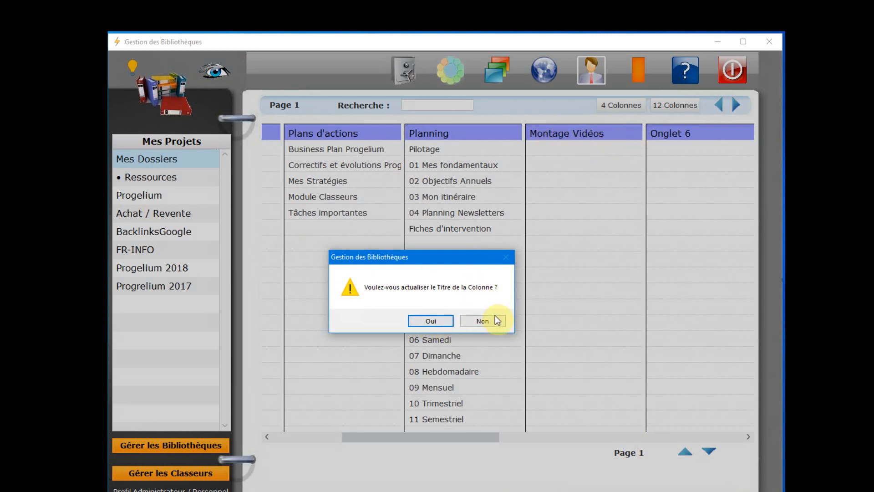
click(483, 321)
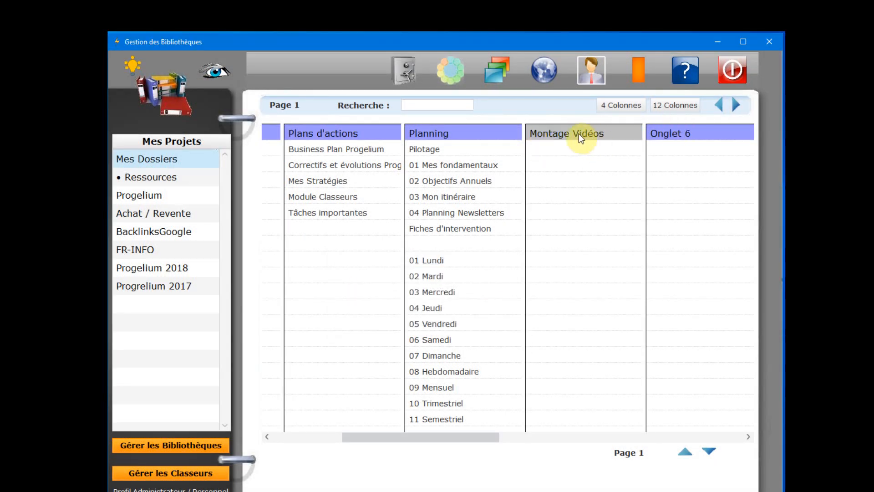
click(620, 134)
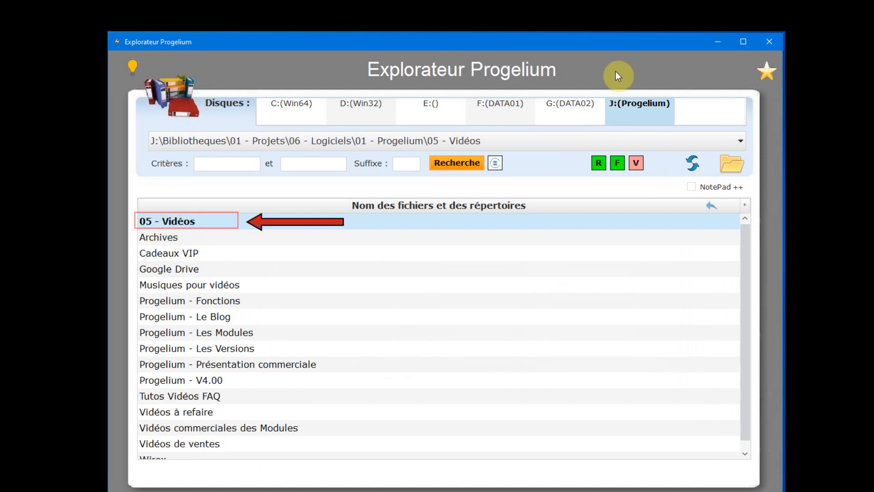
click(768, 43)
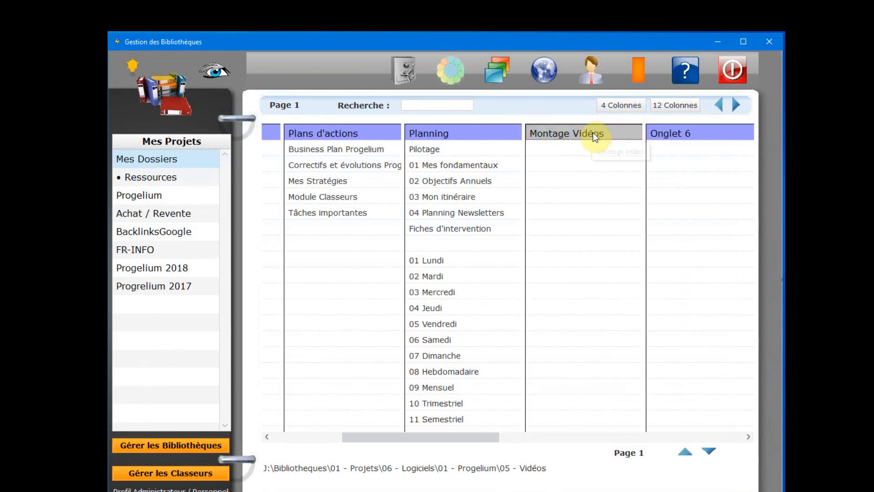
- File the subfolders of the header directory in the Montage Vidéos column and compare them with the contents of 05 - Vidéos
right_click(565, 132)
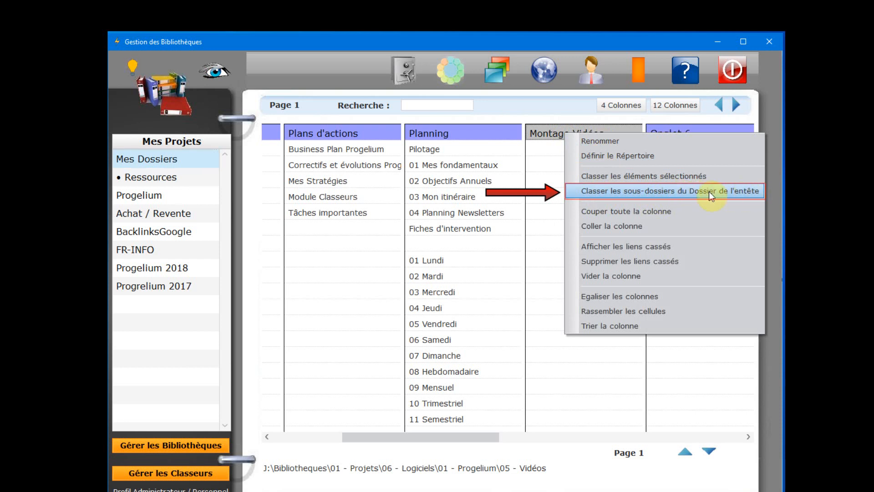
click(678, 191)
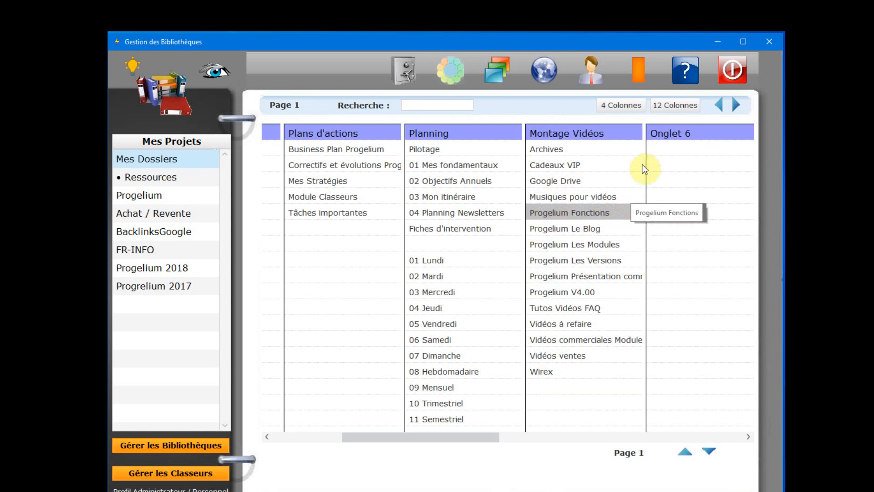
click(604, 135)
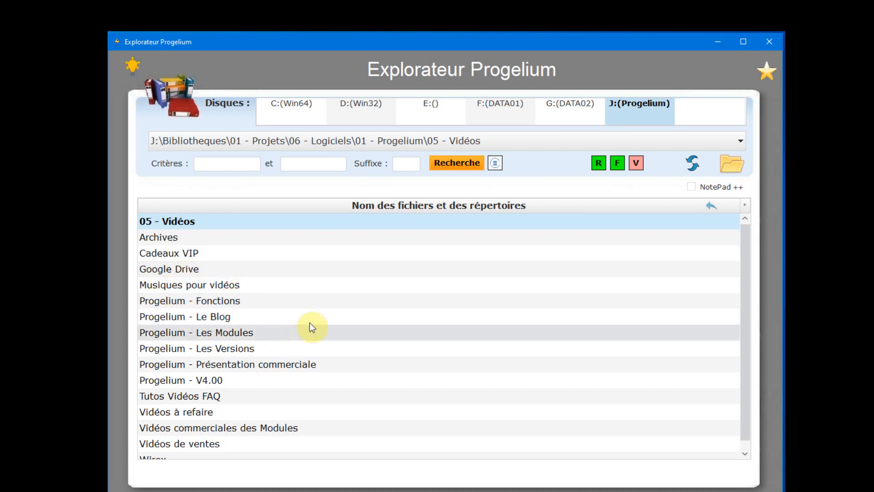
scroll(331, 300, down, 1)
scroll(423, 230, up, 1)
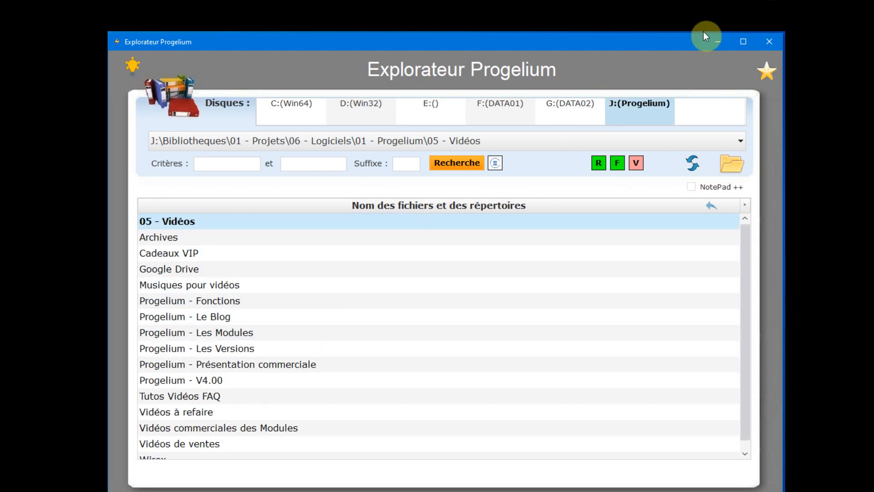
click(767, 42)
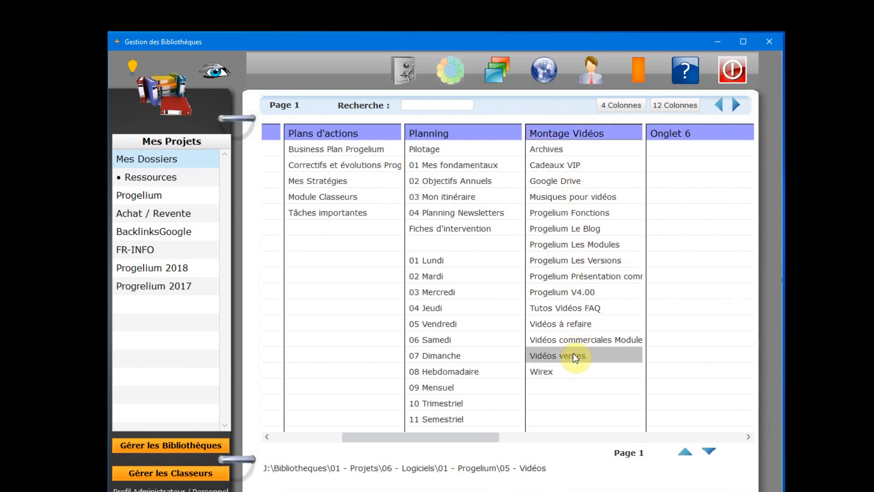
- Empty the Montage Vidéos column of its filed entries while keeping the column title
right_click(582, 130)
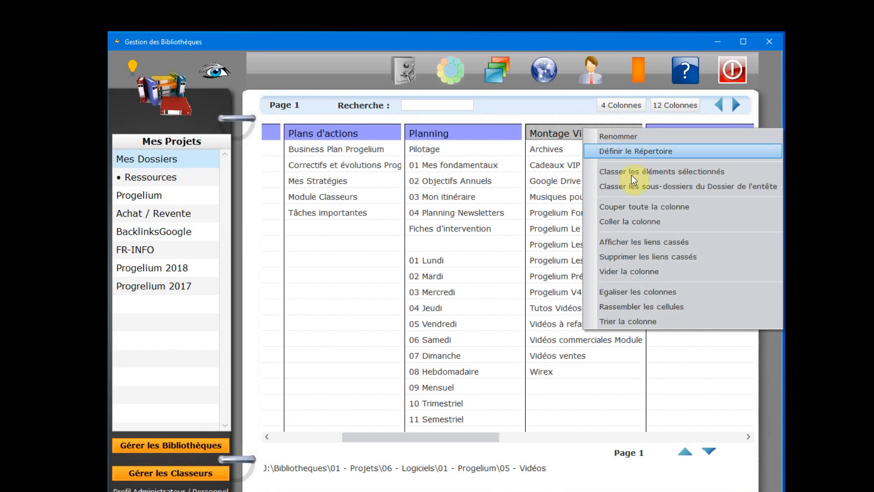
click(640, 272)
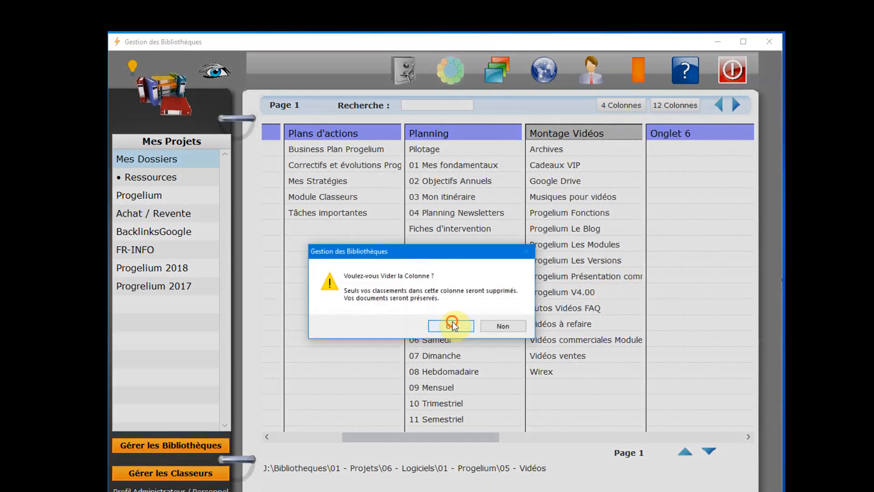
click(461, 325)
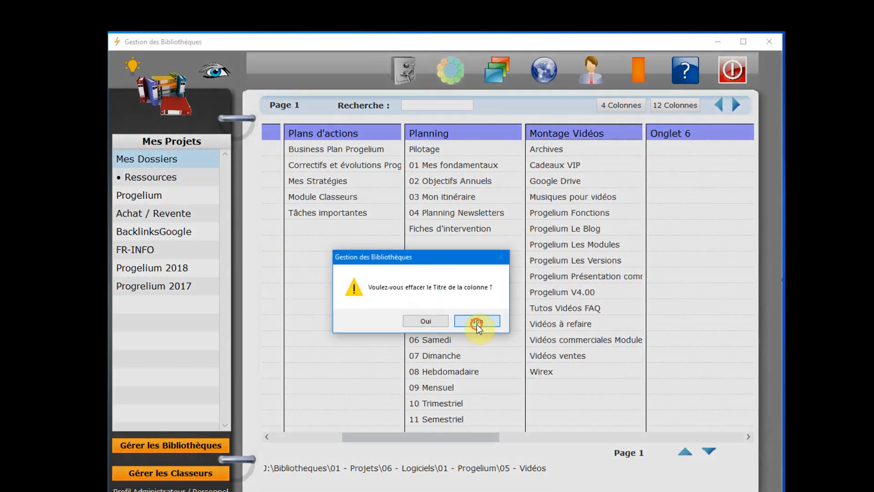
click(476, 323)
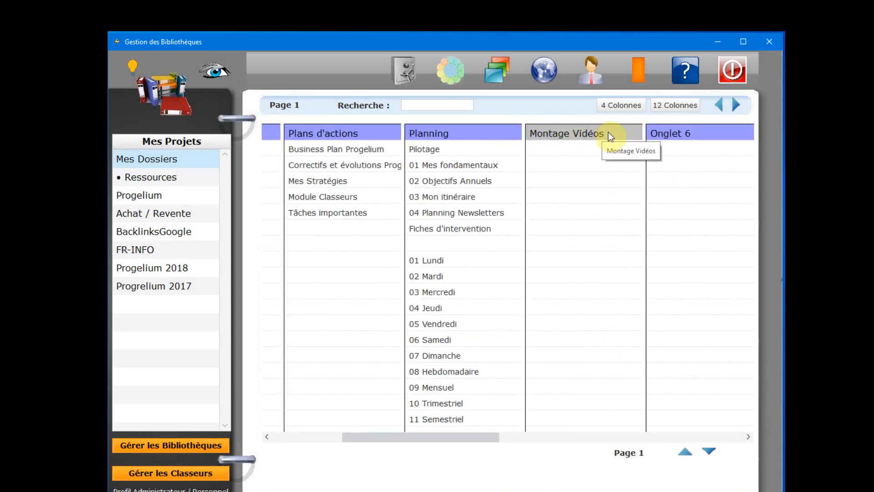
- File only the selected folders Progelium - Fonctions, Le Blog, Les Modules, Les Versions and Présentation commerciale from 05 - Vidéos in the Montage Vidéos column
right_click(572, 131)
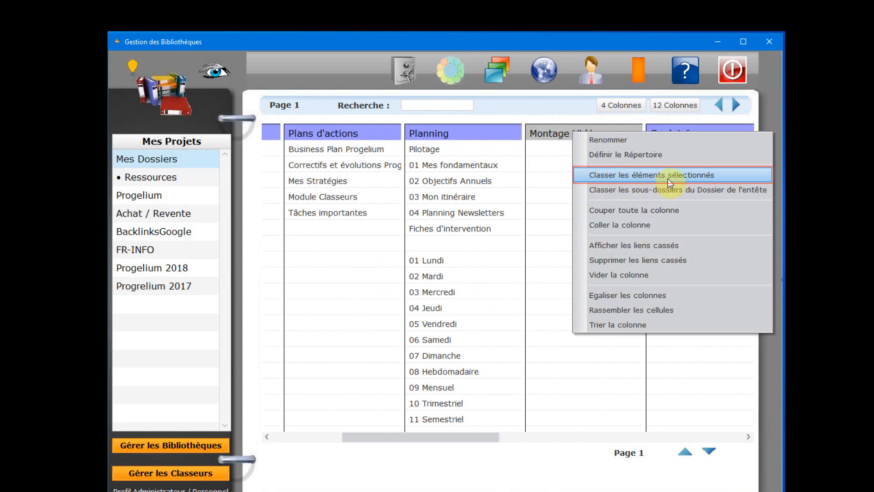
click(721, 176)
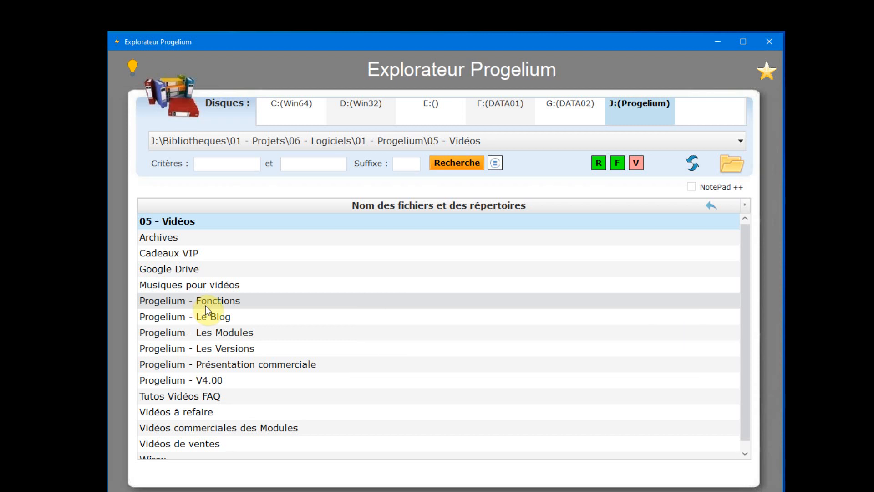
click(209, 302)
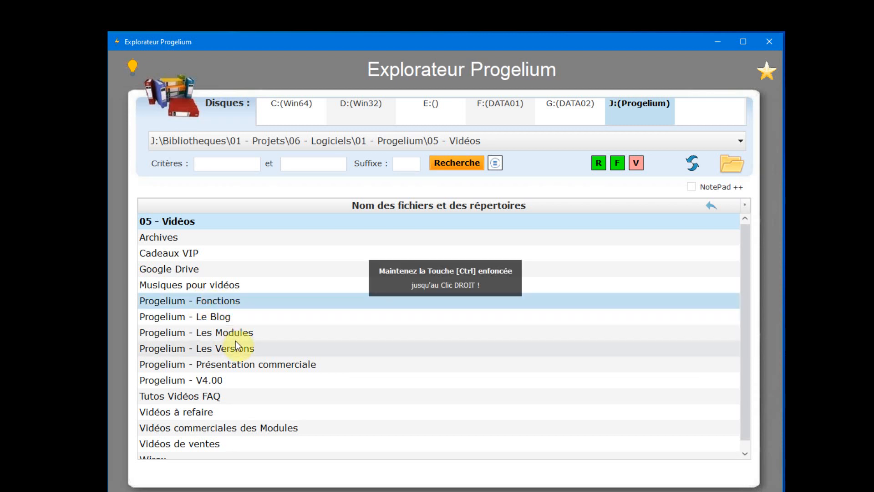
ctrl+click(205, 318)
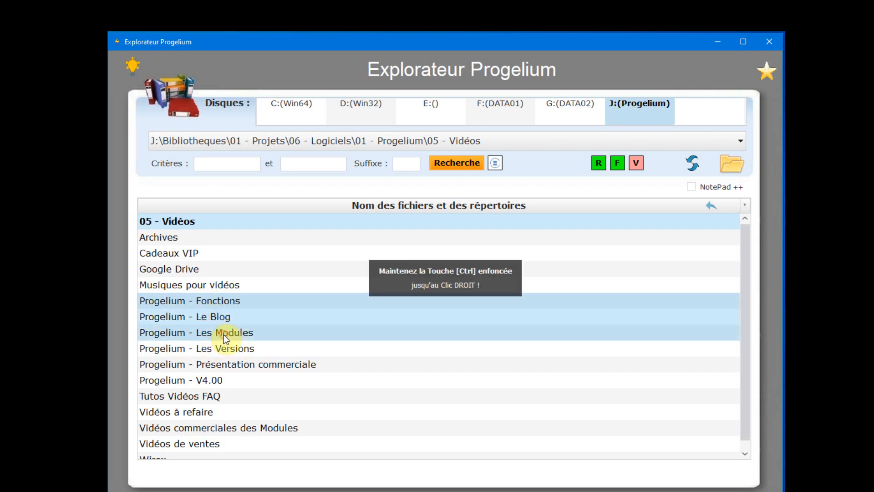
ctrl+click(223, 335)
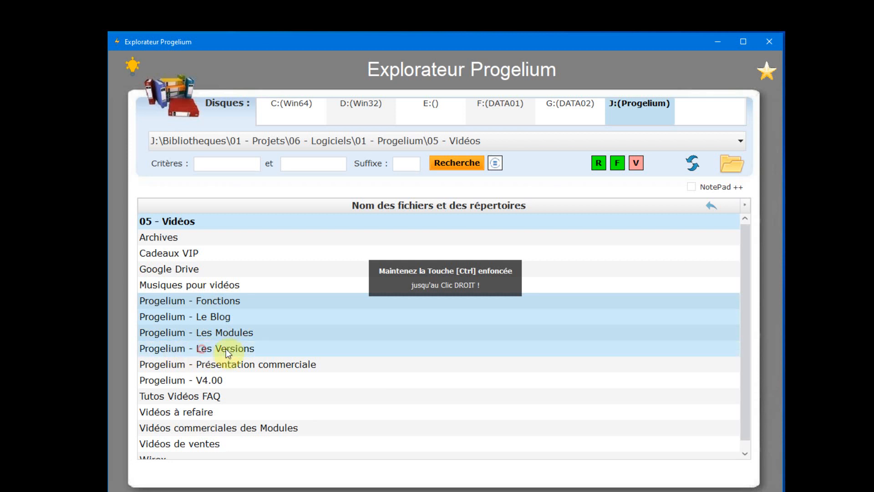
ctrl+click(197, 365)
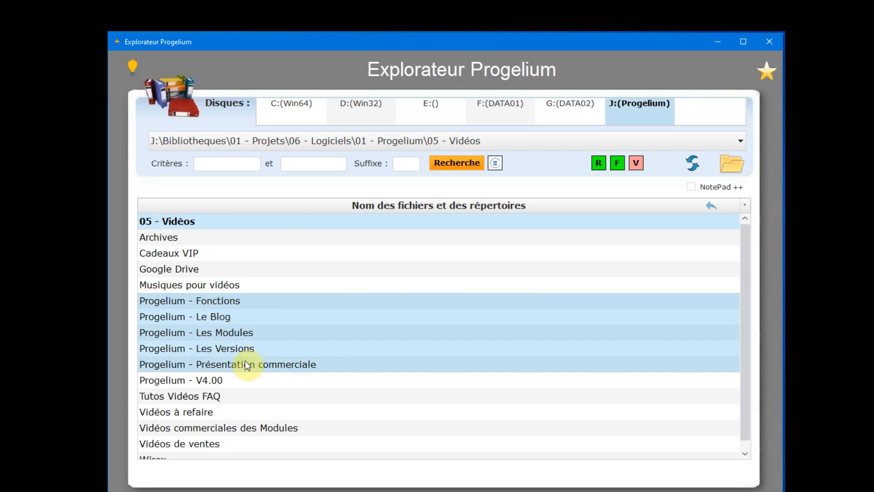
right_click(253, 337)
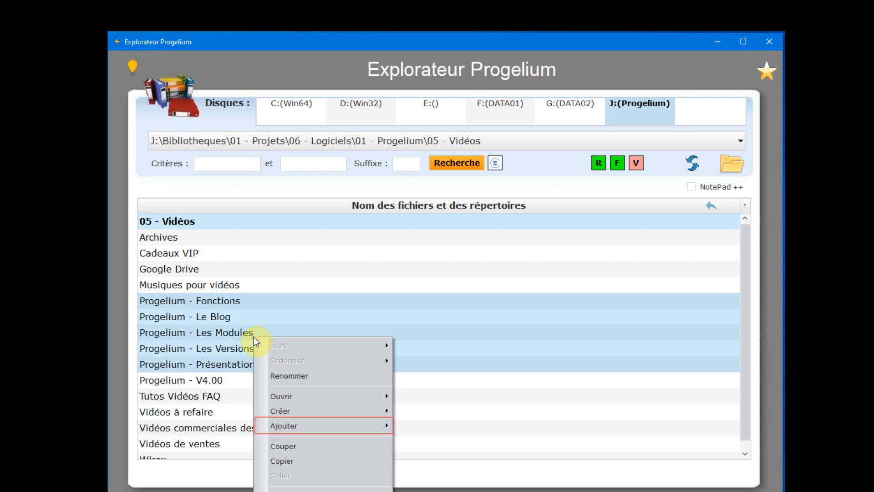
mouse_move(306, 425)
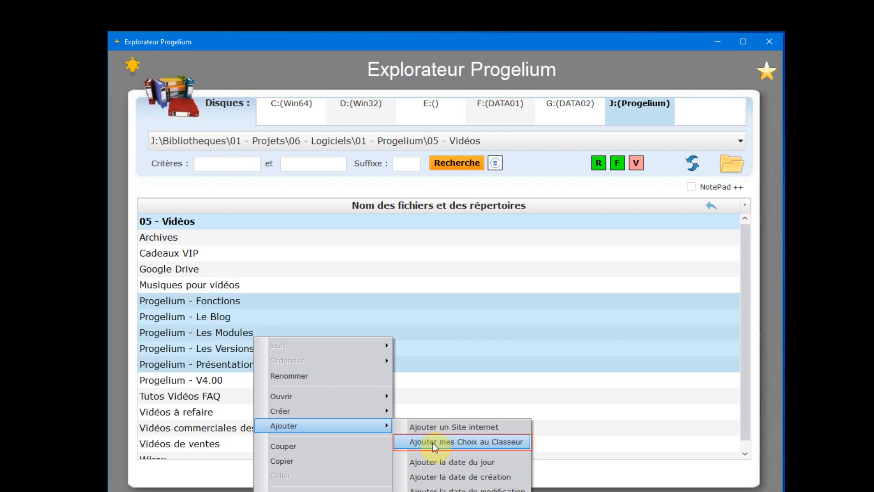
click(521, 442)
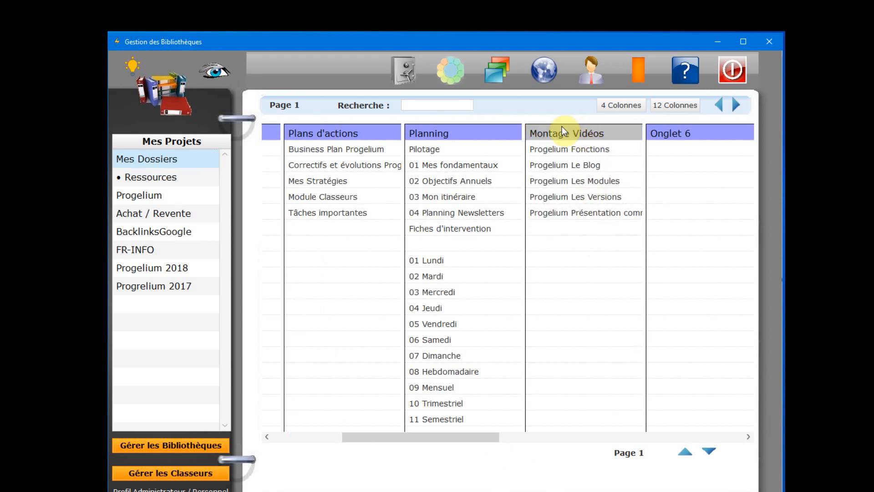
- File 12 - Créer des Bibliothèques et des Classeurs.avi, 13 - Les onglets et les Cellules des Classeurs.avi and 14 - Pagination.avi from Tutos Vidéos FAQ in the Montage Vidéos column
right_click(588, 133)
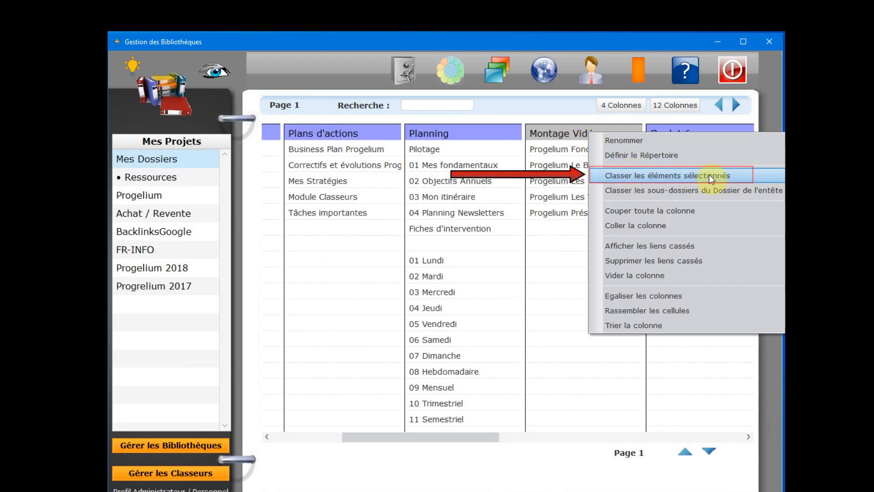
click(738, 175)
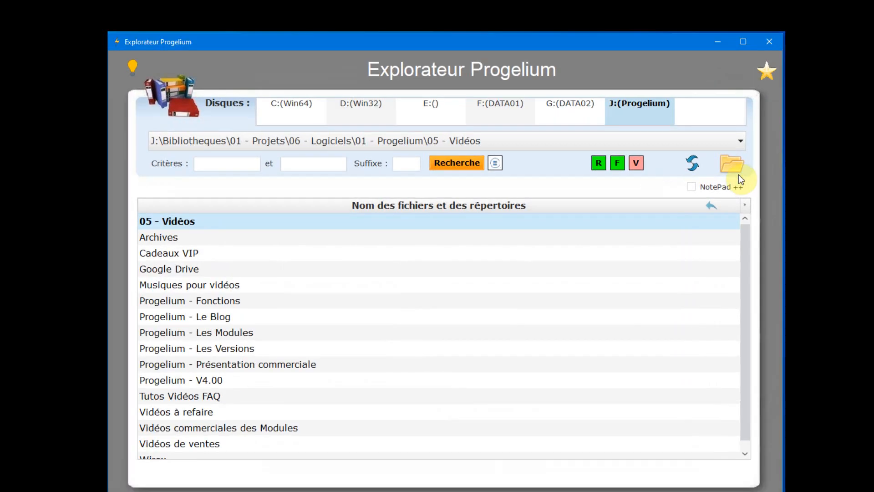
drag(499, 294, 195, 292)
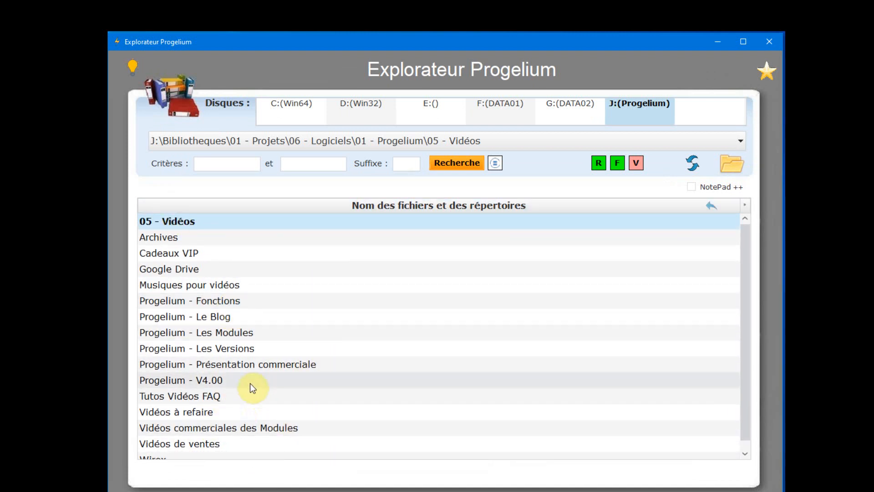
double_click(196, 397)
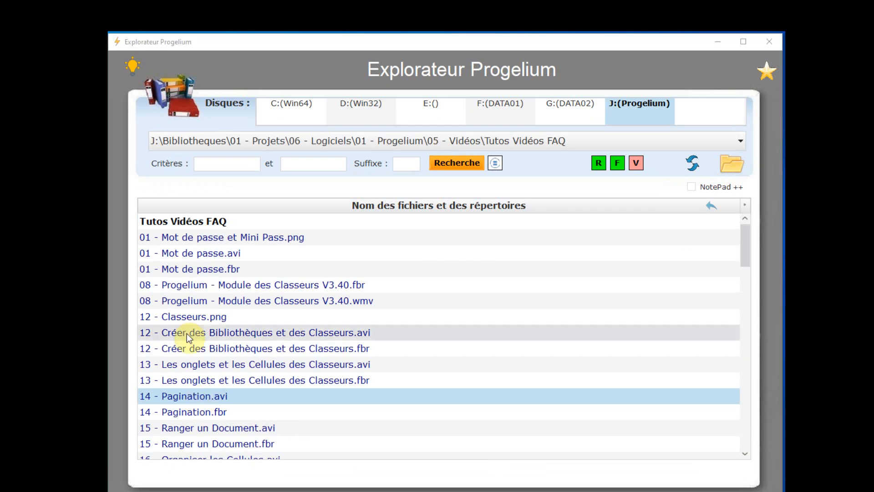
click(188, 333)
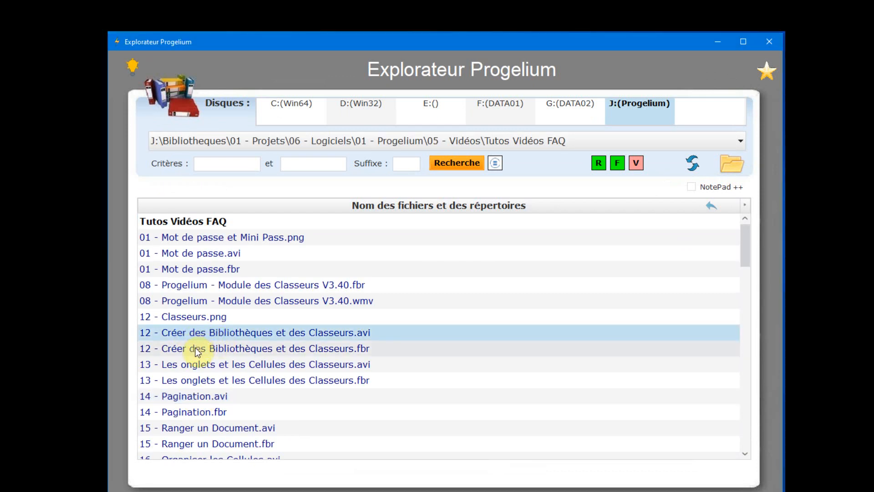
ctrl+click(196, 349)
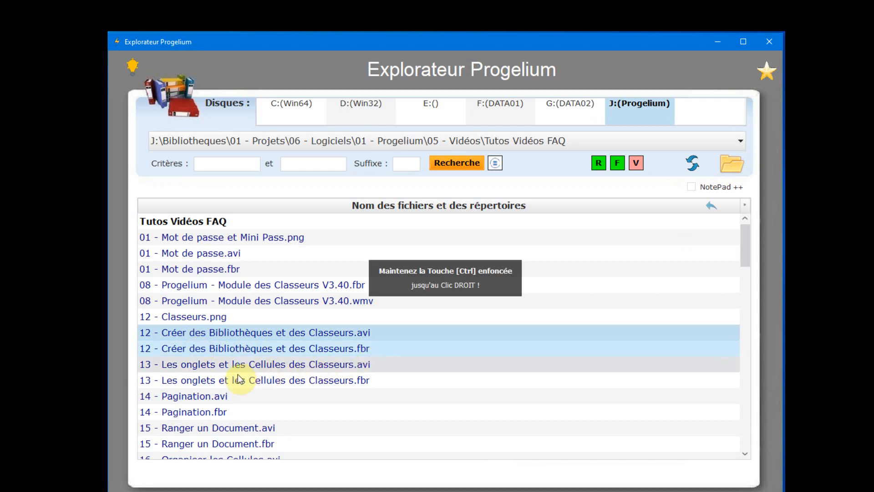
ctrl+click(202, 348)
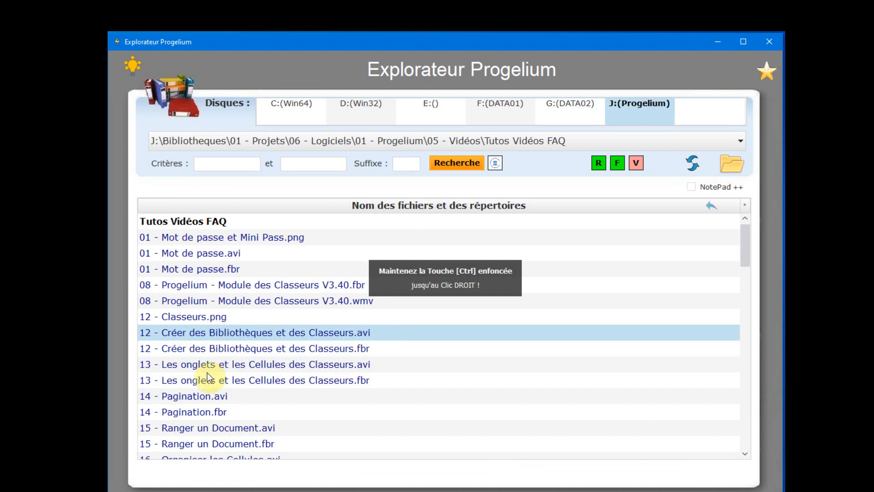
ctrl+click(185, 367)
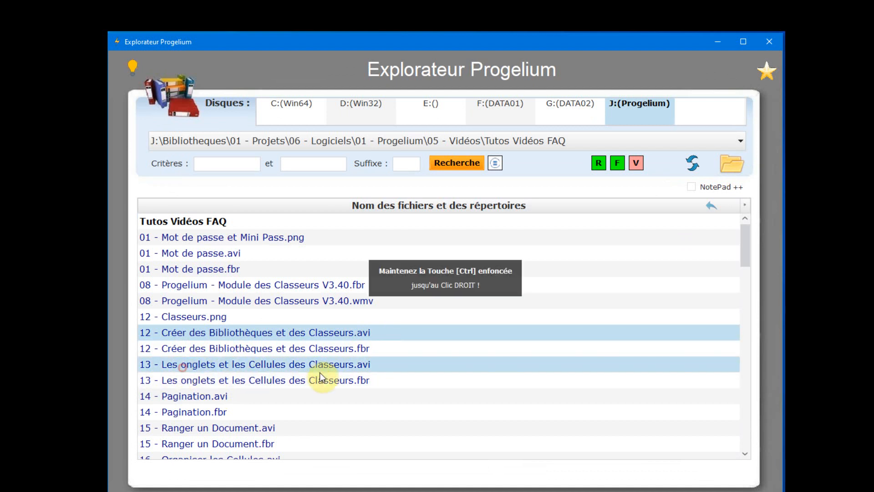
ctrl+click(197, 401)
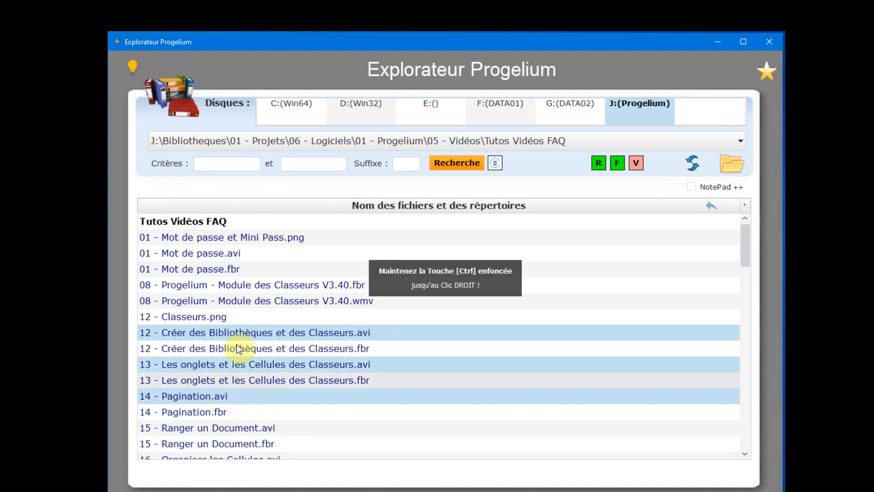
ctrl+right_click(273, 334)
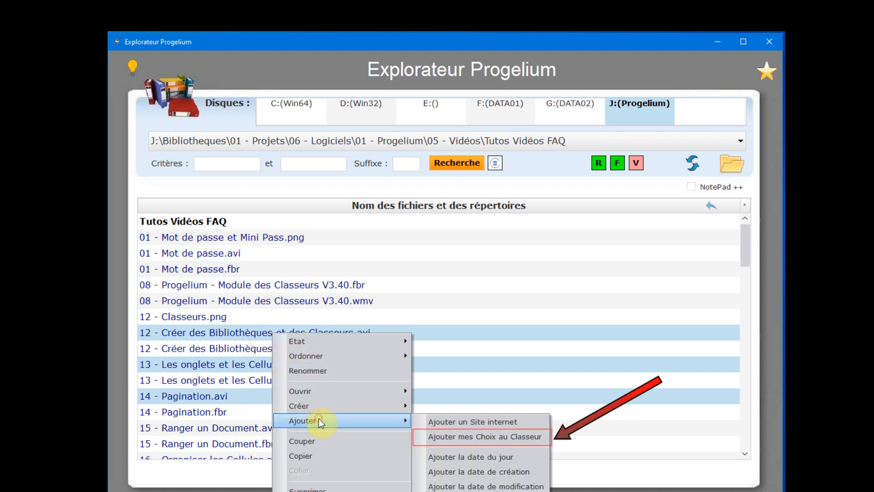
click(531, 437)
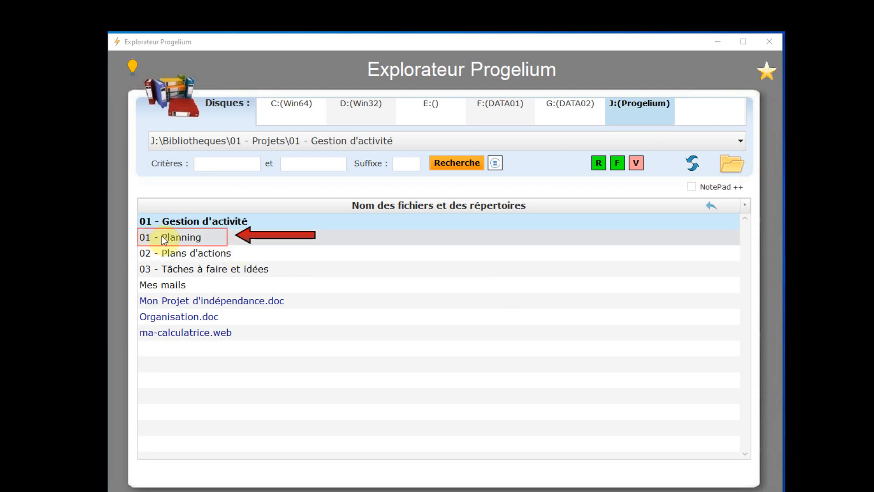
- Open the 01 - Planning folder of 01 - Gestion d'activité in Explorateur Progelium and add it to the favourites
click(187, 240)
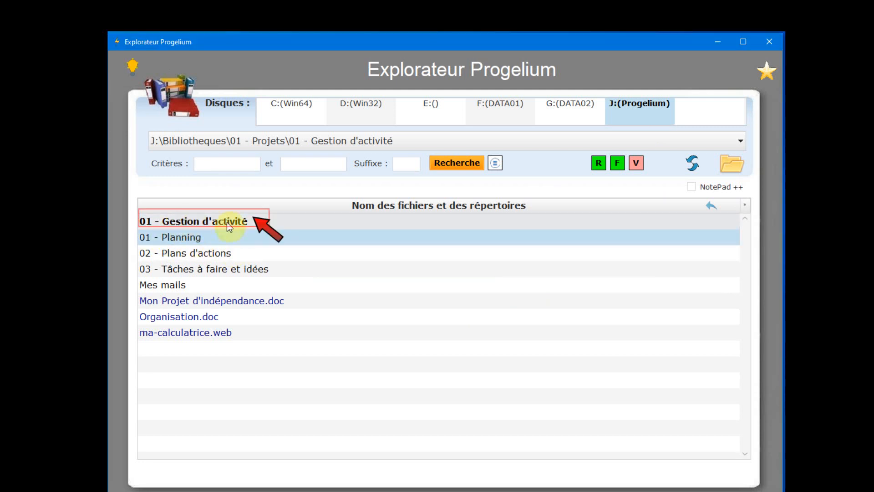
click(242, 220)
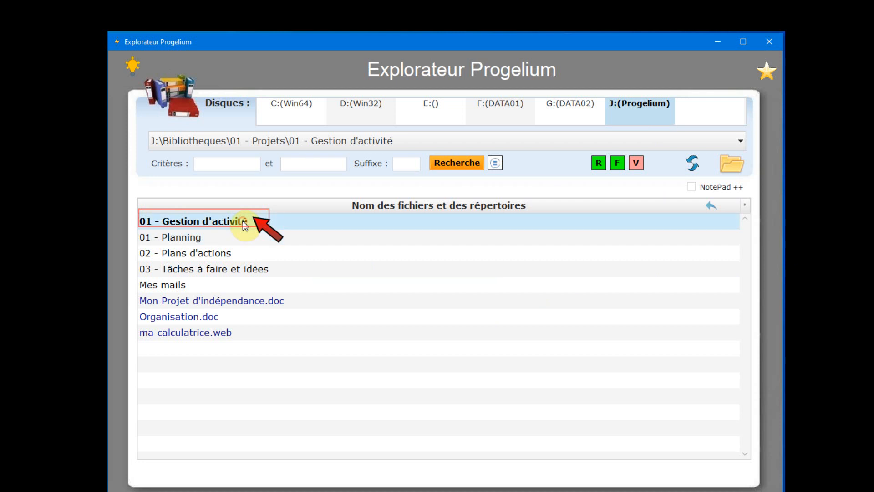
double_click(198, 239)
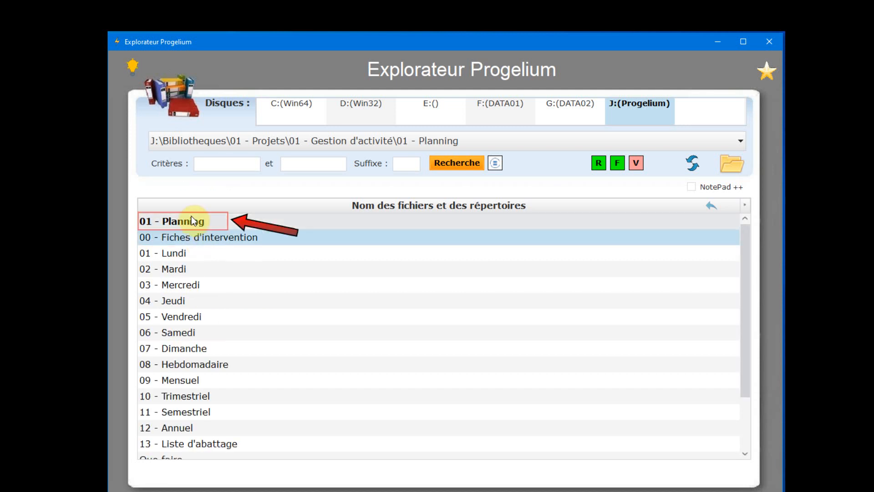
click(195, 224)
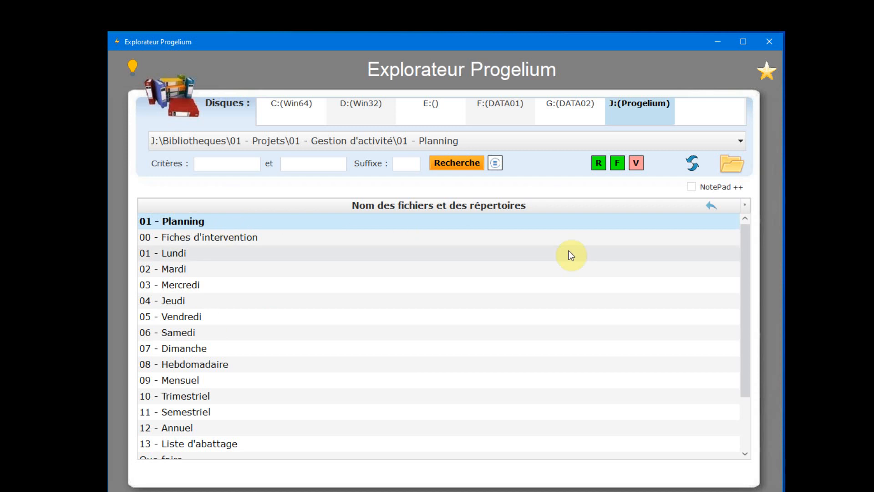
click(766, 72)
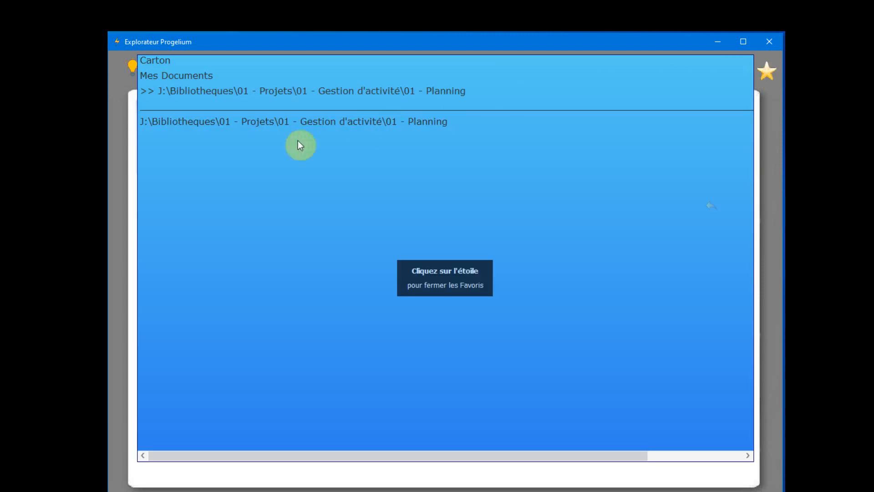
click(410, 124)
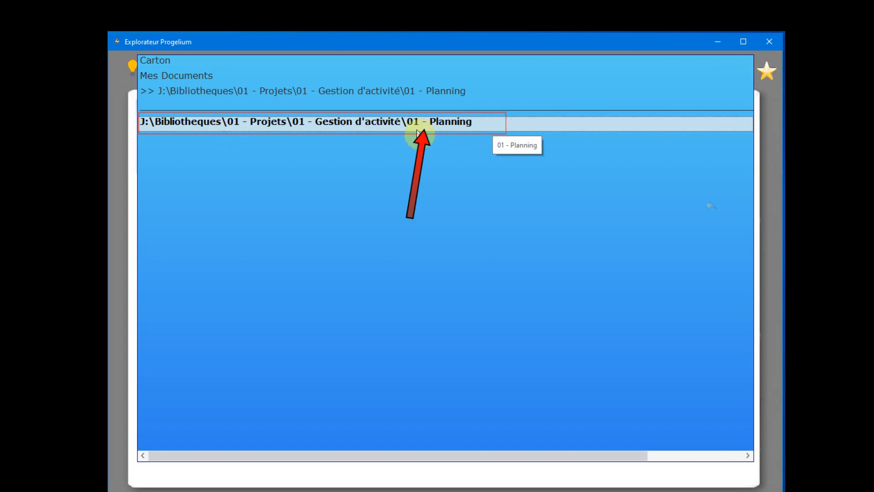
click(768, 74)
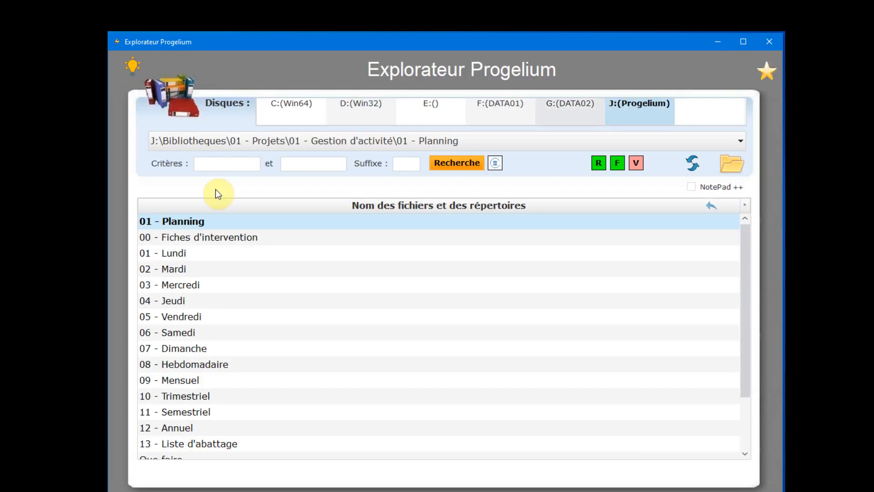
- Go back to 01 - Gestion d'activité, open 02 - Plans d'actions and add that folder to the favourites
click(187, 224)
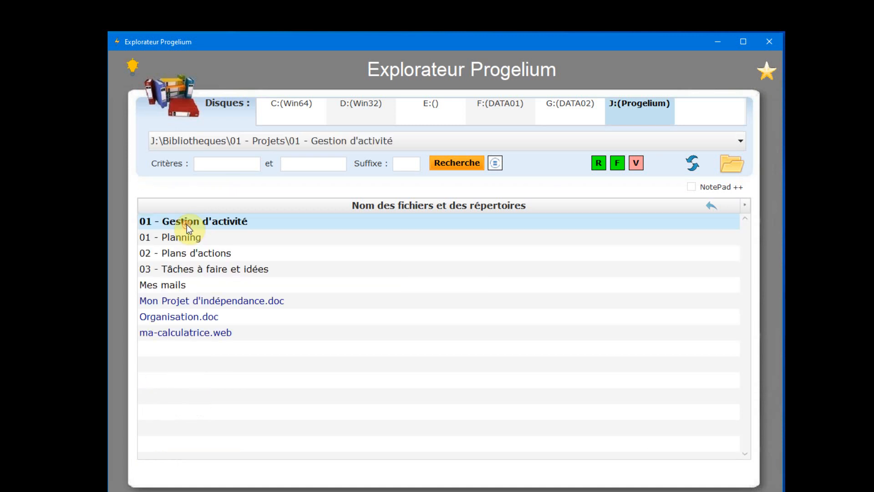
click(185, 255)
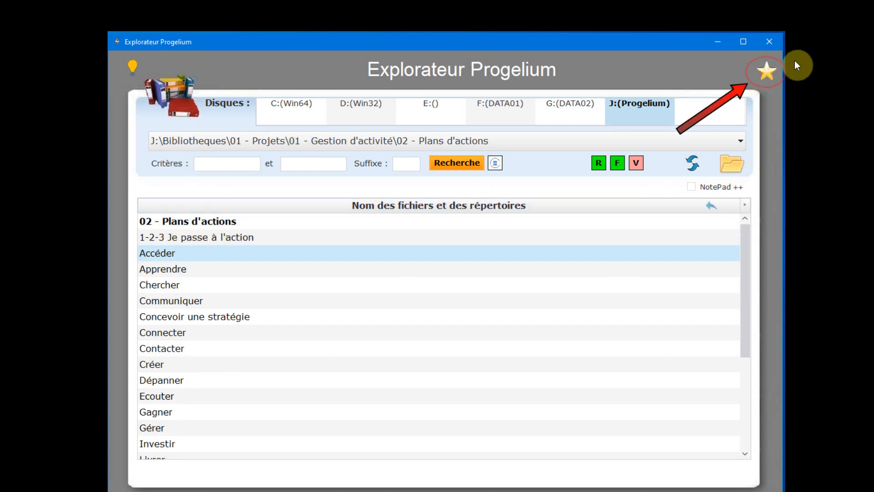
click(768, 71)
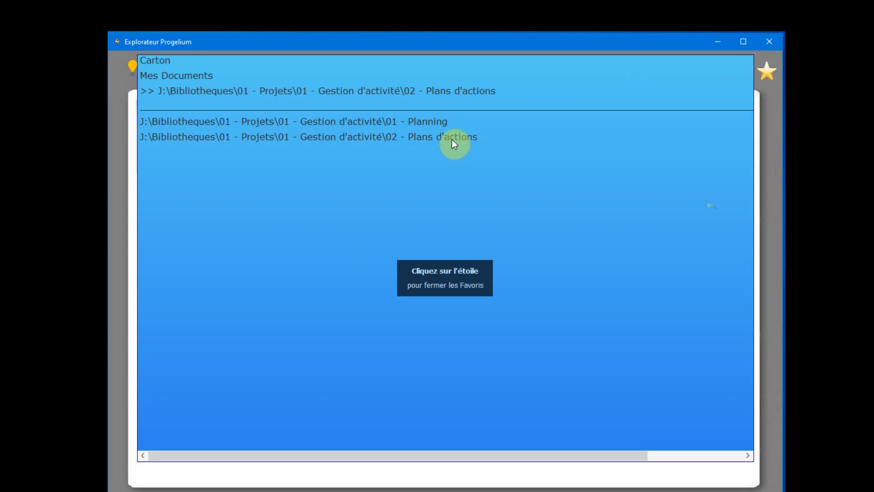
click(453, 139)
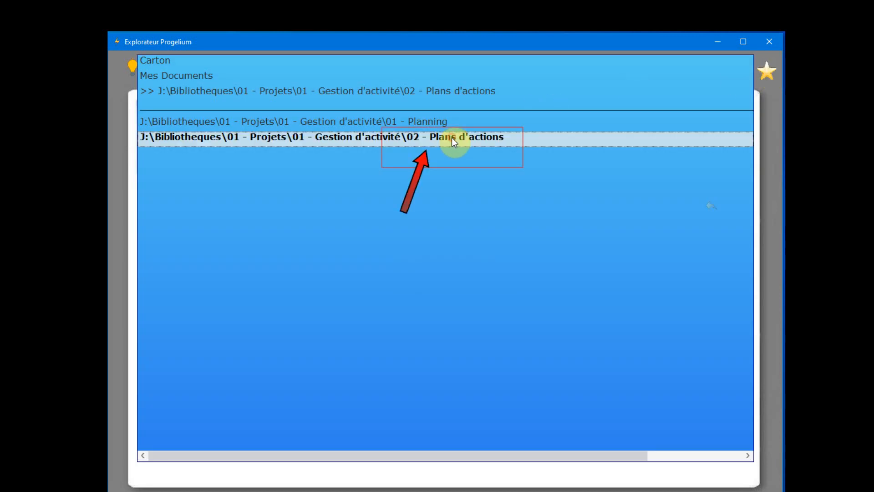
- Use the favourites list to go to 01 - Planning and back to 02 - Plans d'actions
click(423, 122)
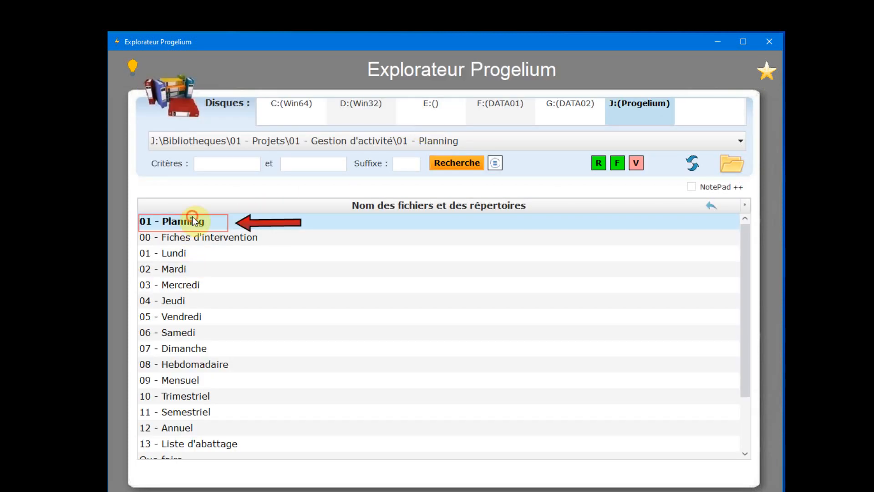
click(769, 74)
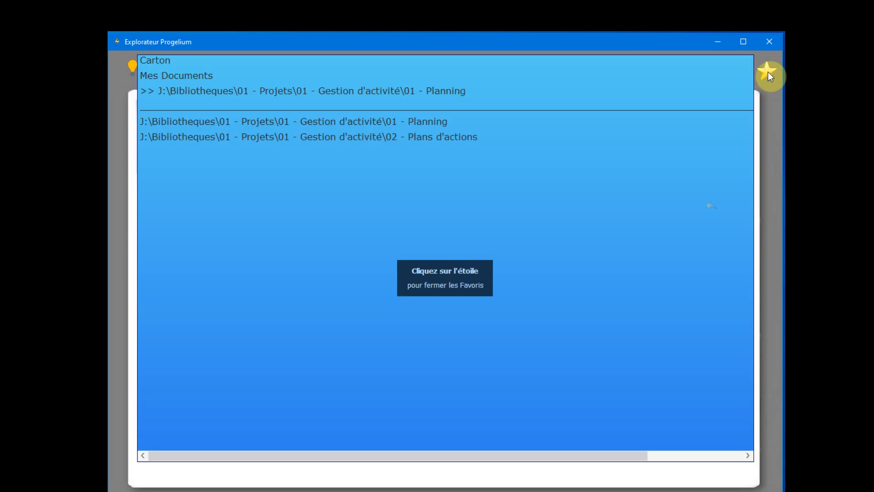
click(433, 138)
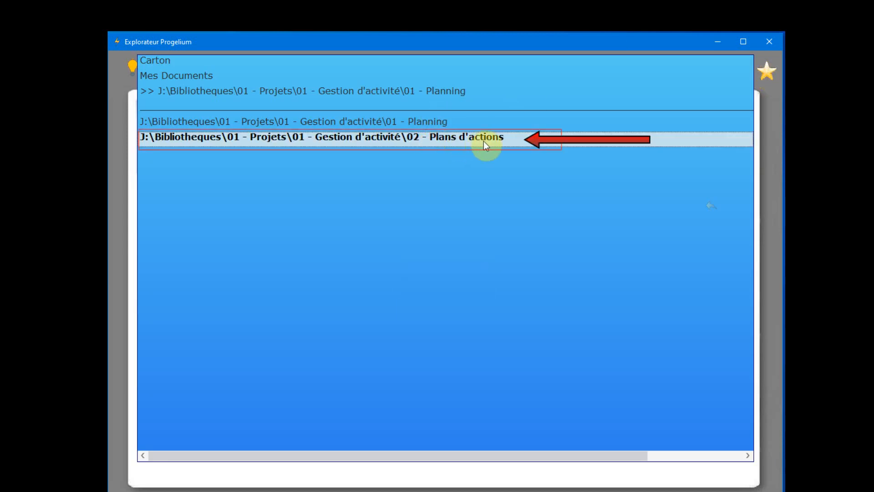
double_click(465, 138)
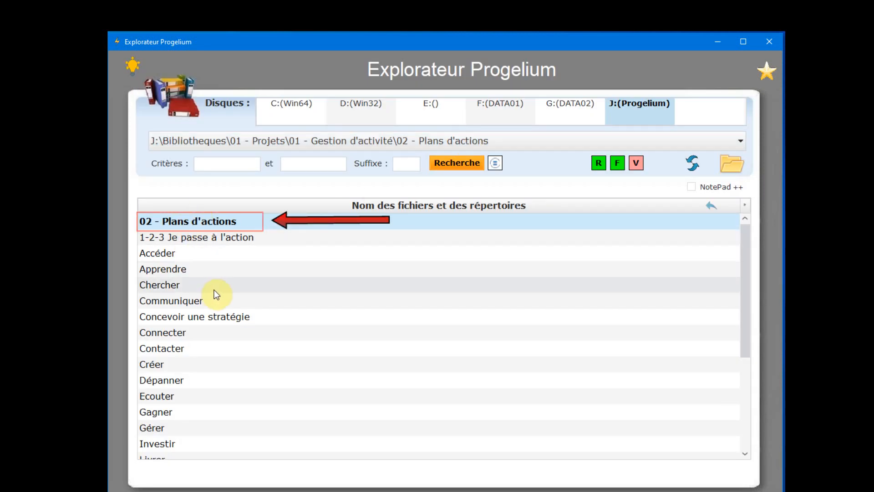
- Remove the 02 - Plans d'actions folder from the favourites list
click(769, 71)
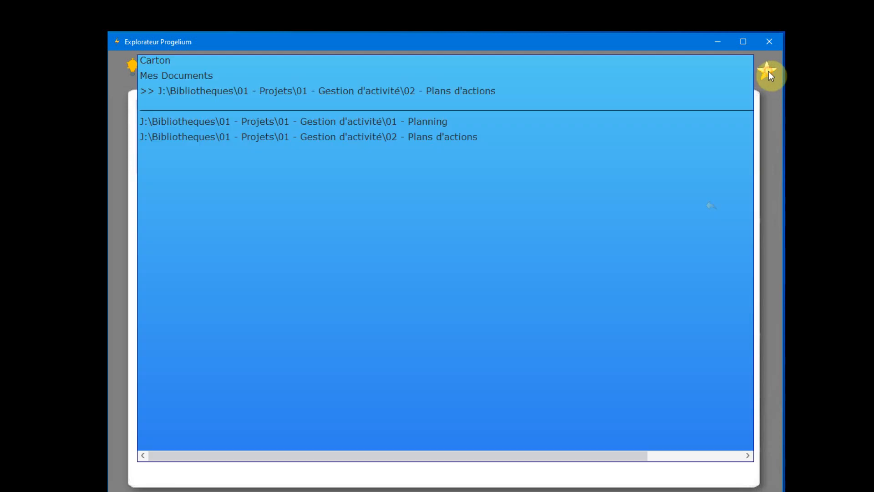
right_click(288, 137)
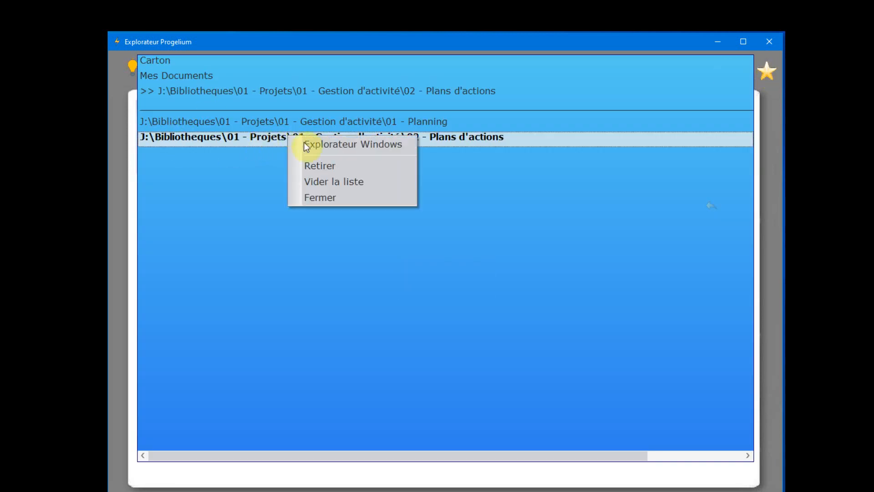
click(346, 166)
- Open the favourite 01 - Planning in Windows Explorer and check the full path of the folder
click(428, 124)
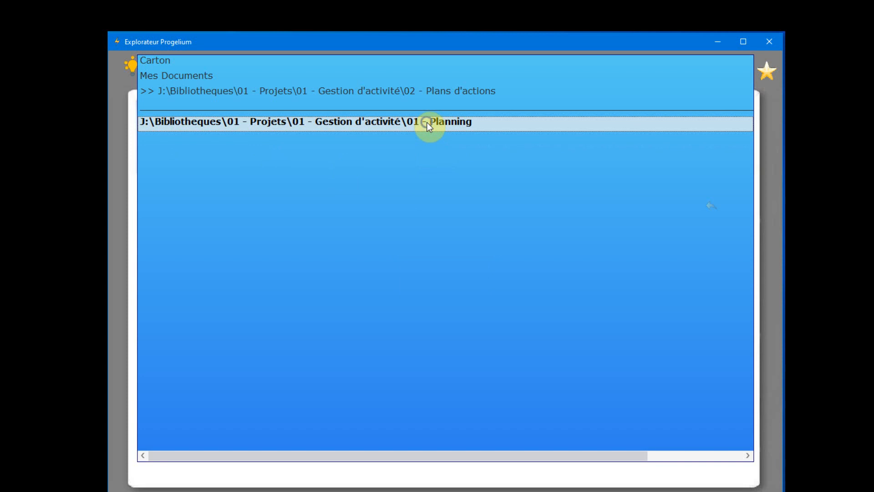
right_click(427, 122)
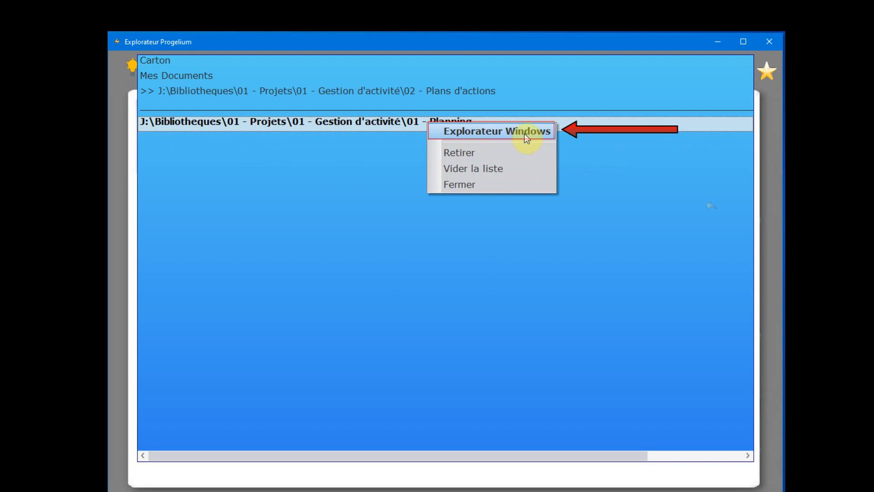
click(361, 121)
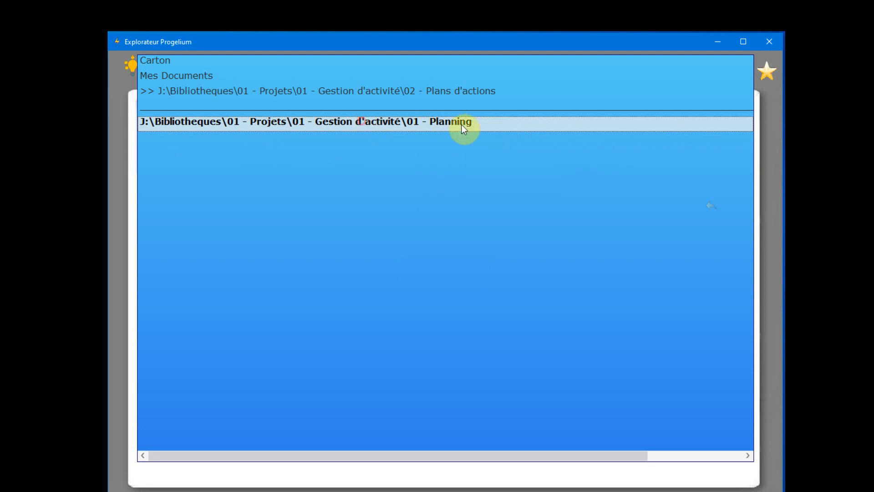
right_click(493, 122)
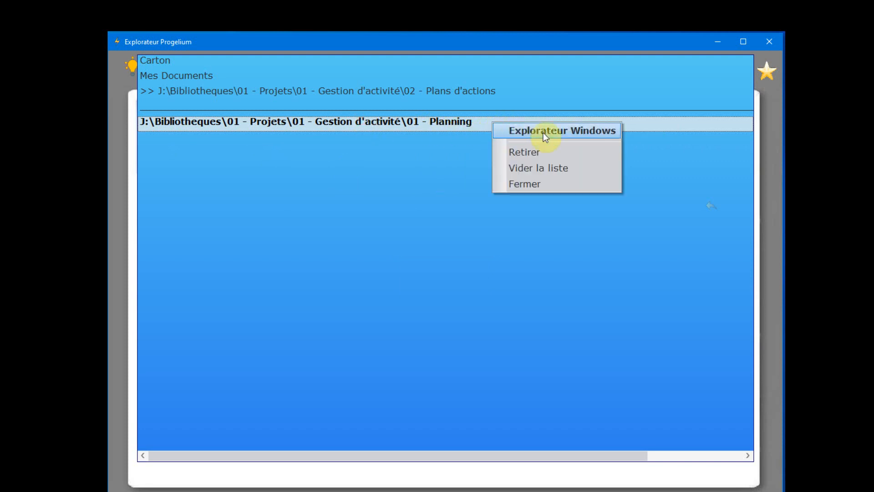
click(616, 132)
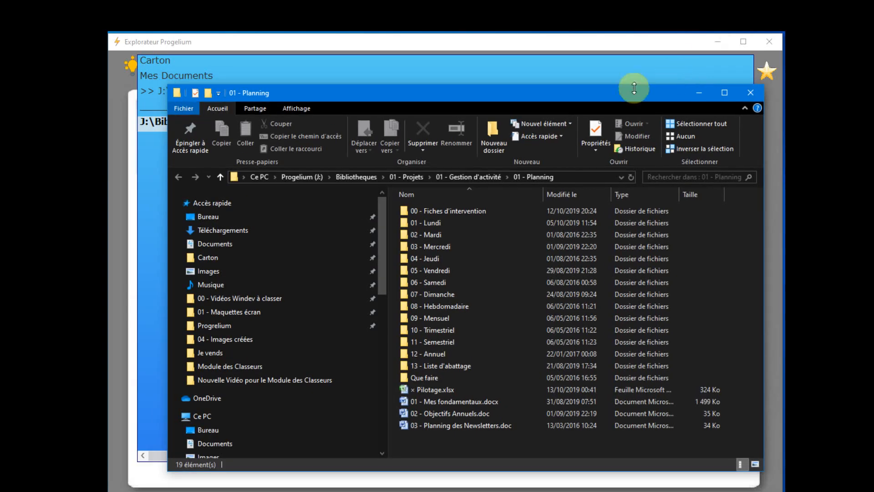
drag(628, 90, 625, 75)
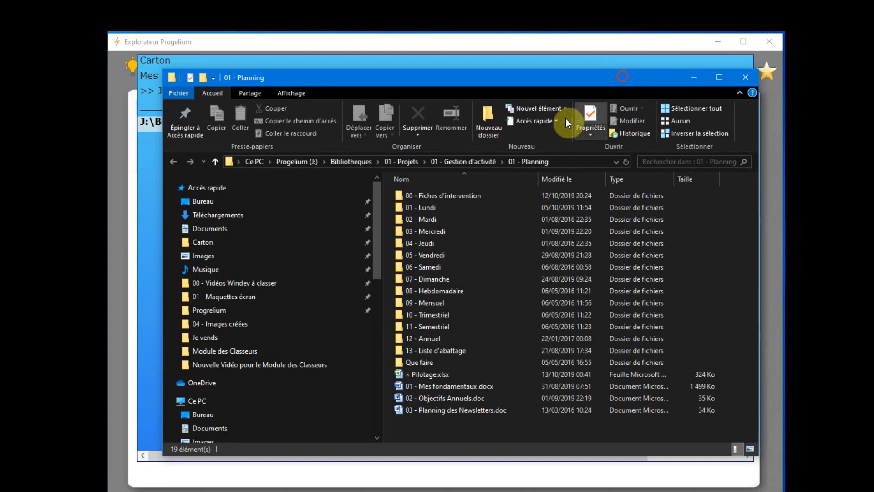
click(560, 160)
click(454, 162)
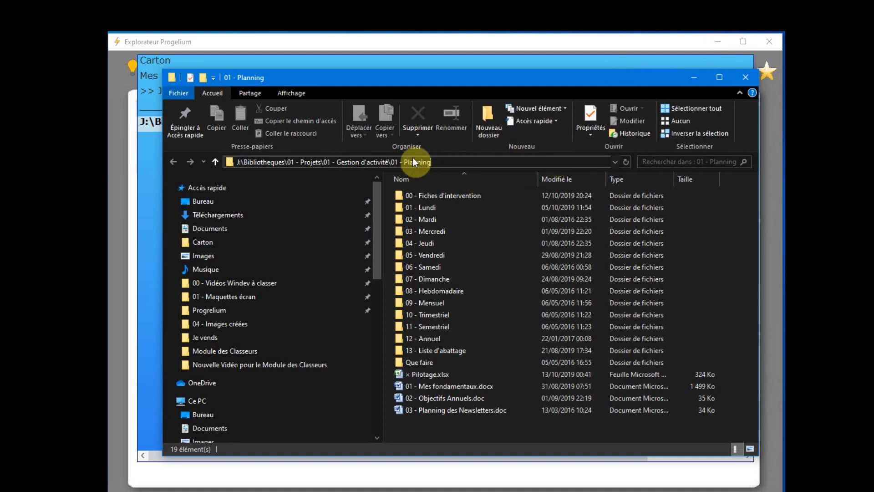
- Highlight the Planning folder name at the end of the Windows Explorer path, and close that window and the favourites list
drag(454, 162, 404, 162)
click(743, 76)
click(763, 76)
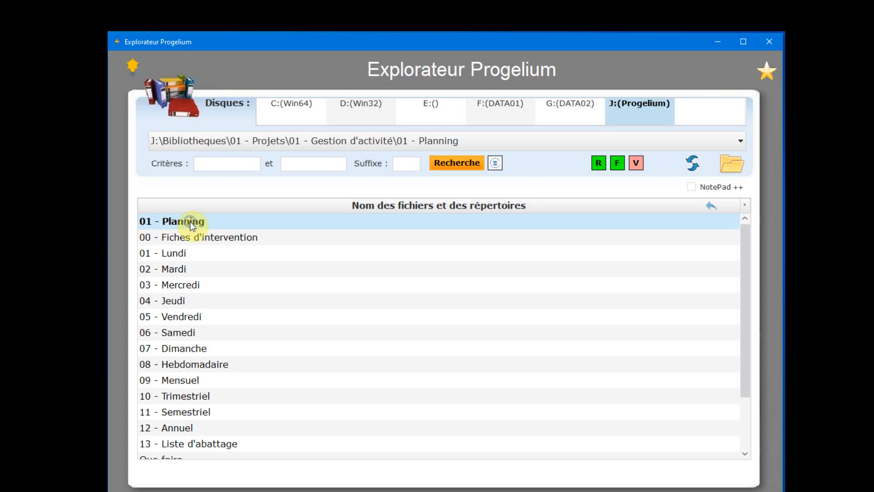
- Copy the 01 - Planning folder in Explorateur Progelium and return to Gestion des Bibliothèques
right_click(190, 222)
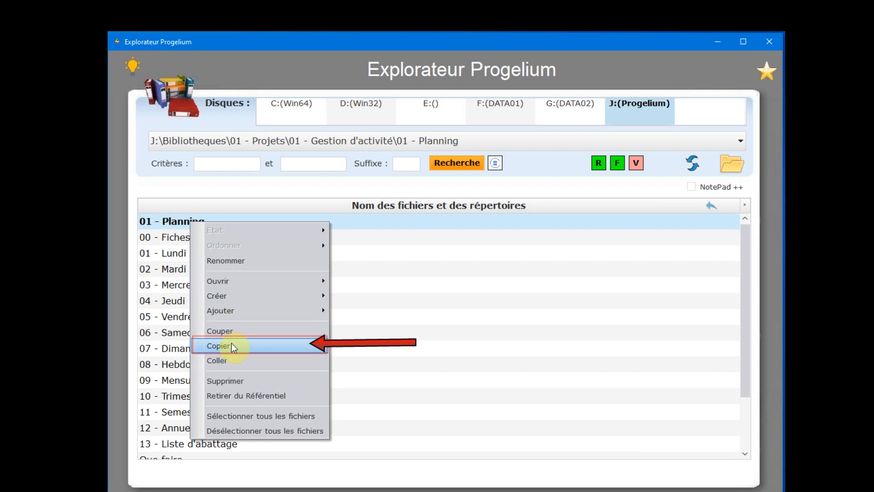
click(253, 347)
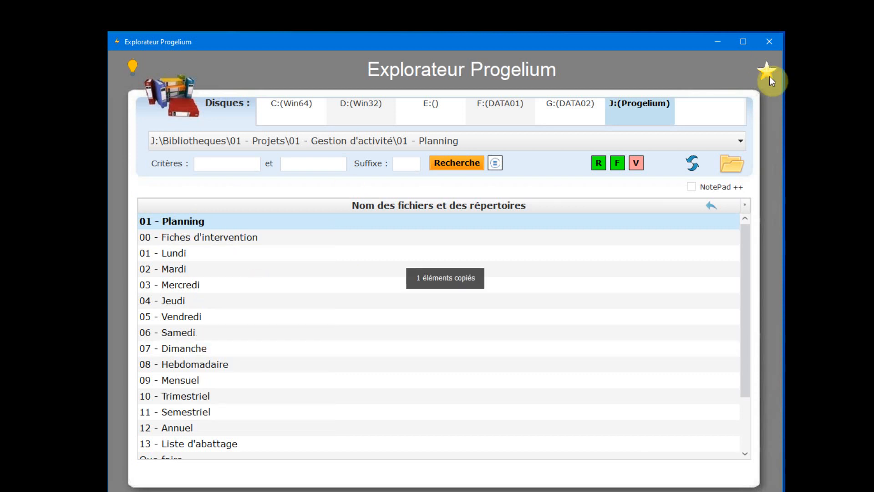
click(769, 42)
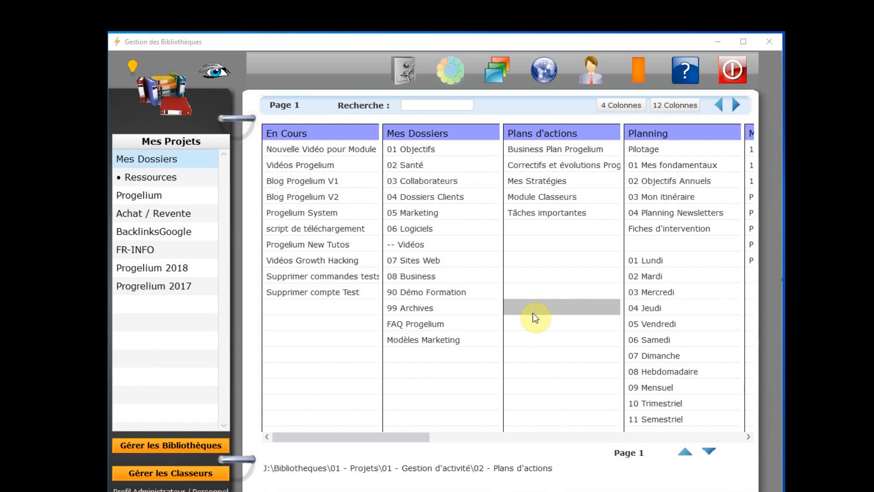
- Paste the copied folder into the Plans d'actions column, three cells below Tâches importantes, and open the new 01 Planning entry
click(545, 257)
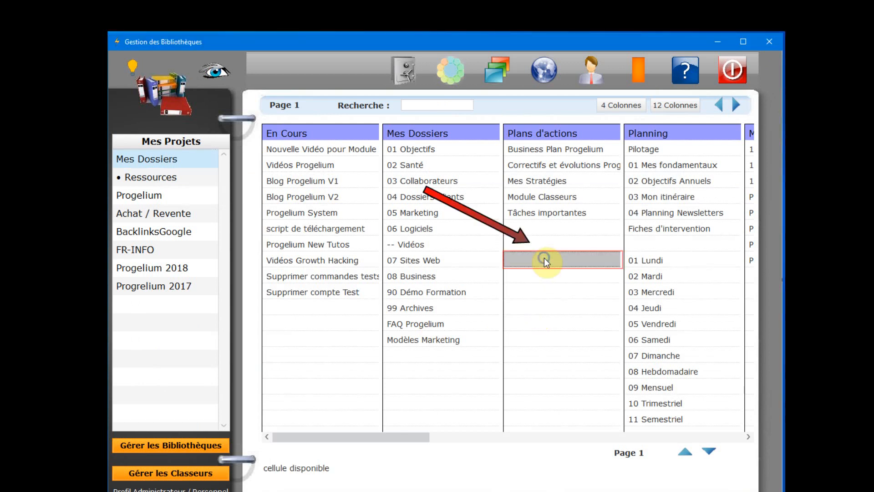
right_click(545, 258)
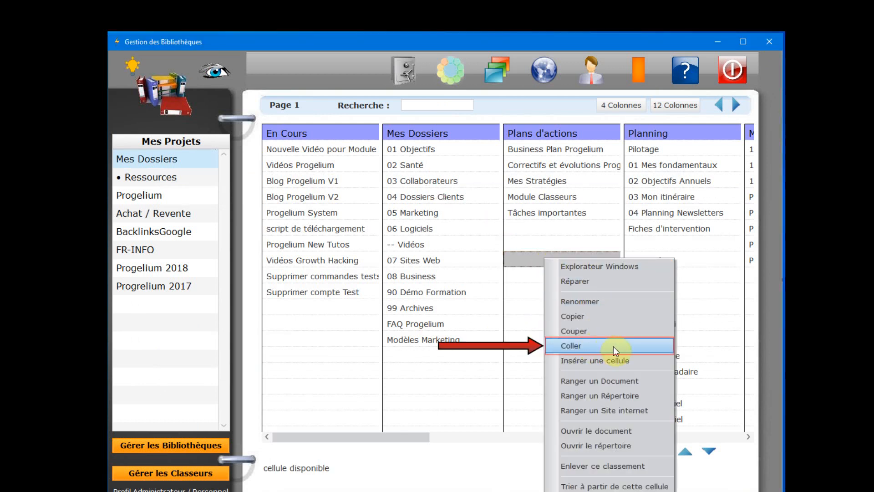
click(633, 346)
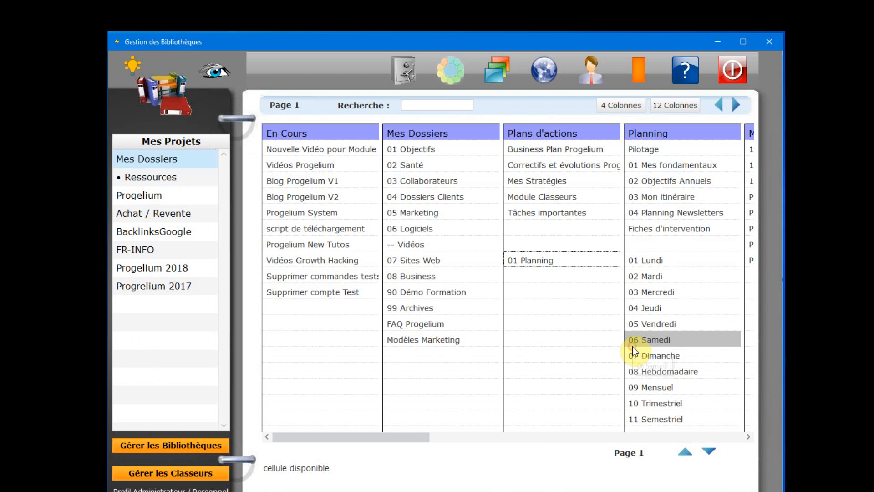
double_click(536, 261)
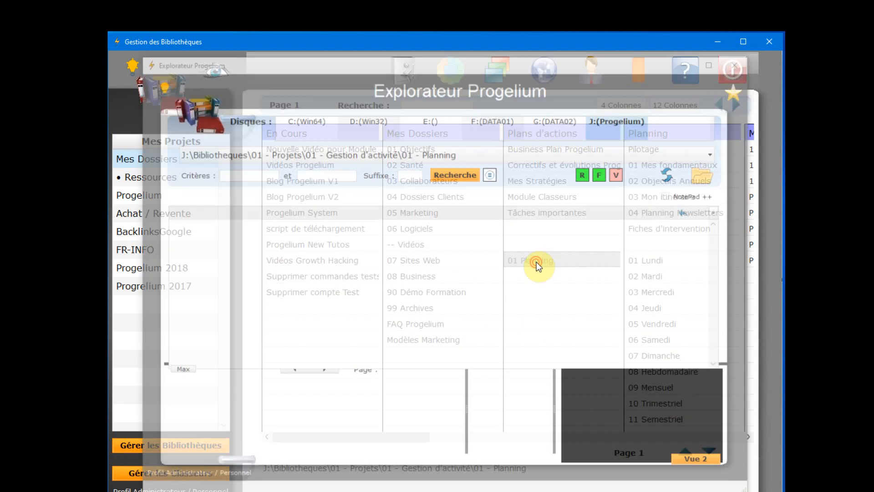